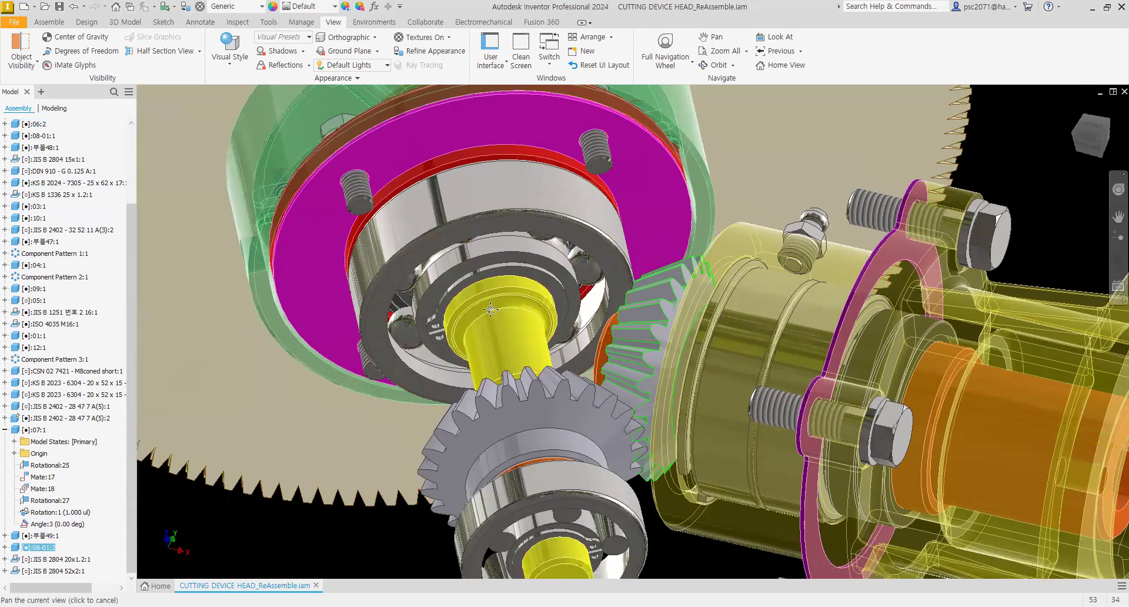
Step: Suppress the Angle:3 constraint in the 07:1 subassembly
{"action": "middle_click_drag", "start_coordinate": [637, 310], "coordinate": [639, 304]}
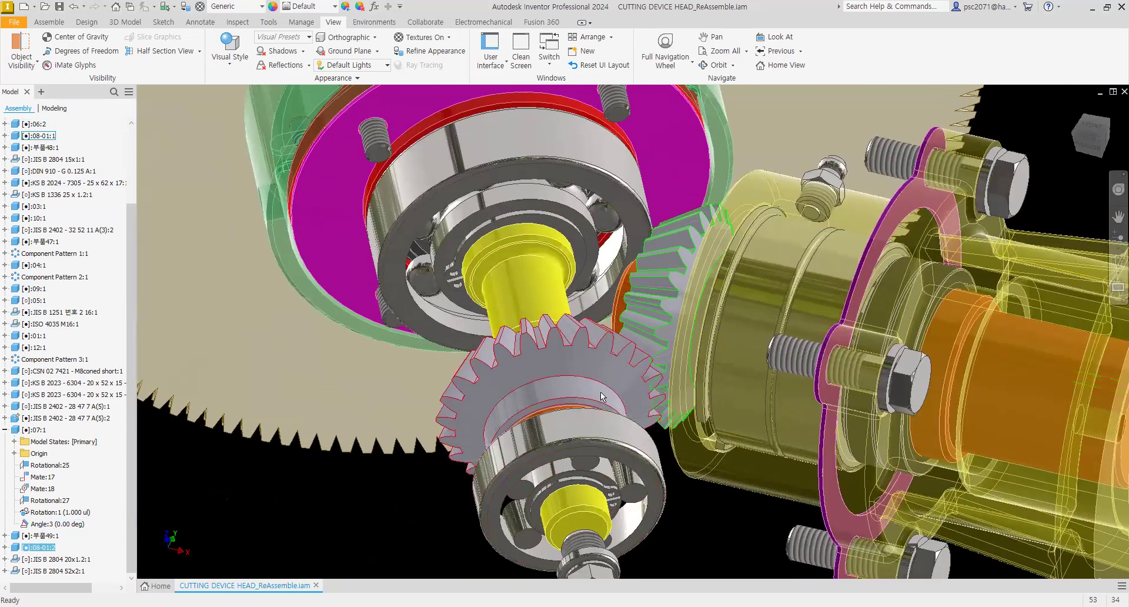
{"action": "left_click", "coordinate": [616, 374]}
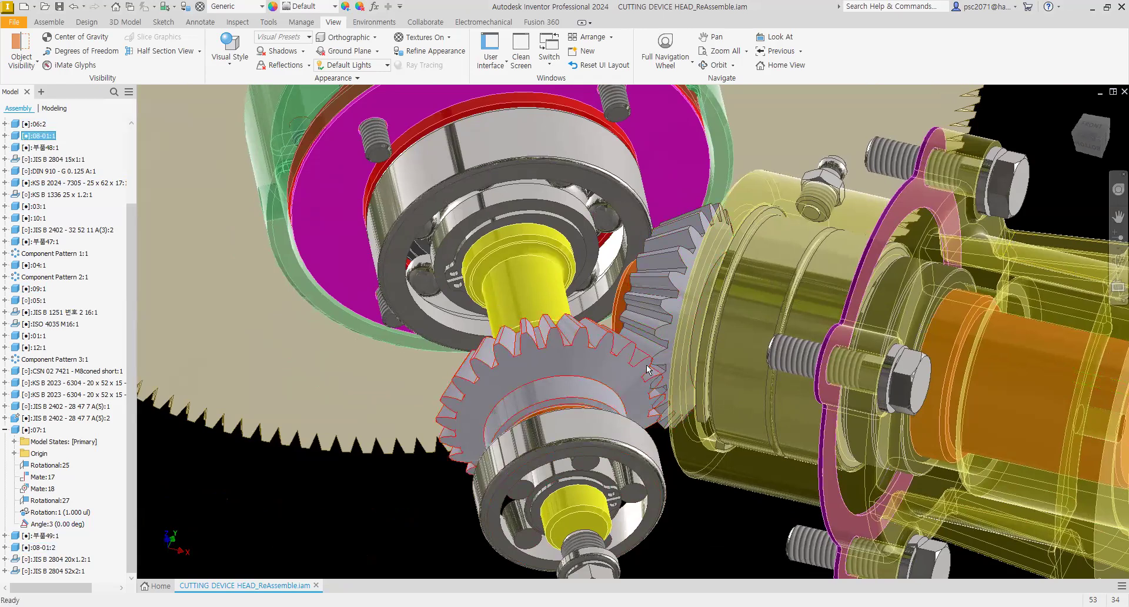
{"action": "right_click", "coordinate": [52, 524]}
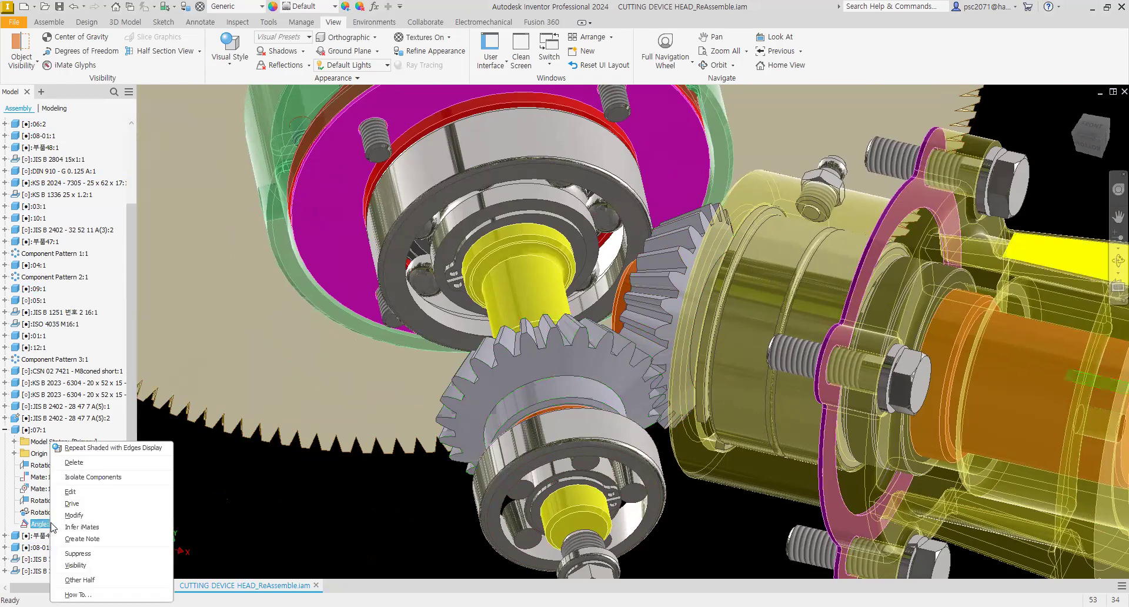
{"action": "left_click", "coordinate": [75, 554]}
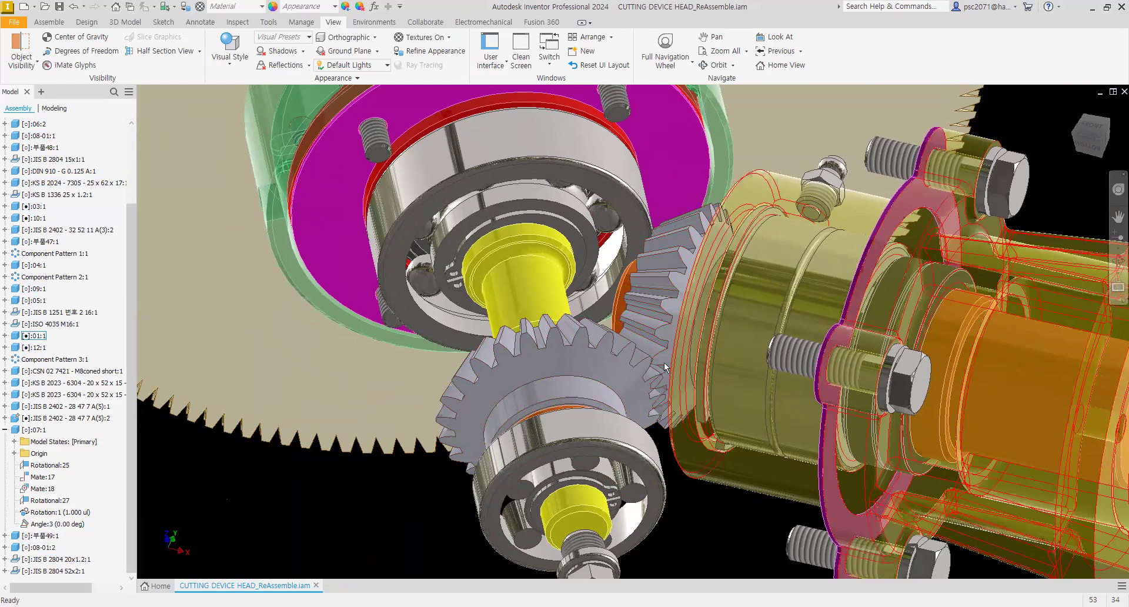
Step: Inspect the gear mesh closely and suppress the Rotation:1 constraint
{"action": "scroll", "coordinate": [664, 362], "scroll_direction": "down", "scroll_amount": 3}
{"action": "scroll", "coordinate": [615, 359], "scroll_direction": "down", "scroll_amount": 3}
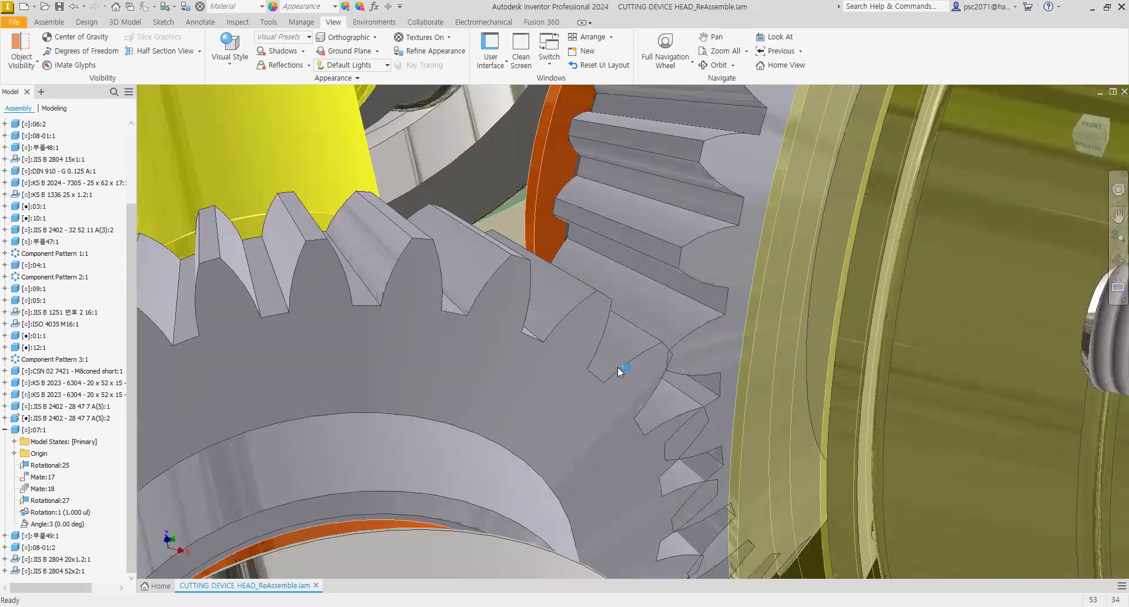
{"action": "scroll", "coordinate": [676, 351], "scroll_direction": "up", "scroll_amount": 2}
{"action": "middle_click_drag", "start_coordinate": [676, 352], "coordinate": [677, 346], "text": "shift"}
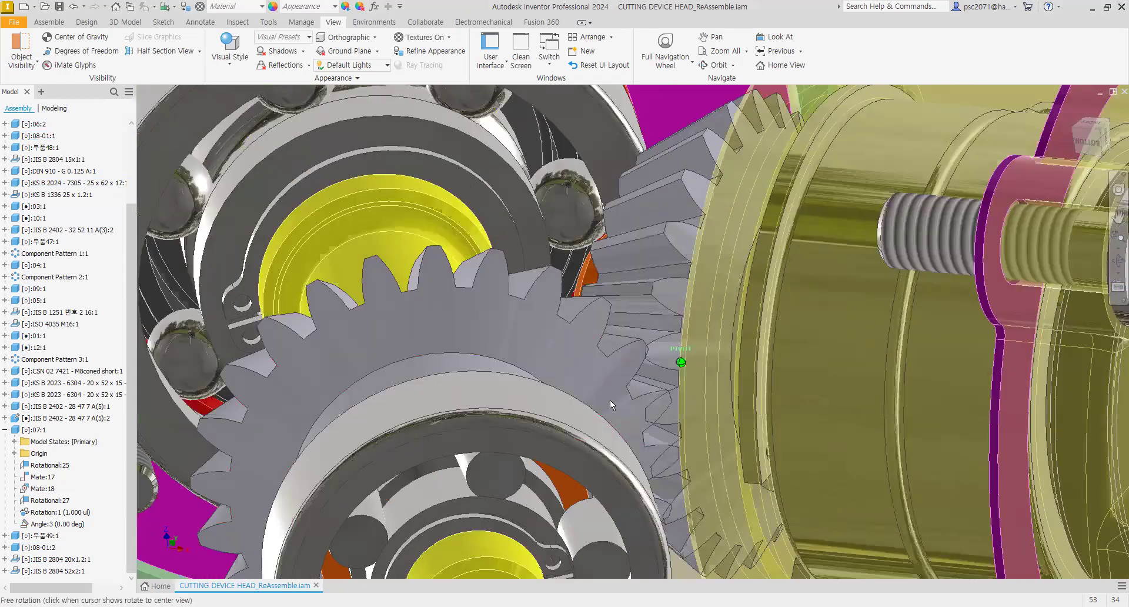
{"action": "scroll", "coordinate": [608, 391], "scroll_direction": "down", "scroll_amount": 3}
{"action": "left_click_drag", "start_coordinate": [591, 384], "coordinate": [596, 405]}
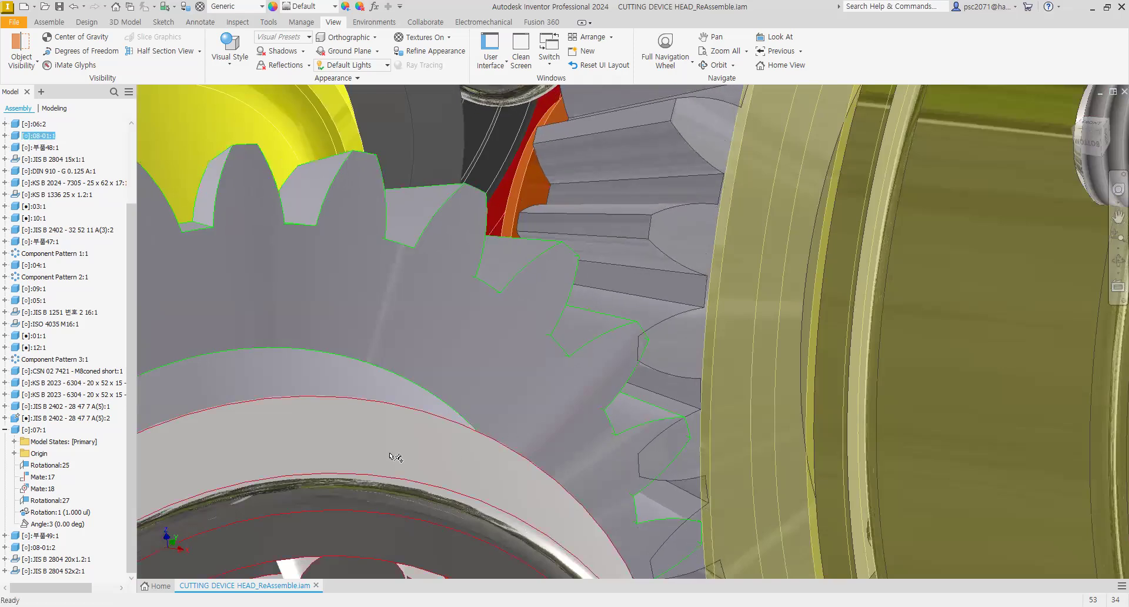
{"action": "right_click", "coordinate": [65, 513]}
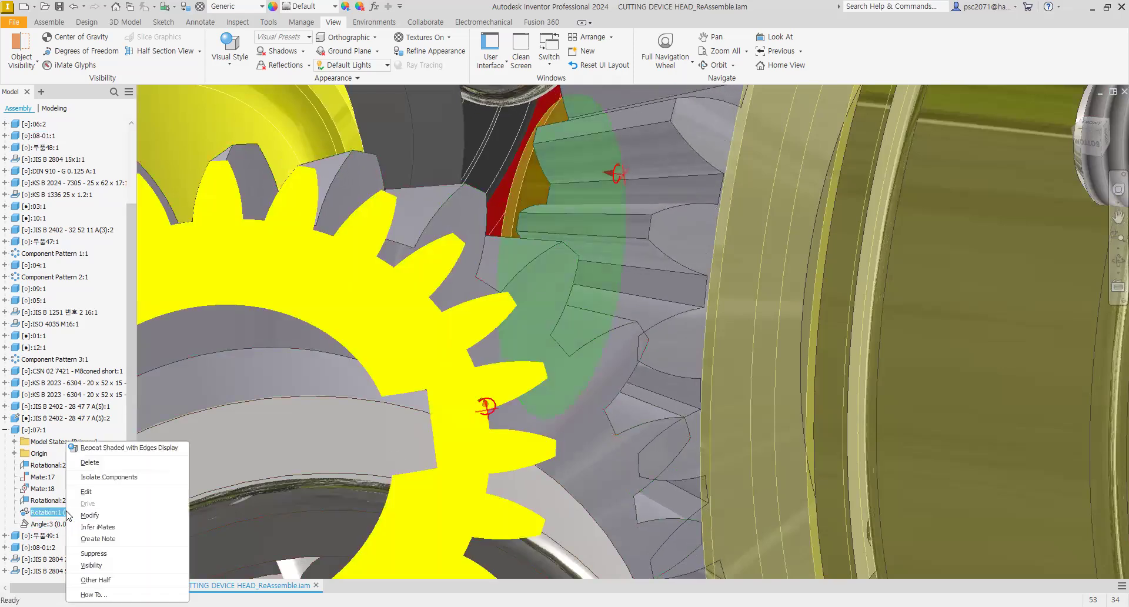
{"action": "left_click", "coordinate": [94, 553]}
Step: Unsuppress the Rotation:1 and Angle:3 constraints
{"action": "mouse_move", "coordinate": [569, 381]}
{"action": "left_mouse_down"}
{"action": "mouse_move", "coordinate": [542, 360]}
{"action": "mouse_move", "coordinate": [615, 415]}
{"action": "left_mouse_up"}
{"action": "mouse_move", "coordinate": [632, 433]}
{"action": "middle_mouse_down"}
{"action": "mouse_move", "coordinate": [636, 308]}
{"action": "mouse_move", "coordinate": [625, 308]}
{"action": "middle_mouse_up"}
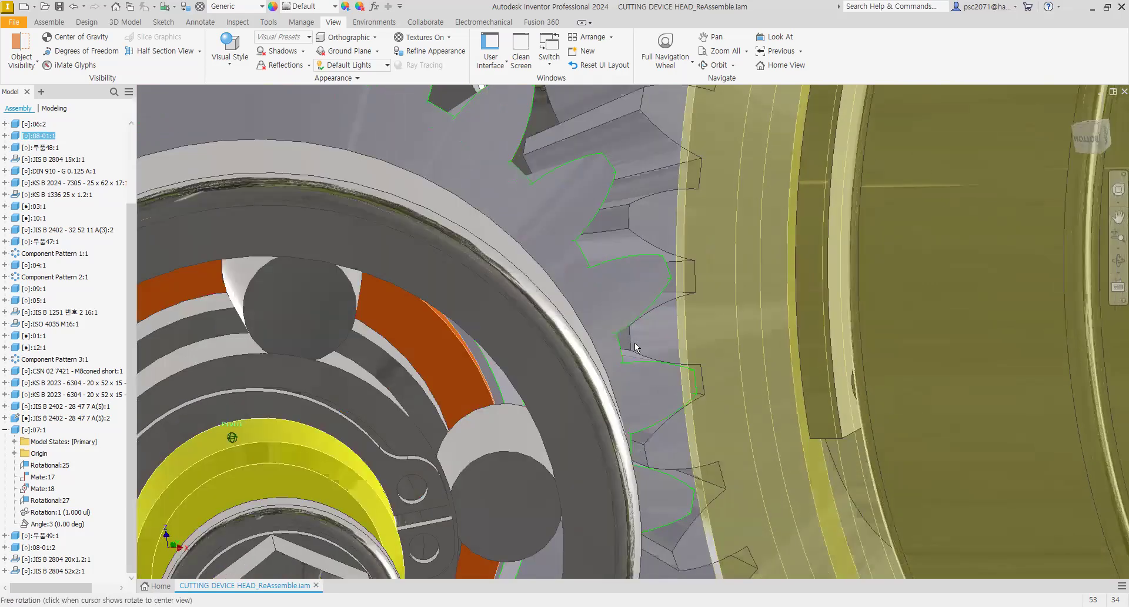
{"action": "scroll", "coordinate": [635, 355], "scroll_direction": "up", "scroll_amount": 5}
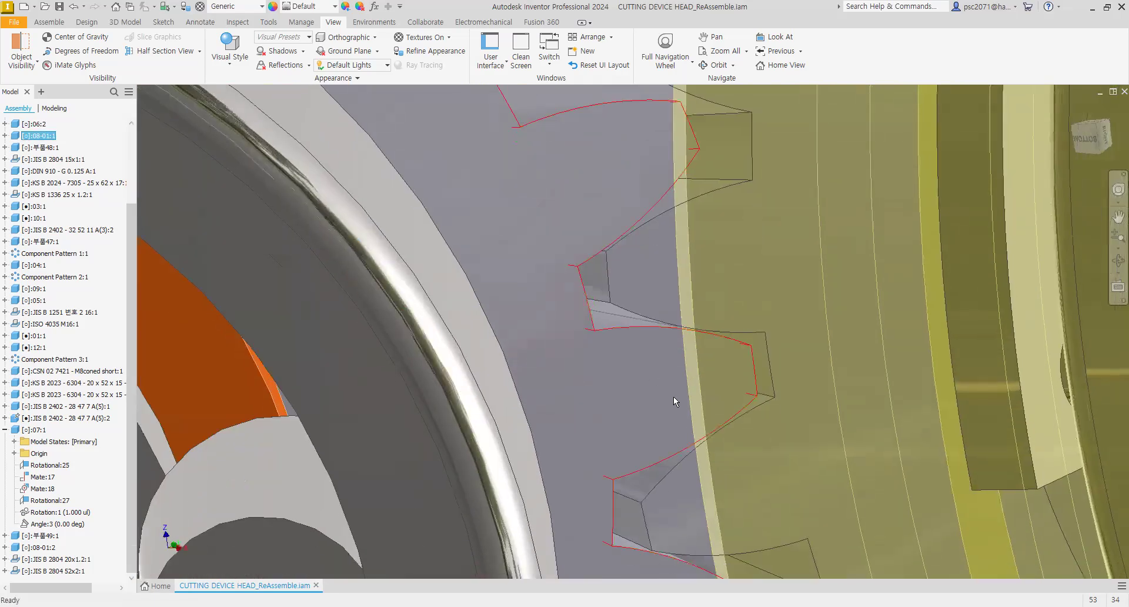
{"action": "scroll", "coordinate": [673, 402], "scroll_direction": "up", "scroll_amount": 3}
{"action": "scroll", "coordinate": [634, 323], "scroll_direction": "down", "scroll_amount": 5}
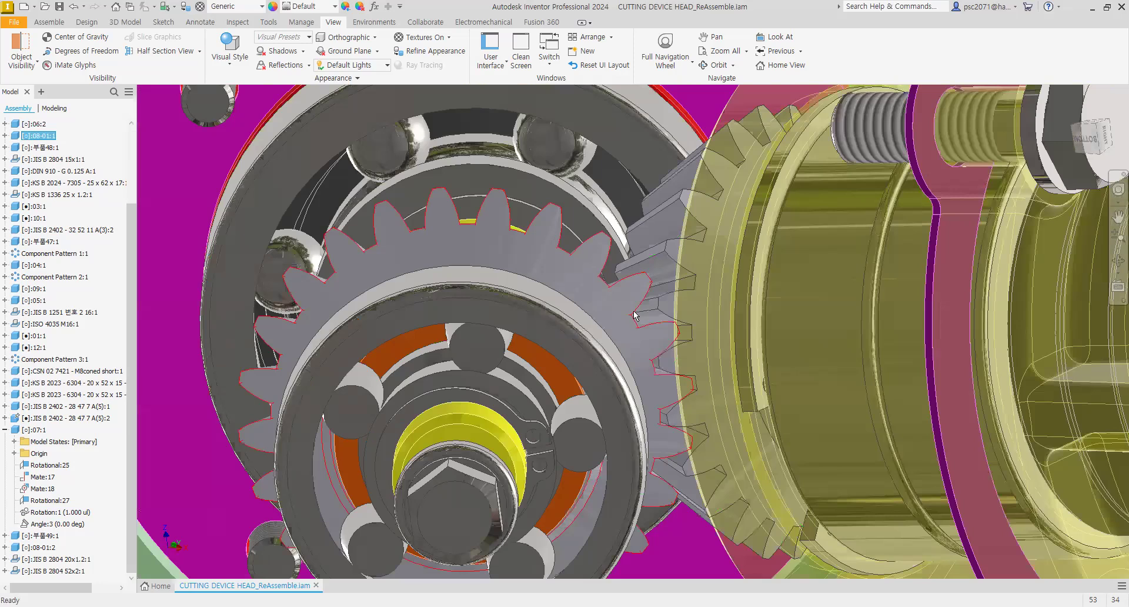
{"action": "right_click", "coordinate": [60, 512]}
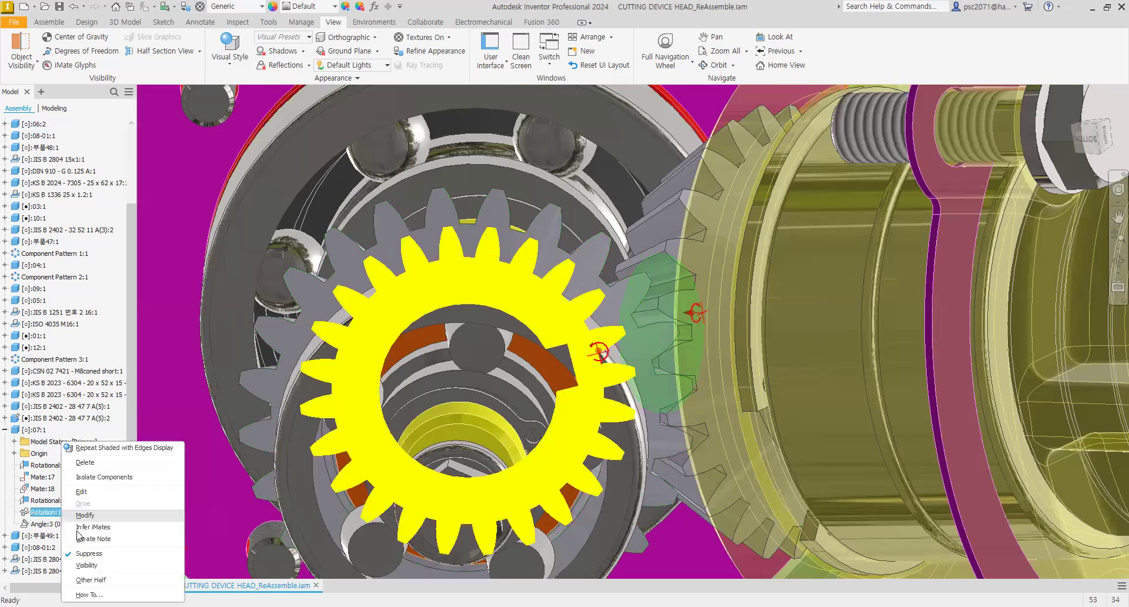
{"action": "left_click", "coordinate": [85, 554]}
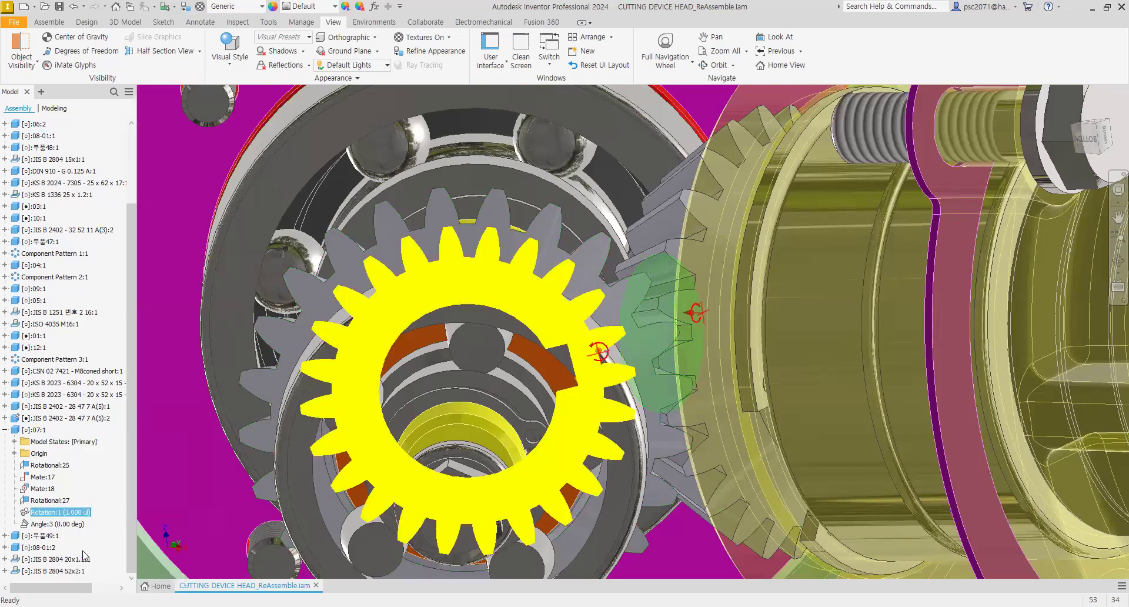
{"action": "right_click", "coordinate": [67, 524]}
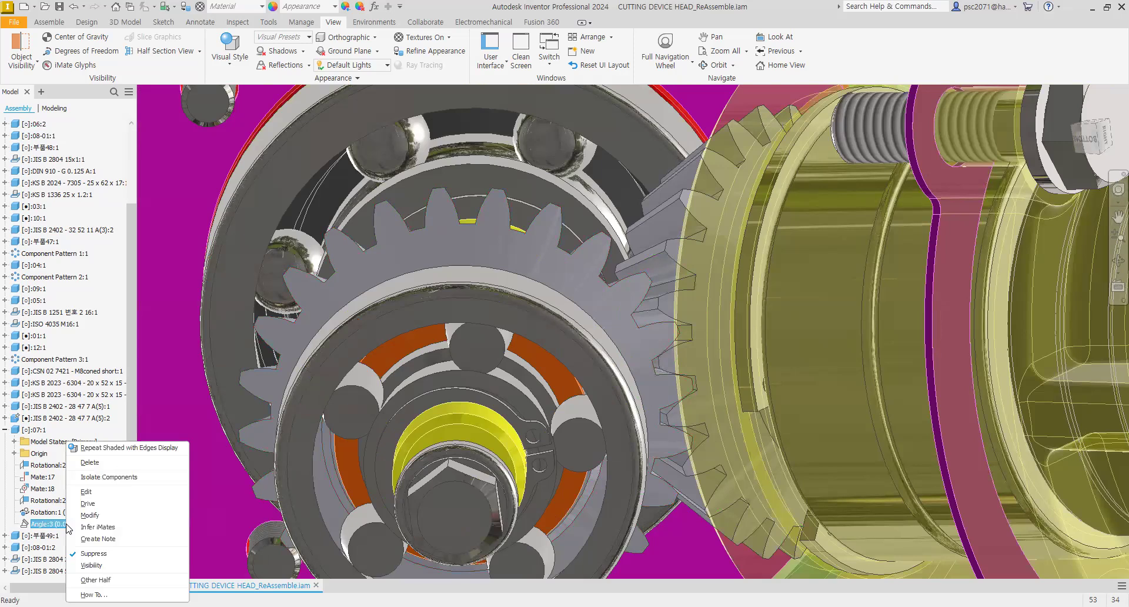
{"action": "left_click", "coordinate": [93, 555]}
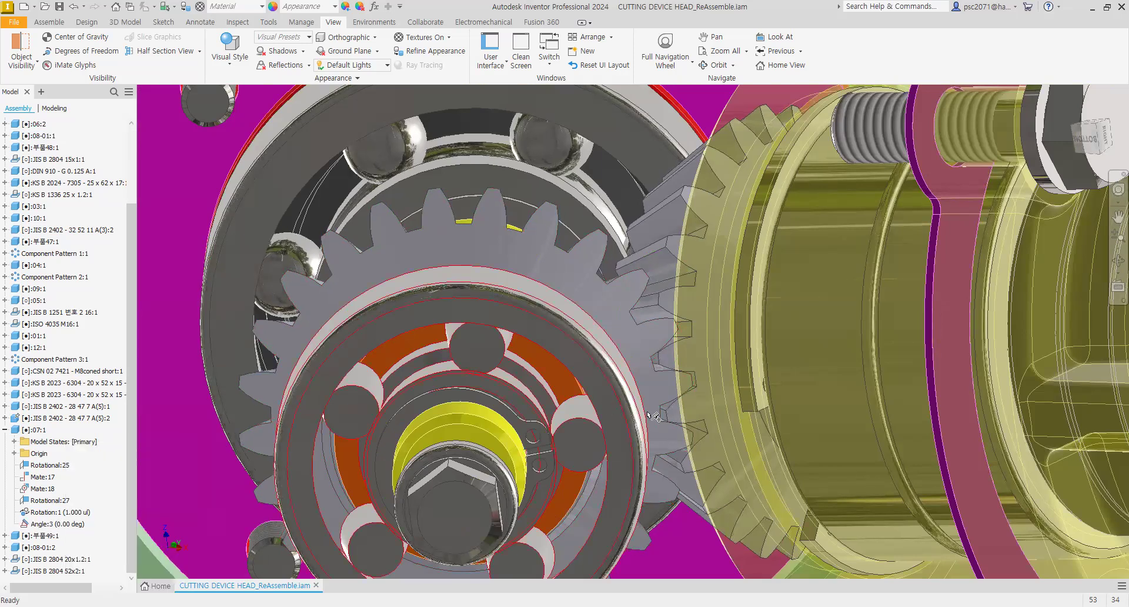
Step: Drive the Angle:3 constraint and play the motion forward
{"action": "scroll", "coordinate": [641, 400], "scroll_direction": "up", "scroll_amount": 3}
{"action": "scroll", "coordinate": [660, 379], "scroll_direction": "up", "scroll_amount": 3}
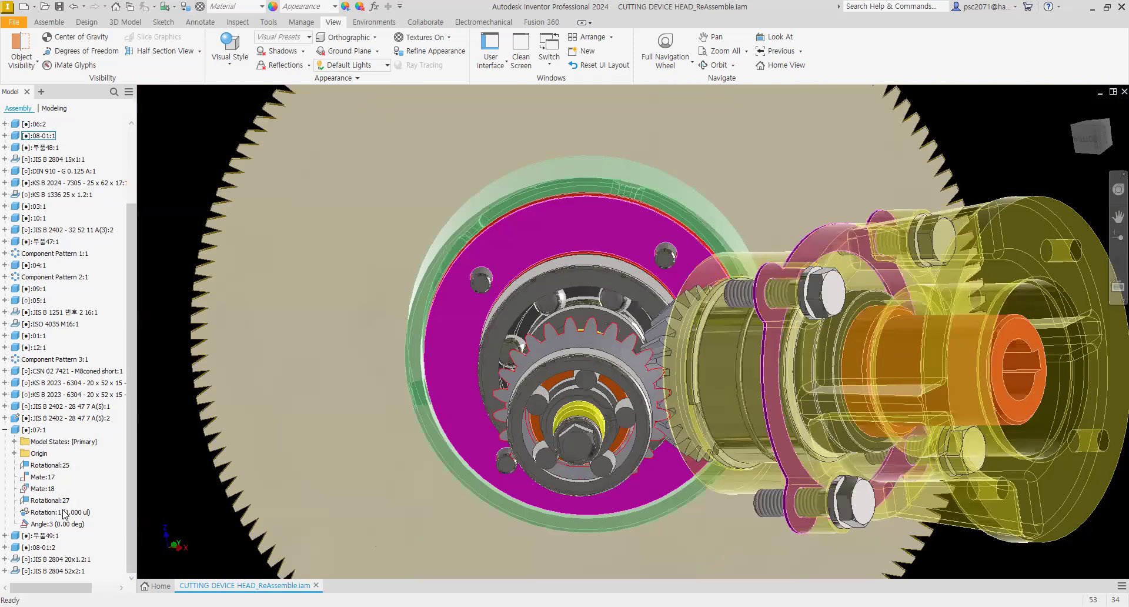
{"action": "right_click", "coordinate": [51, 525]}
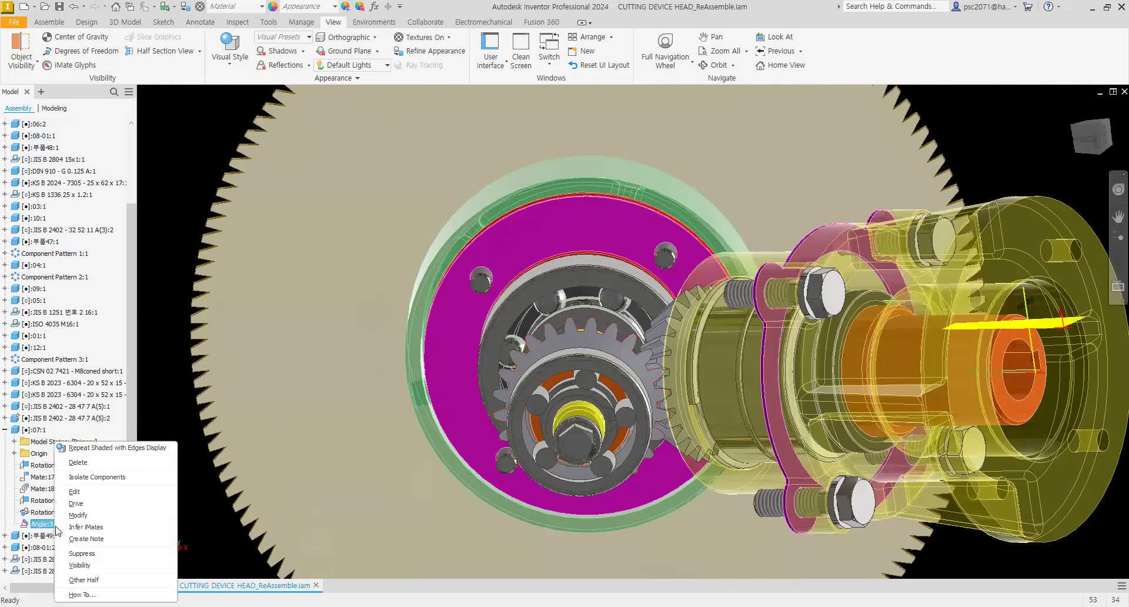
{"action": "left_click", "coordinate": [78, 505]}
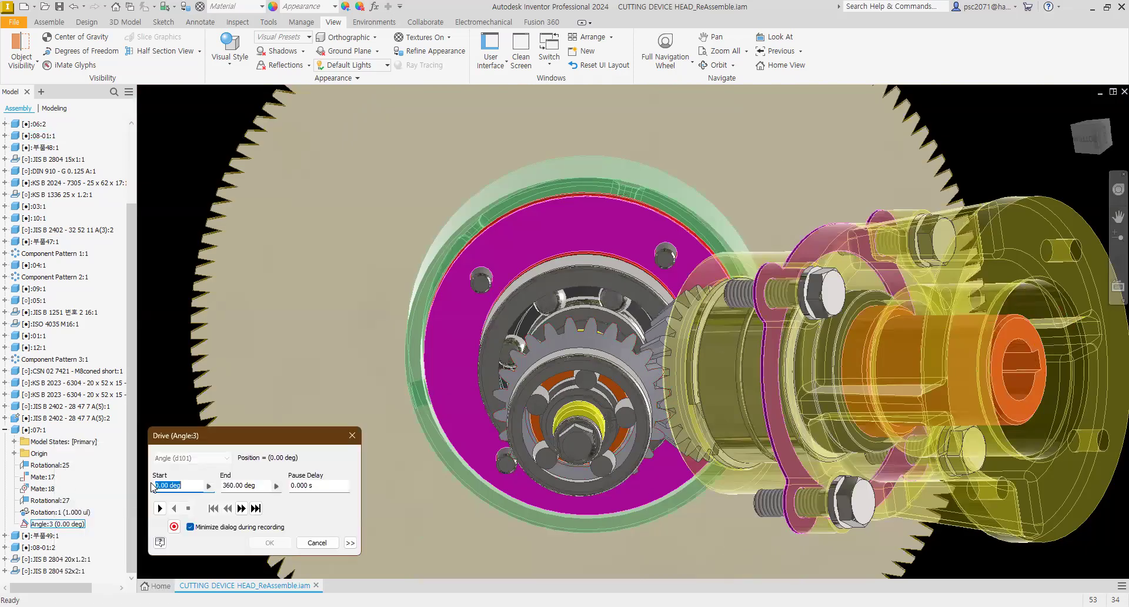
{"action": "left_click", "coordinate": [159, 508]}
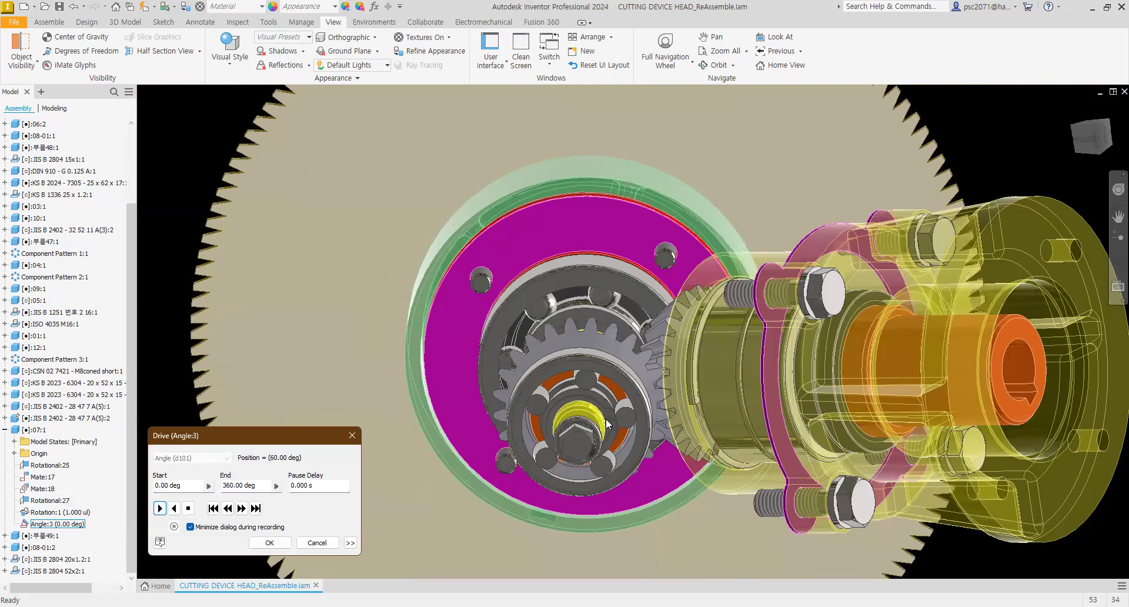
Step: Set the drive's increment amount to .4 in the expanded drive options
{"action": "middle_click_drag", "start_coordinate": [611, 414], "coordinate": [653, 222], "text": "shift"}
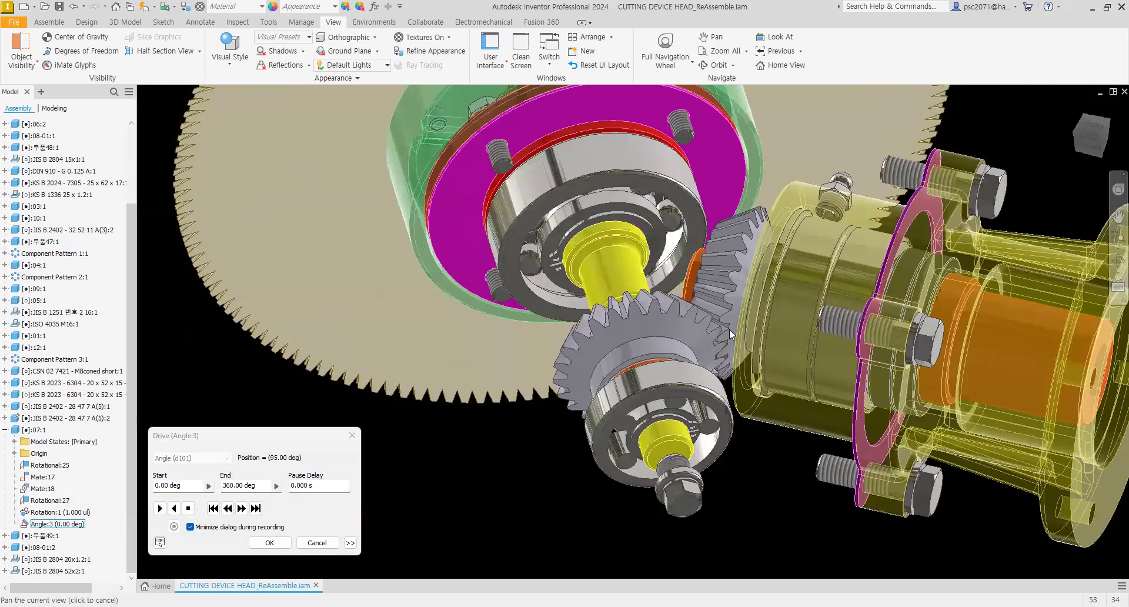
{"action": "scroll", "coordinate": [726, 353], "scroll_direction": "up", "scroll_amount": 5}
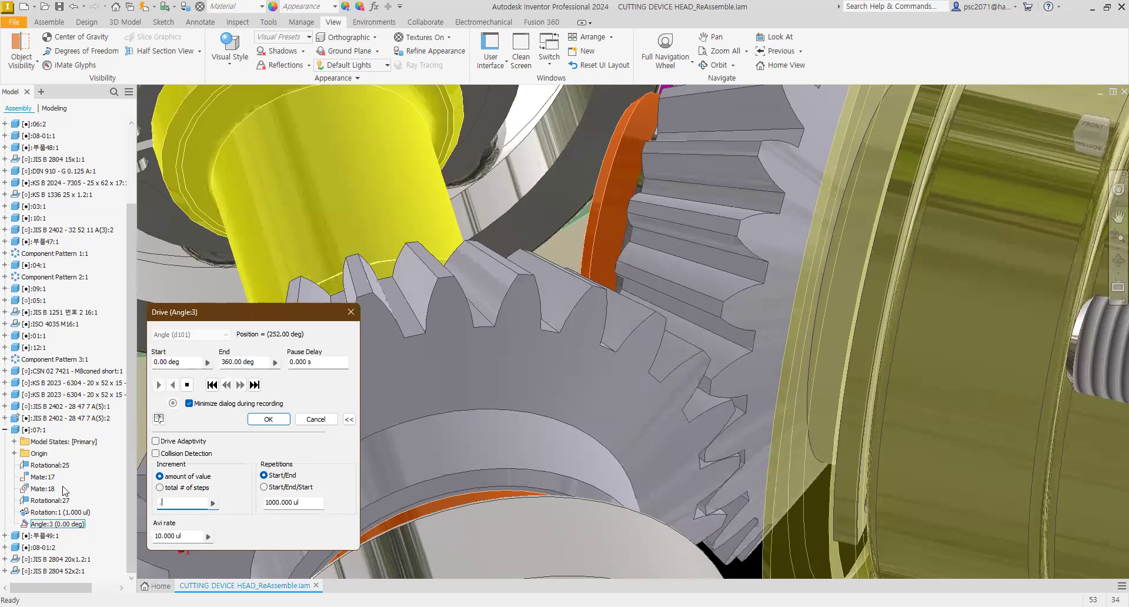
{"action": "type", "text": ".5"}
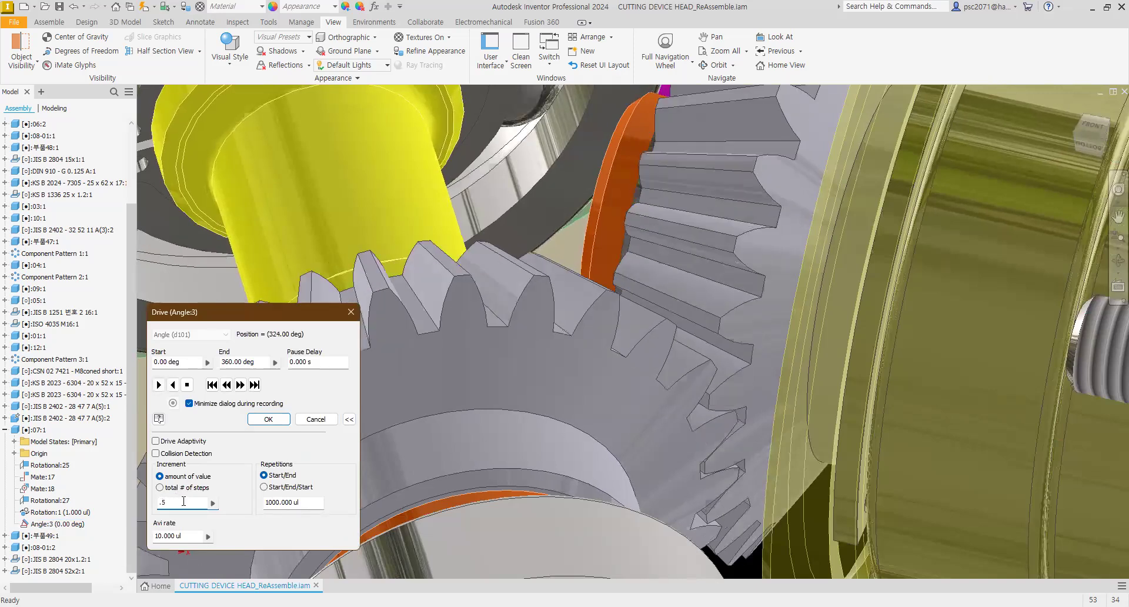
{"action": "left_click_drag", "start_coordinate": [152, 505], "coordinate": [151, 508]}
{"action": "type", "text": "4"}
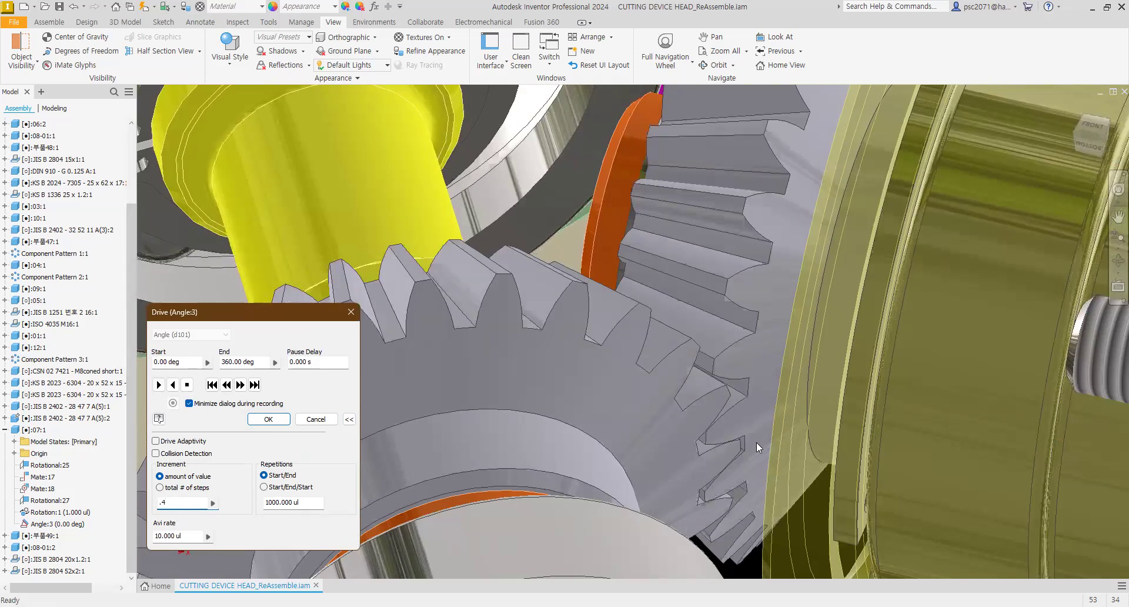
Step: Play the driven gear motion in reverse
{"action": "mouse_move", "coordinate": [721, 401]}
{"action": "middle_mouse_down", "text": "shift"}
{"action": "mouse_move", "coordinate": [727, 418]}
{"action": "mouse_move", "coordinate": [710, 406]}
{"action": "middle_mouse_up", "text": "shift"}
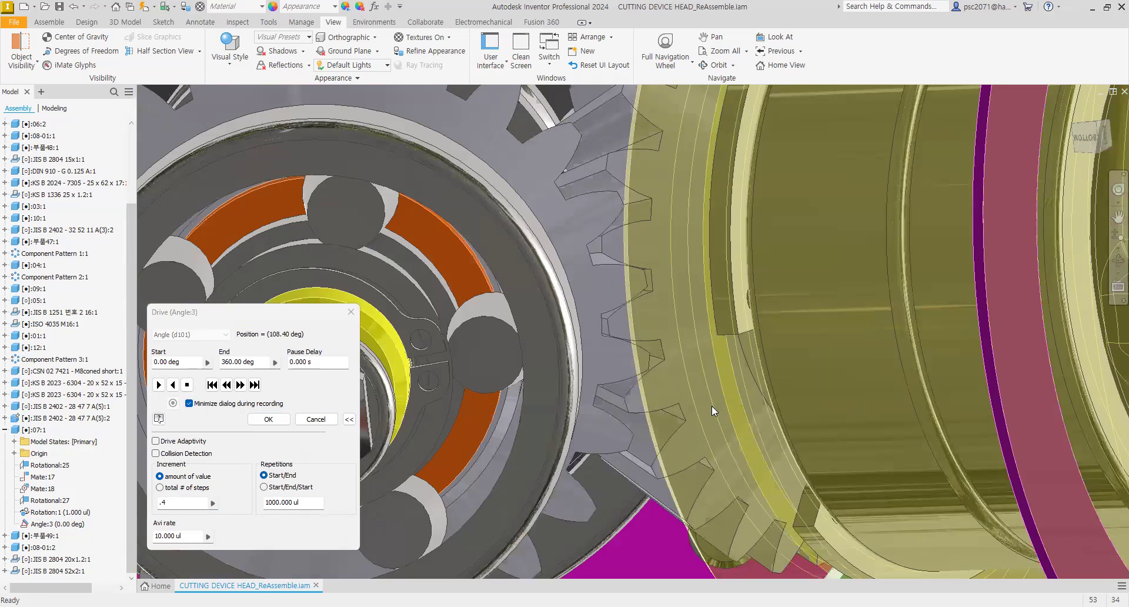
{"action": "scroll", "coordinate": [711, 405], "scroll_direction": "down", "scroll_amount": 5}
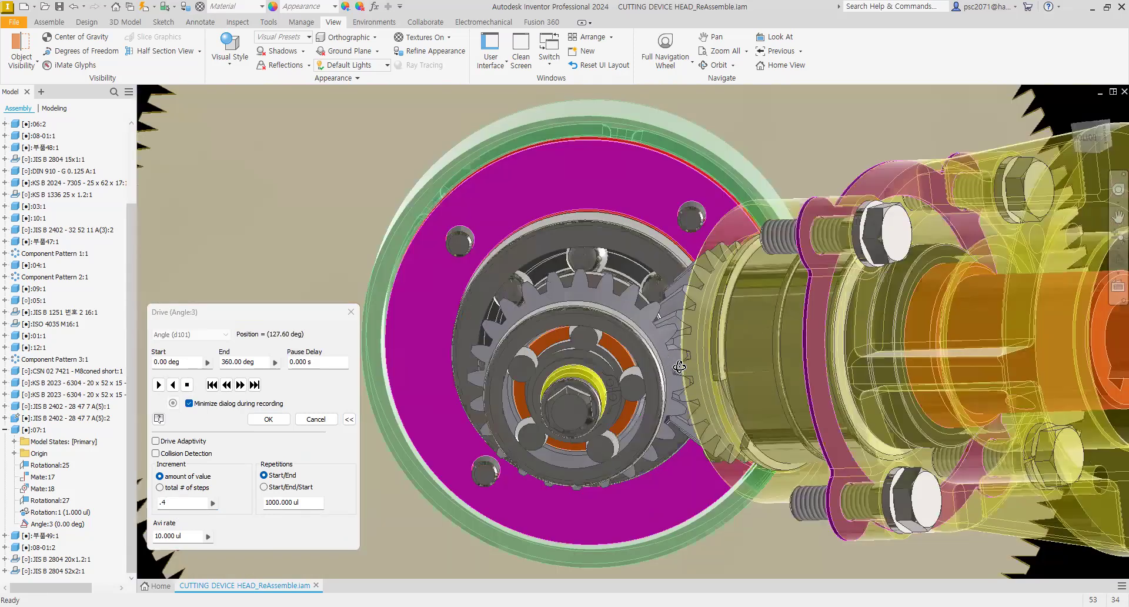
{"action": "scroll", "coordinate": [681, 361], "scroll_direction": "up", "scroll_amount": 4}
{"action": "scroll", "coordinate": [687, 362], "scroll_direction": "down", "scroll_amount": 5}
{"action": "middle_click_drag", "start_coordinate": [688, 361], "coordinate": [693, 322], "text": "shift"}
{"action": "scroll", "coordinate": [720, 419], "scroll_direction": "up", "scroll_amount": 4}
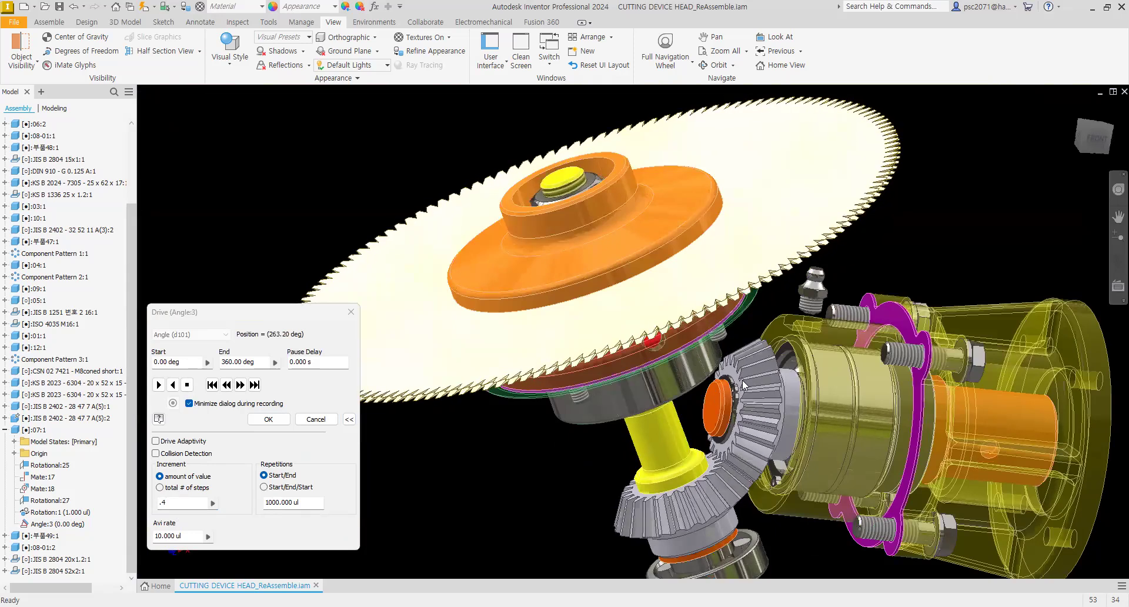
{"action": "left_click", "coordinate": [173, 385]}
Step: Try drive increment amounts of 5, 7, 50 and 30 while the motion plays
{"action": "type", "text": "5"}
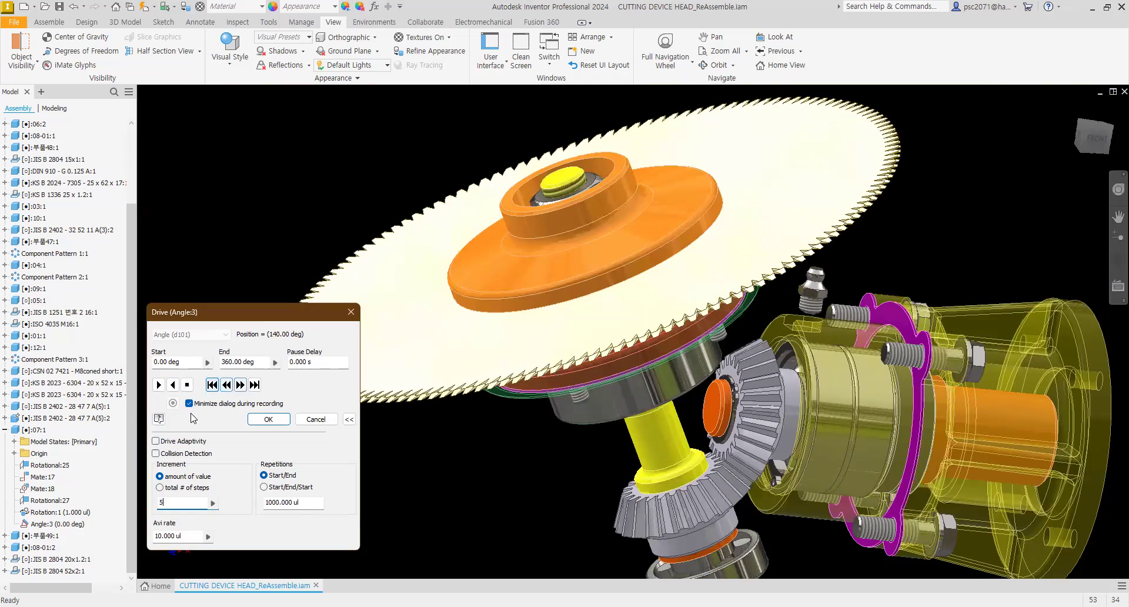
{"action": "key", "text": "BackSpace"}
{"action": "type", "text": "7"}
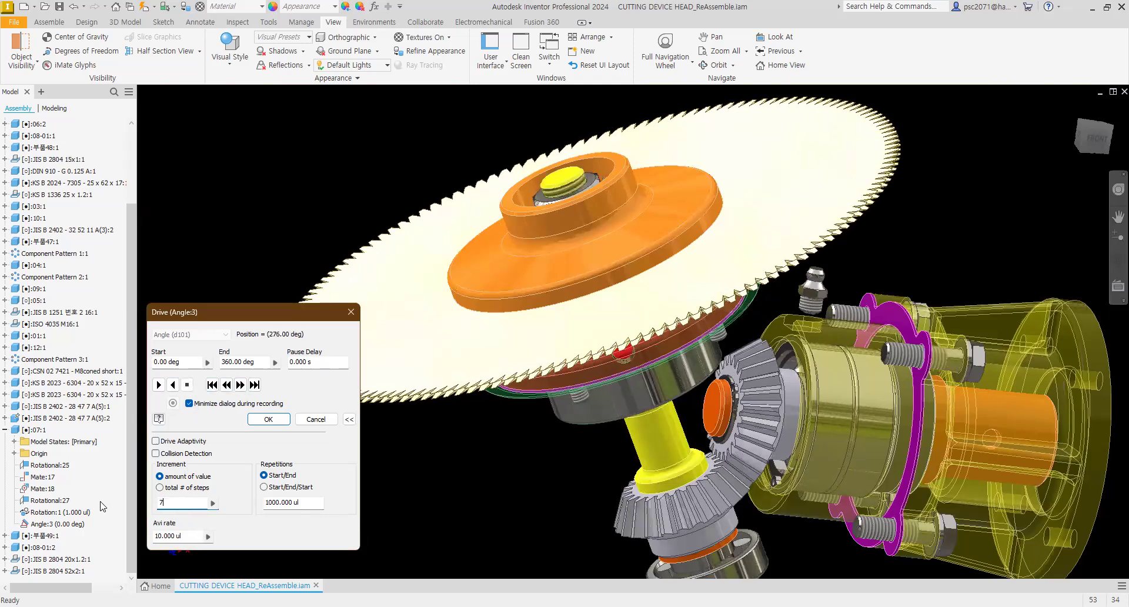
{"action": "key", "text": "BackSpace"}
{"action": "type", "text": "50"}
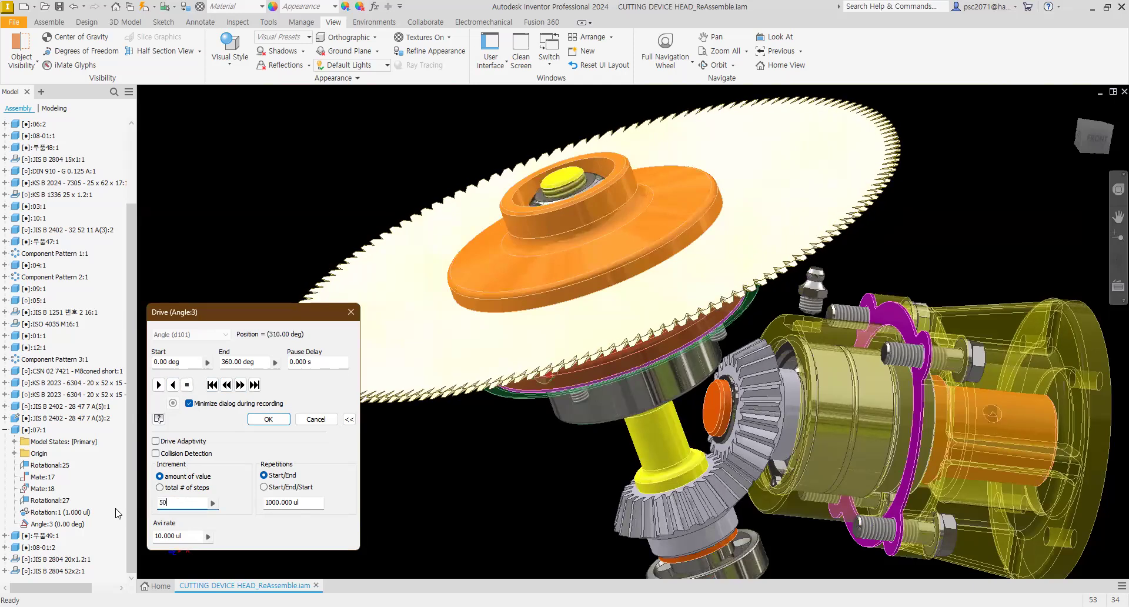
{"action": "left_click_drag", "start_coordinate": [171, 504], "coordinate": [146, 504]}
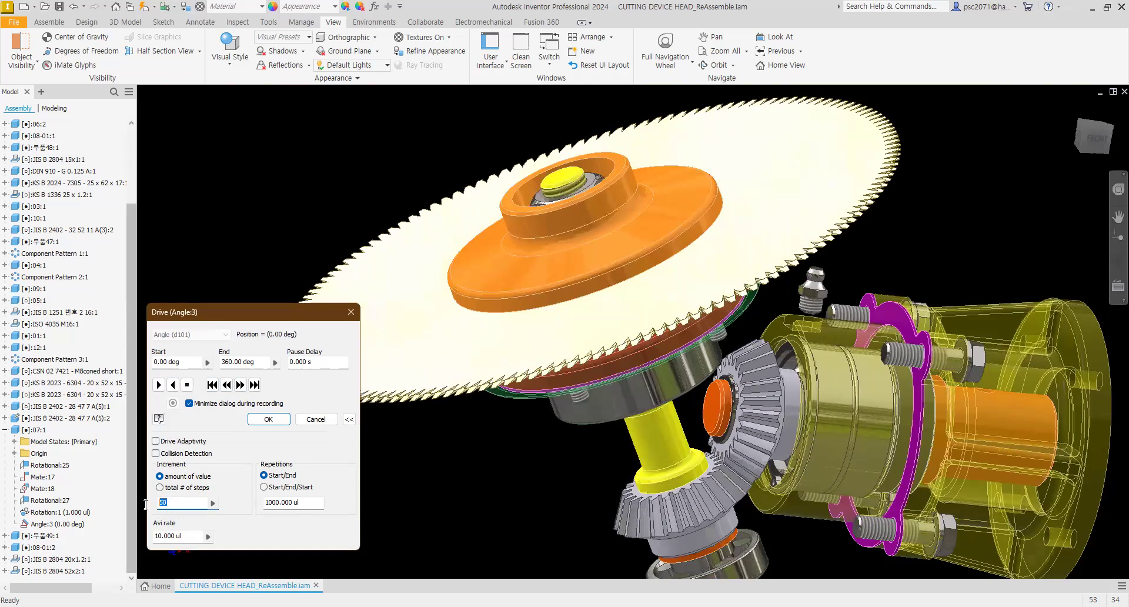
{"action": "type", "text": "30"}
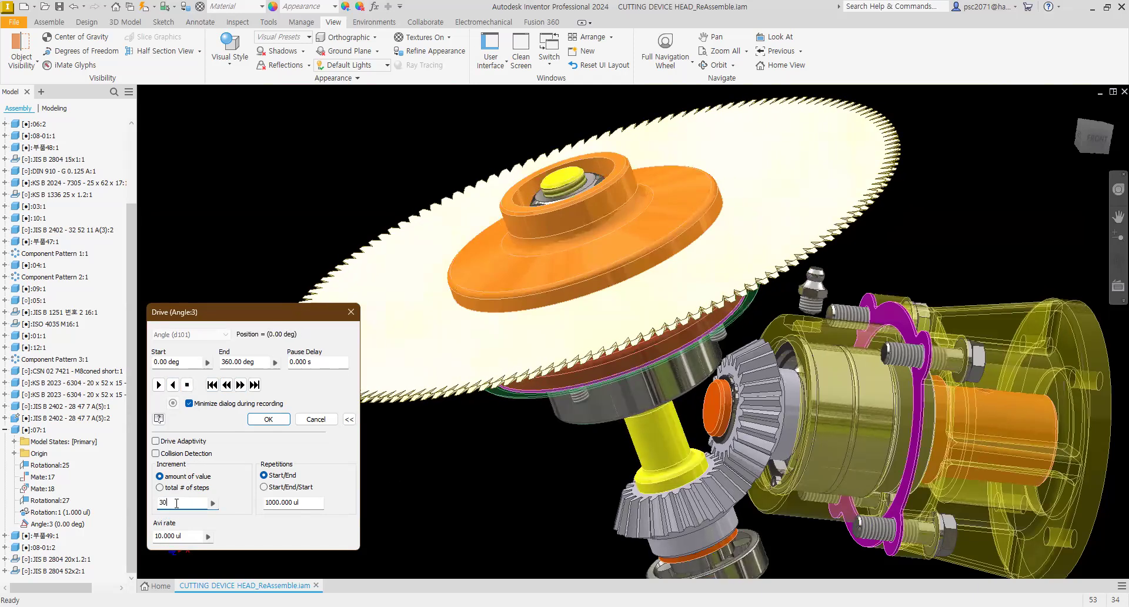
Step: Set the drive's increment amount to .5
{"action": "type", "text": "20"}
{"action": "key", "text": "BackSpace"}
{"action": "key", "text": "BackSpace"}
{"action": "type", "text": "1"}
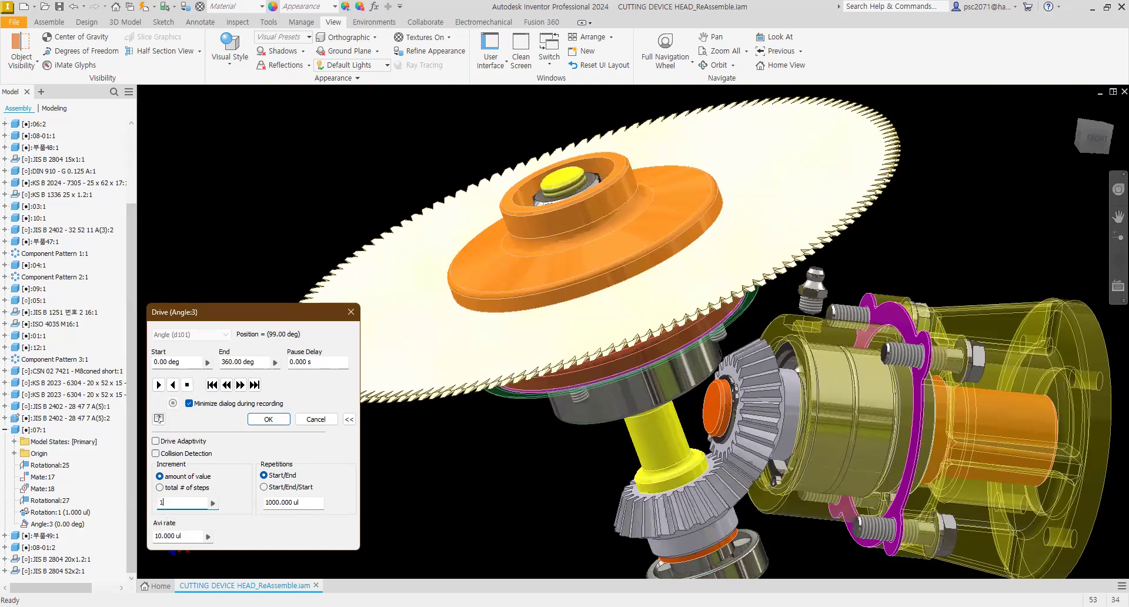
{"action": "type", "text": "0"}
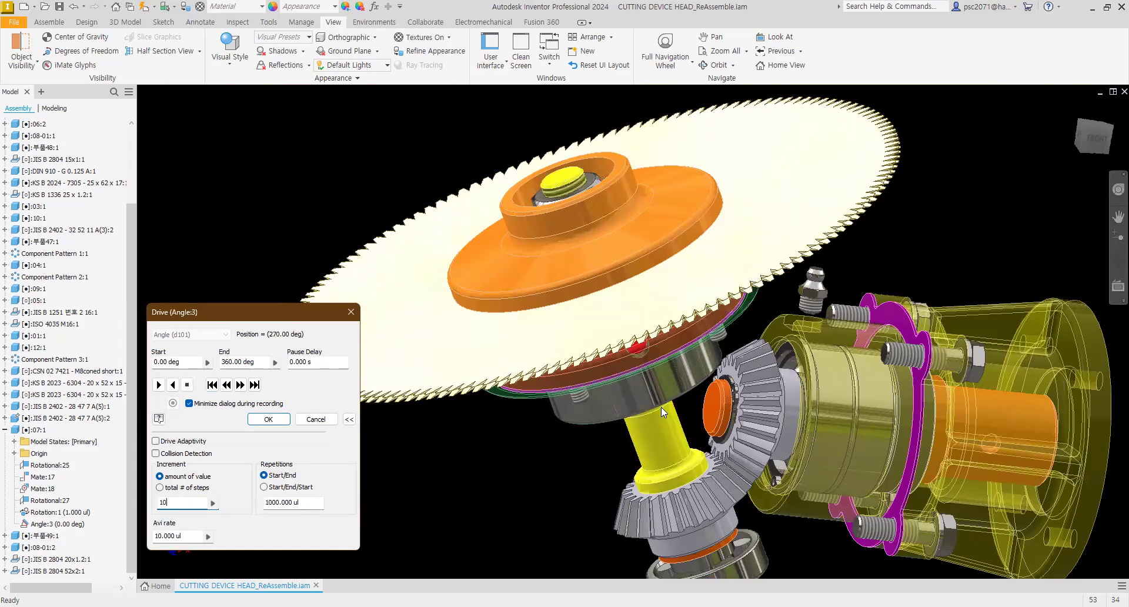
{"action": "key", "text": "BackSpace"}
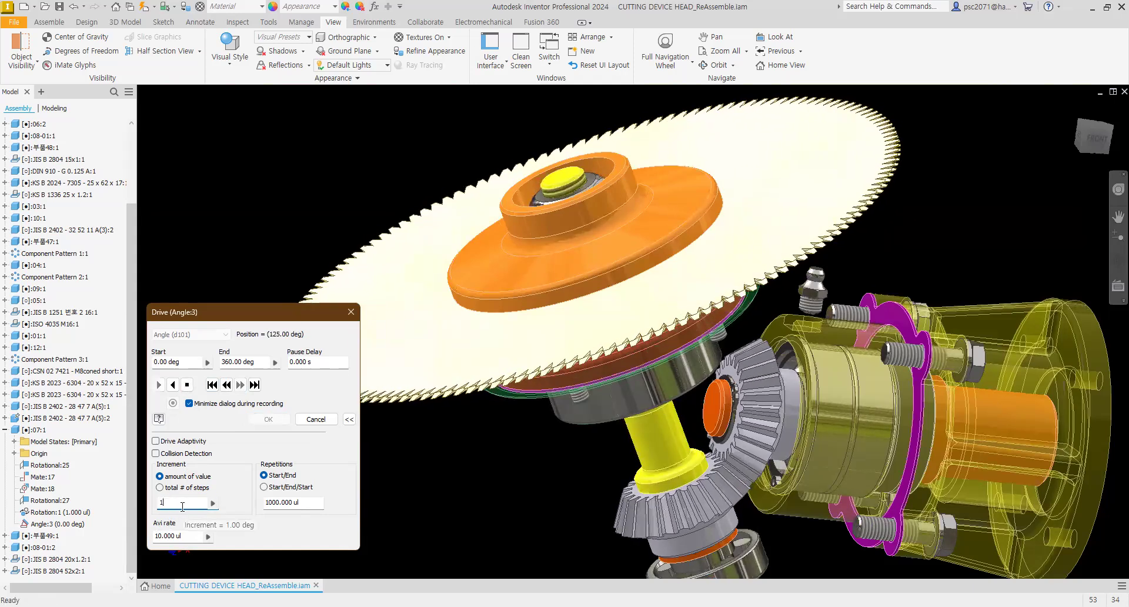
{"action": "key", "text": "BackSpace"}
{"action": "type", "text": ".5"}
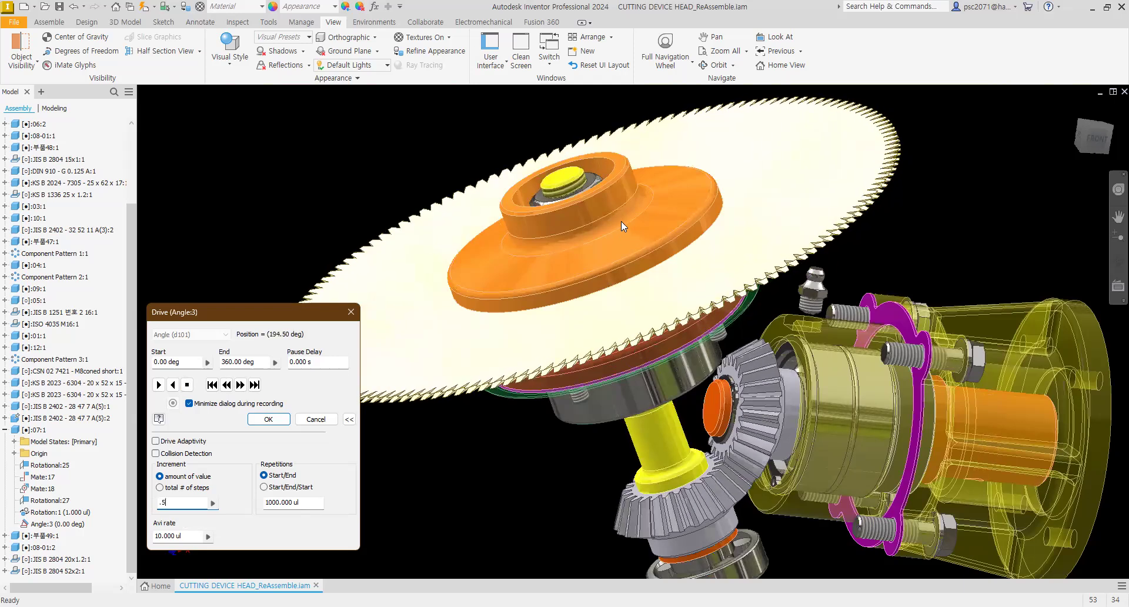
Step: Orbit around the driven gear train to watch its motion and close the drive dialog
{"action": "mouse_move", "coordinate": [634, 228]}
{"action": "middle_mouse_down", "text": "shift"}
{"action": "mouse_move", "coordinate": [645, 254]}
{"action": "mouse_move", "coordinate": [626, 226]}
{"action": "middle_mouse_up", "text": "shift"}
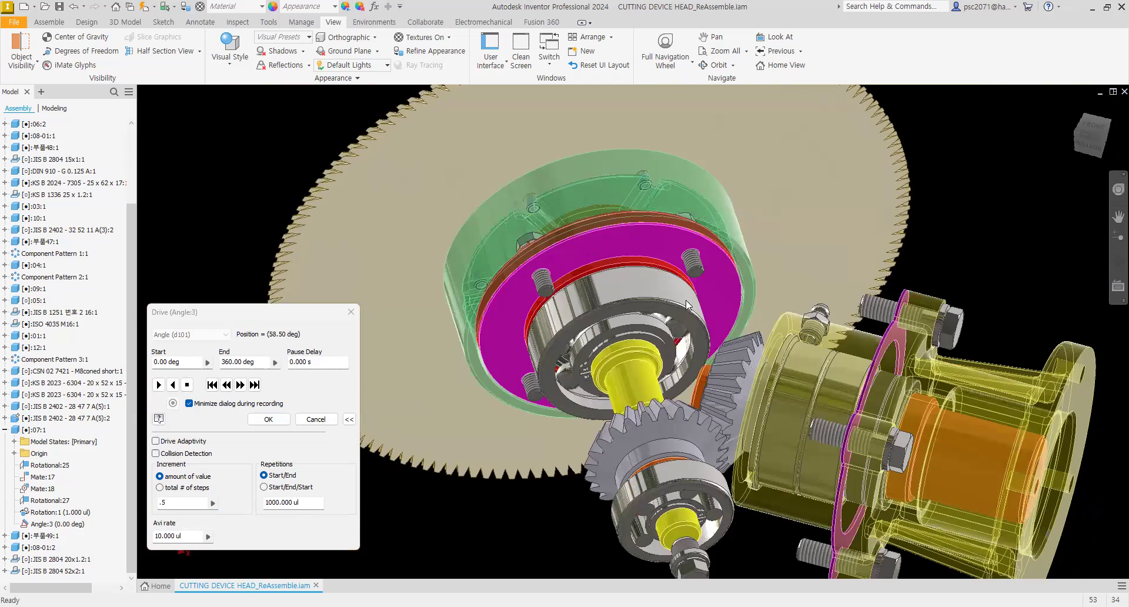
{"action": "mouse_move", "coordinate": [654, 248]}
{"action": "middle_mouse_down", "text": "shift"}
{"action": "mouse_move", "coordinate": [674, 270]}
{"action": "mouse_move", "coordinate": [644, 287]}
{"action": "middle_mouse_up", "text": "shift"}
{"action": "middle_click_drag", "start_coordinate": [611, 251], "coordinate": [363, 345], "text": "shift"}
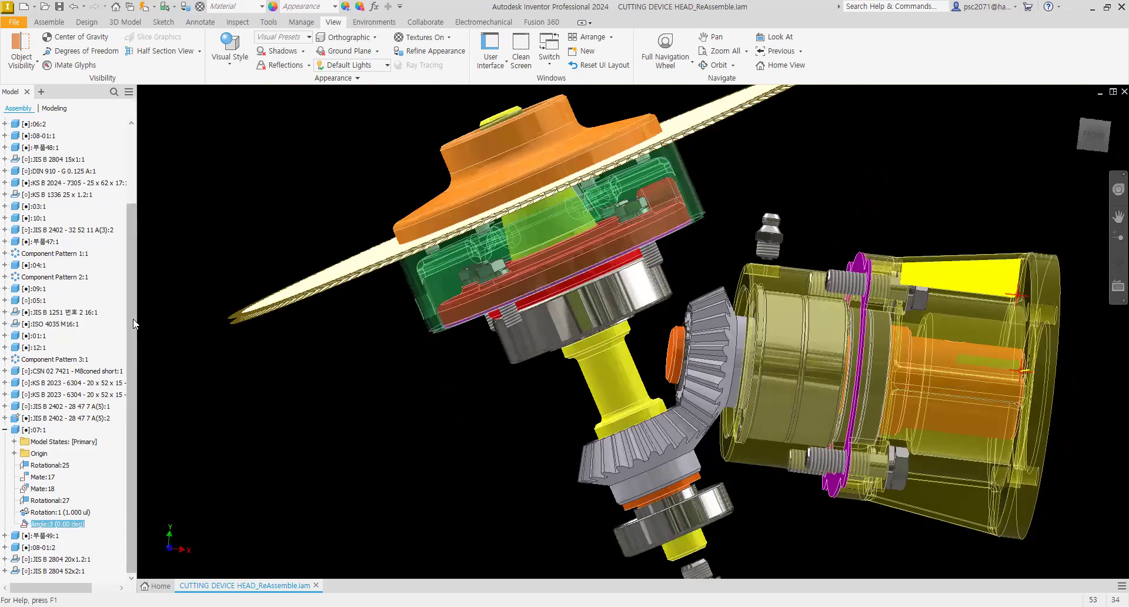
Step: Make the hidden housing component 02:1 visible in the assembly
{"action": "left_click_drag", "start_coordinate": [132, 322], "coordinate": [144, 211]}
{"action": "left_click", "coordinate": [35, 183]}
{"action": "right_click", "coordinate": [33, 183]}
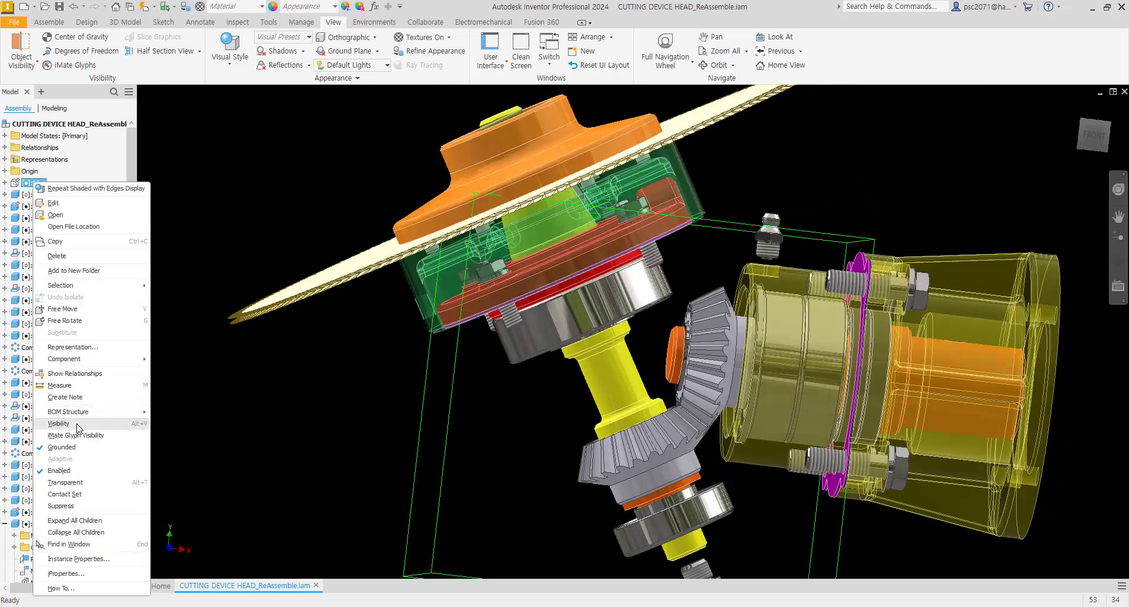
{"action": "left_click", "coordinate": [59, 424]}
Step: Orbit and zoom around the bevel gears inside the housing to examine their mesh, returning to the home view
{"action": "middle_click_drag", "start_coordinate": [354, 396], "coordinate": [317, 348]}
{"action": "mouse_move", "coordinate": [426, 412]}
{"action": "middle_mouse_down", "text": "shift"}
{"action": "mouse_move", "coordinate": [404, 410]}
{"action": "mouse_move", "coordinate": [398, 422]}
{"action": "middle_mouse_up", "text": "shift"}
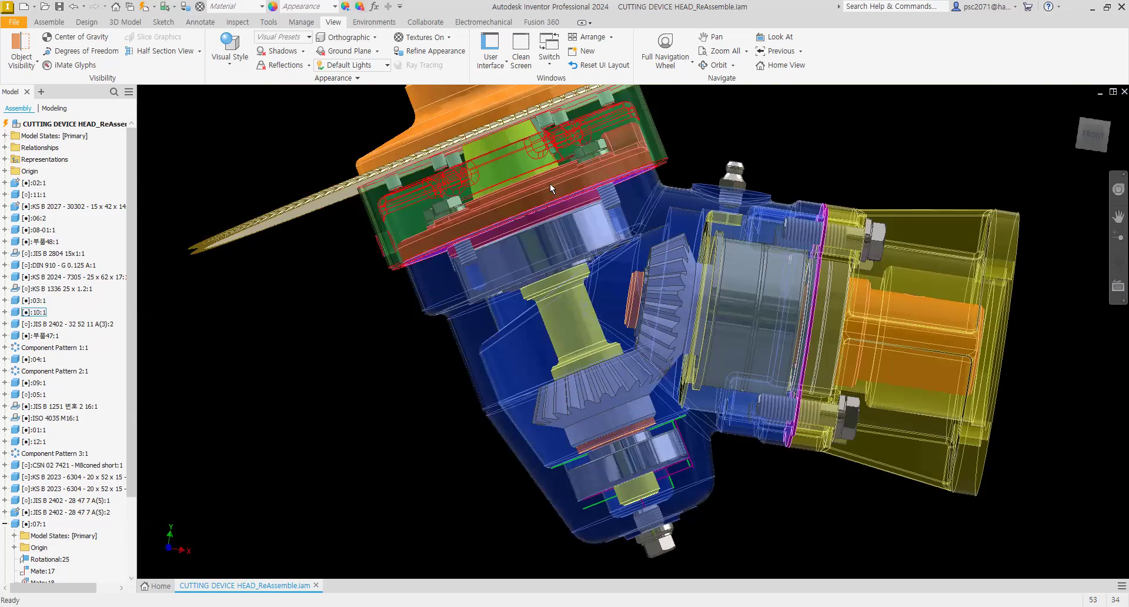
{"action": "middle_click_drag", "start_coordinate": [559, 304], "coordinate": [606, 329]}
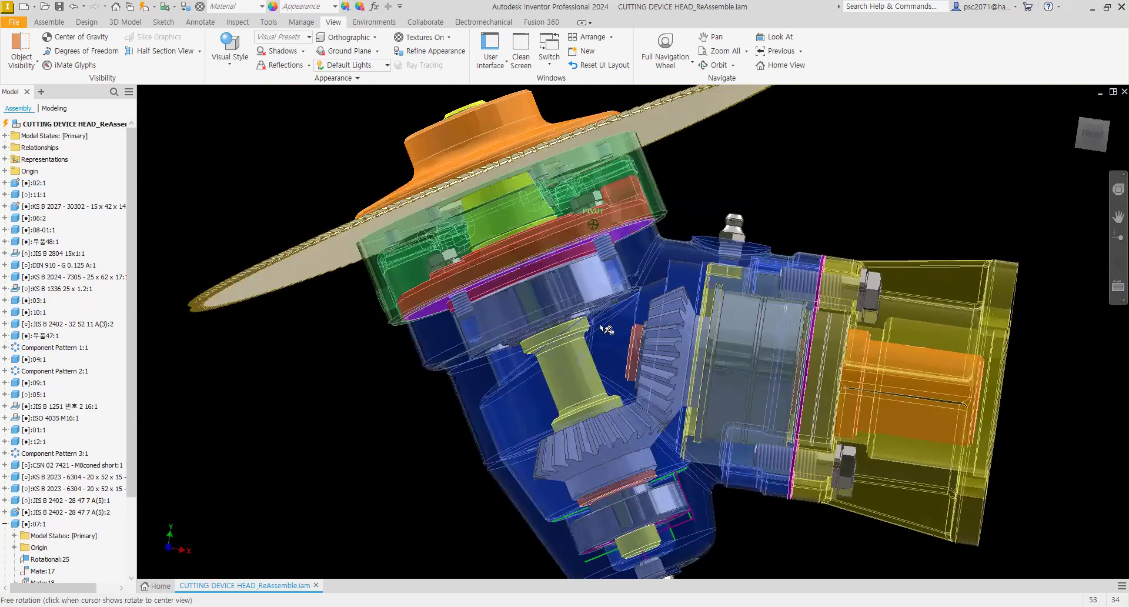
{"action": "scroll", "coordinate": [665, 394], "scroll_direction": "down", "scroll_amount": 5}
{"action": "scroll", "coordinate": [685, 303], "scroll_direction": "up", "scroll_amount": 3}
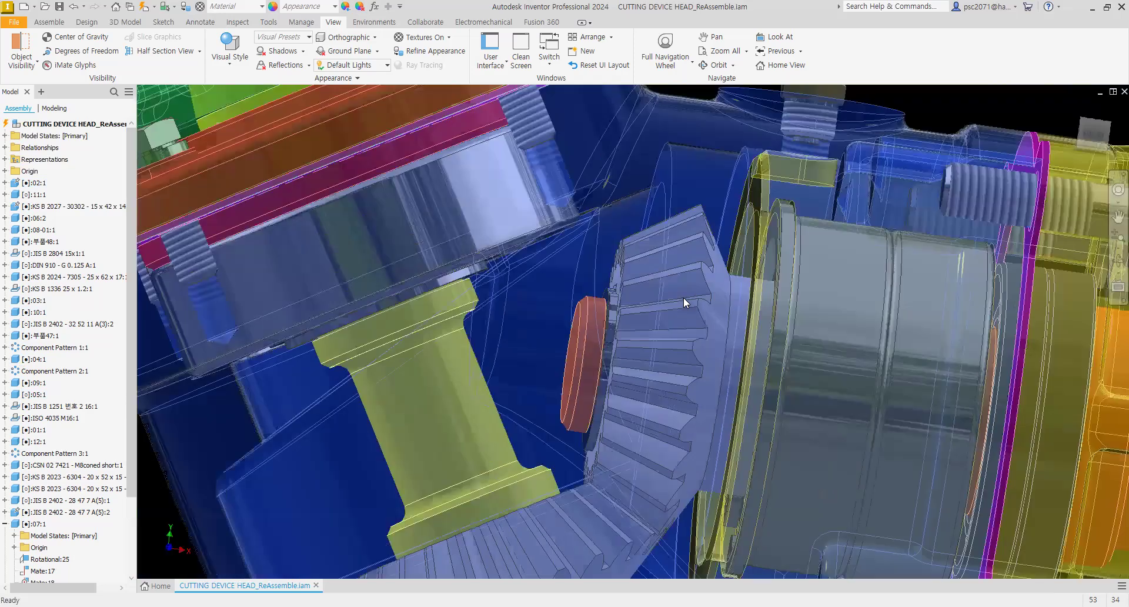
{"action": "scroll", "coordinate": [685, 319], "scroll_direction": "up", "scroll_amount": 3}
{"action": "middle_click_drag", "start_coordinate": [685, 319], "coordinate": [686, 335], "text": "shift"}
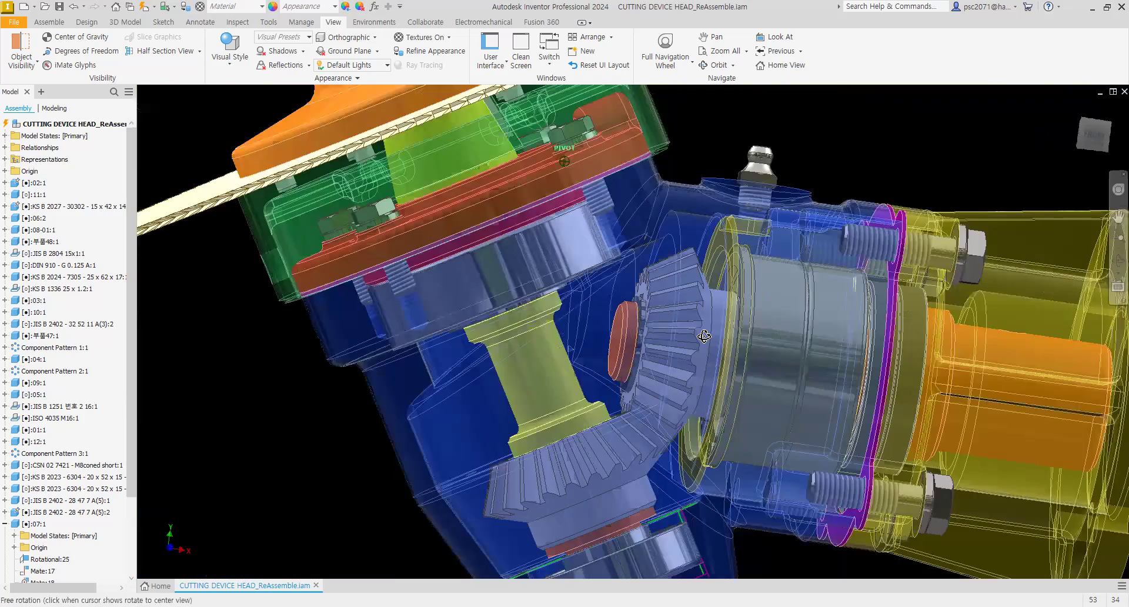
{"action": "scroll", "coordinate": [693, 316], "scroll_direction": "down", "scroll_amount": 4}
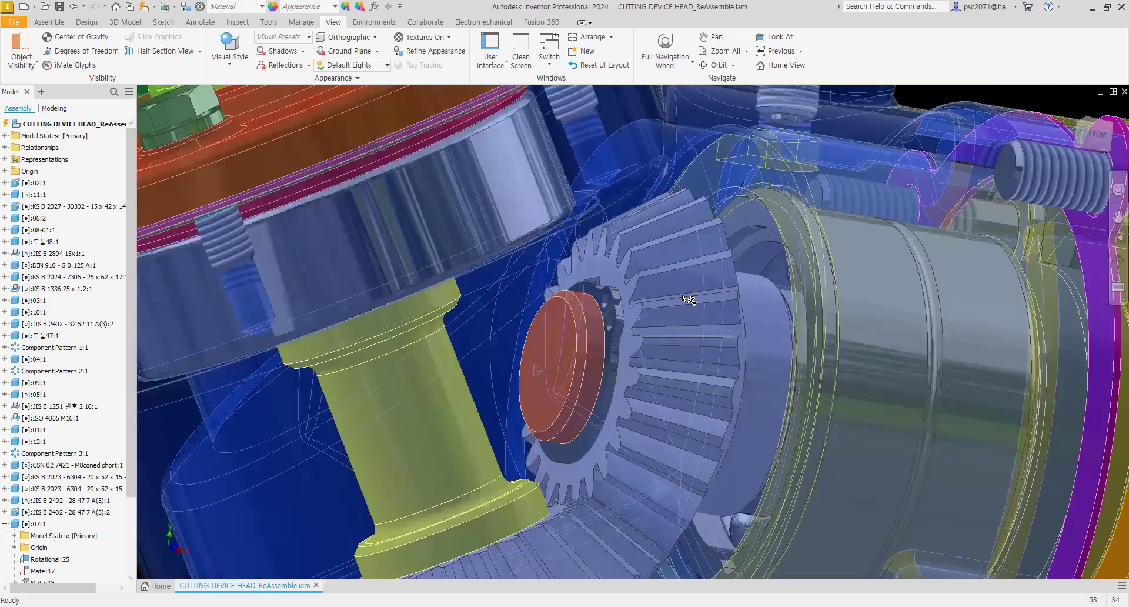
{"action": "scroll", "coordinate": [726, 316], "scroll_direction": "up", "scroll_amount": 3}
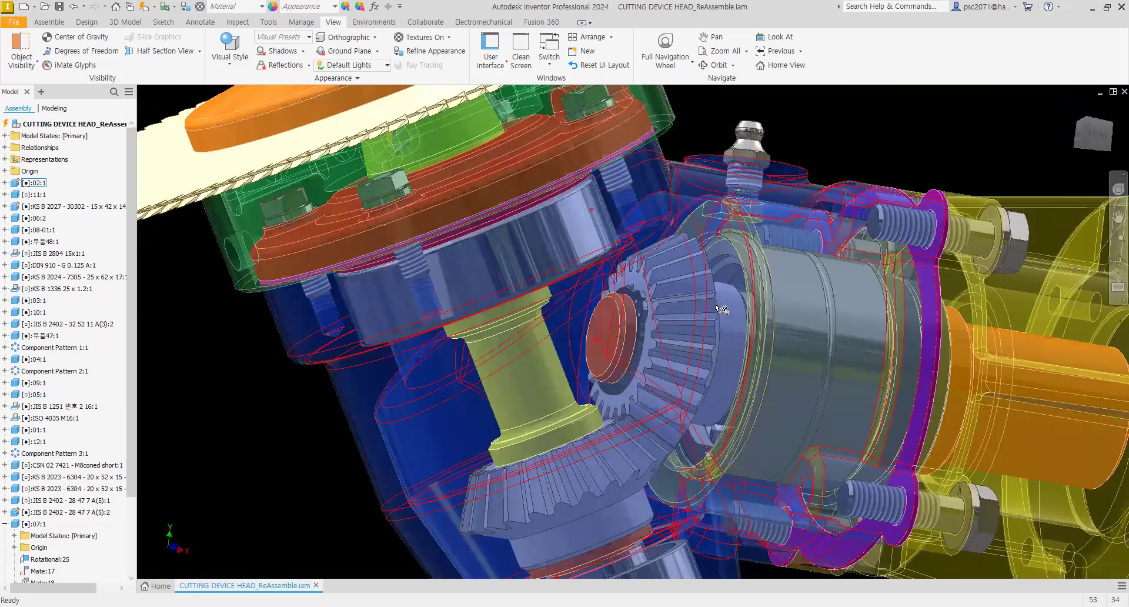
{"action": "scroll", "coordinate": [714, 303], "scroll_direction": "down", "scroll_amount": 3}
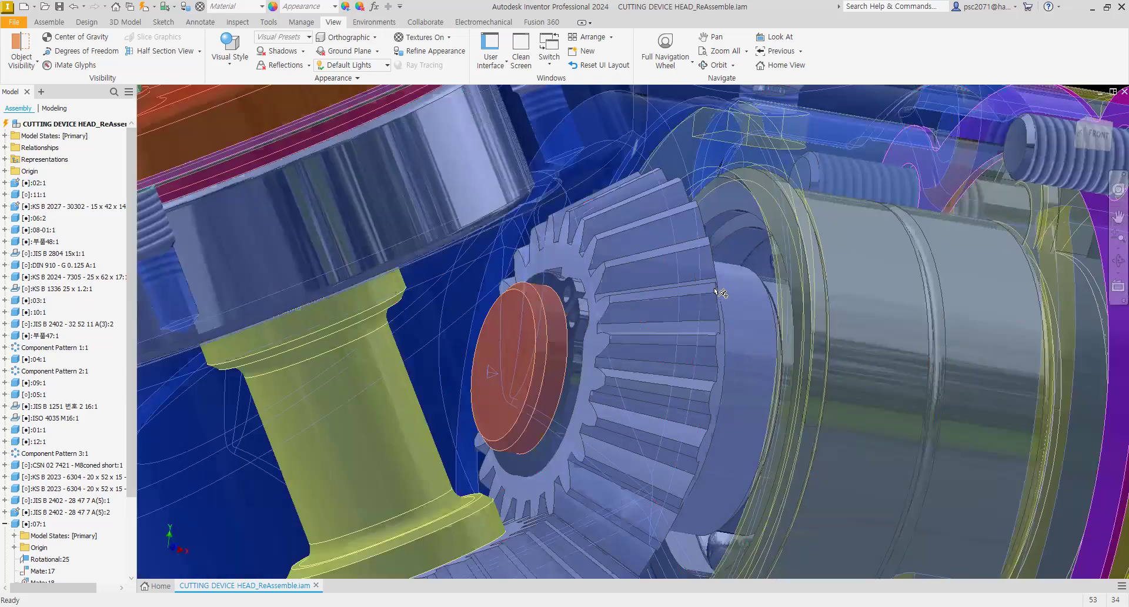
{"action": "scroll", "coordinate": [669, 327], "scroll_direction": "up", "scroll_amount": 4}
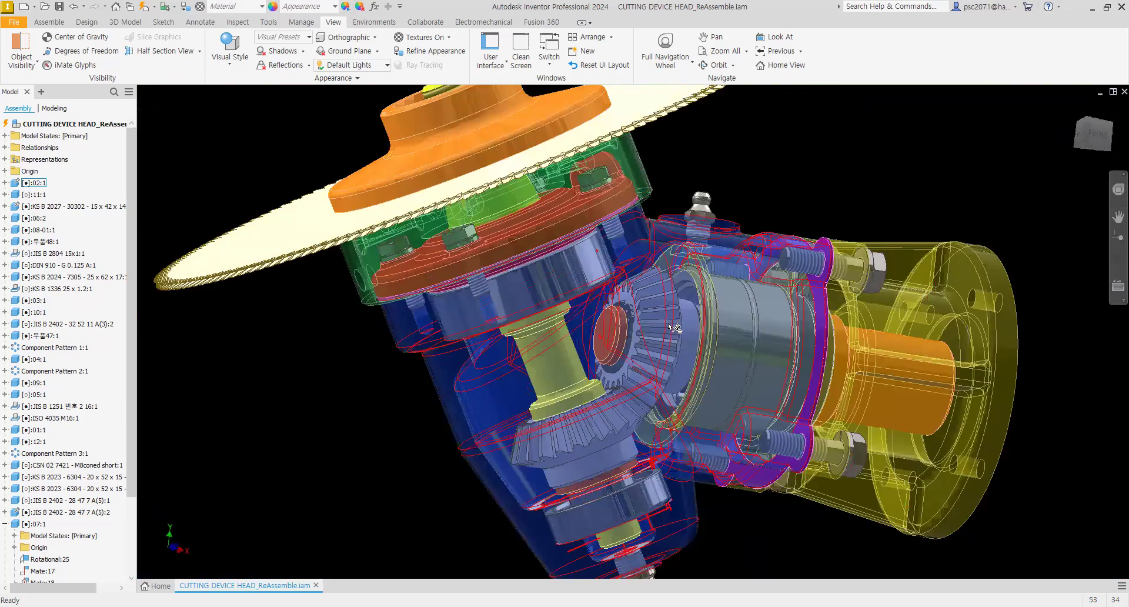
{"action": "mouse_move", "coordinate": [628, 313]}
{"action": "middle_mouse_down", "text": "shift"}
{"action": "mouse_move", "coordinate": [619, 338]}
{"action": "mouse_move", "coordinate": [605, 320]}
{"action": "mouse_move", "coordinate": [646, 306]}
{"action": "mouse_move", "coordinate": [609, 288]}
{"action": "middle_mouse_up", "text": "shift"}
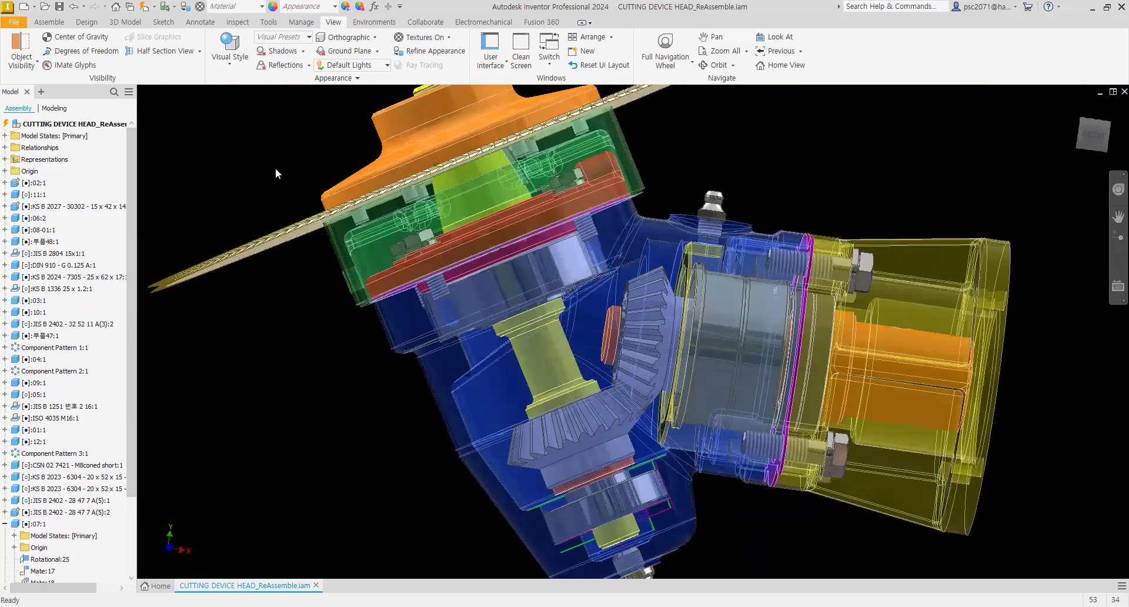
{"action": "middle_click", "coordinate": [275, 169]}
{"action": "middle_click_drag", "start_coordinate": [828, 266], "coordinate": [609, 226], "text": "shift"}
{"action": "scroll", "coordinate": [631, 271], "scroll_direction": "up", "scroll_amount": 4}
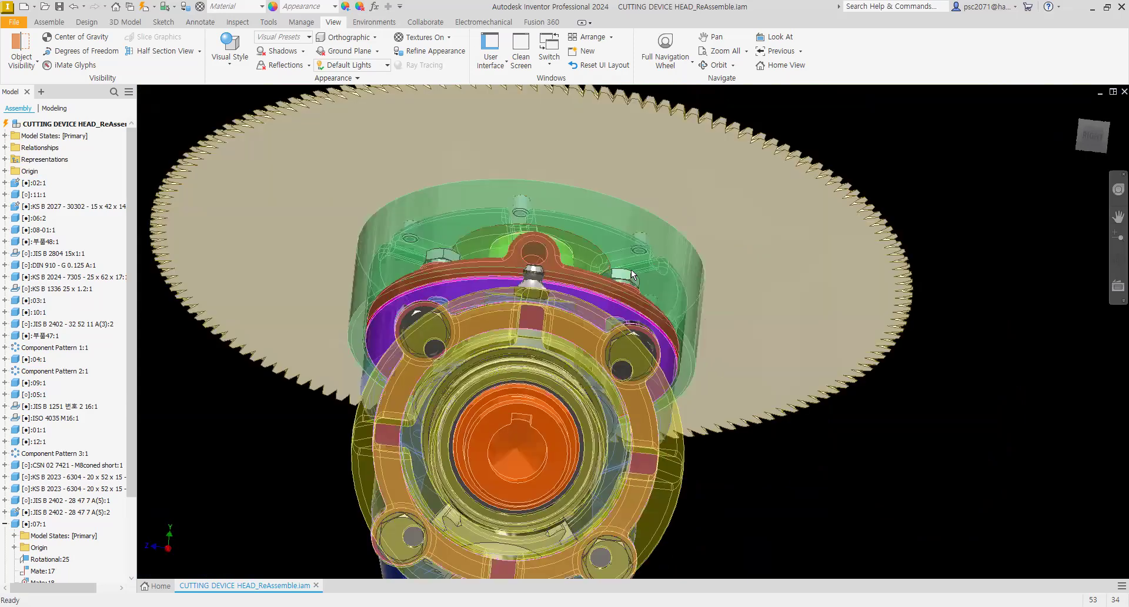
{"action": "left_click", "coordinate": [1074, 108]}
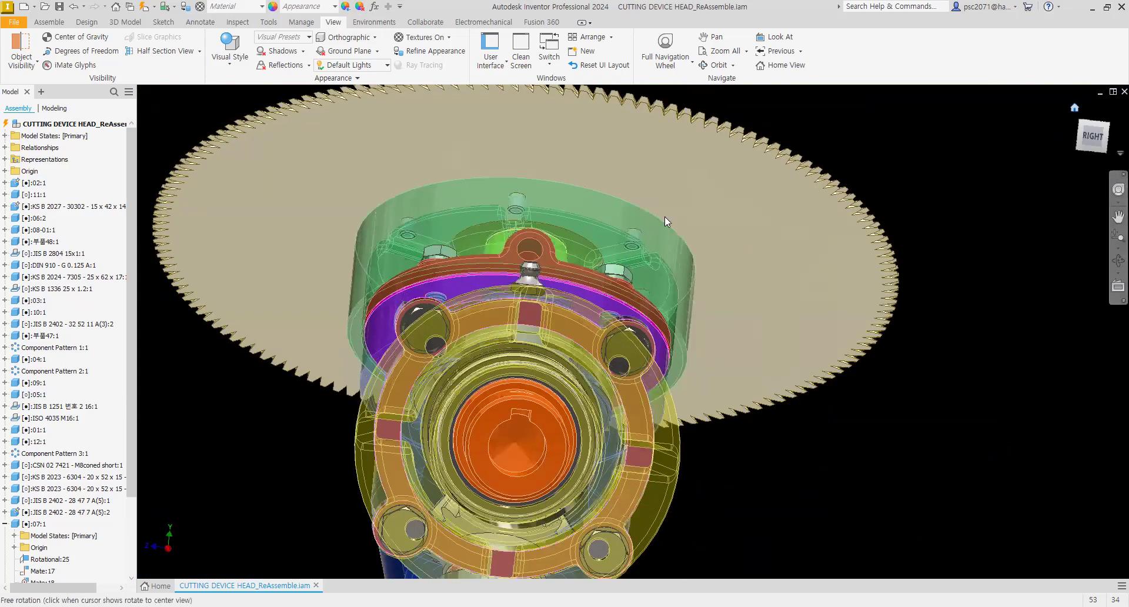
Step: Create a half section view of the assembly through the XY origin plane
{"action": "left_click", "coordinate": [173, 51]}
{"action": "left_click", "coordinate": [5, 171]}
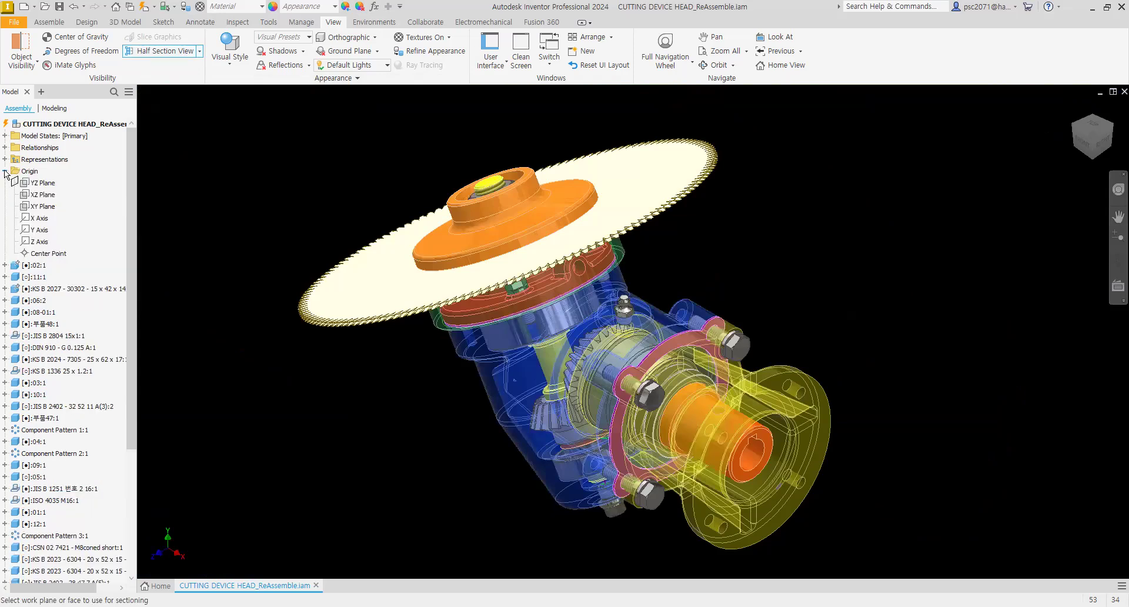
{"action": "left_click", "coordinate": [39, 205]}
{"action": "left_click", "coordinate": [715, 163]}
{"action": "middle_click_drag", "start_coordinate": [646, 341], "coordinate": [634, 319], "text": "shift"}
{"action": "scroll", "coordinate": [624, 341], "scroll_direction": "up", "scroll_amount": 5}
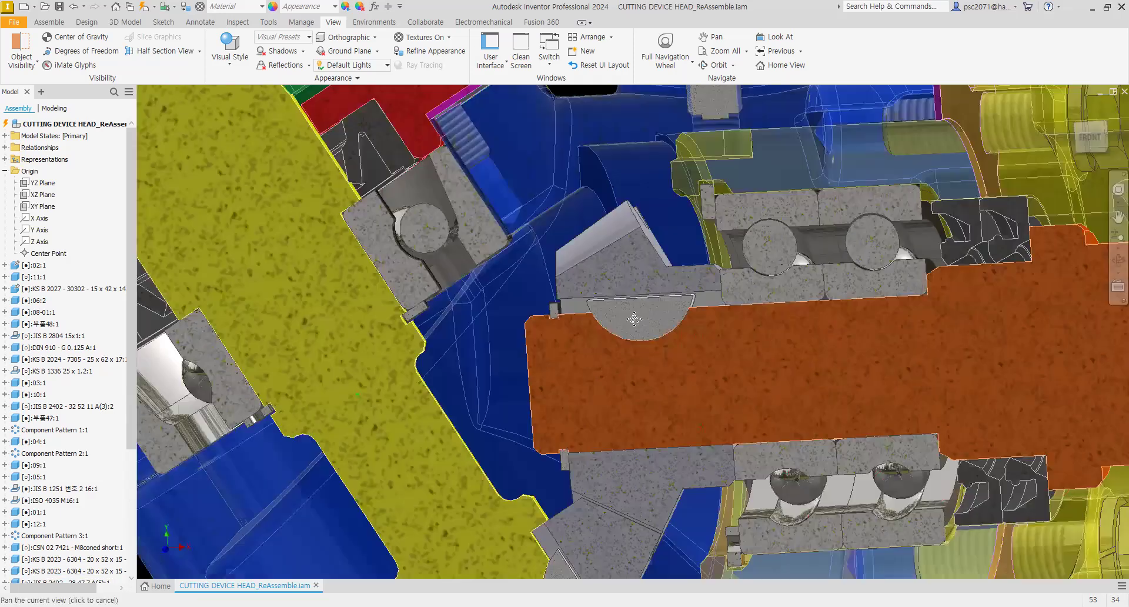
Step: Hide the small bevel gear on the input shaft in the sectioned view
{"action": "middle_click_drag", "start_coordinate": [656, 283], "coordinate": [639, 256], "text": "shift"}
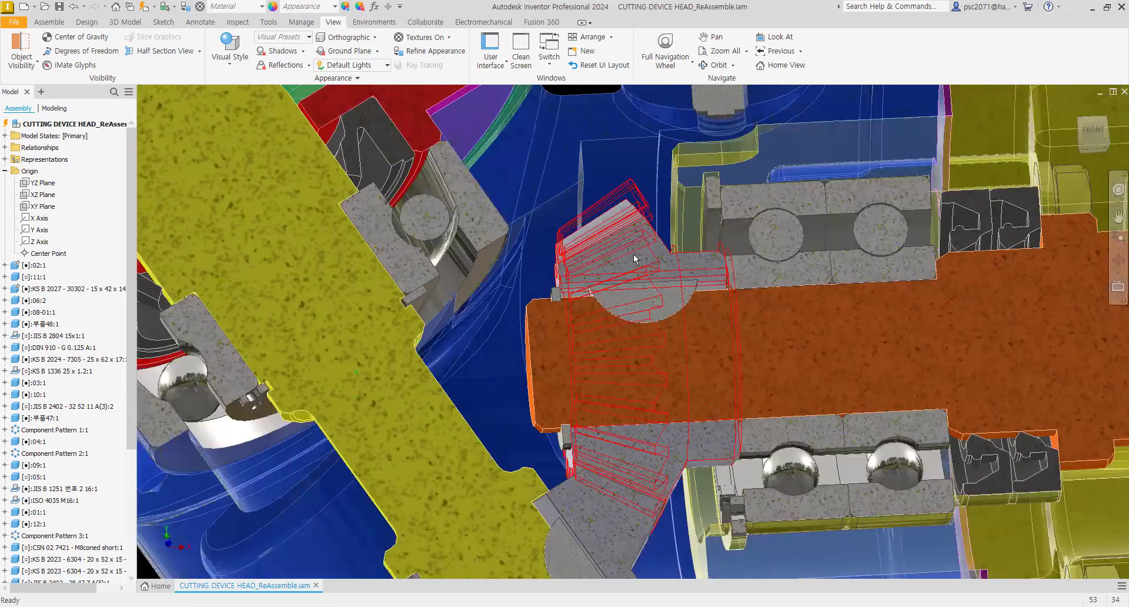
{"action": "scroll", "coordinate": [620, 419], "scroll_direction": "down", "scroll_amount": 3}
{"action": "middle_click_drag", "start_coordinate": [626, 353], "coordinate": [636, 377], "text": "shift"}
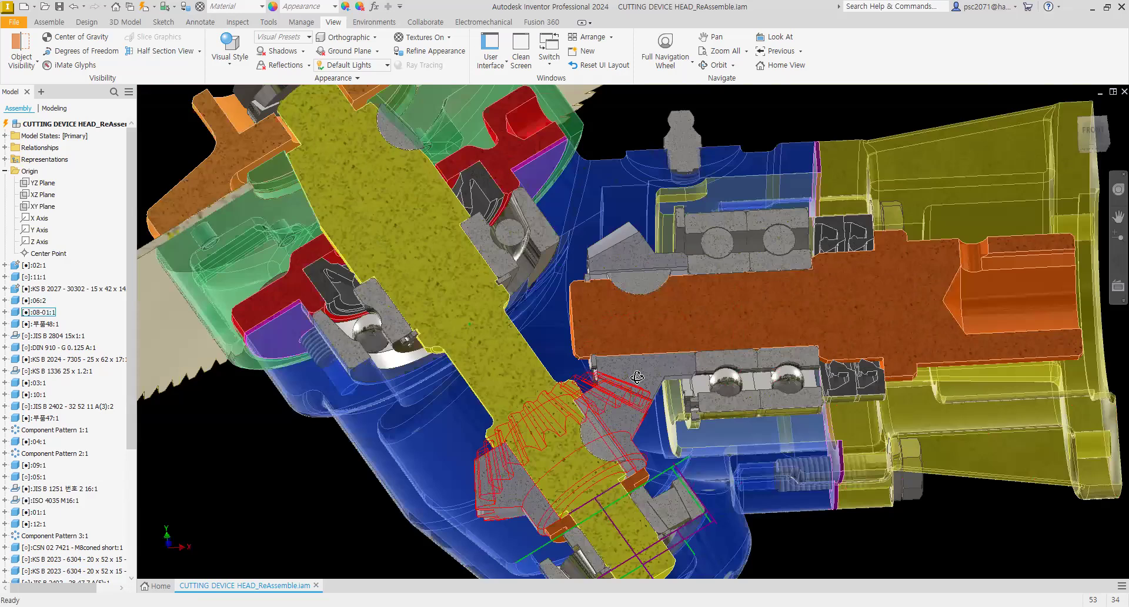
{"action": "middle_click_drag", "start_coordinate": [640, 262], "coordinate": [643, 251], "text": "shift"}
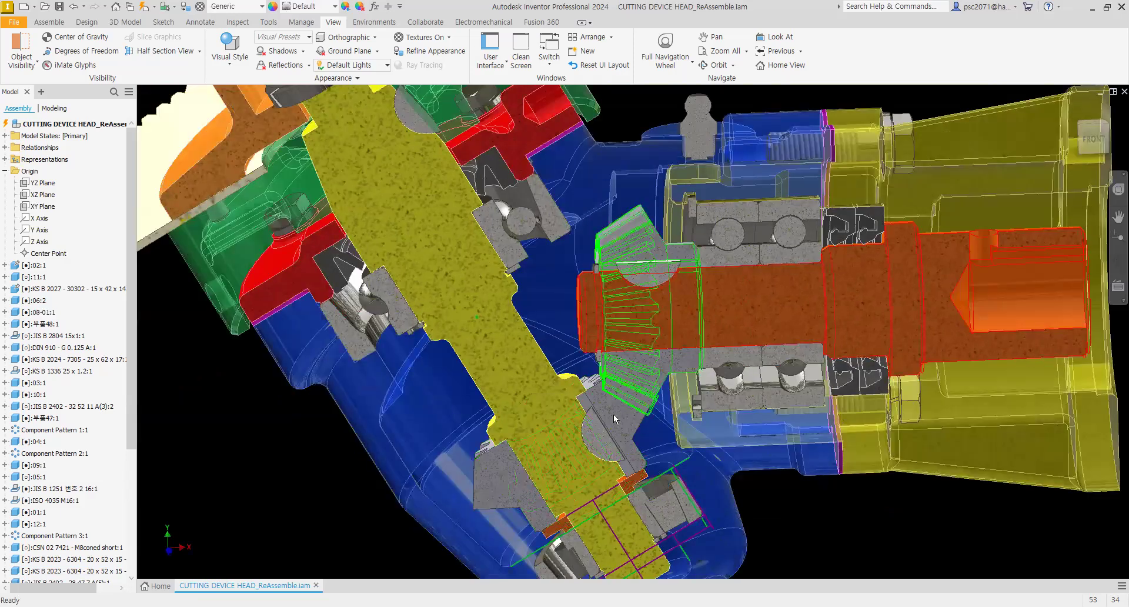
{"action": "right_click", "coordinate": [645, 246]}
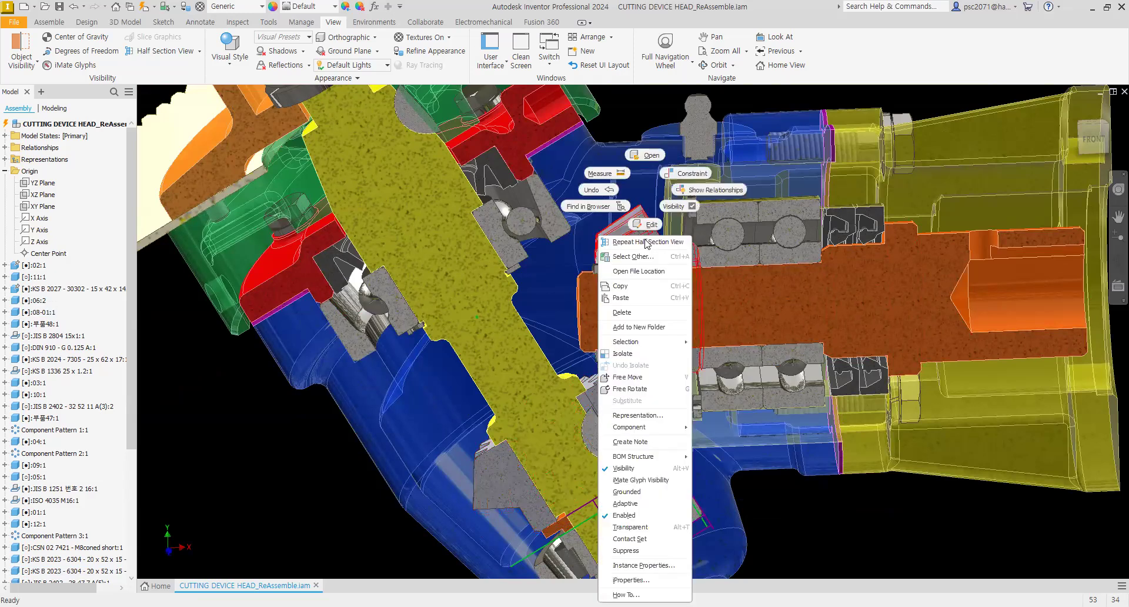
{"action": "left_click", "coordinate": [619, 471]}
Step: Zoom and orbit around the sectioned input shaft and bearings to examine the gear seat
{"action": "mouse_move", "coordinate": [720, 368]}
{"action": "middle_mouse_down", "text": "shift"}
{"action": "mouse_move", "coordinate": [711, 337]}
{"action": "mouse_move", "coordinate": [643, 306]}
{"action": "mouse_move", "coordinate": [646, 226]}
{"action": "middle_mouse_up", "text": "shift"}
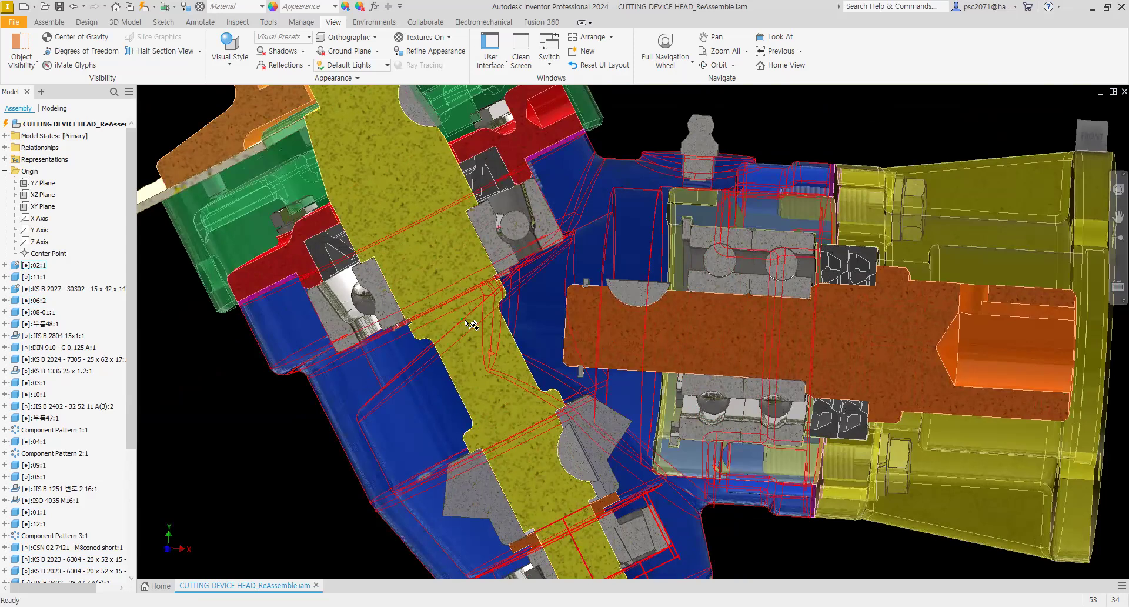
{"action": "scroll", "coordinate": [465, 322], "scroll_direction": "up", "scroll_amount": 3}
{"action": "scroll", "coordinate": [460, 323], "scroll_direction": "down", "scroll_amount": 3}
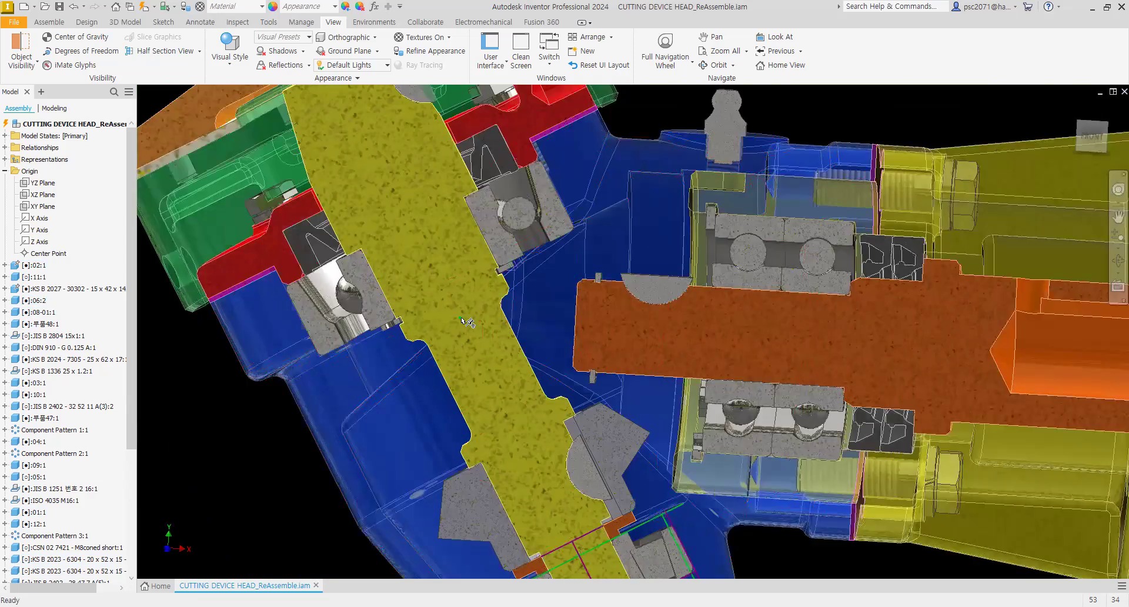
{"action": "scroll", "coordinate": [689, 254], "scroll_direction": "up", "scroll_amount": 3}
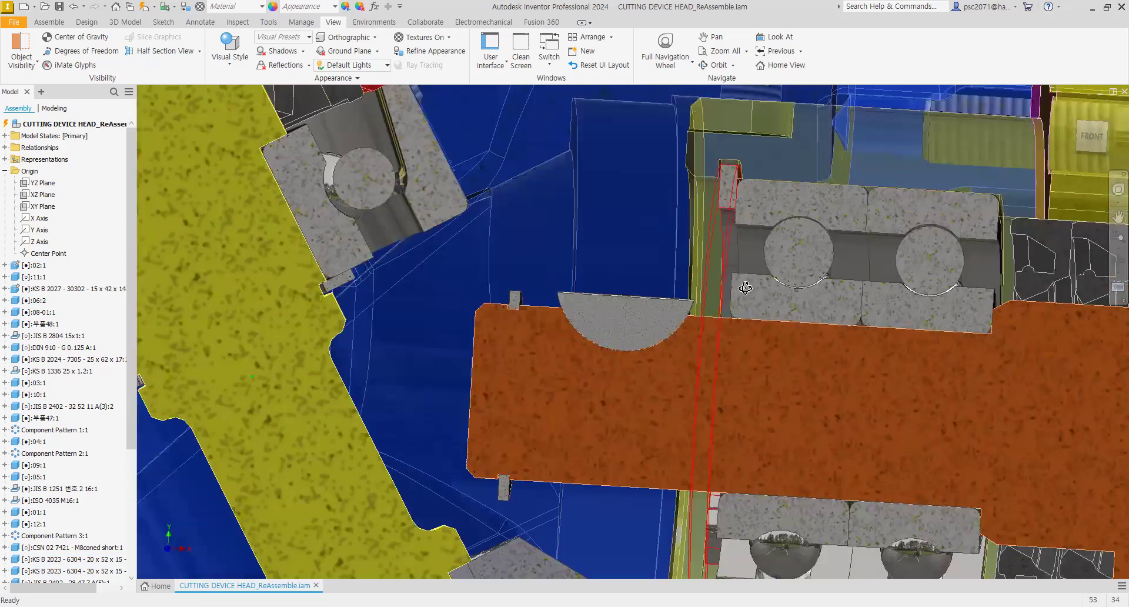
{"action": "scroll", "coordinate": [745, 288], "scroll_direction": "up", "scroll_amount": 3}
{"action": "middle_click_drag", "start_coordinate": [744, 287], "coordinate": [732, 332], "text": "shift"}
{"action": "scroll", "coordinate": [725, 303], "scroll_direction": "down", "scroll_amount": 3}
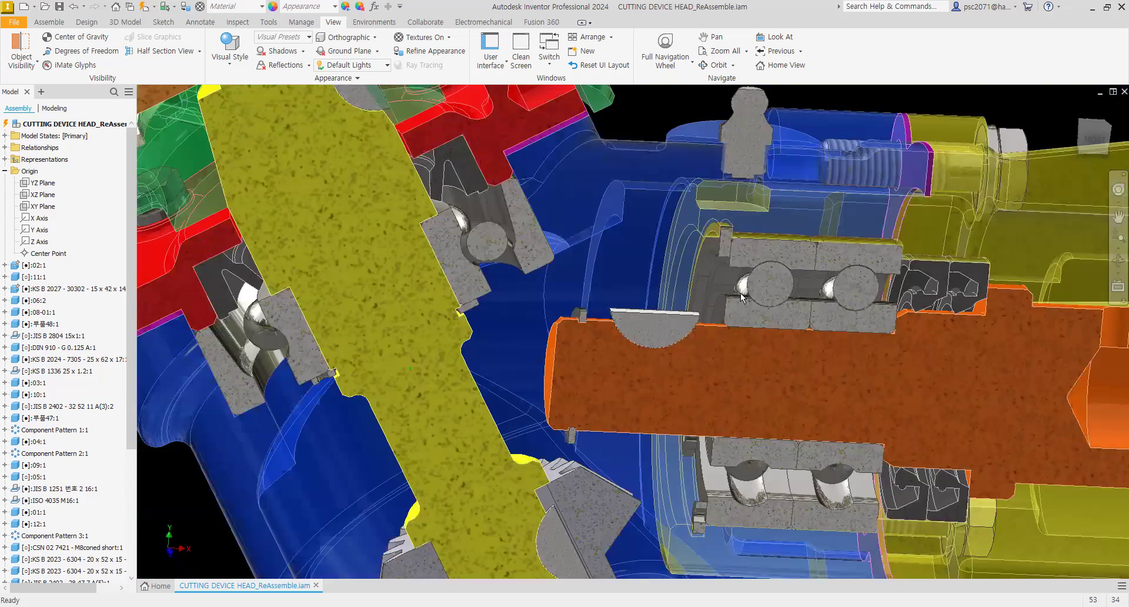
{"action": "scroll", "coordinate": [756, 274], "scroll_direction": "down", "scroll_amount": 5}
{"action": "middle_click_drag", "start_coordinate": [721, 277], "coordinate": [558, 283], "text": "shift"}
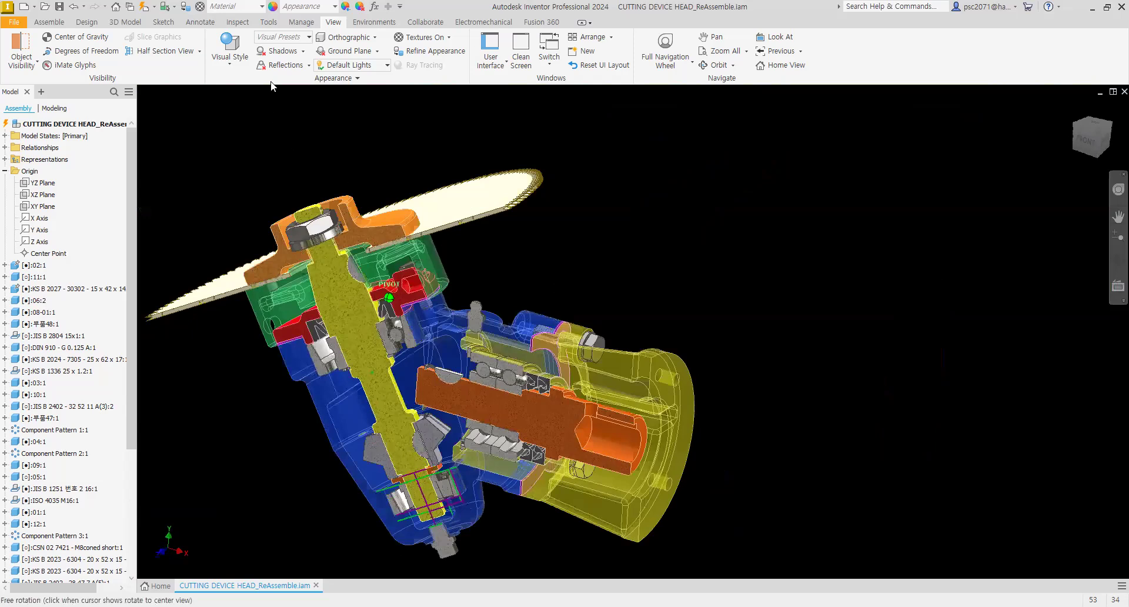
Step: Open the Bevel Gear component generator from the Design tools
{"action": "left_click", "coordinate": [145, 6]}
{"action": "left_click", "coordinate": [50, 22]}
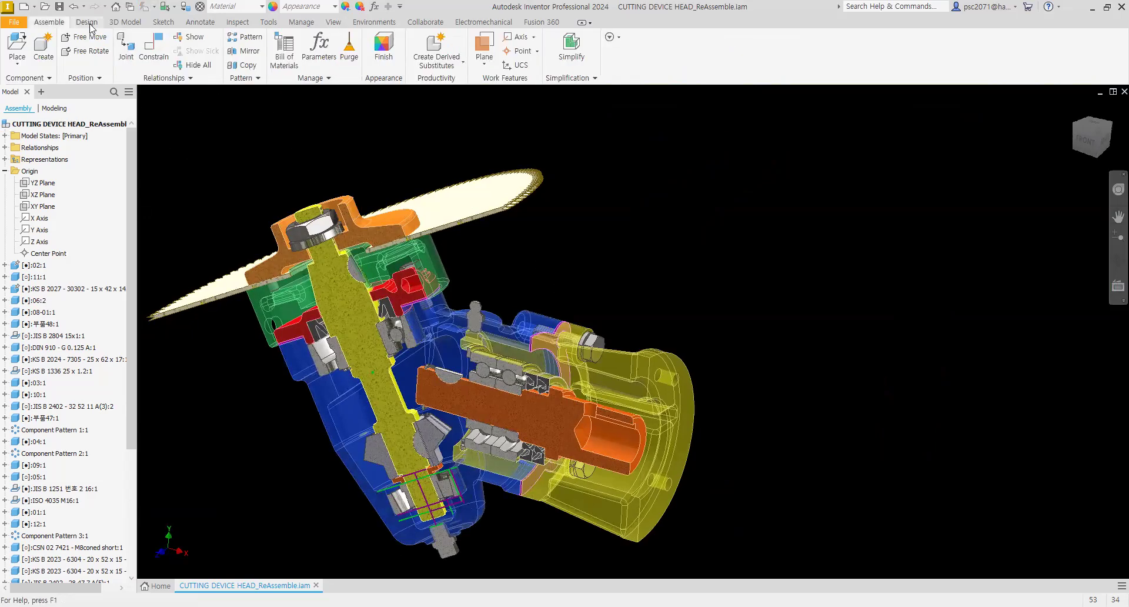
{"action": "left_click", "coordinate": [86, 21]}
{"action": "left_click", "coordinate": [412, 62]}
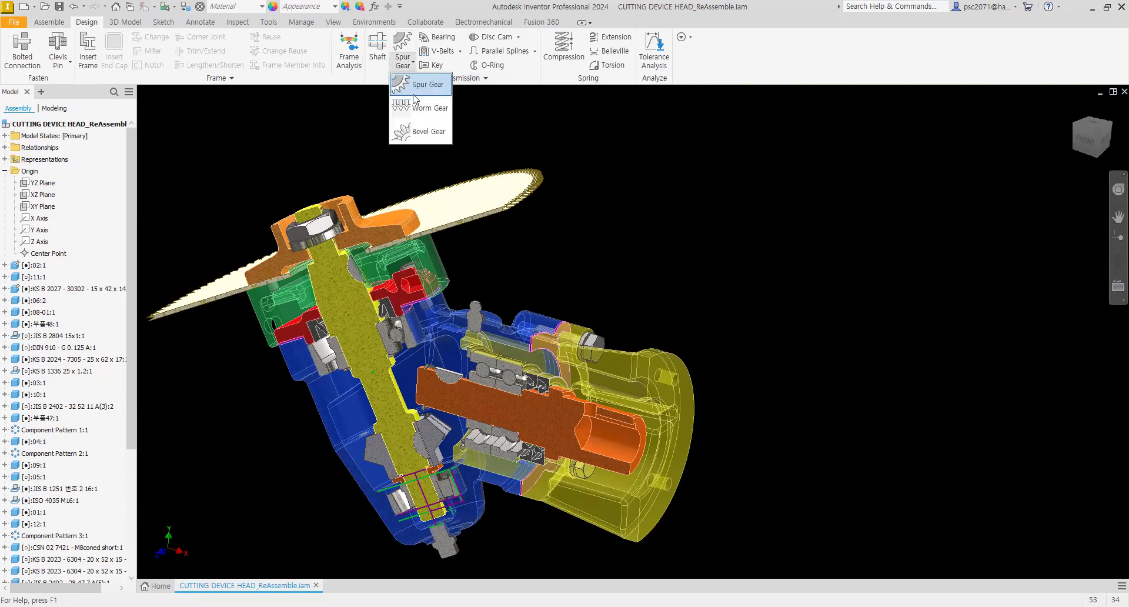
{"action": "left_click", "coordinate": [415, 129]}
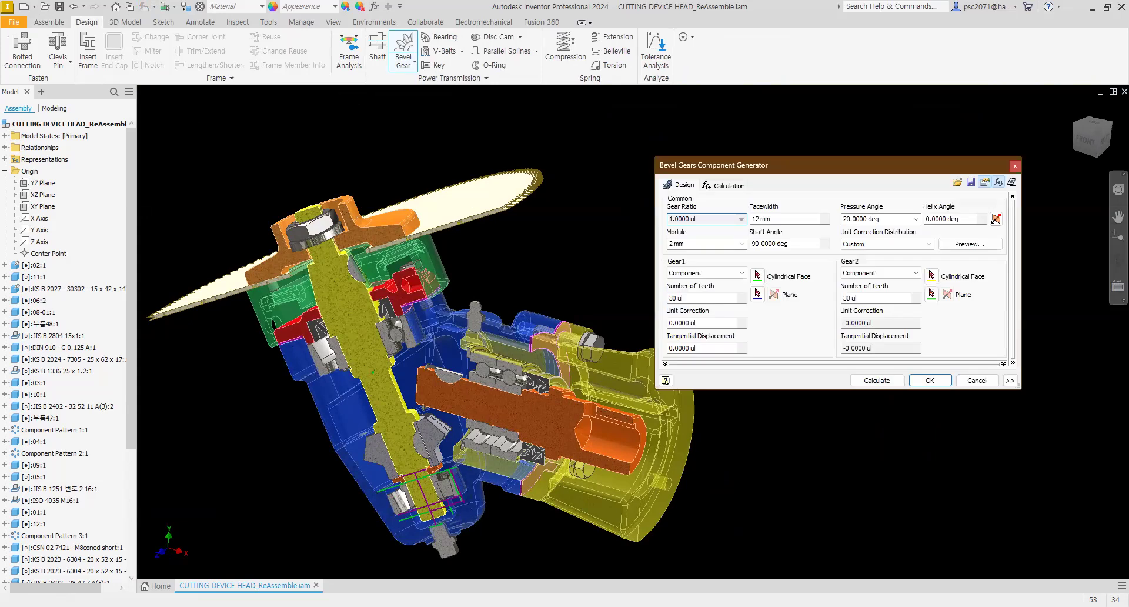
Step: Switch to AutoCAD and add a linear dimension across the input shaft's gear seat in the section drawing
{"action": "key", "text": "alt+Tab"}
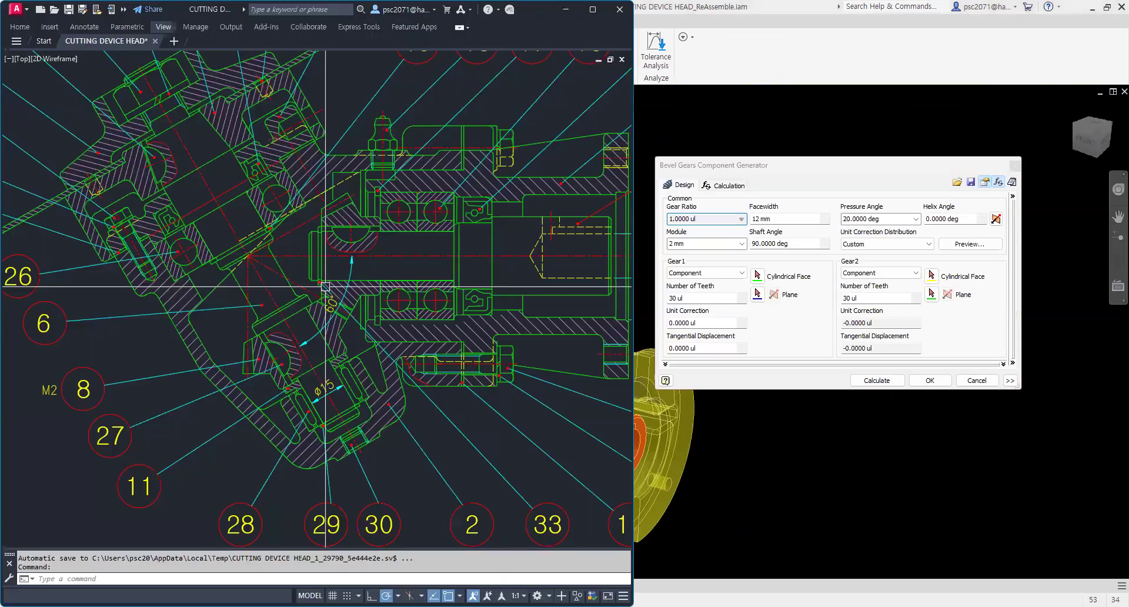
{"action": "middle_click_drag", "start_coordinate": [325, 287], "coordinate": [318, 288]}
{"action": "mouse_move", "coordinate": [272, 359]}
{"action": "middle_mouse_down"}
{"action": "mouse_move", "coordinate": [255, 436]}
{"action": "mouse_move", "coordinate": [266, 354]}
{"action": "middle_mouse_up"}
{"action": "key", "text": "Escape"}
{"action": "key", "text": "Escape"}
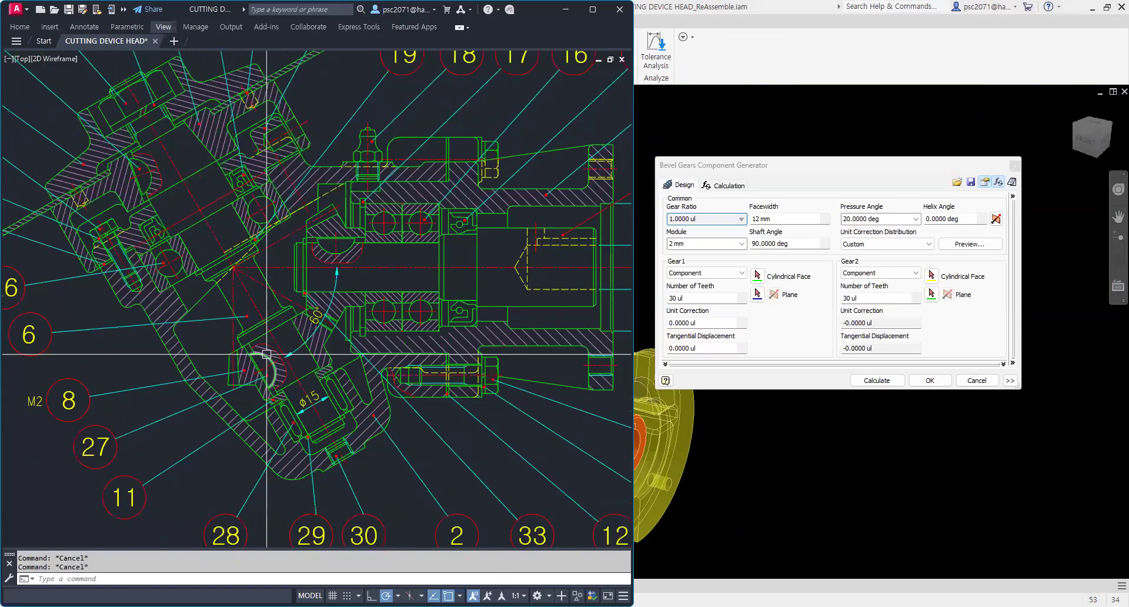
{"action": "type", "text": "dli"}
{"action": "scroll", "coordinate": [351, 200], "scroll_direction": "up", "scroll_amount": 2}
{"action": "key", "text": "Return"}
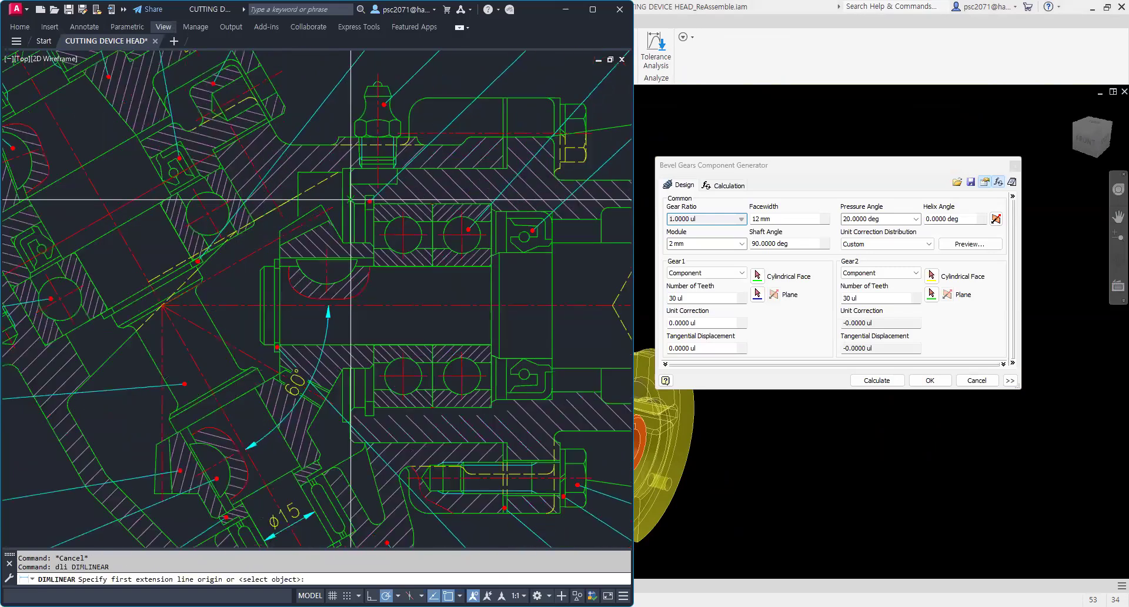
{"action": "left_click", "coordinate": [351, 200]}
{"action": "scroll", "coordinate": [321, 402], "scroll_direction": "up", "scroll_amount": 4}
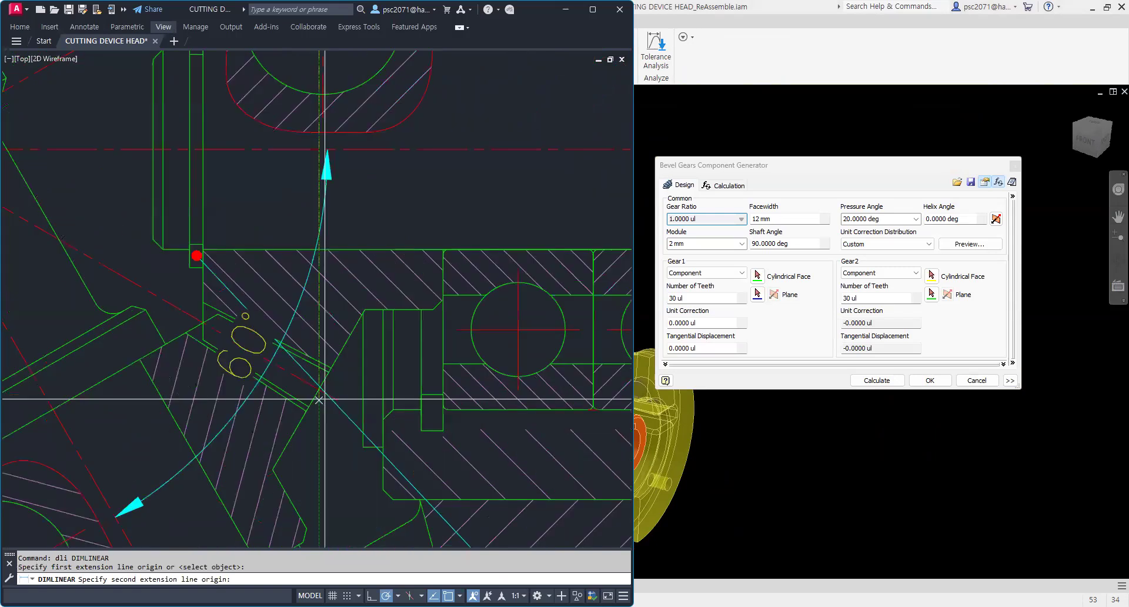
{"action": "left_click", "coordinate": [319, 400]}
{"action": "scroll", "coordinate": [441, 244], "scroll_direction": "down", "scroll_amount": 3}
{"action": "left_click", "coordinate": [460, 224]}
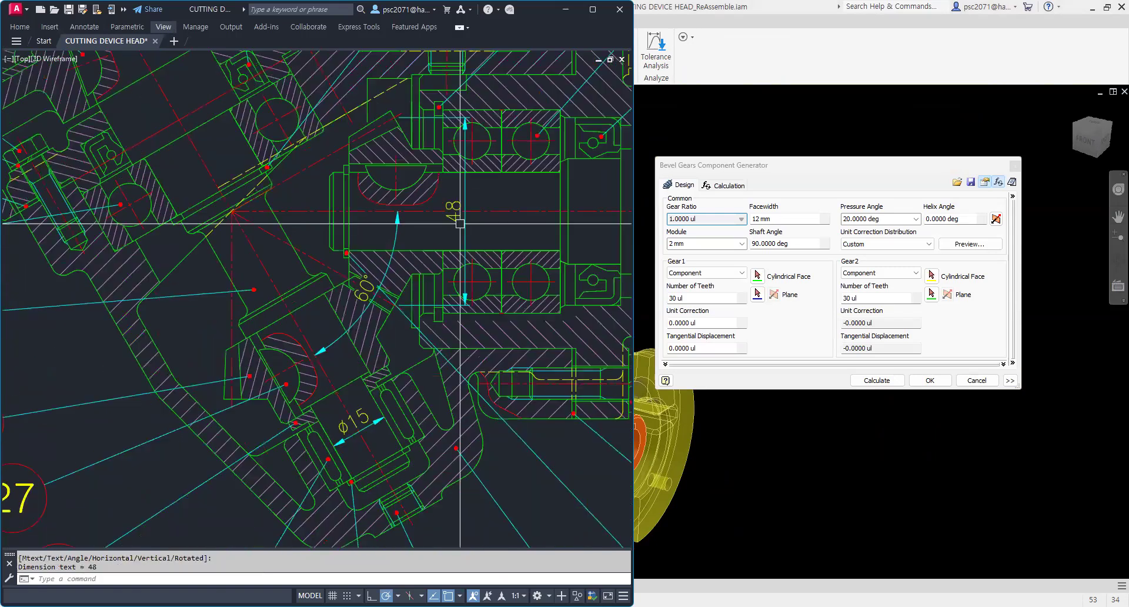
{"action": "scroll", "coordinate": [456, 248], "scroll_direction": "down", "scroll_amount": 2}
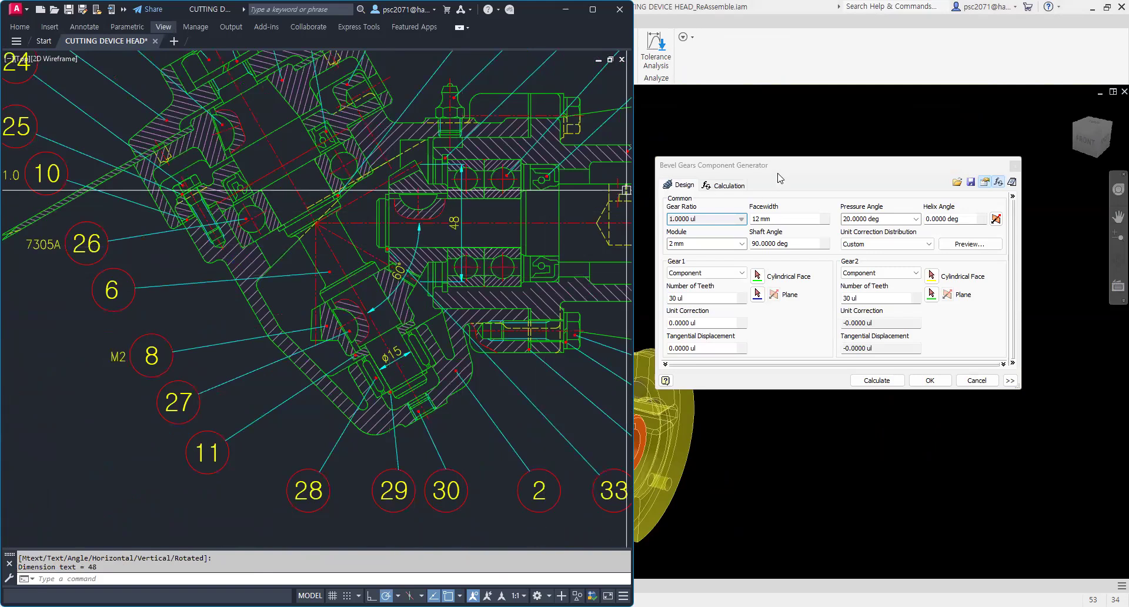
Step: Set the number of teeth for both Gear1 and Gear2 to 24
{"action": "left_click", "coordinate": [690, 244]}
{"action": "left_click", "coordinate": [659, 298]}
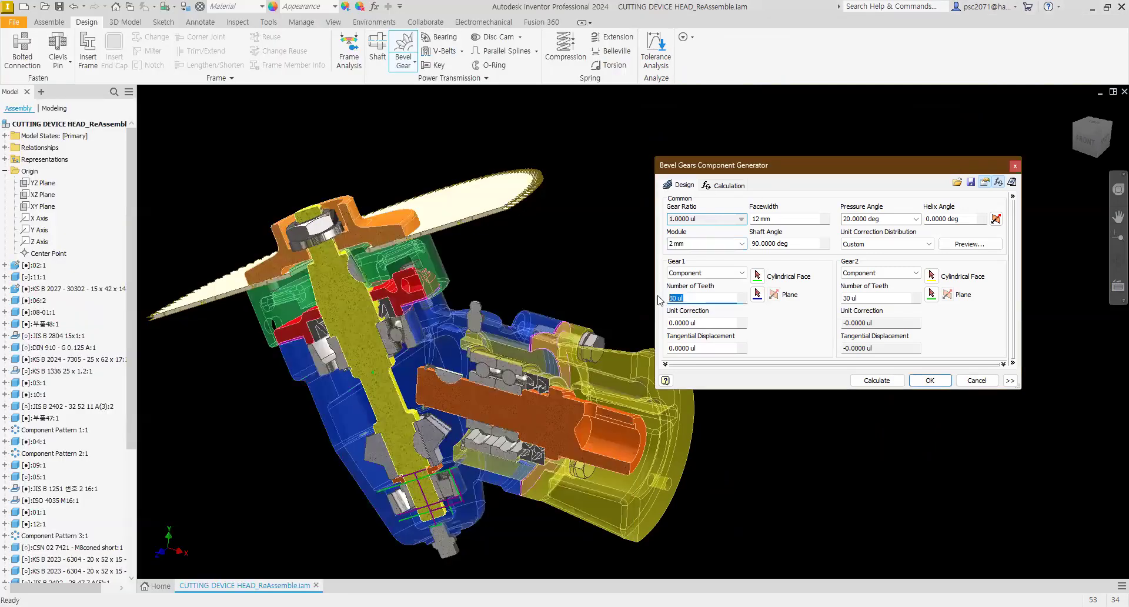
{"action": "type", "text": "24"}
{"action": "left_click", "coordinate": [880, 298]}
{"action": "type", "text": "2"}
{"action": "key", "text": "alt+Tab"}
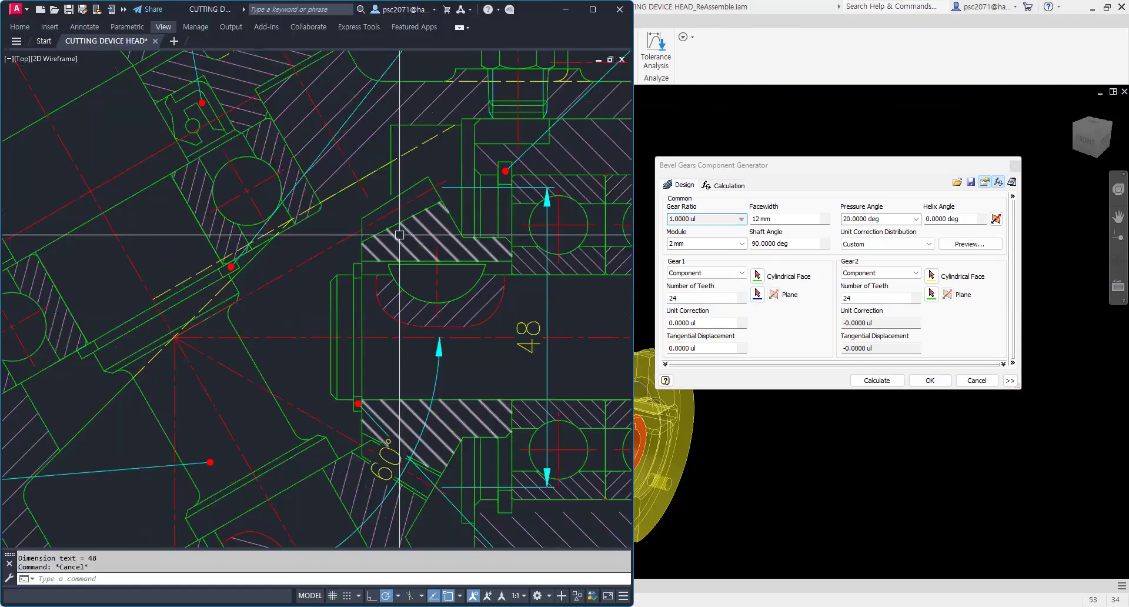
{"action": "type", "text": "d"}
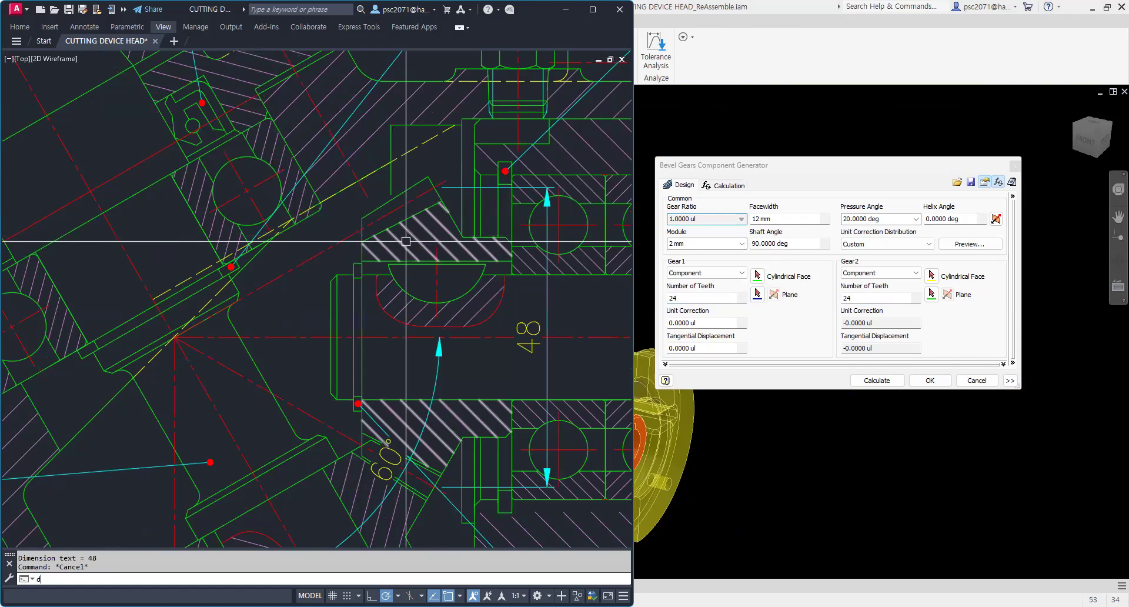
{"action": "type", "text": "an"}
{"action": "key", "text": "Return"}
{"action": "key", "text": "Escape"}
{"action": "key", "text": "Escape"}
{"action": "key", "text": "Escape"}
{"action": "type", "text": "da"}
{"action": "key", "text": "Return"}
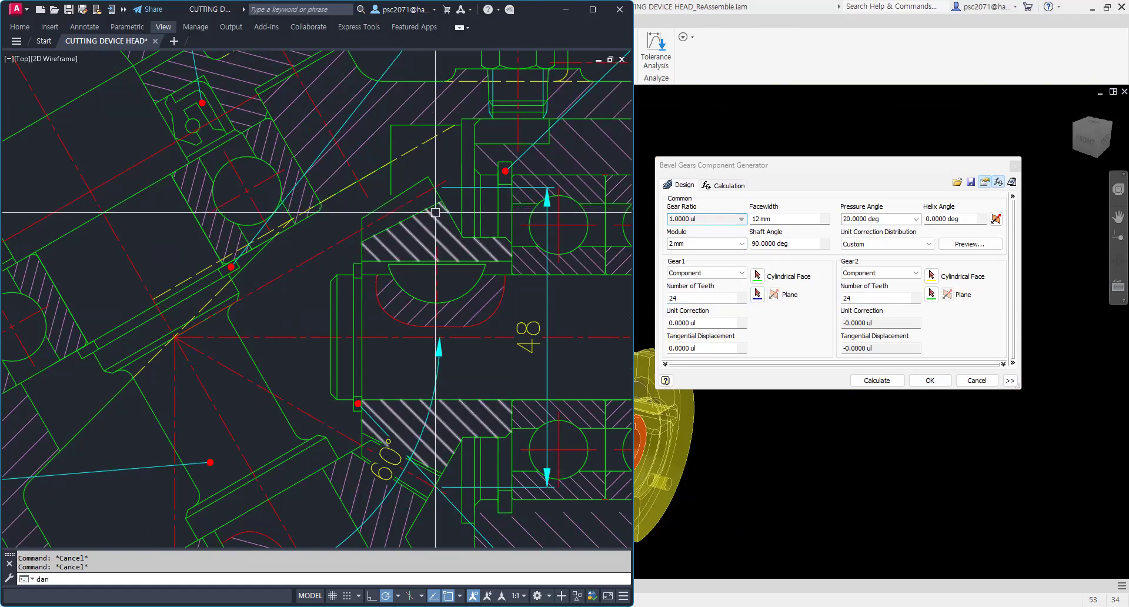
{"action": "key", "text": "Escape"}
{"action": "key", "text": "Escape"}
{"action": "left_click", "coordinate": [336, 217]}
{"action": "key", "text": "Escape"}
Step: Measure the bevel gear's face width with an aligned dimension in the section drawing, without placing it
{"action": "type", "text": "da"}
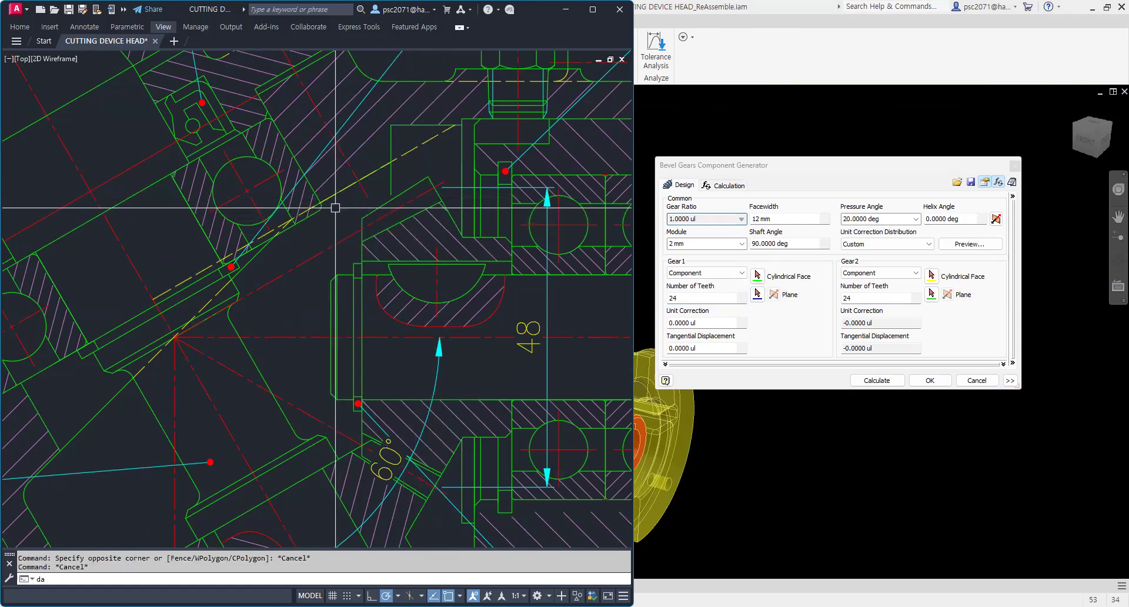
{"action": "type", "text": "l"}
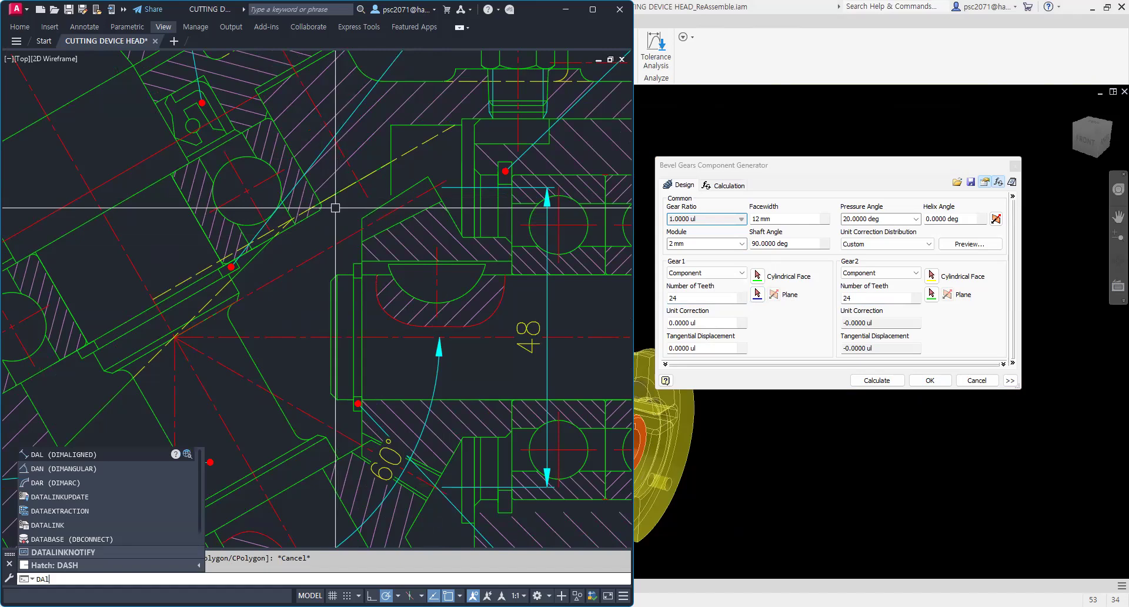
{"action": "key", "text": "Return"}
{"action": "scroll", "coordinate": [448, 206], "scroll_direction": "up", "scroll_amount": 2}
{"action": "left_click", "coordinate": [442, 204]}
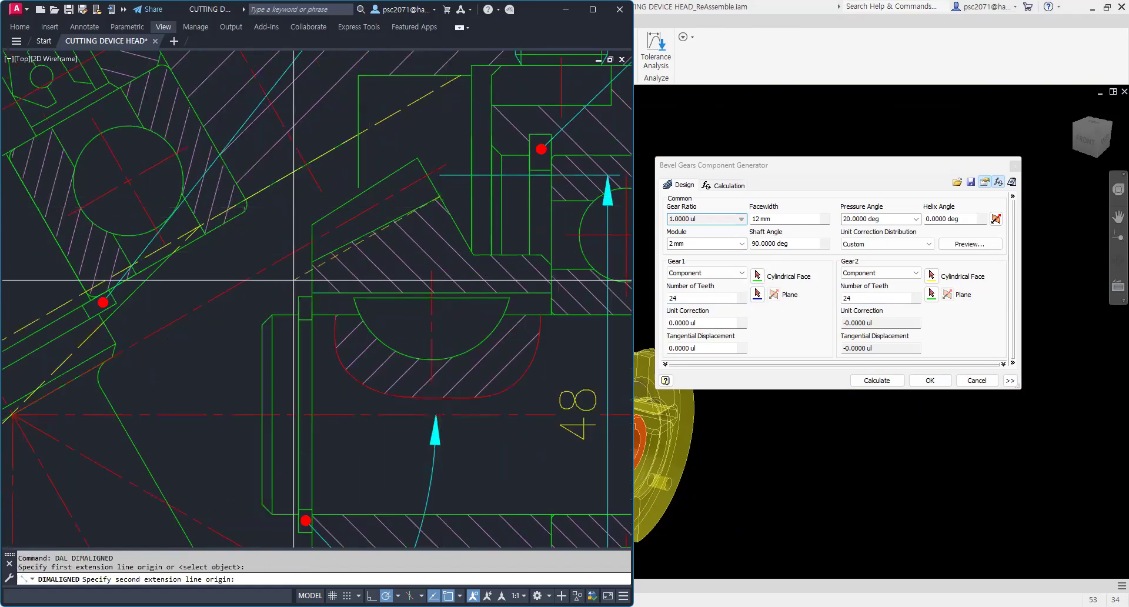
{"action": "left_click", "coordinate": [312, 260]}
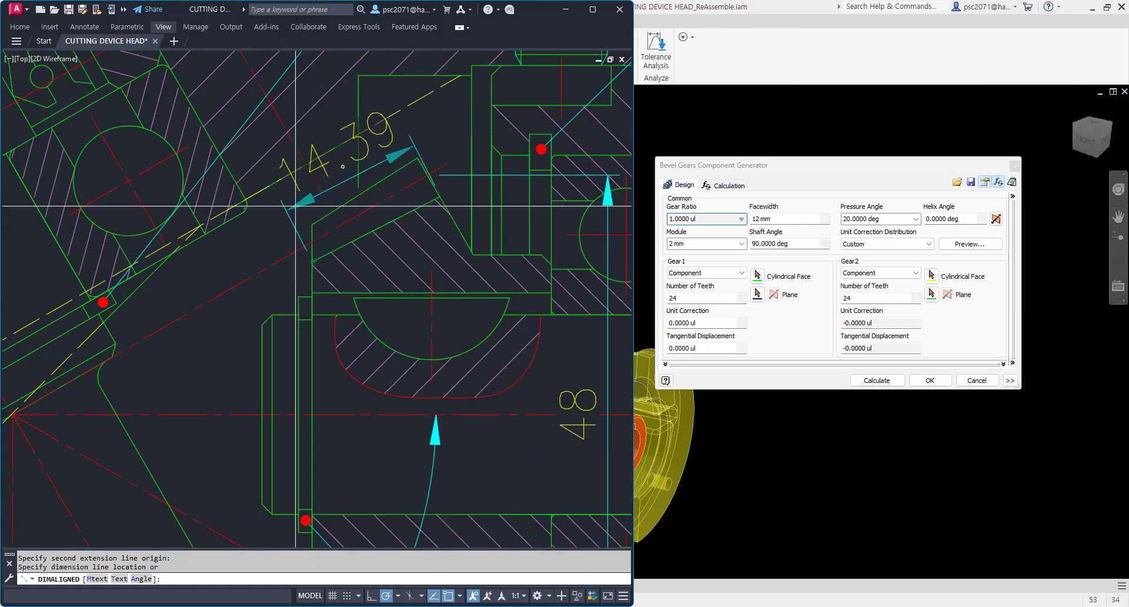
{"action": "key", "text": "Escape"}
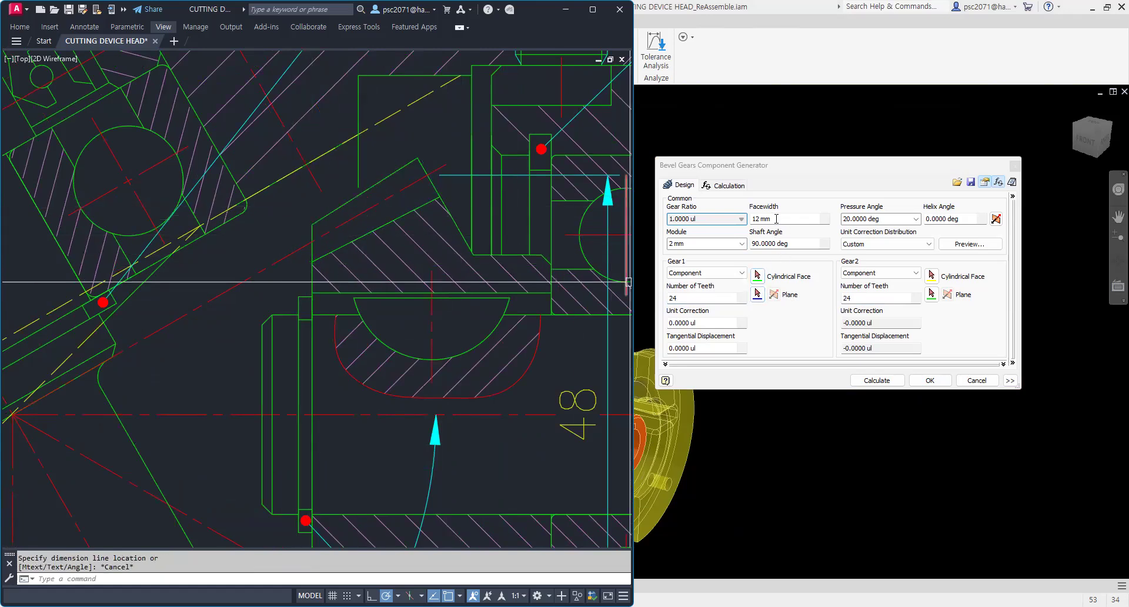
Step: Set the facewidth to 16, the shaft angle to 60 and the helix angle to 20
{"action": "left_click", "coordinate": [776, 218]}
{"action": "key", "text": "BackSpace"}
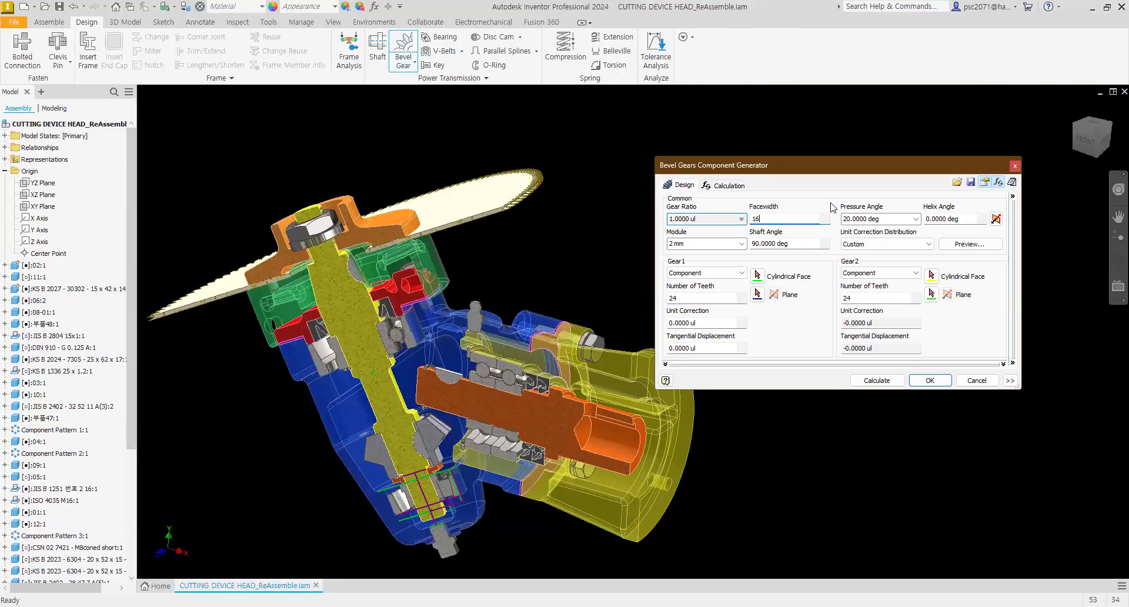
{"action": "key", "text": "Tab"}
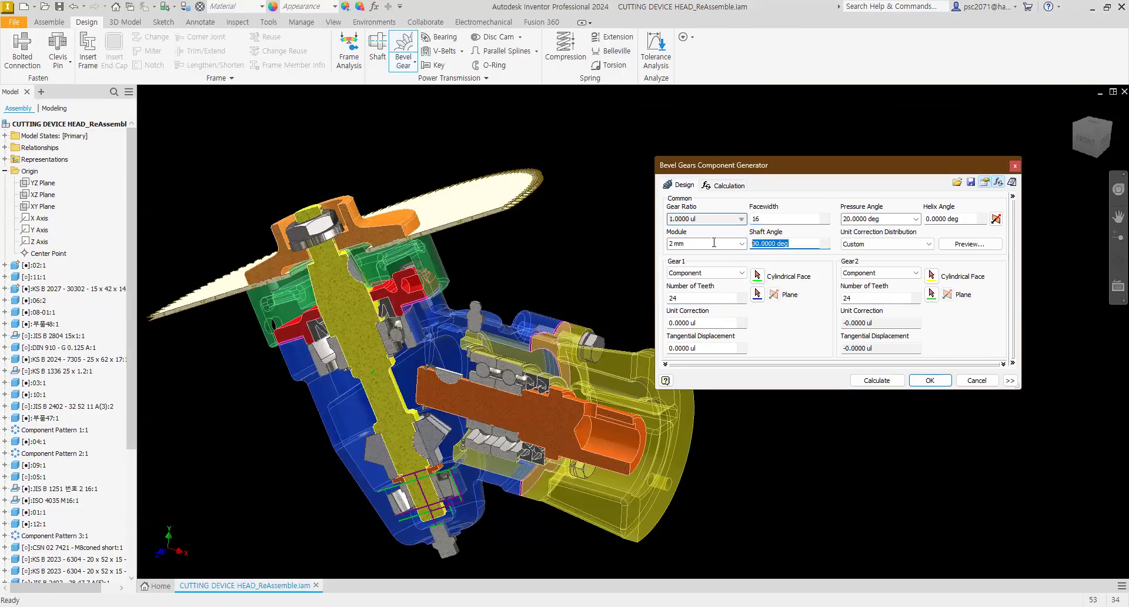
{"action": "type", "text": "60"}
{"action": "left_click", "coordinate": [960, 218]}
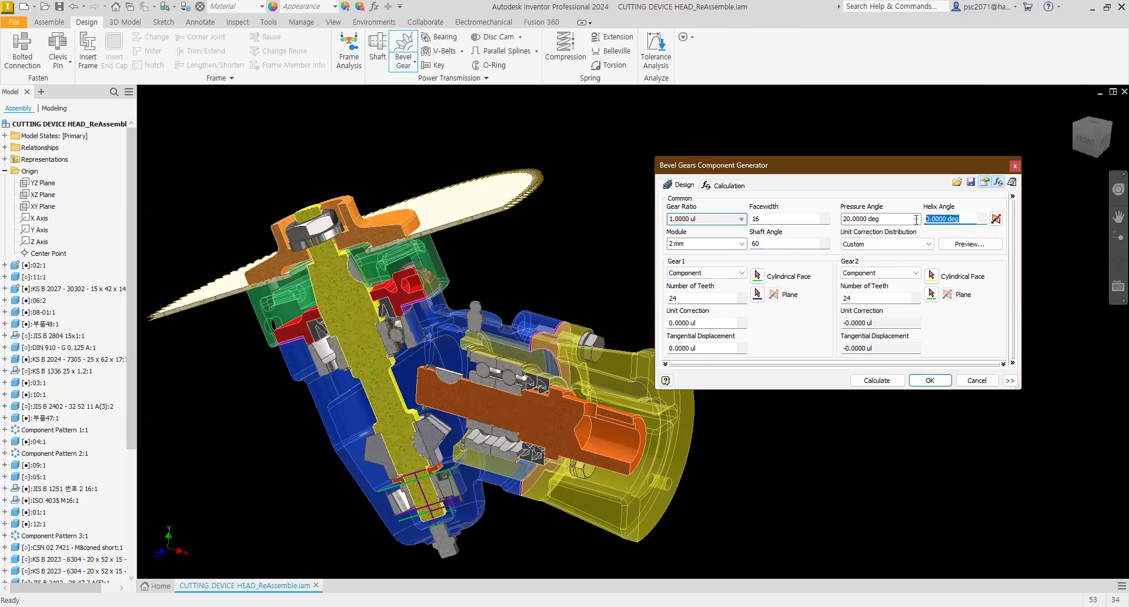
{"action": "type", "text": "20"}
Step: Calculate the bevel gear set, accept it, and place the generated gears beside the assembly
{"action": "left_click", "coordinate": [876, 380]}
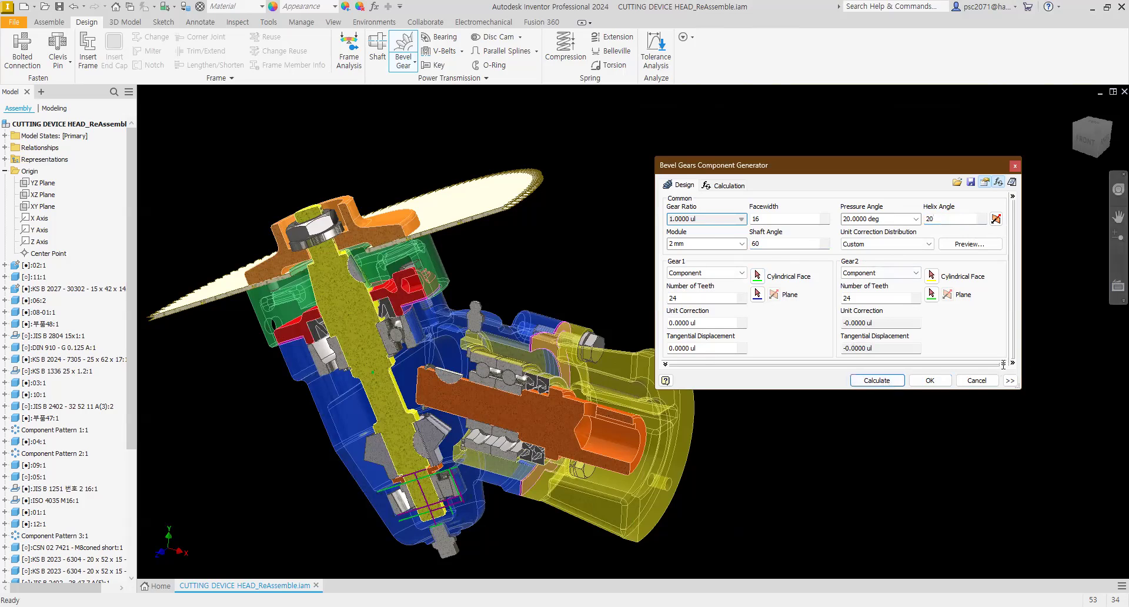
{"action": "left_click", "coordinate": [665, 364]}
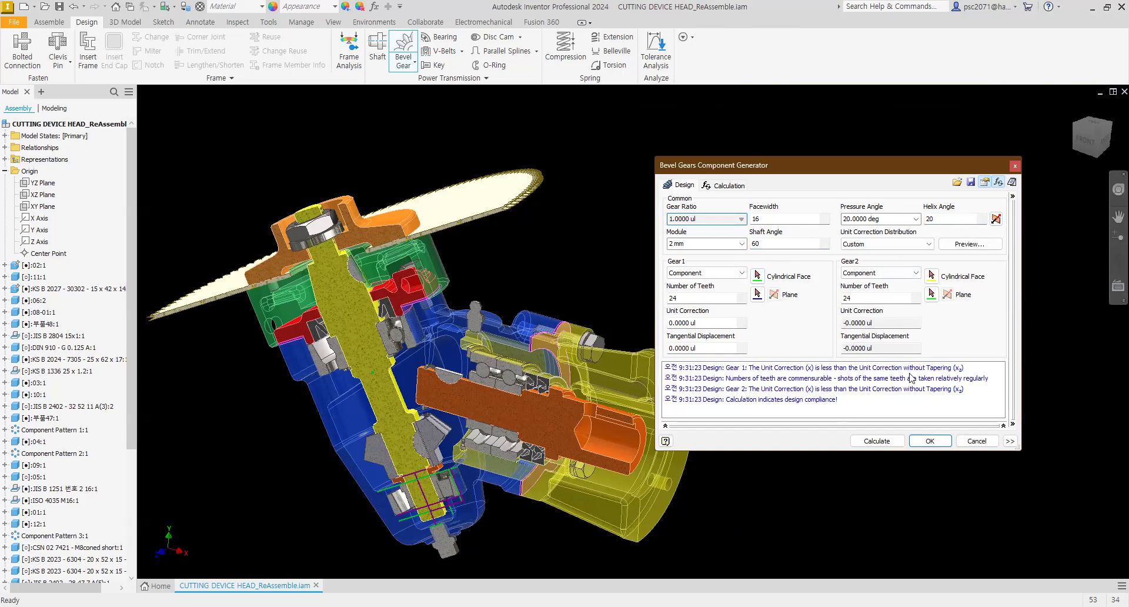
{"action": "left_click", "coordinate": [922, 441]}
{"action": "left_click", "coordinate": [931, 382]}
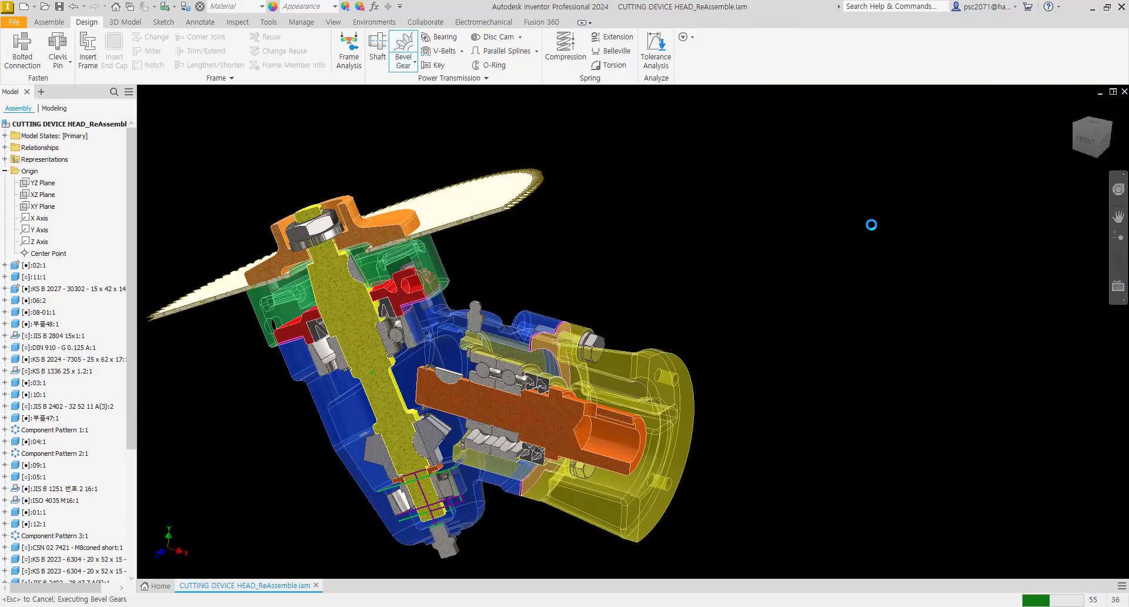
{"action": "left_click", "coordinate": [851, 270]}
Step: Hide the existing bevel gear on the vertical output shaft
{"action": "scroll", "coordinate": [823, 297], "scroll_direction": "up", "scroll_amount": 5}
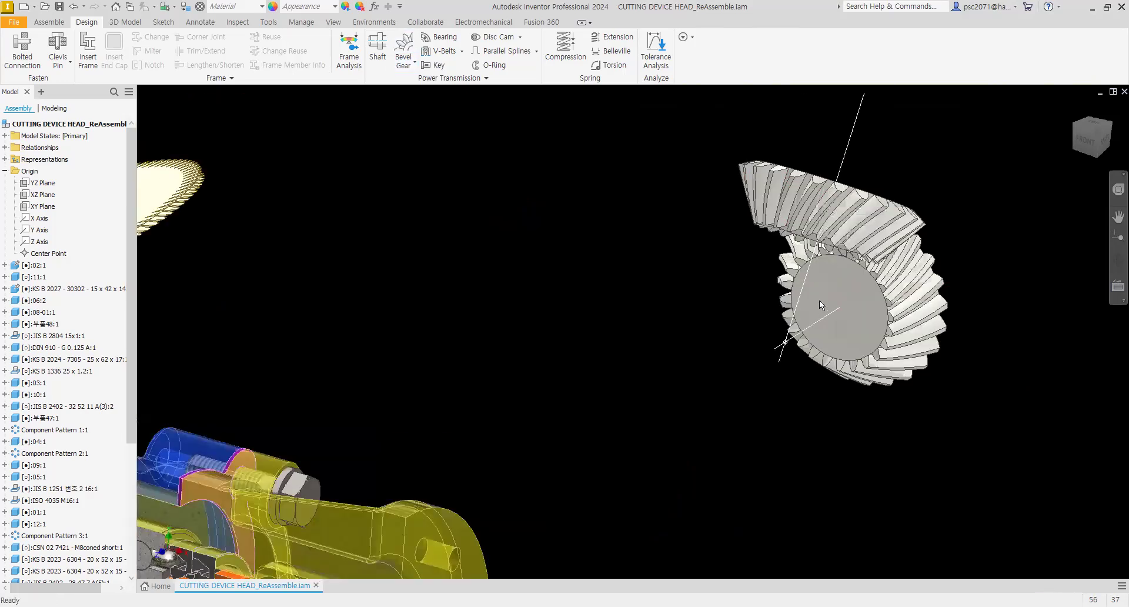
{"action": "scroll", "coordinate": [820, 294], "scroll_direction": "down", "scroll_amount": 3}
{"action": "middle_click_drag", "start_coordinate": [820, 294], "coordinate": [415, 299], "text": "shift"}
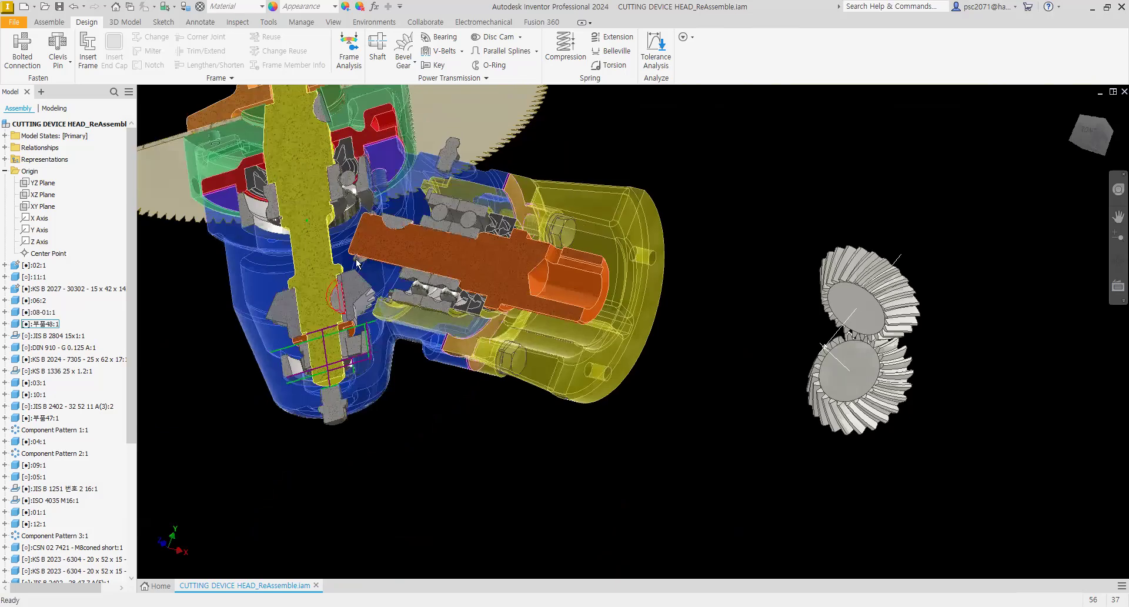
{"action": "middle_click_drag", "start_coordinate": [680, 308], "coordinate": [475, 348], "text": "shift"}
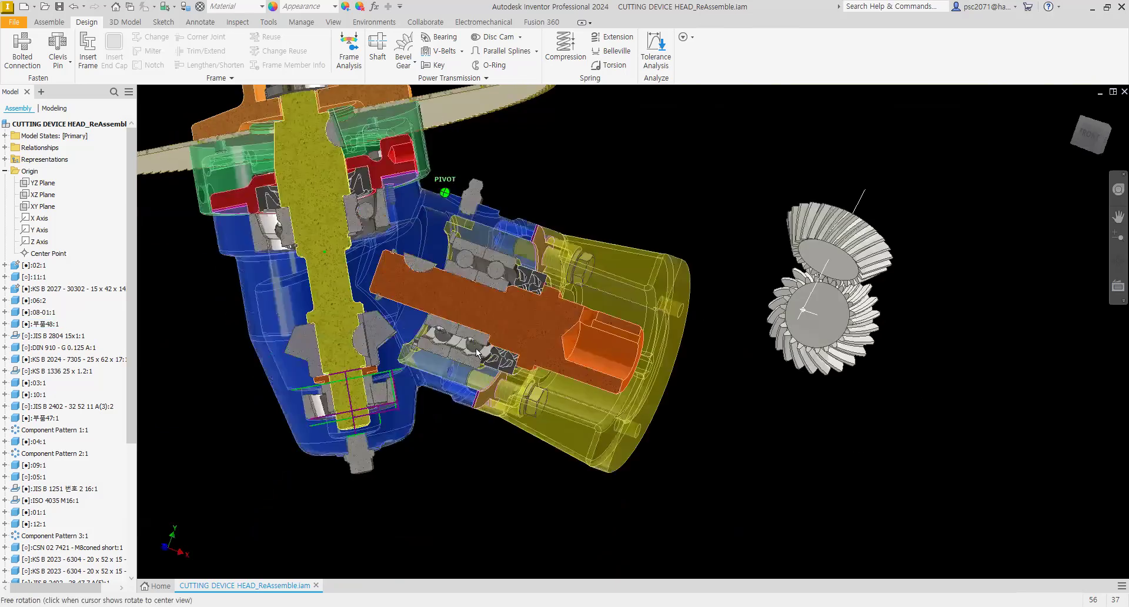
{"action": "left_click", "coordinate": [386, 333]}
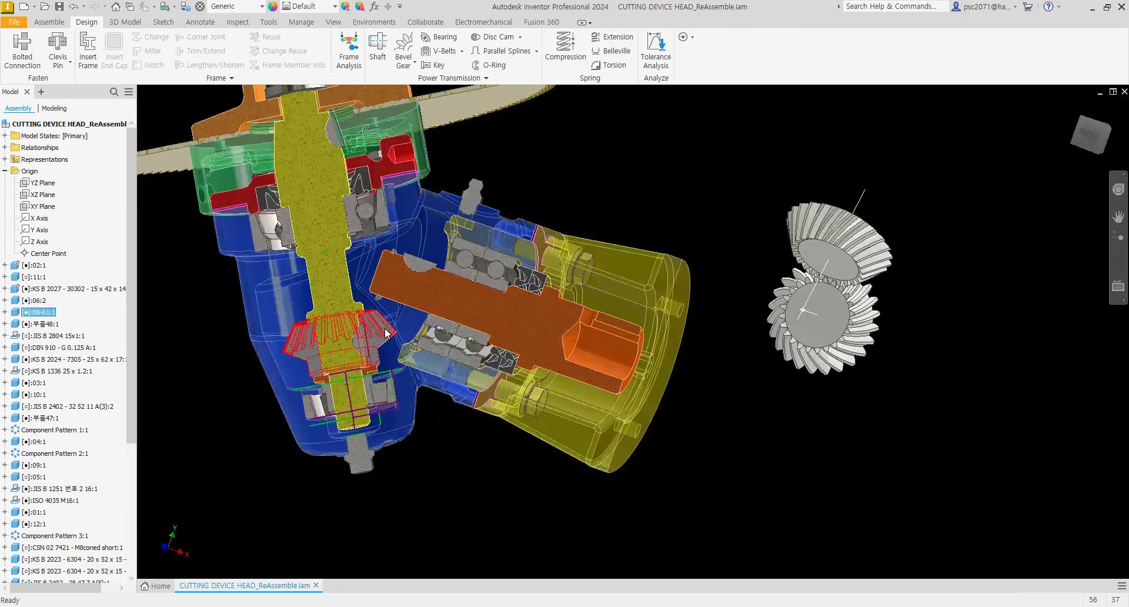
{"action": "right_click", "coordinate": [386, 333]}
{"action": "left_click", "coordinate": [388, 474]}
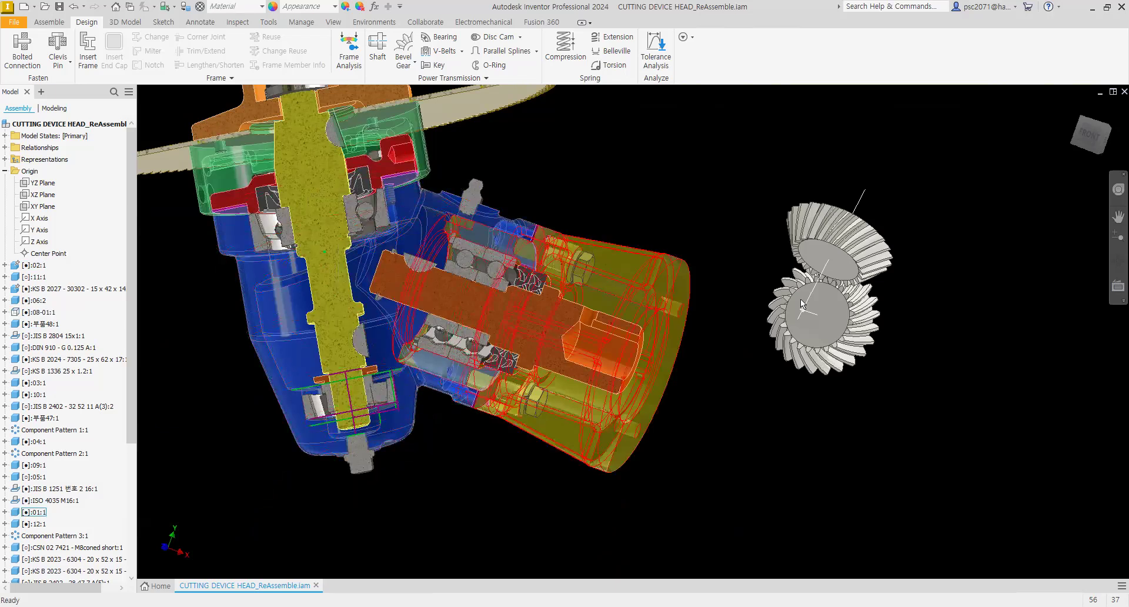
Step: Mate the generated gear's axis to the input shaft's axis
{"action": "mouse_move", "coordinate": [817, 298]}
{"action": "middle_mouse_down", "text": "shift"}
{"action": "mouse_move", "coordinate": [757, 263]}
{"action": "mouse_move", "coordinate": [699, 282]}
{"action": "middle_mouse_up", "text": "shift"}
{"action": "middle_click_drag", "start_coordinate": [828, 363], "coordinate": [838, 343], "text": "shift"}
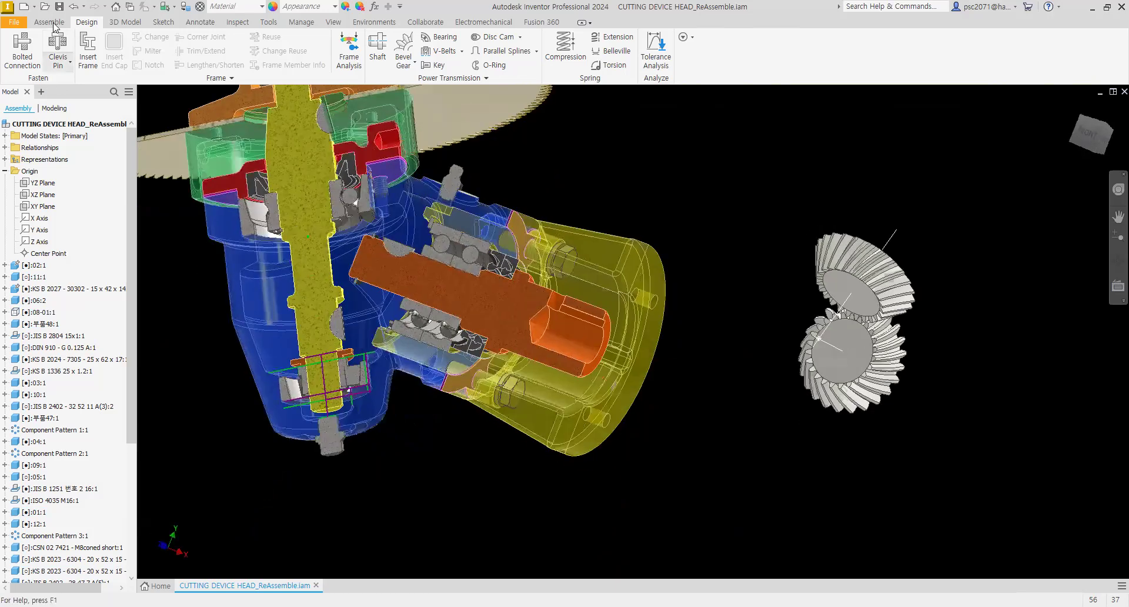
{"action": "left_click", "coordinate": [52, 23]}
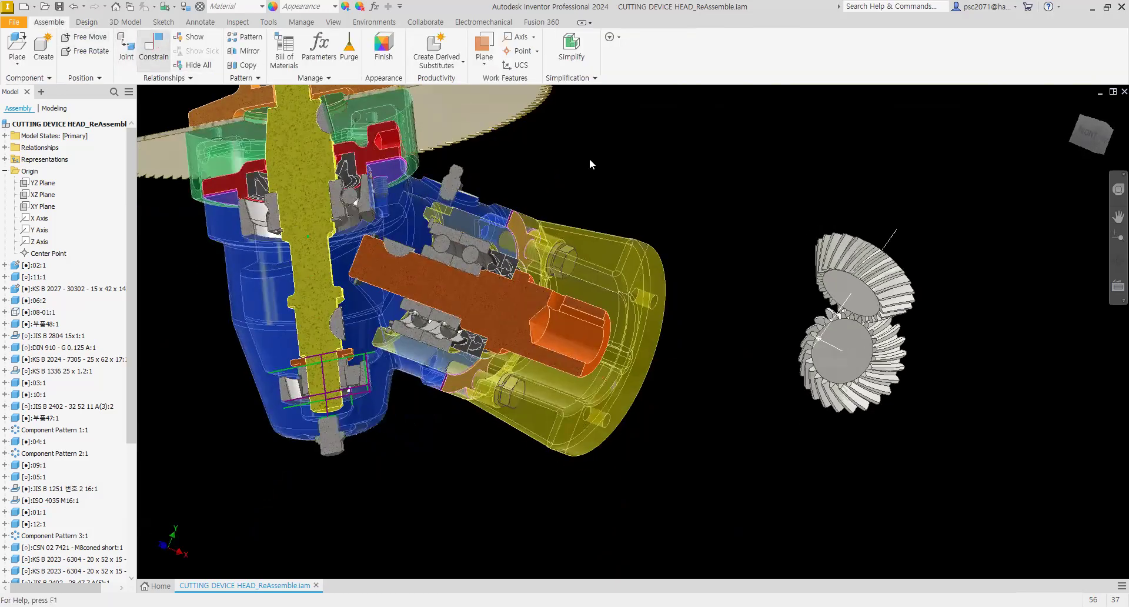
{"action": "left_click", "coordinate": [546, 305]}
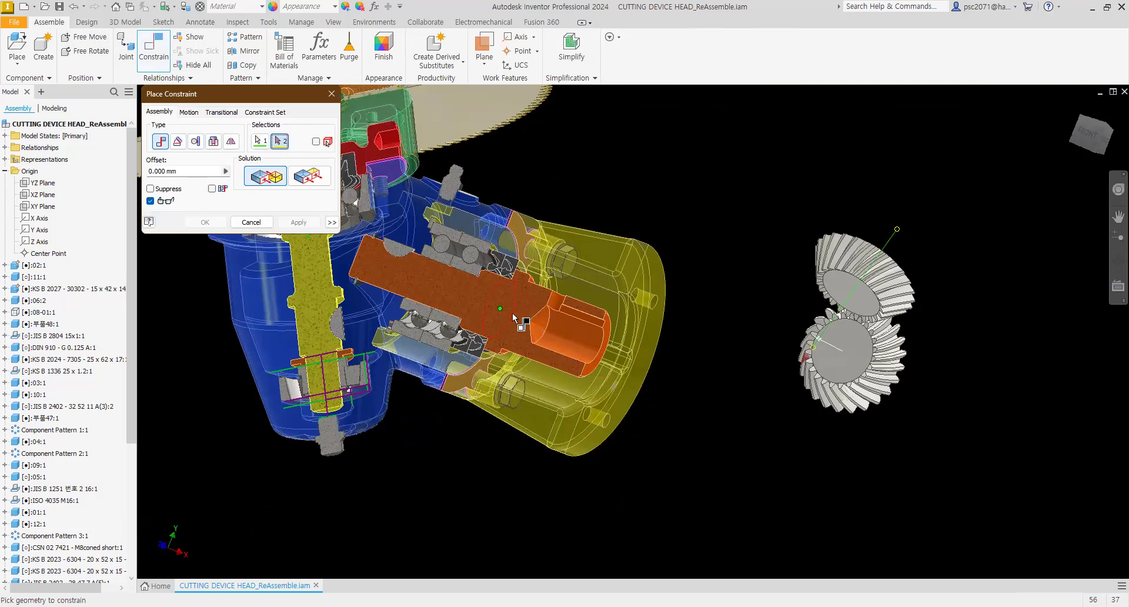
{"action": "left_click", "coordinate": [560, 332]}
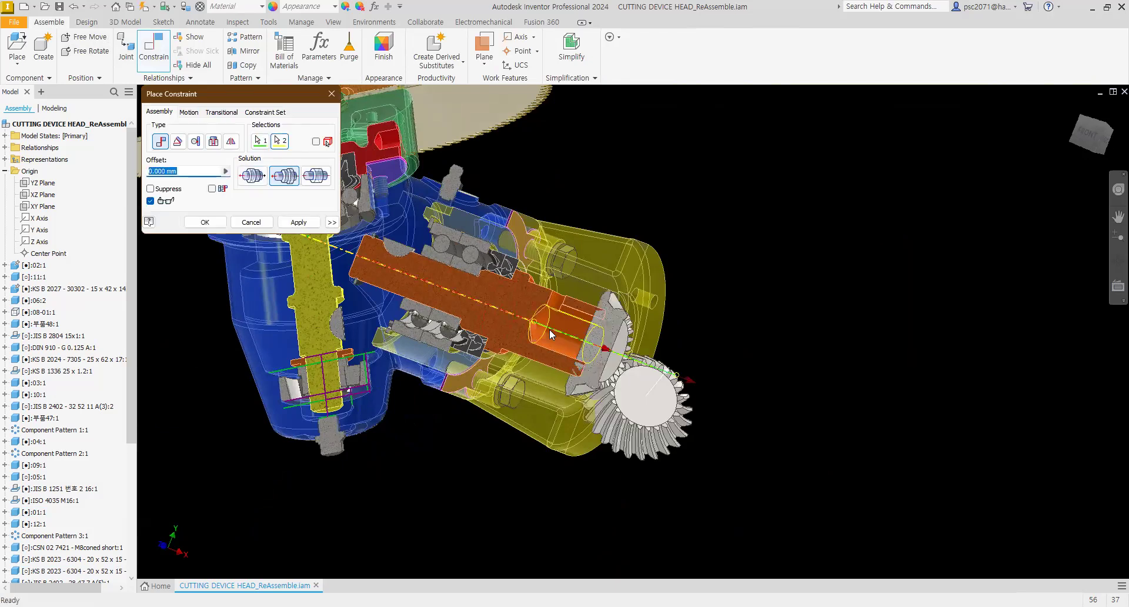
{"action": "left_click", "coordinate": [298, 222]}
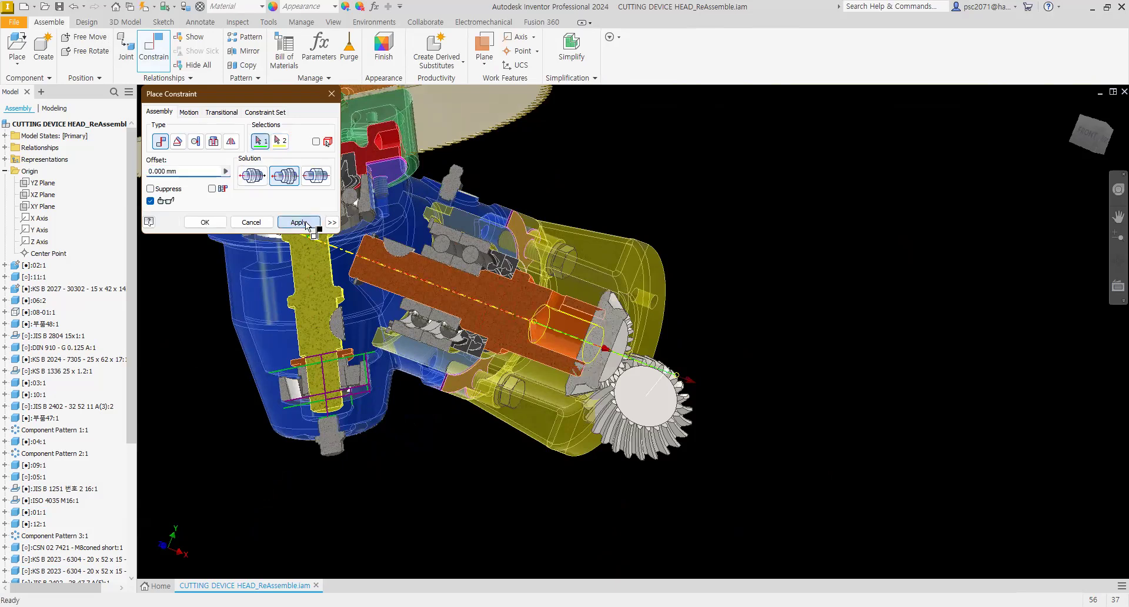
Step: Try to constrain the gear's face to the input shaft, then undo the gear's mate and repositioning
{"action": "left_click", "coordinate": [662, 391]}
{"action": "left_click", "coordinate": [316, 321]}
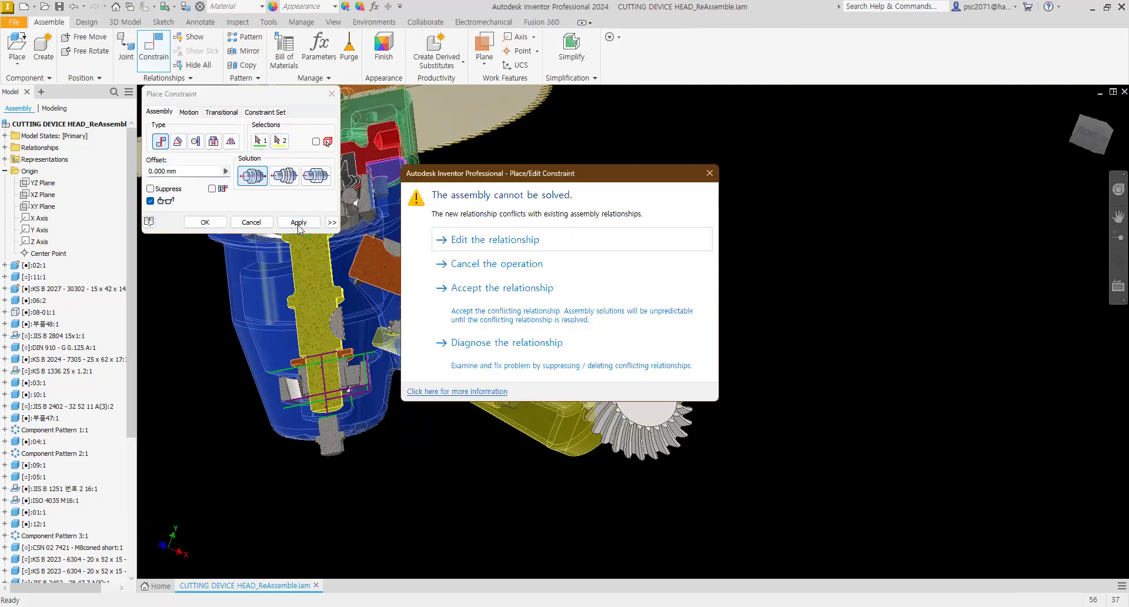
{"action": "key", "text": "Escape"}
{"action": "left_click_drag", "start_coordinate": [648, 425], "coordinate": [685, 278]}
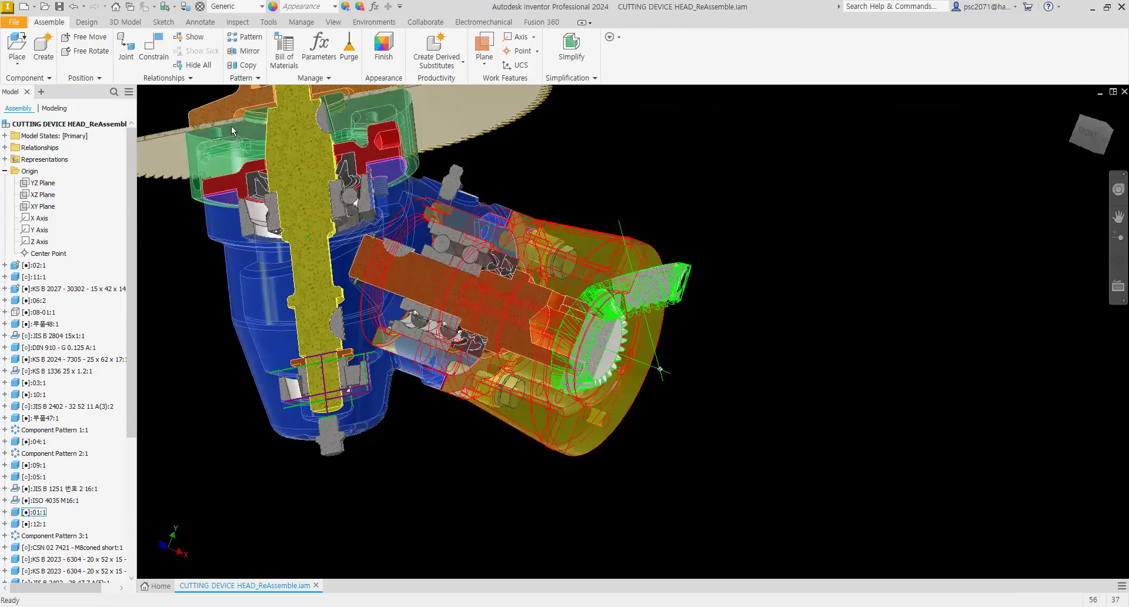
{"action": "key", "text": "Escape"}
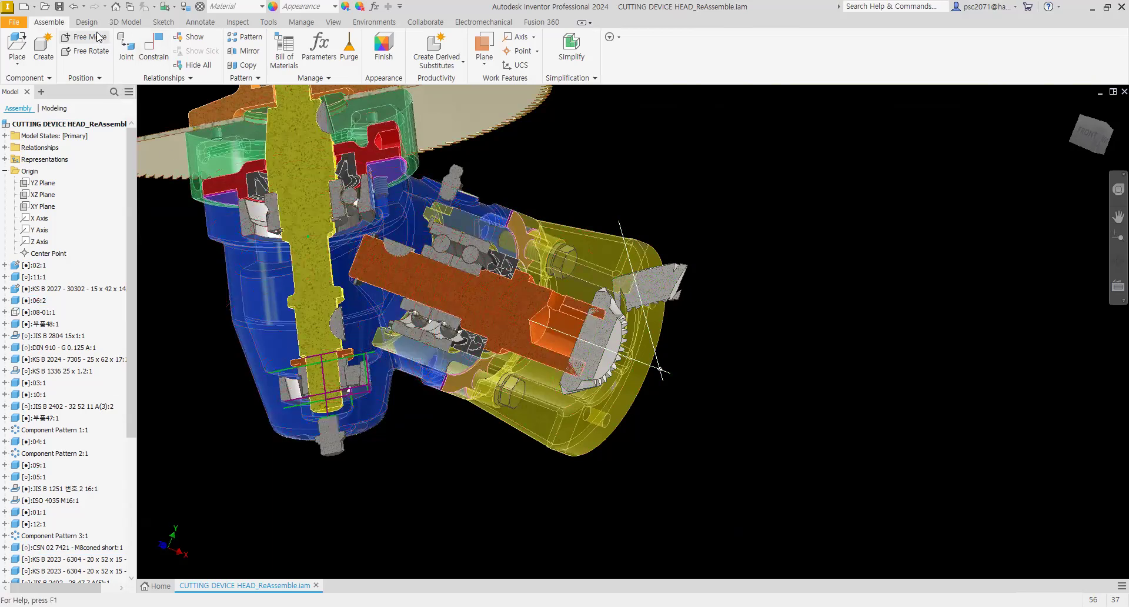
{"action": "left_click", "coordinate": [75, 7]}
{"action": "left_click", "coordinate": [75, 7]}
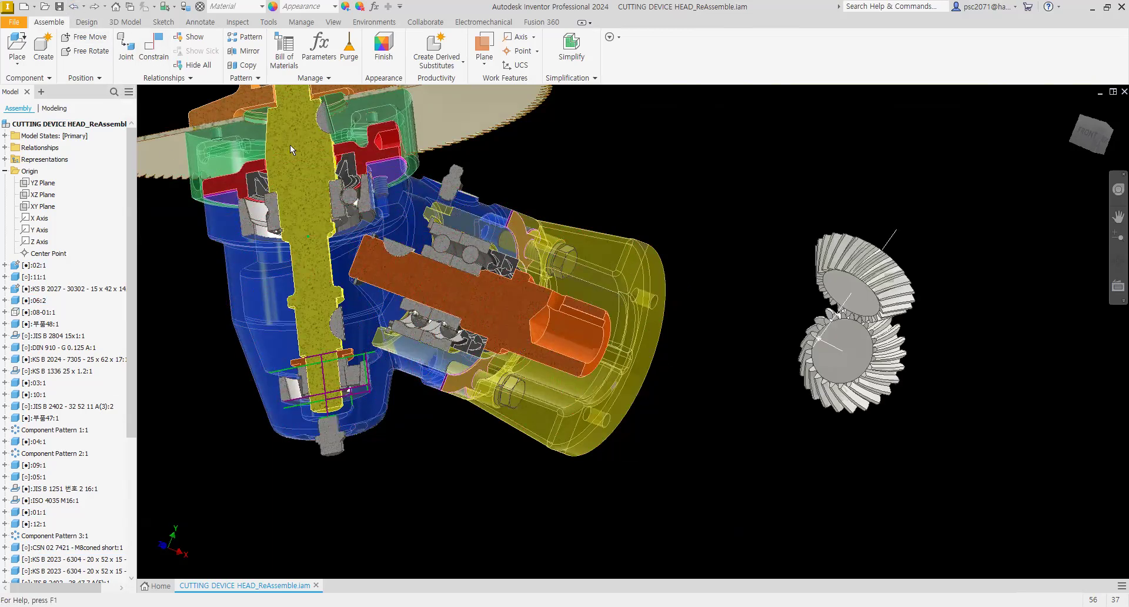
Step: Try to mate the other gear's axis to the vertical shaft's axis
{"action": "middle_click_drag", "start_coordinate": [796, 383], "coordinate": [788, 368], "text": "shift"}
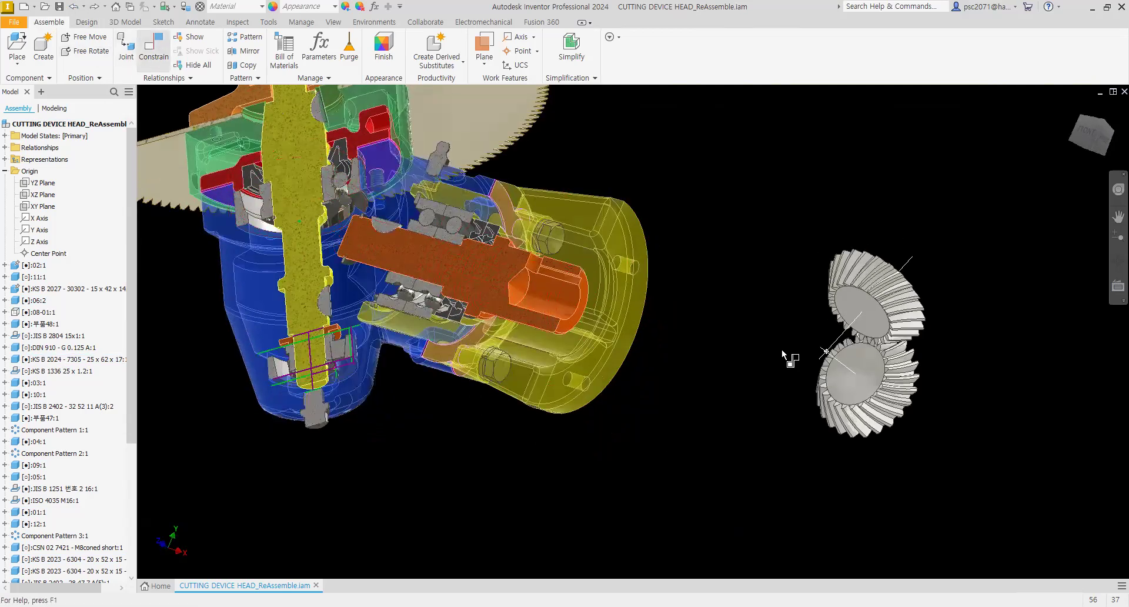
{"action": "left_click", "coordinate": [847, 366]}
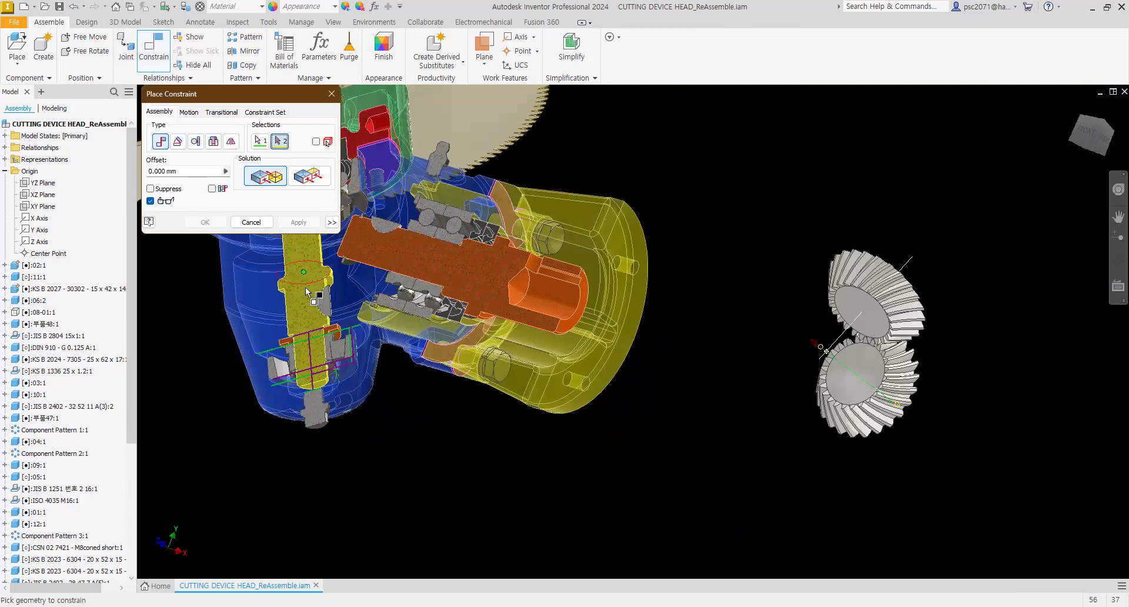
{"action": "left_click", "coordinate": [302, 256]}
{"action": "middle_click_drag", "start_coordinate": [502, 496], "coordinate": [596, 539]}
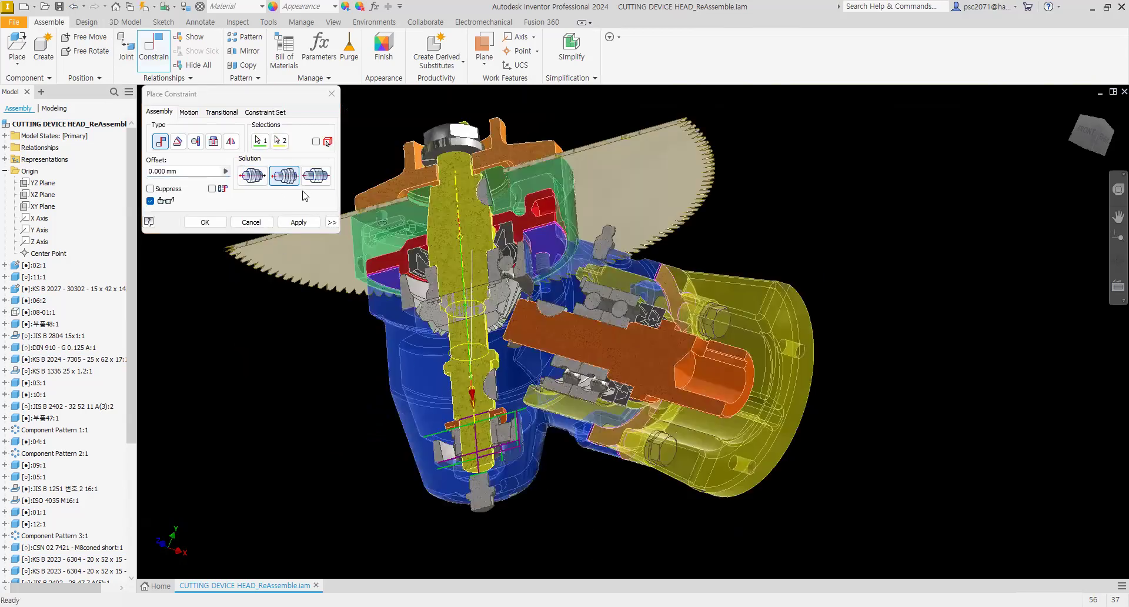
{"action": "left_click", "coordinate": [259, 142]}
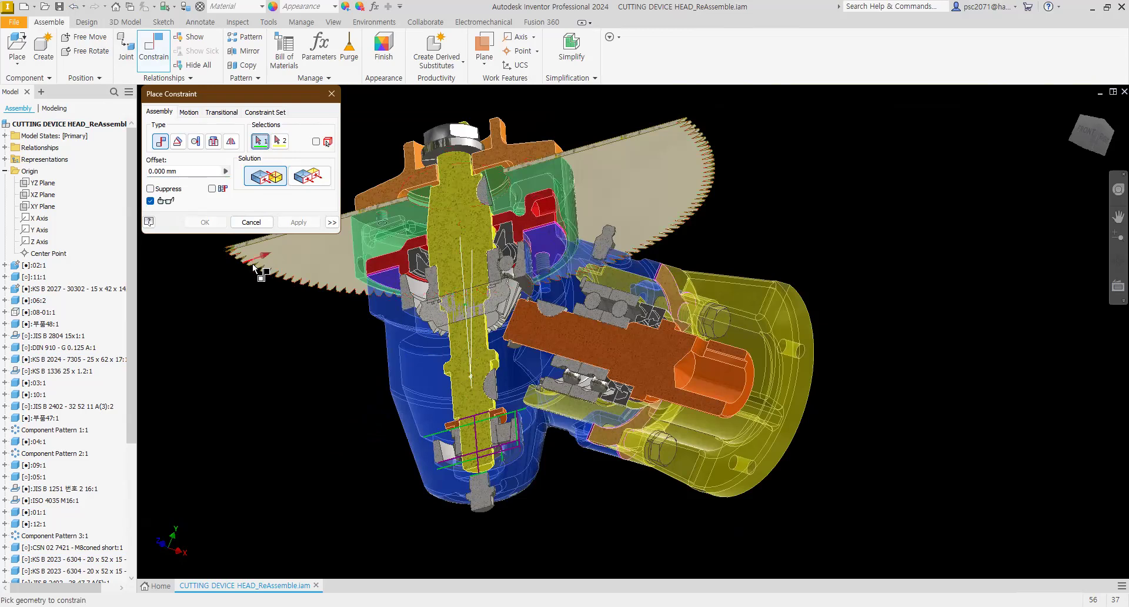
{"action": "key", "text": "Escape"}
Step: Drag the bevel gear pair away from the housing and free-rotate it into a new orientation
{"action": "left_click_drag", "start_coordinate": [992, 435], "coordinate": [948, 396]}
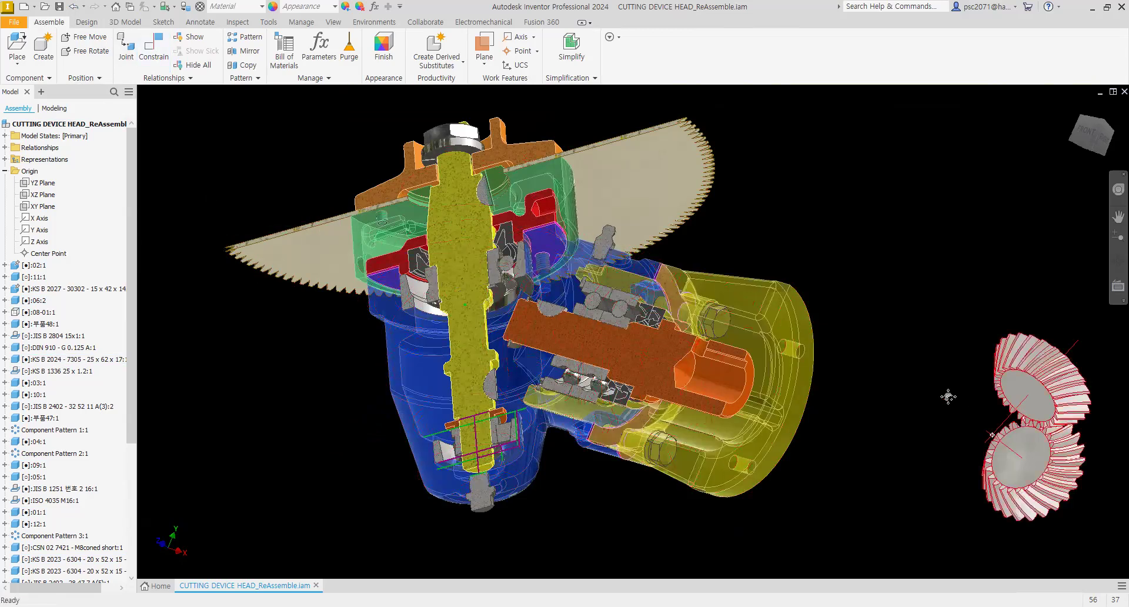
{"action": "middle_click_drag", "start_coordinate": [947, 396], "coordinate": [882, 349]}
{"action": "left_click", "coordinate": [91, 51]}
{"action": "left_click", "coordinate": [965, 383]}
{"action": "left_click_drag", "start_coordinate": [965, 408], "coordinate": [910, 431]}
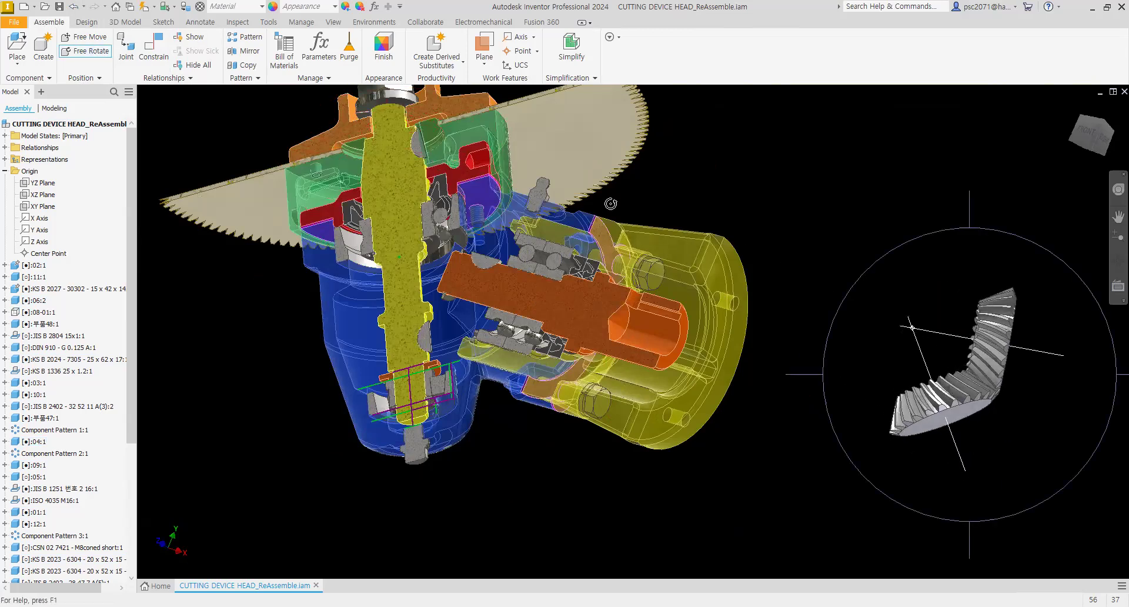
{"action": "key", "text": "Escape"}
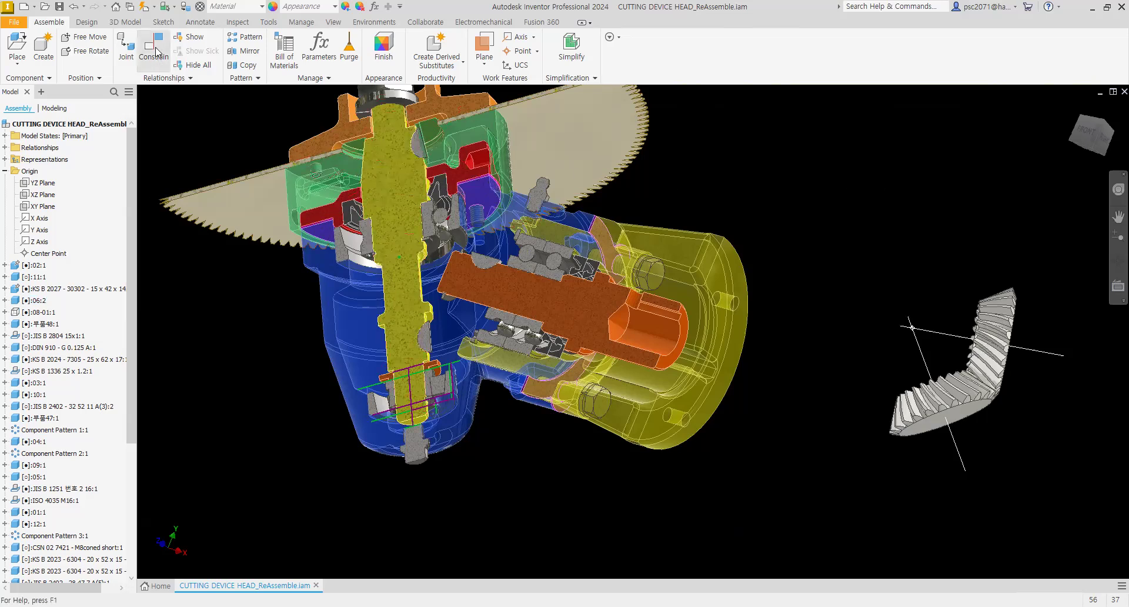
{"action": "left_click", "coordinate": [964, 467]}
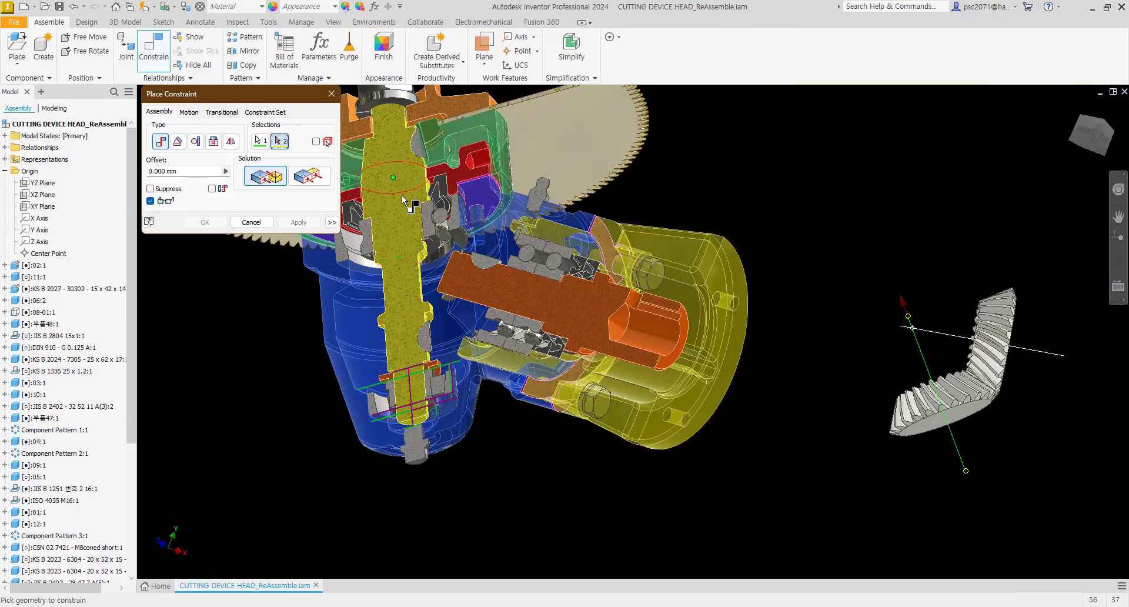
{"action": "middle_click_drag", "start_coordinate": [389, 124], "coordinate": [412, 248]}
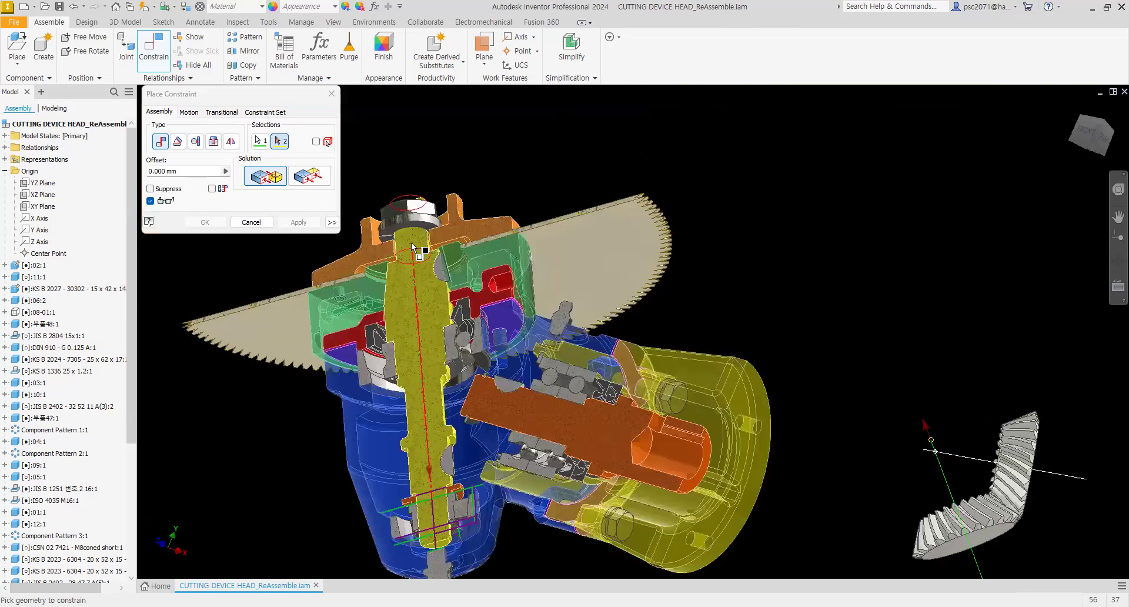
{"action": "left_click", "coordinate": [414, 275]}
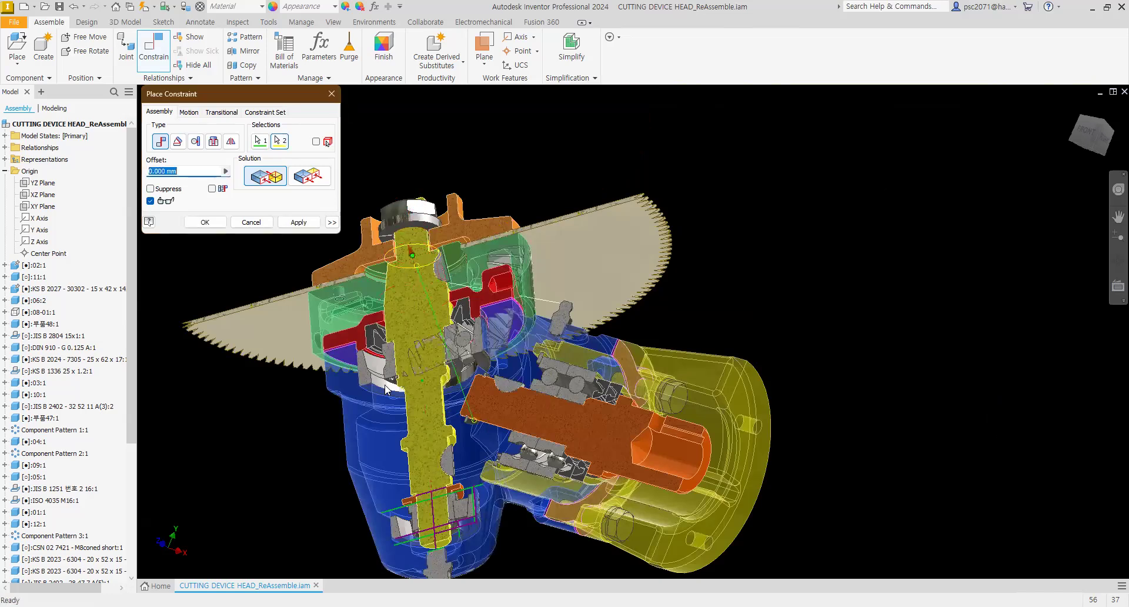
{"action": "scroll", "coordinate": [386, 389], "scroll_direction": "up", "scroll_amount": 3}
{"action": "scroll", "coordinate": [406, 385], "scroll_direction": "down", "scroll_amount": 3}
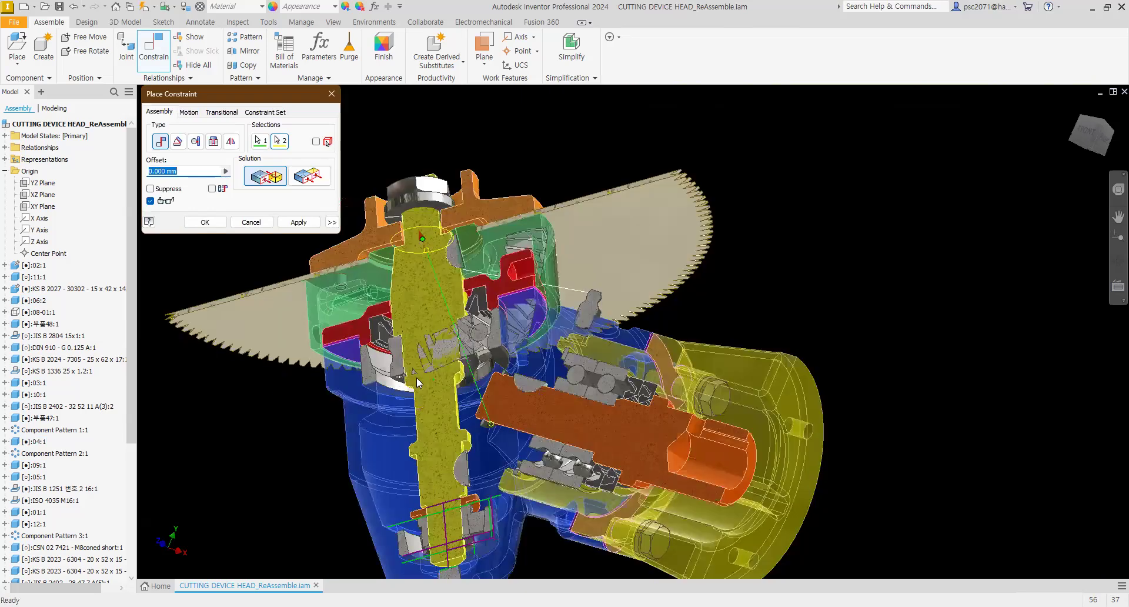
{"action": "scroll", "coordinate": [452, 356], "scroll_direction": "down", "scroll_amount": 1}
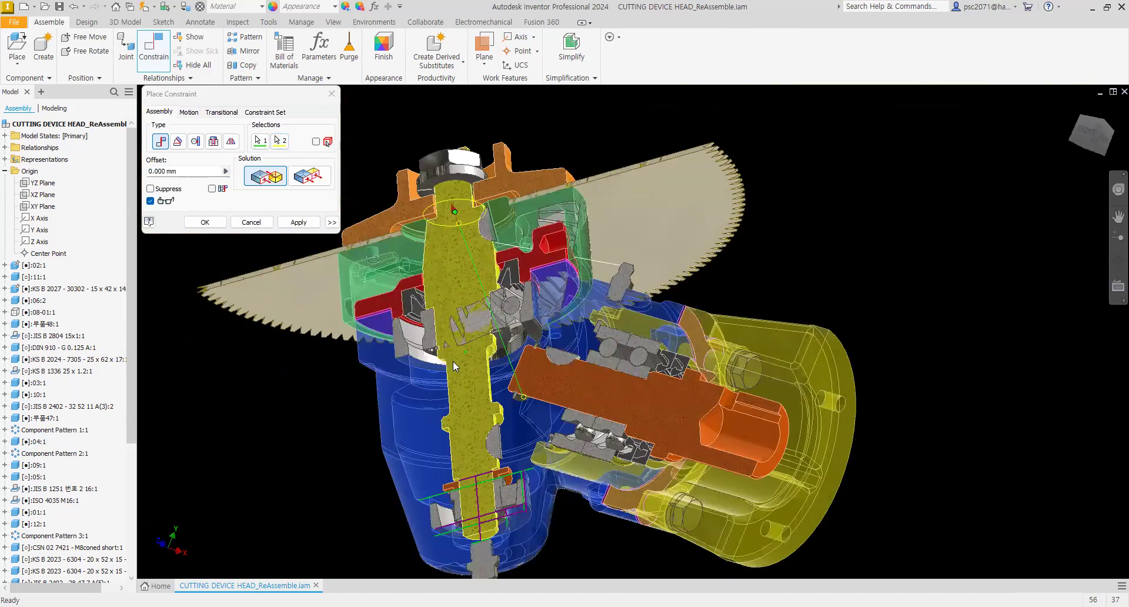
{"action": "scroll", "coordinate": [452, 361], "scroll_direction": "down", "scroll_amount": 2}
{"action": "key", "text": "Escape"}
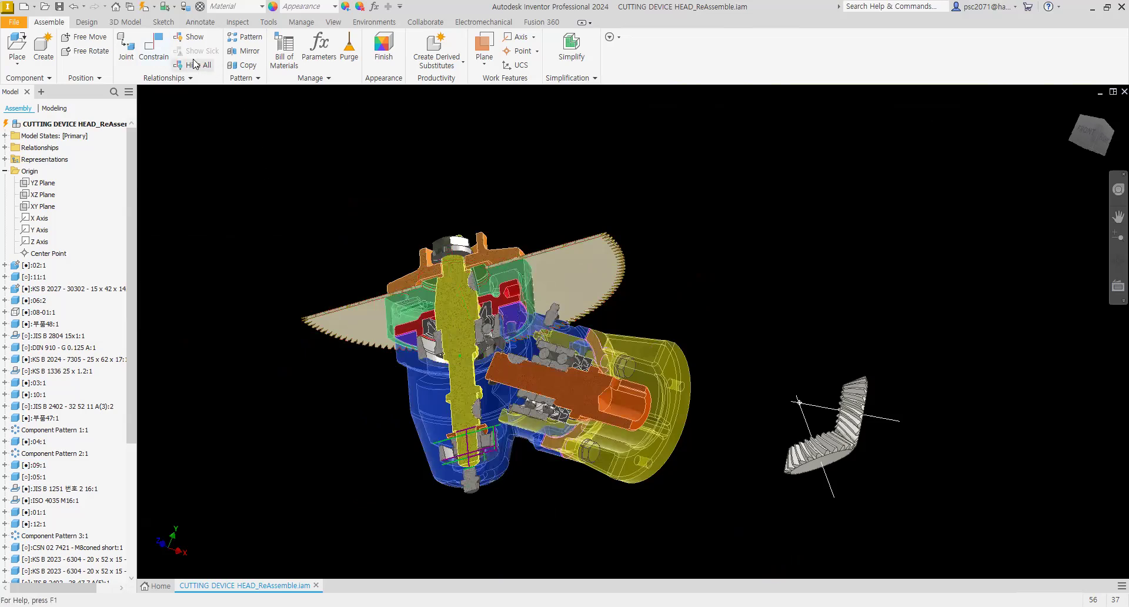
Step: Mate the gear pair's axis to the vertical output shaft's axis
{"action": "left_click", "coordinate": [810, 473]}
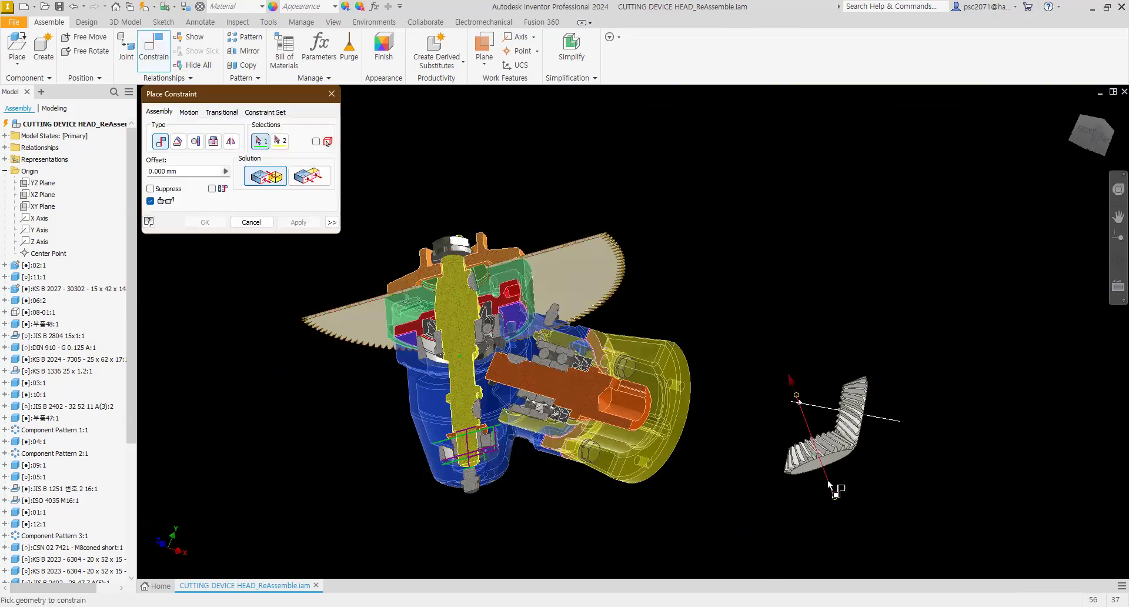
{"action": "left_click", "coordinate": [468, 419]}
{"action": "left_click", "coordinate": [298, 223]}
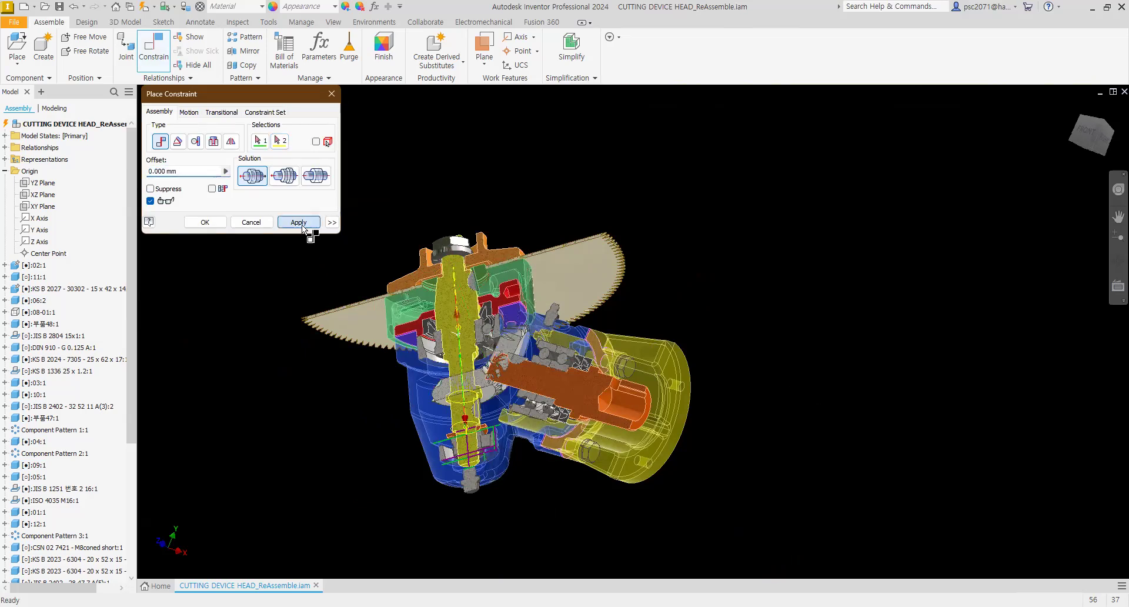
{"action": "scroll", "coordinate": [391, 318], "scroll_direction": "down", "scroll_amount": 3}
{"action": "key", "text": "Escape"}
Step: Drag the gear pair upward along the vertical shaft, clear of the housing
{"action": "left_click_drag", "start_coordinate": [593, 466], "coordinate": [602, 396]}
{"action": "scroll", "coordinate": [602, 396], "scroll_direction": "up", "scroll_amount": 3}
{"action": "mouse_move", "coordinate": [676, 401]}
{"action": "middle_mouse_down", "text": "shift"}
{"action": "mouse_move", "coordinate": [687, 431]}
{"action": "mouse_move", "coordinate": [626, 410]}
{"action": "middle_mouse_up", "text": "shift"}
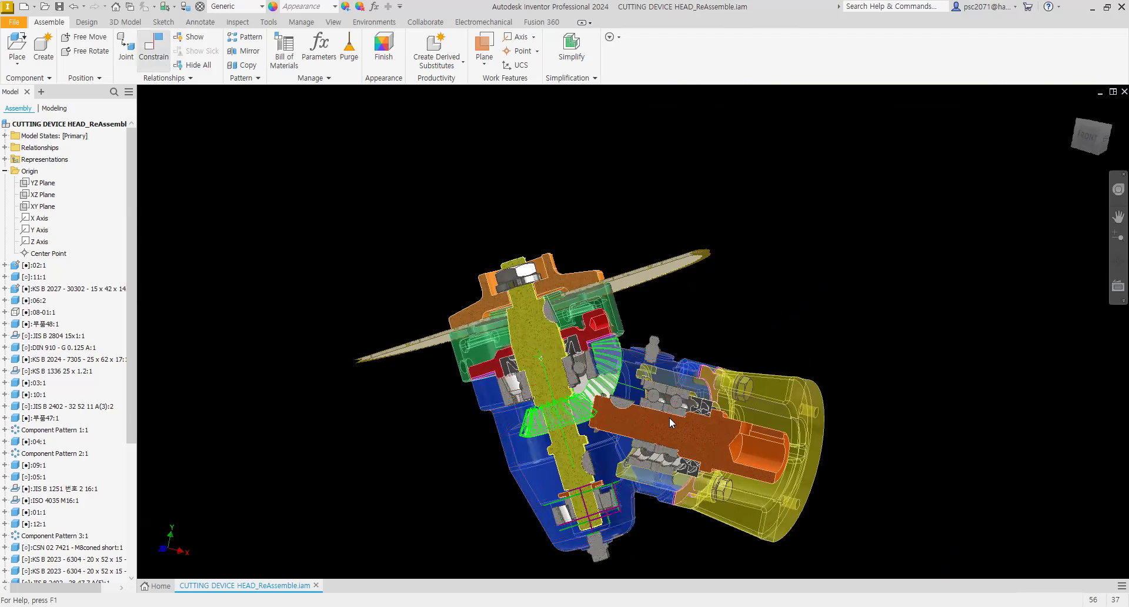
{"action": "key", "text": "c"}
{"action": "scroll", "coordinate": [637, 388], "scroll_direction": "down", "scroll_amount": 3}
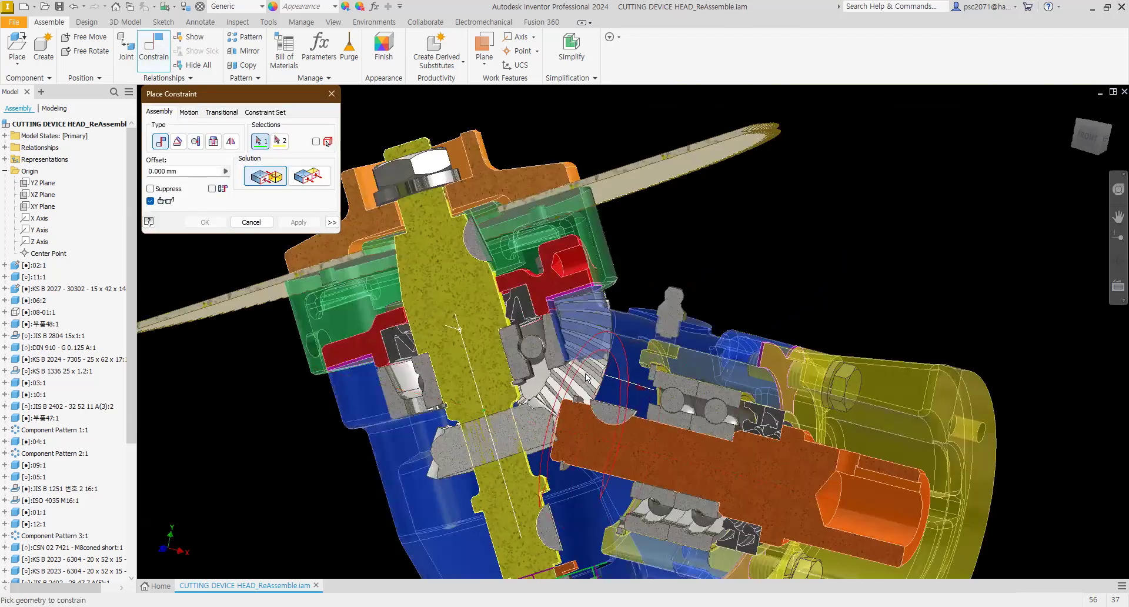
{"action": "key", "text": "Escape"}
{"action": "left_click_drag", "start_coordinate": [580, 348], "coordinate": [483, 114]}
{"action": "middle_click_drag", "start_coordinate": [528, 183], "coordinate": [561, 276]}
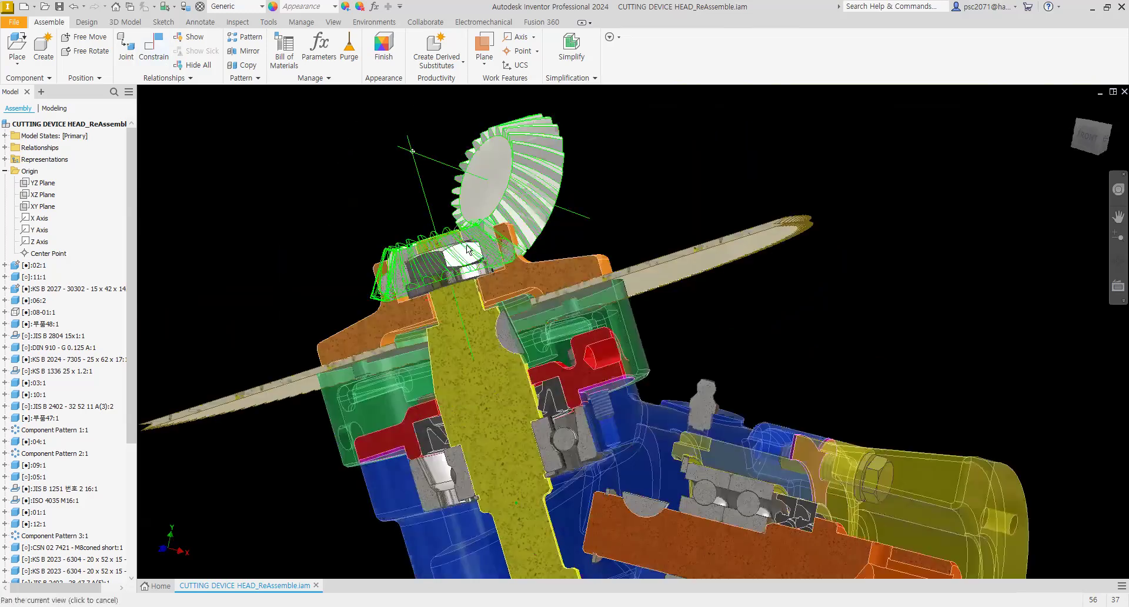
{"action": "middle_click_drag", "start_coordinate": [468, 250], "coordinate": [493, 317]}
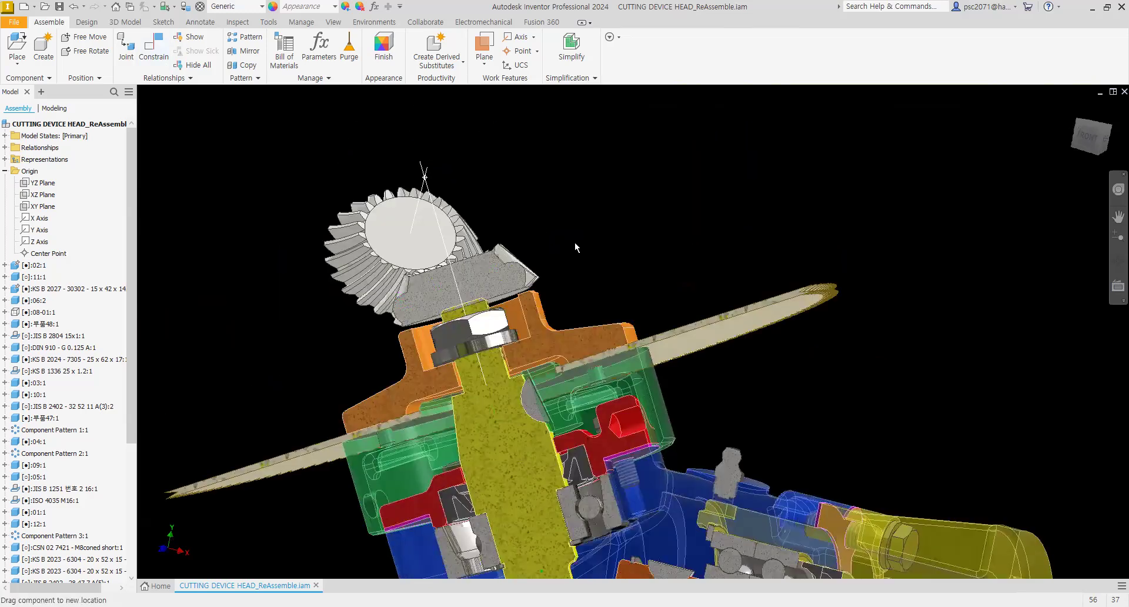
Step: Mate the second gear's axis to the horizontal input shaft's axis
{"action": "left_click", "coordinate": [165, 58]}
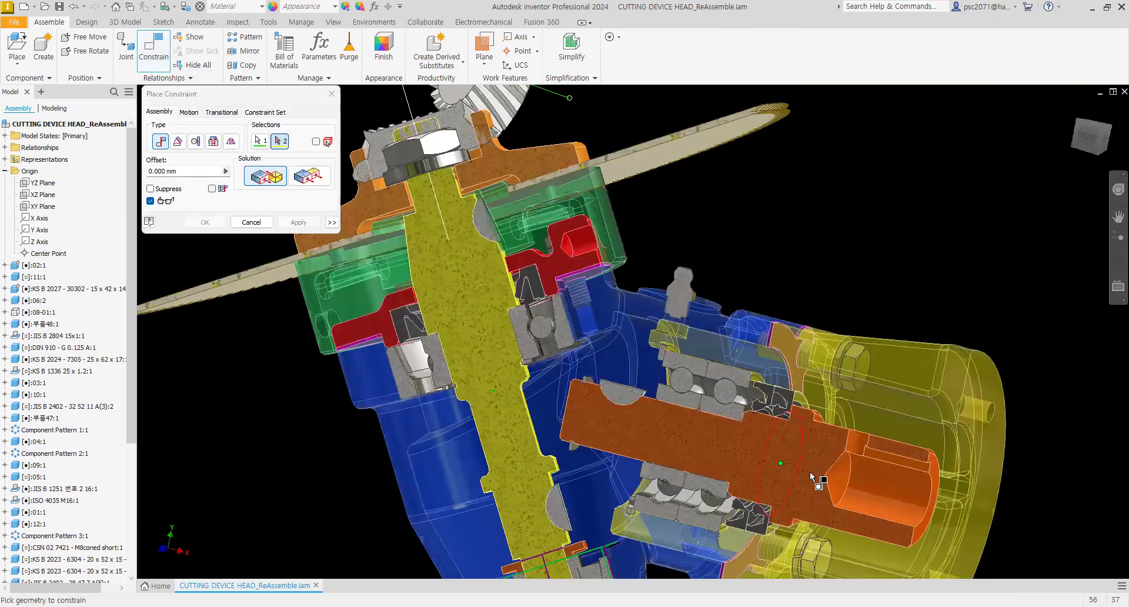
{"action": "left_click", "coordinate": [809, 468]}
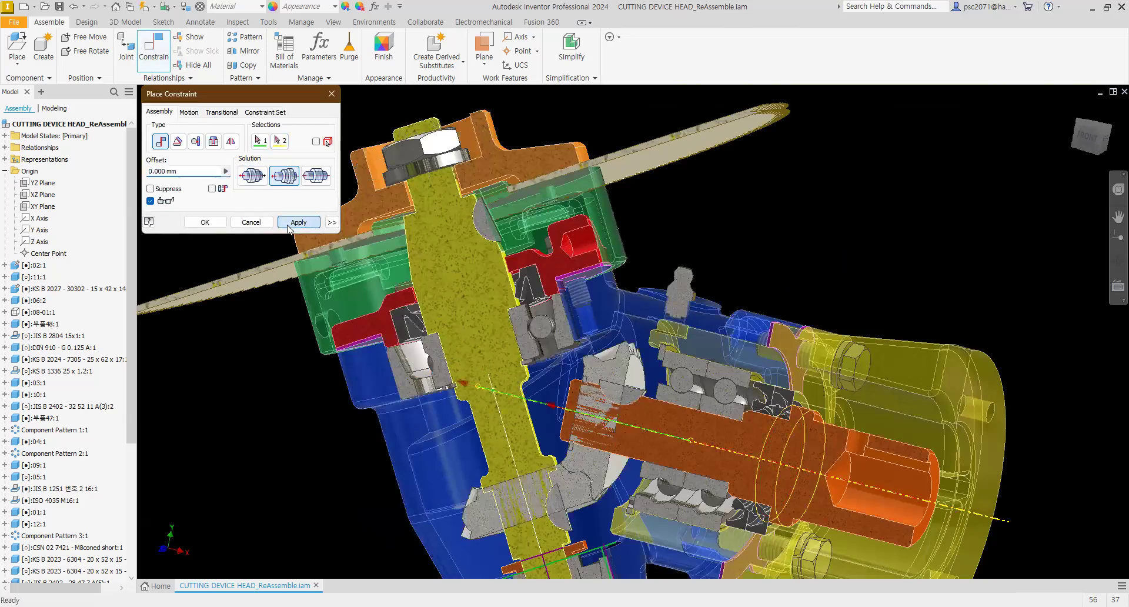
{"action": "left_click", "coordinate": [299, 222]}
{"action": "key", "text": "Escape"}
Step: Place the Inventor window beside the AutoCAD drawing and inspect how the gear teeth sit between the shafts
{"action": "mouse_move", "coordinate": [547, 381]}
{"action": "middle_mouse_down"}
{"action": "mouse_move", "coordinate": [570, 320]}
{"action": "mouse_move", "coordinate": [555, 263]}
{"action": "middle_mouse_up"}
{"action": "middle_click_drag", "start_coordinate": [595, 346], "coordinate": [625, 357], "text": "shift"}
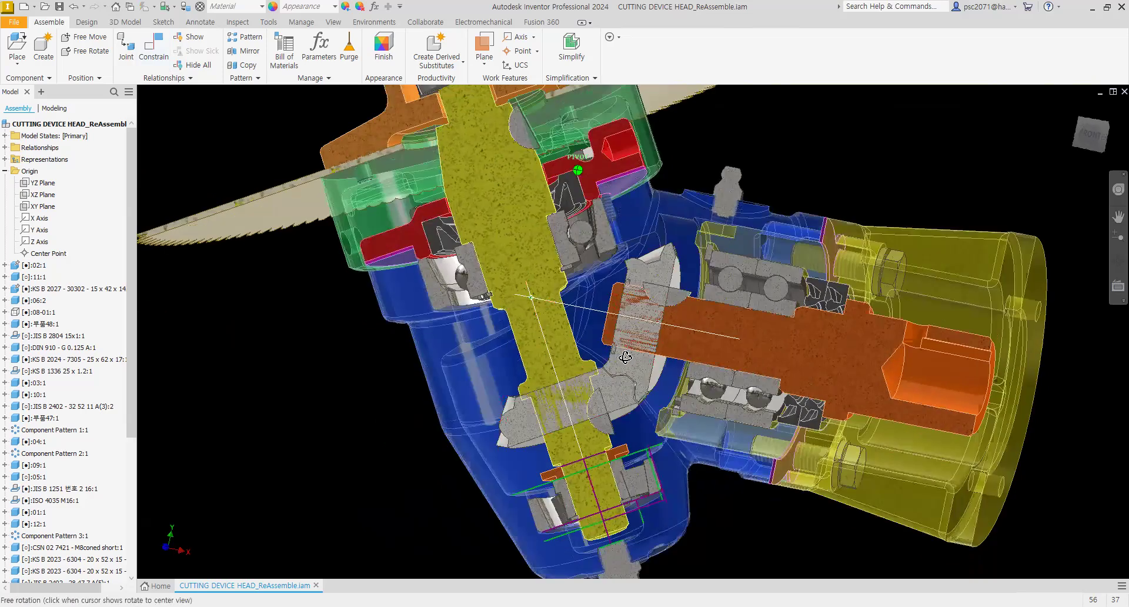
{"action": "scroll", "coordinate": [644, 320], "scroll_direction": "up", "scroll_amount": 3}
{"action": "mouse_move", "coordinate": [691, 295]}
{"action": "middle_mouse_down", "text": "shift"}
{"action": "mouse_move", "coordinate": [729, 297]}
{"action": "mouse_move", "coordinate": [702, 292]}
{"action": "middle_mouse_up", "text": "shift"}
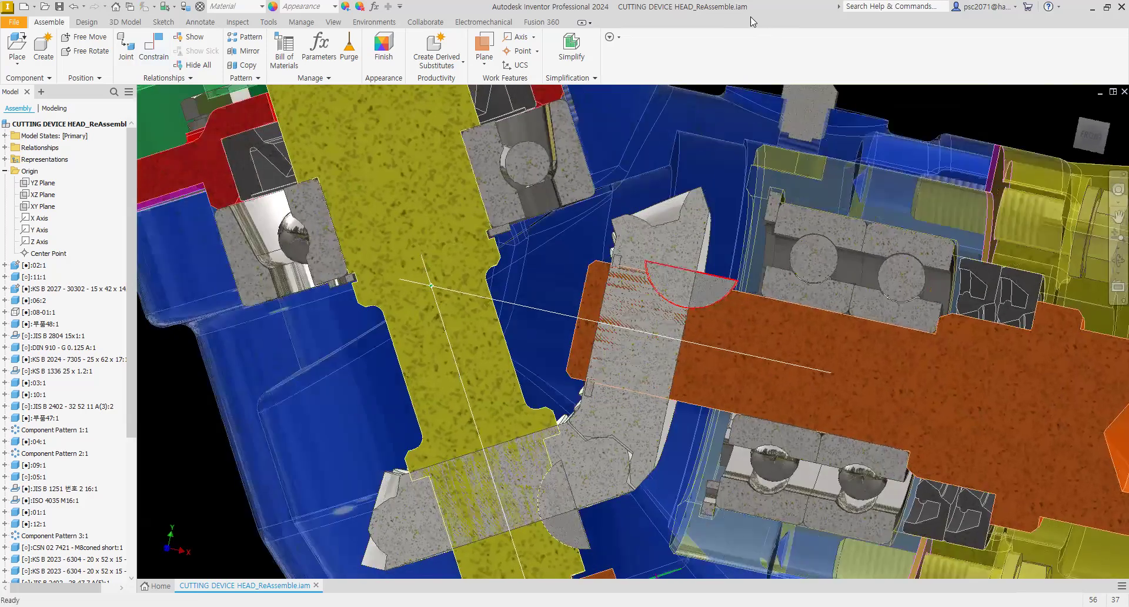
{"action": "left_click", "coordinate": [1109, 9]}
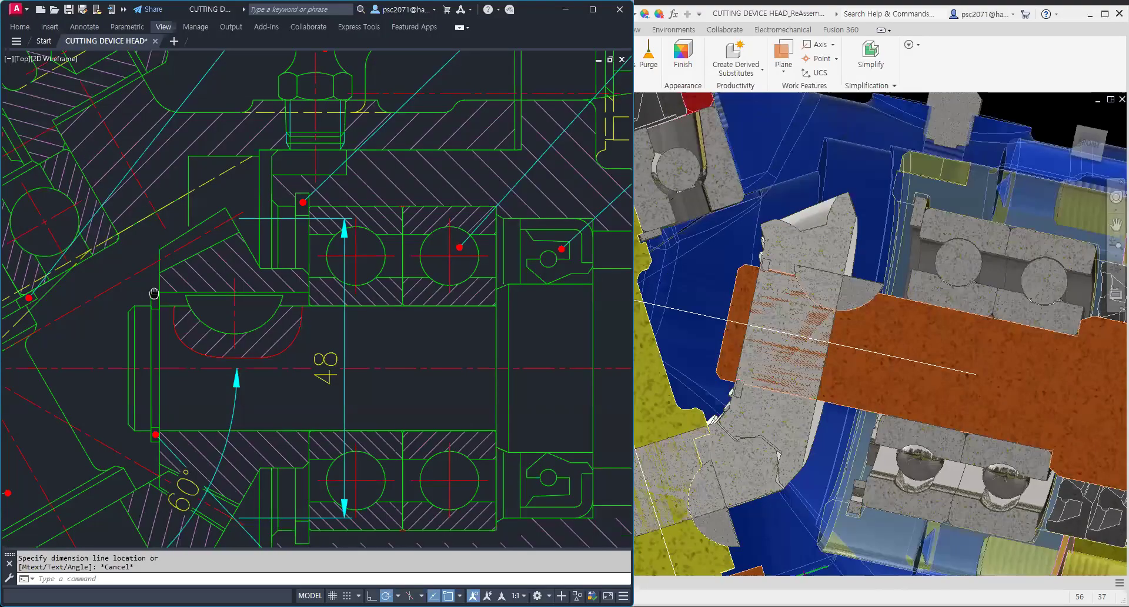
{"action": "scroll", "coordinate": [154, 293], "scroll_direction": "up", "scroll_amount": 2}
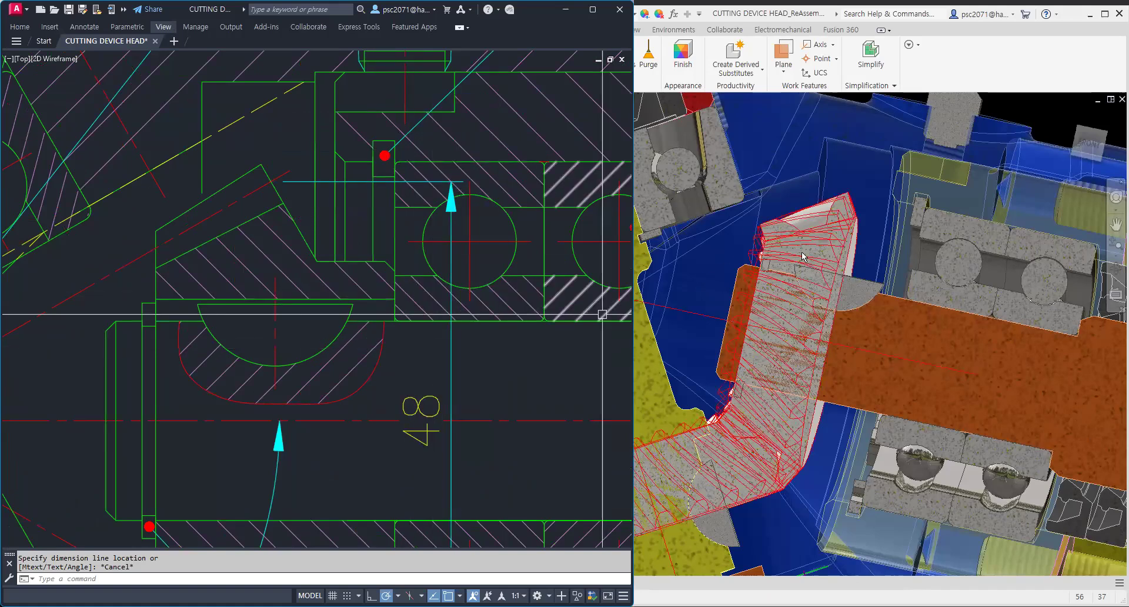
{"action": "scroll", "coordinate": [765, 242], "scroll_direction": "down", "scroll_amount": 2}
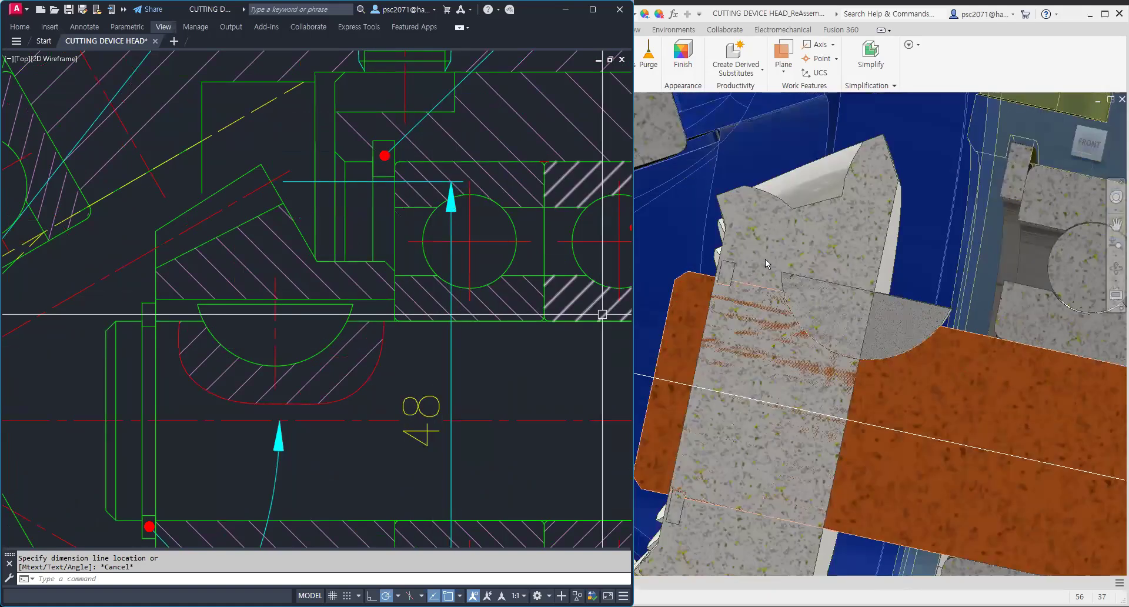
{"action": "left_click", "coordinate": [765, 259]}
{"action": "scroll", "coordinate": [805, 247], "scroll_direction": "up", "scroll_amount": 3}
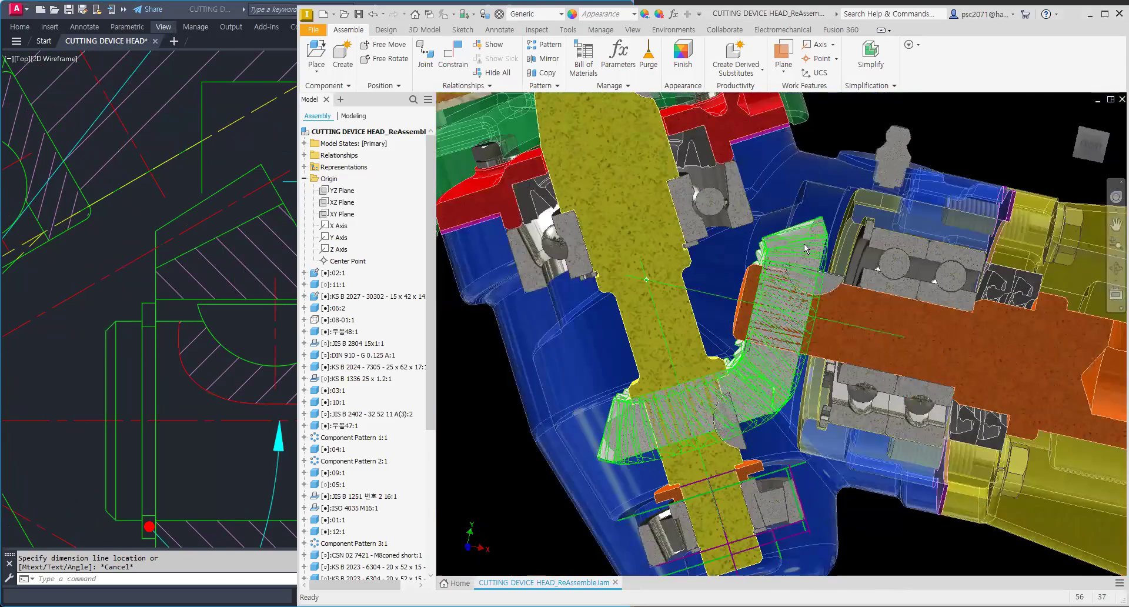
Step: Open the second bevel gear part of the Bevel Gears assembly for in-place editing
{"action": "double_click", "coordinate": [805, 246]}
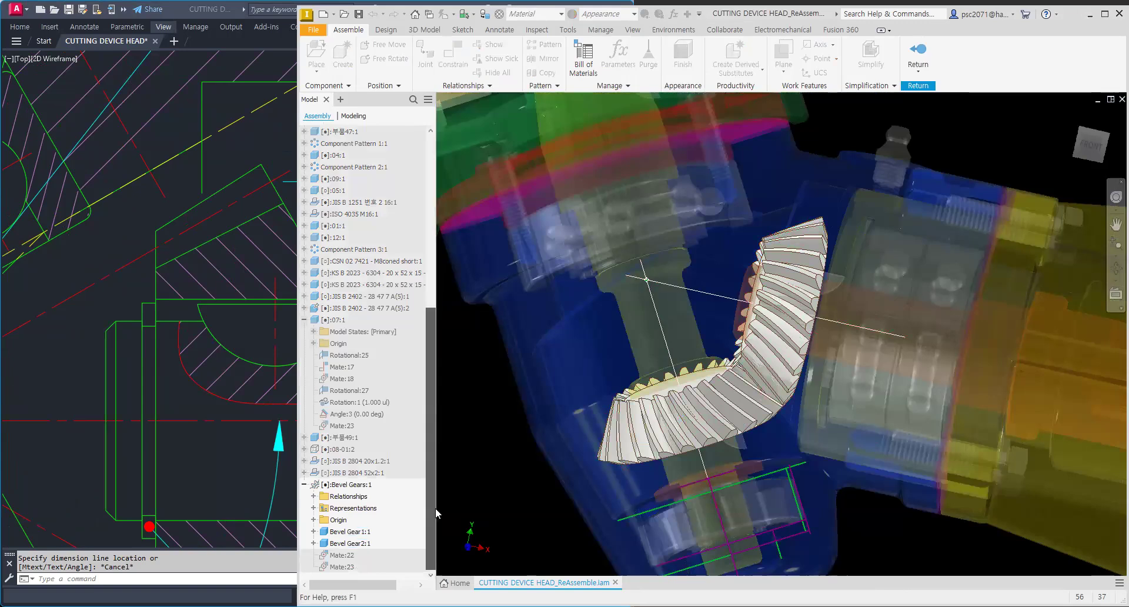
{"action": "left_click", "coordinate": [340, 542]}
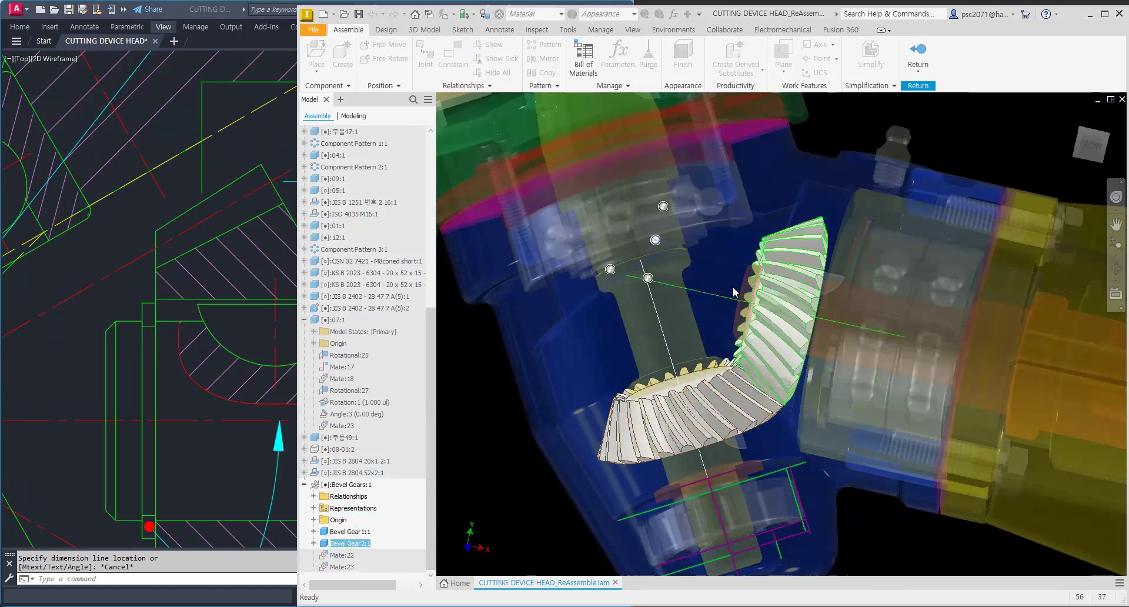
{"action": "double_click", "coordinate": [794, 271]}
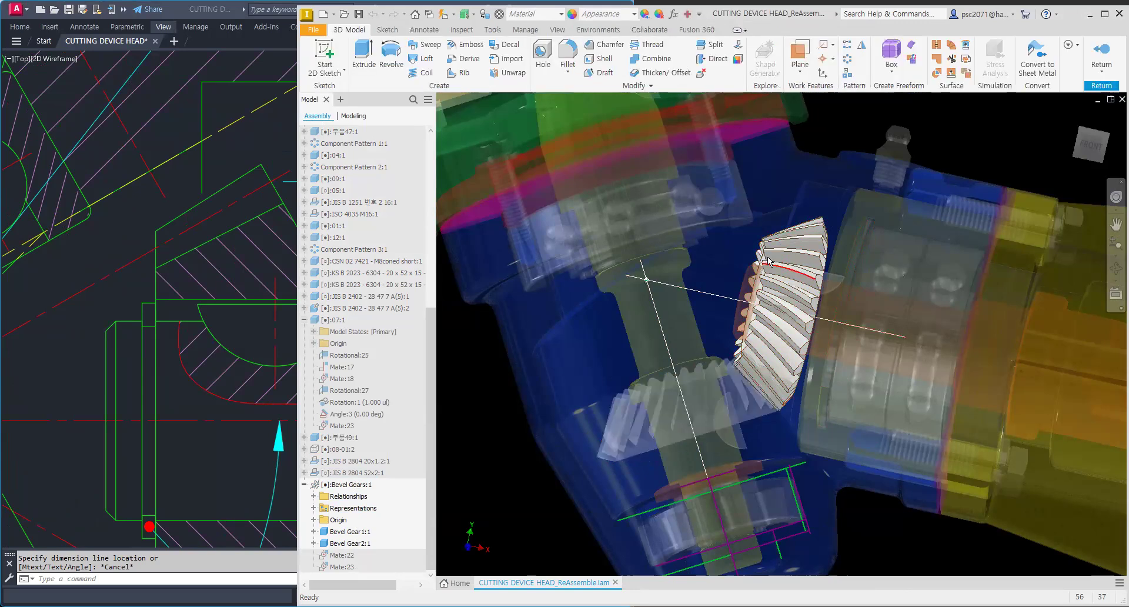
{"action": "left_click", "coordinate": [1089, 144]}
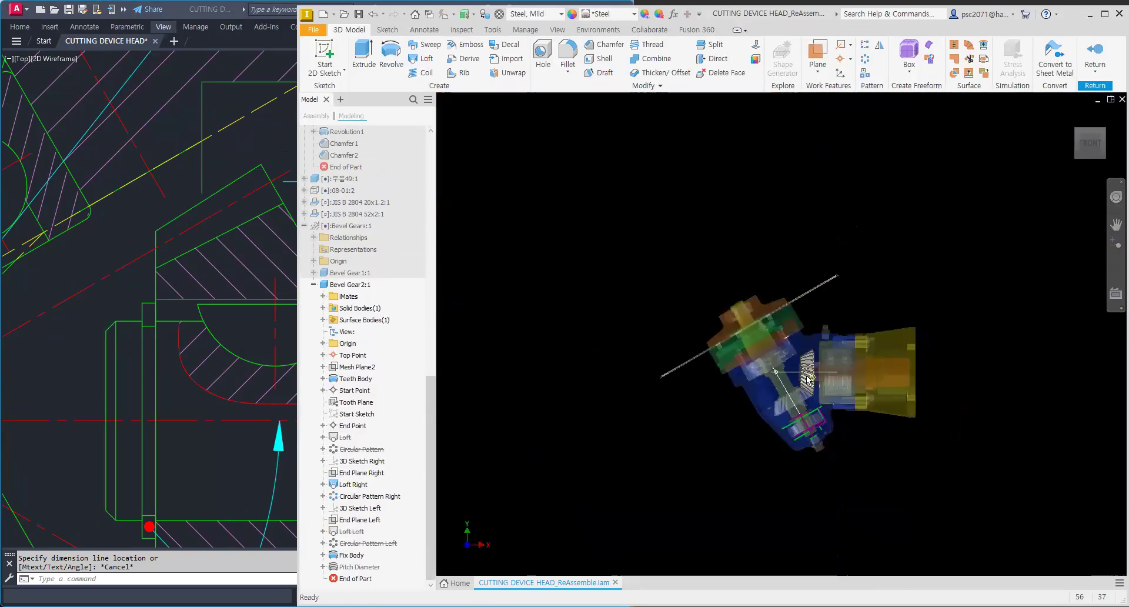
{"action": "middle_click_drag", "start_coordinate": [737, 361], "coordinate": [710, 370]}
{"action": "scroll", "coordinate": [583, 328], "scroll_direction": "down", "scroll_amount": 3}
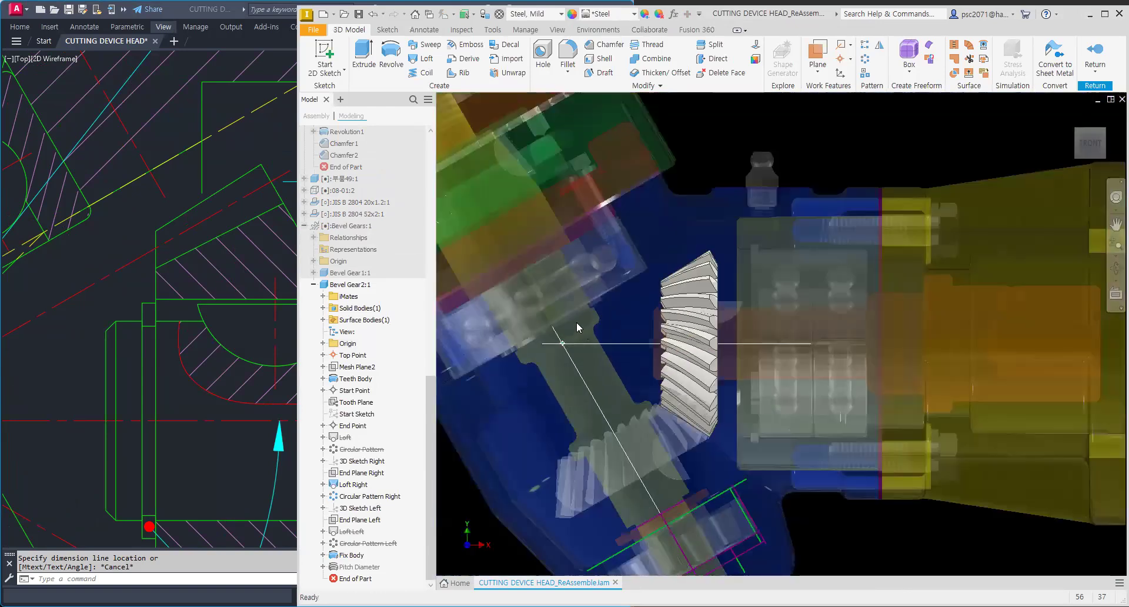
Step: Start a 2D sketch on the gear part's Mesh Plane
{"action": "left_click", "coordinate": [327, 56]}
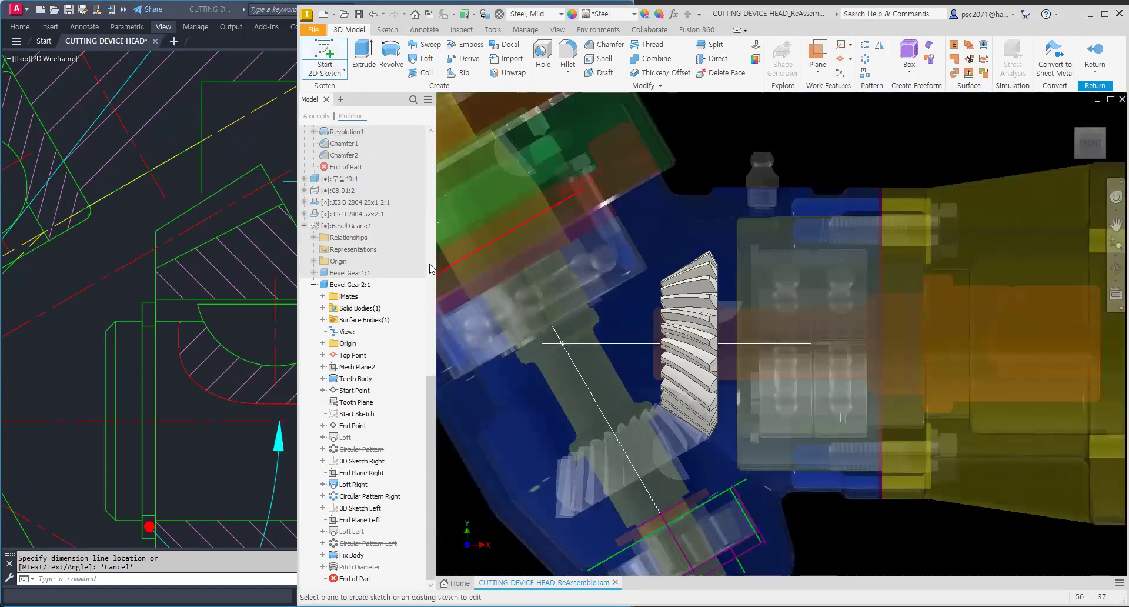
{"action": "left_click", "coordinate": [323, 343]}
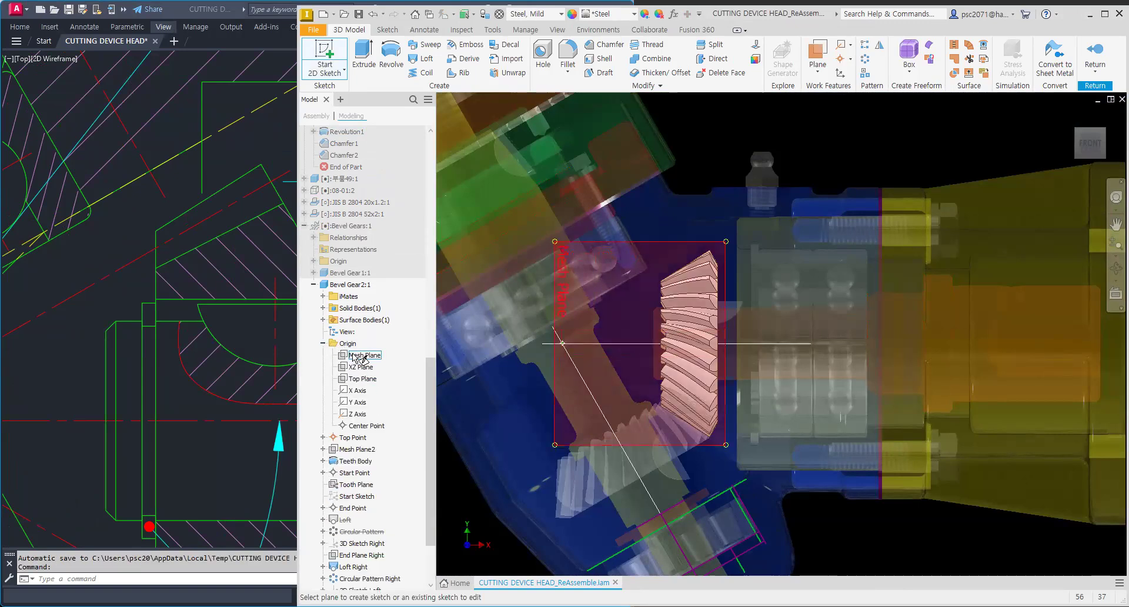
{"action": "left_click", "coordinate": [355, 355]}
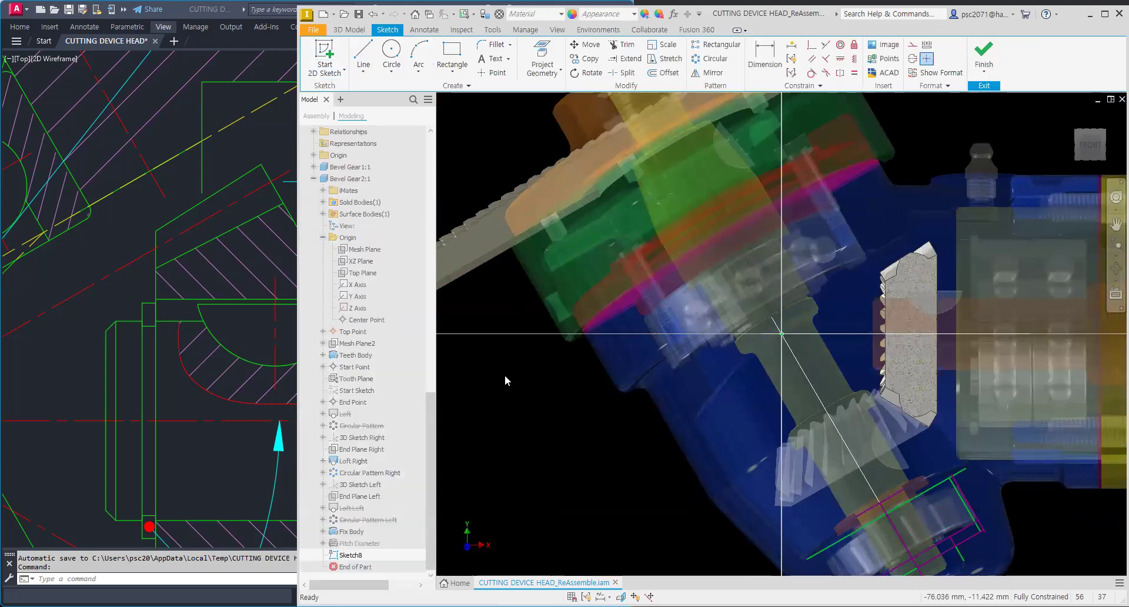
Step: Zoom and pan into the gear's tooth flank to examine it against the sketch plane
{"action": "scroll", "coordinate": [949, 327], "scroll_direction": "up", "scroll_amount": 3}
{"action": "middle_click_drag", "start_coordinate": [949, 327], "coordinate": [759, 337]}
{"action": "scroll", "coordinate": [728, 325], "scroll_direction": "down", "scroll_amount": 5}
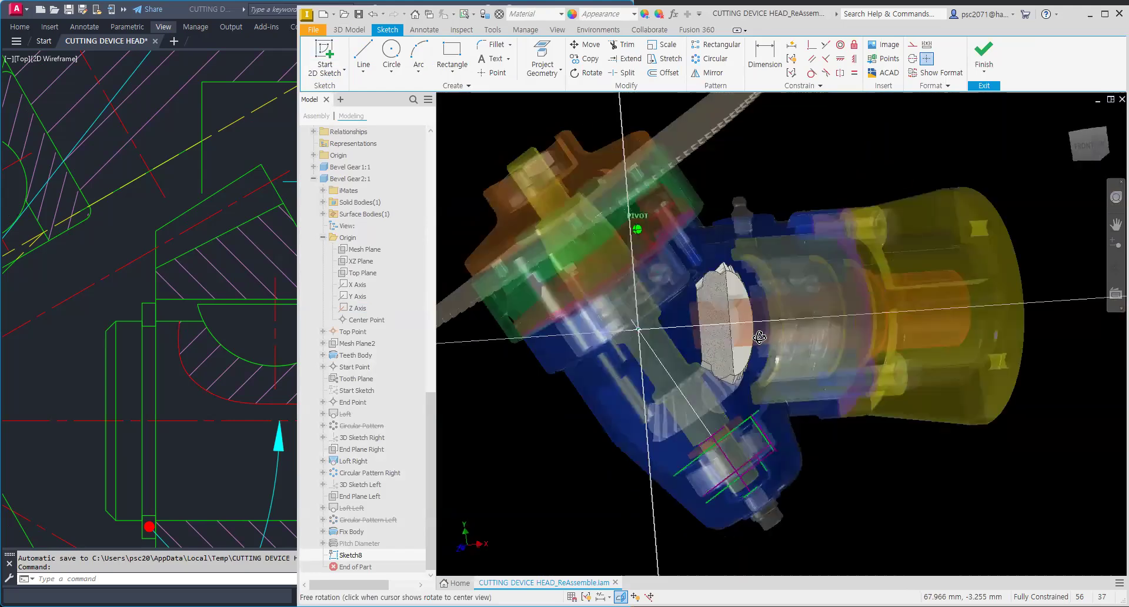
{"action": "scroll", "coordinate": [757, 324], "scroll_direction": "up", "scroll_amount": 3}
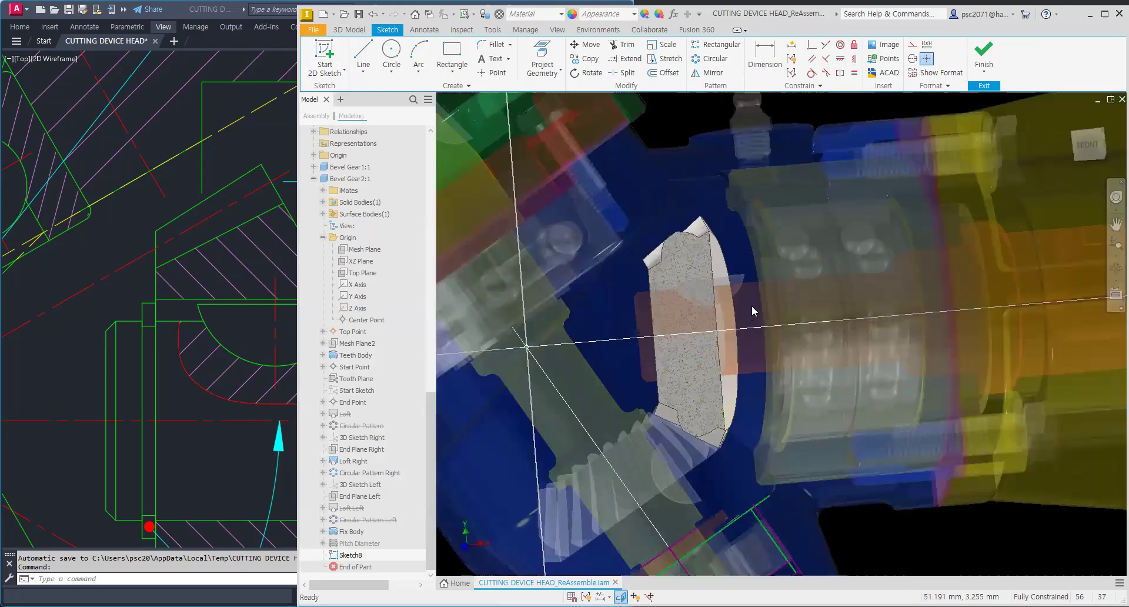
{"action": "left_click", "coordinate": [1083, 150]}
{"action": "scroll", "coordinate": [804, 360], "scroll_direction": "up", "scroll_amount": 9}
{"action": "middle_click_drag", "start_coordinate": [813, 385], "coordinate": [714, 214]}
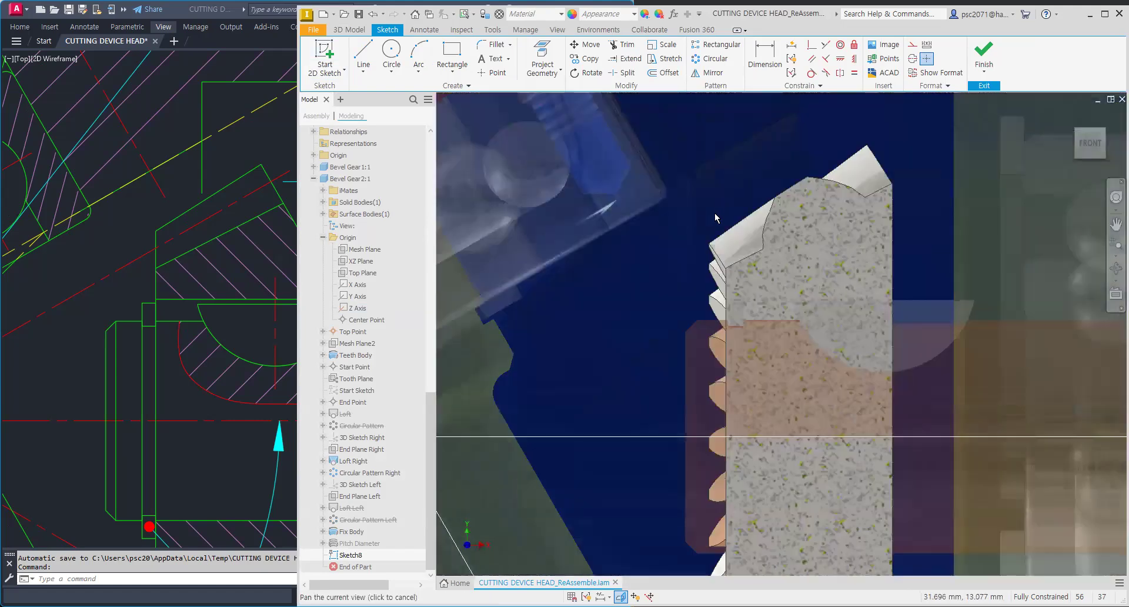
{"action": "scroll", "coordinate": [714, 218], "scroll_direction": "up", "scroll_amount": 2}
{"action": "scroll", "coordinate": [658, 329], "scroll_direction": "up", "scroll_amount": 2}
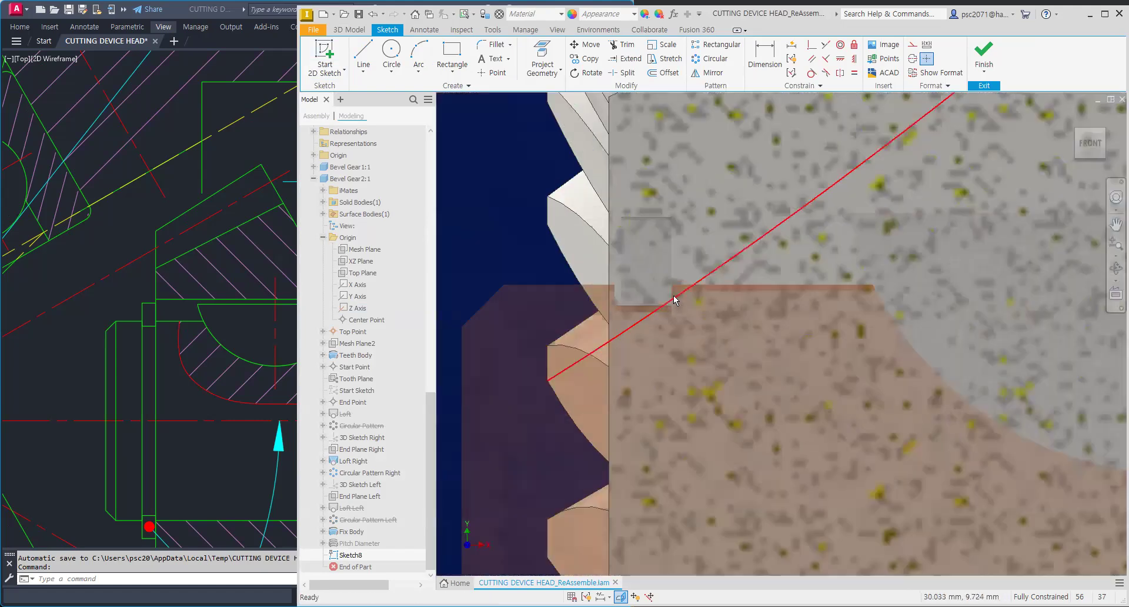
Step: Project the gear's flat face edge into the sketch with Project Geometry
{"action": "scroll", "coordinate": [675, 300], "scroll_direction": "down", "scroll_amount": 2}
{"action": "left_click", "coordinate": [542, 58]}
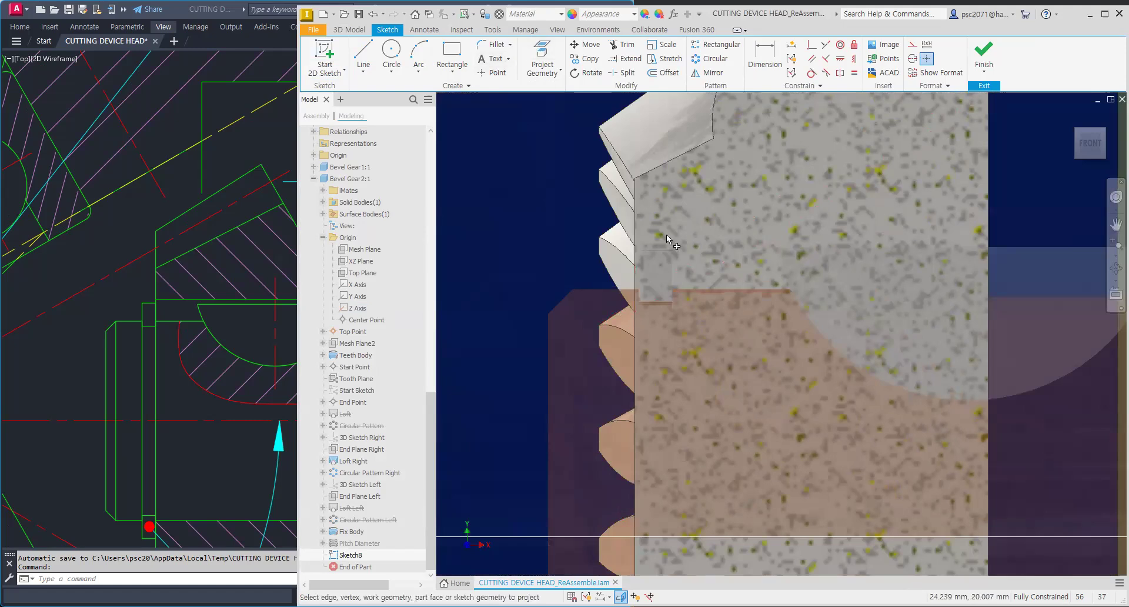
{"action": "scroll", "coordinate": [688, 289], "scroll_direction": "down", "scroll_amount": 3}
{"action": "left_click", "coordinate": [720, 308]}
{"action": "scroll", "coordinate": [729, 312], "scroll_direction": "down", "scroll_amount": 2}
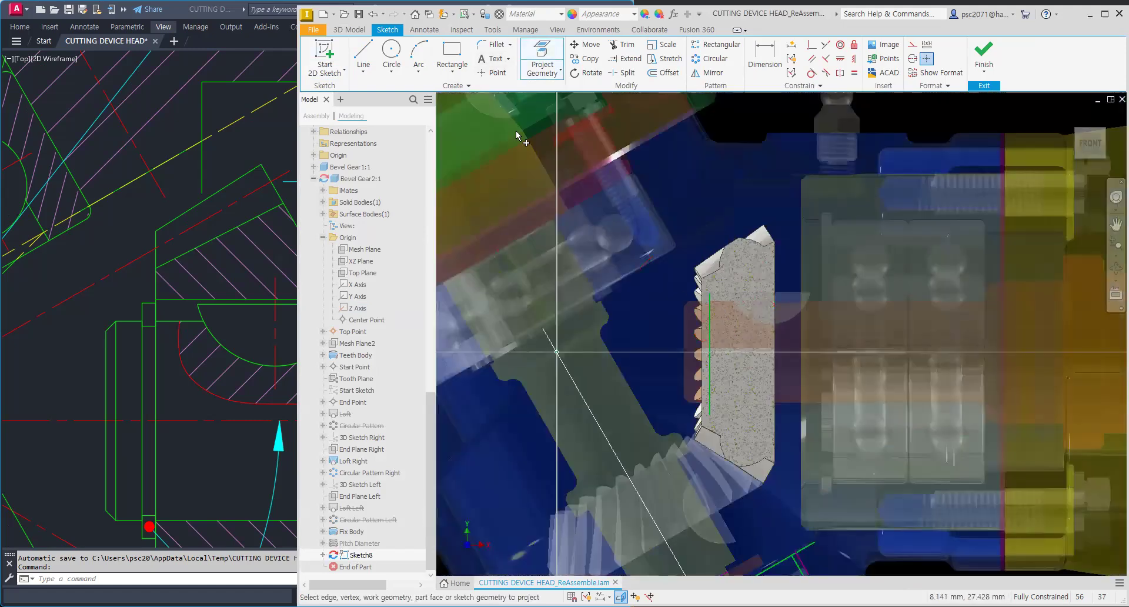
Step: Draw a rectangle over the gear and constrain one side collinear with the projected face edge
{"action": "left_click", "coordinate": [452, 50]}
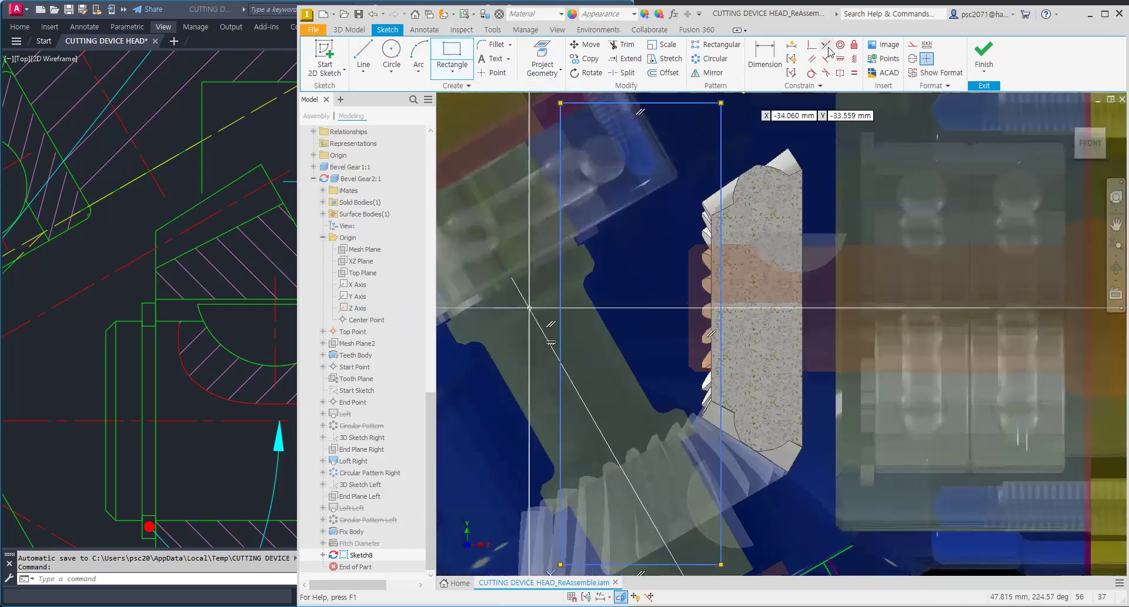
{"action": "left_click", "coordinate": [826, 45]}
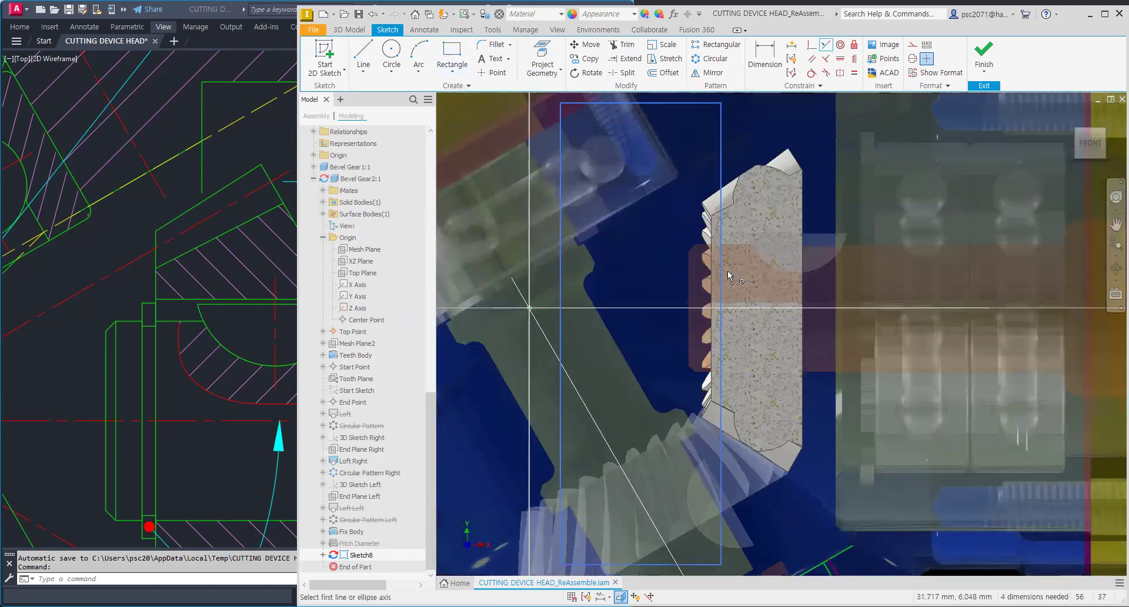
{"action": "left_click", "coordinate": [721, 278]}
{"action": "key", "text": "Escape"}
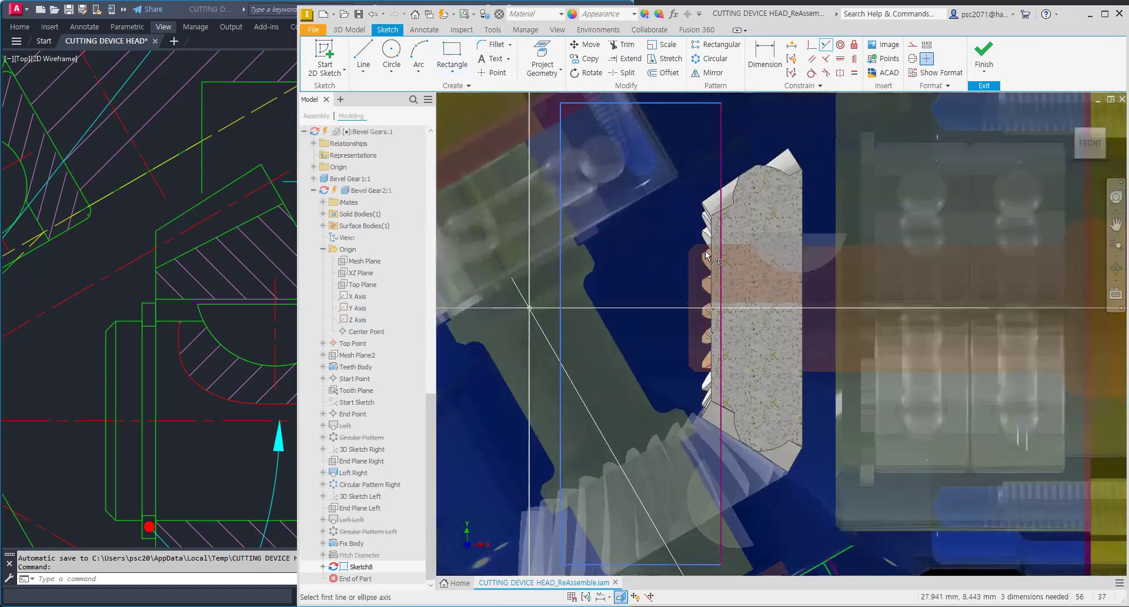
Step: Extrude the rectangle profile as a symmetric cut through the whole gear
{"action": "scroll", "coordinate": [672, 241], "scroll_direction": "down", "scroll_amount": 3}
{"action": "middle_click_drag", "start_coordinate": [670, 240], "coordinate": [653, 266]}
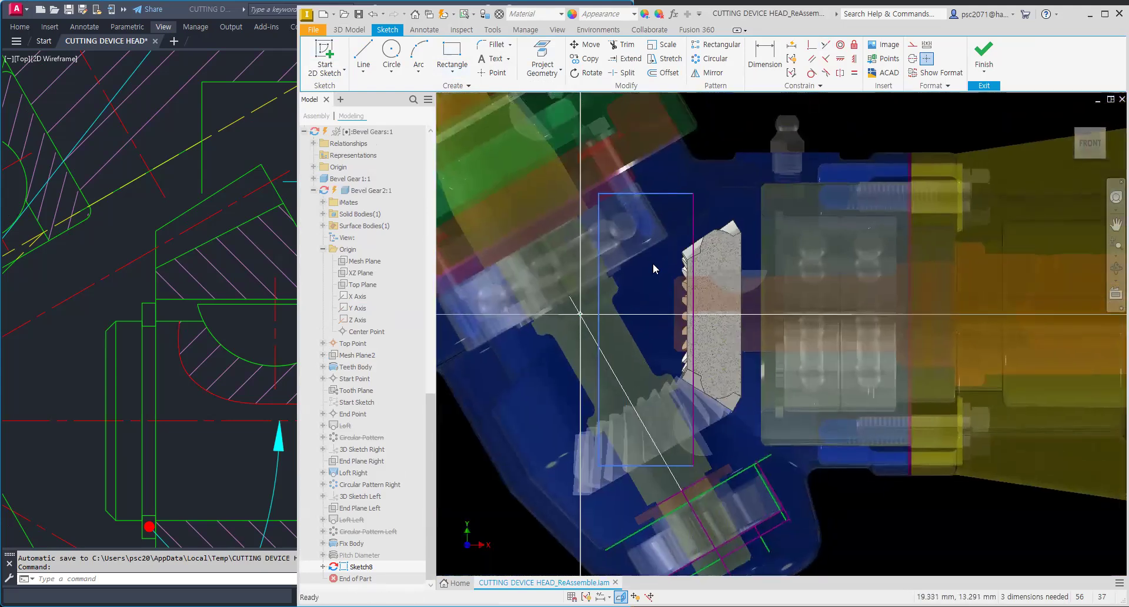
{"action": "left_click", "coordinate": [349, 30]}
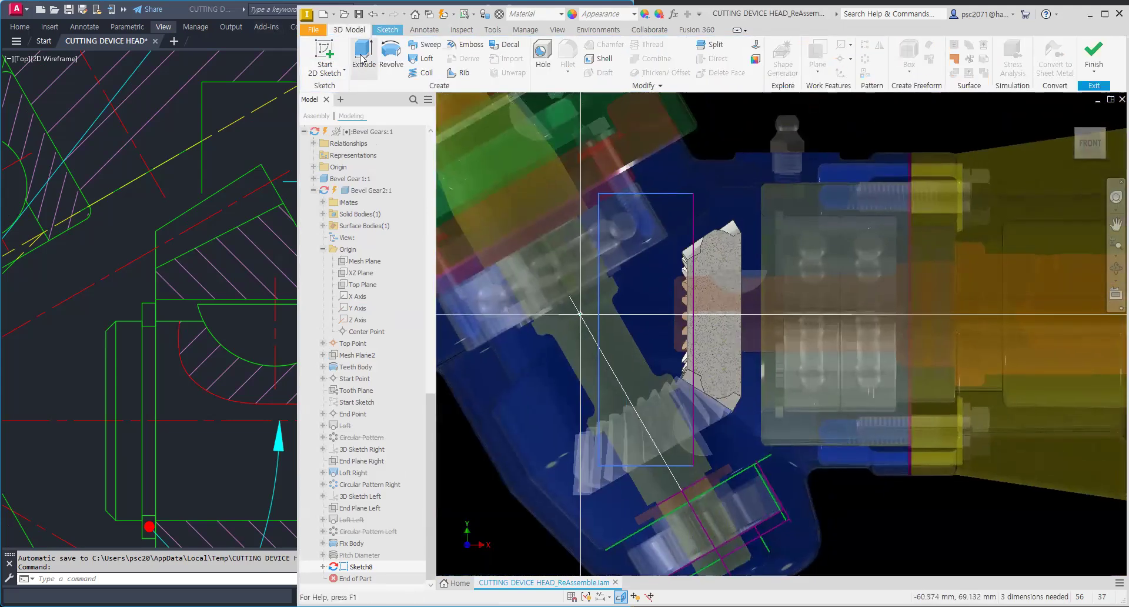
{"action": "left_click", "coordinate": [365, 59]}
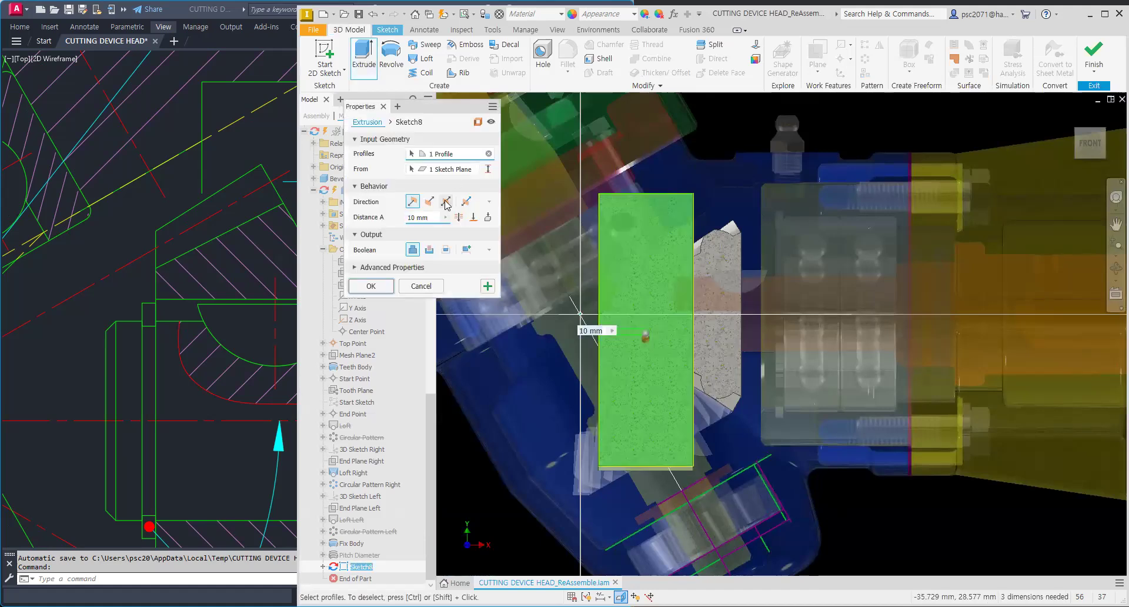
{"action": "left_click", "coordinate": [445, 201]}
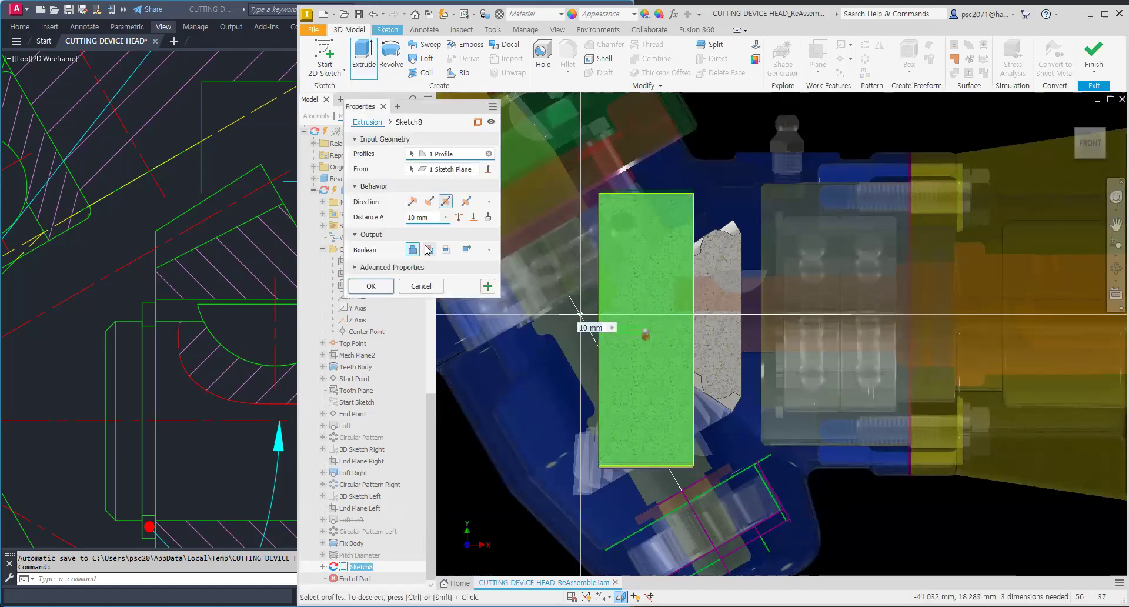
{"action": "left_click", "coordinate": [458, 218]}
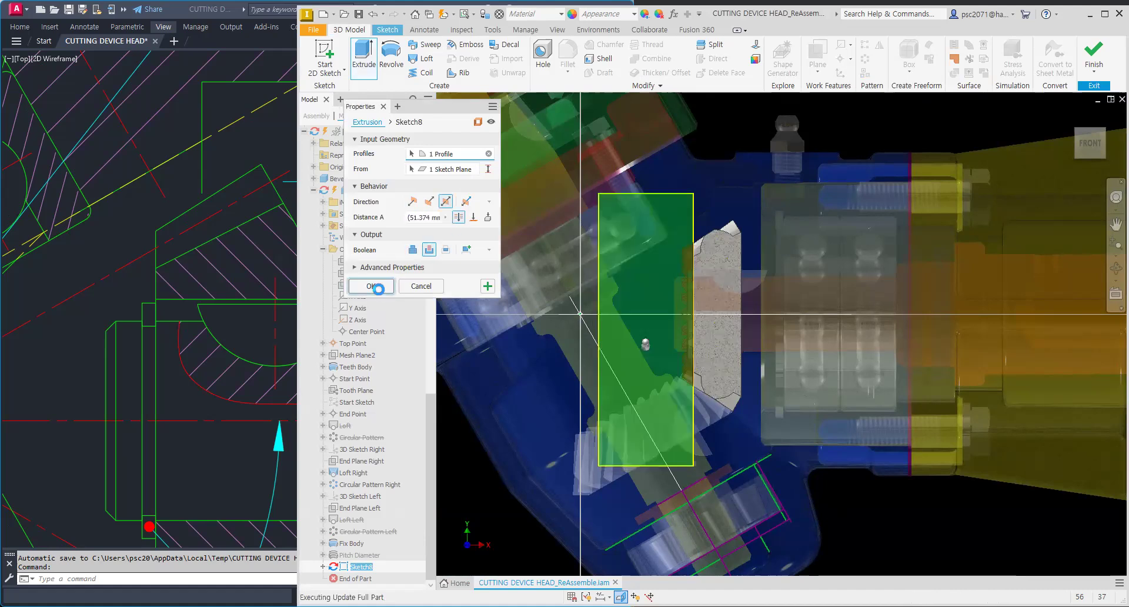
Step: Orbit and zoom around the trimmed gear to inspect its cut face against the housing
{"action": "scroll", "coordinate": [693, 329], "scroll_direction": "up", "scroll_amount": 5}
{"action": "scroll", "coordinate": [710, 292], "scroll_direction": "down", "scroll_amount": 3}
{"action": "middle_click_drag", "start_coordinate": [709, 293], "coordinate": [655, 360]}
{"action": "middle_click_drag", "start_coordinate": [685, 271], "coordinate": [708, 274], "text": "shift"}
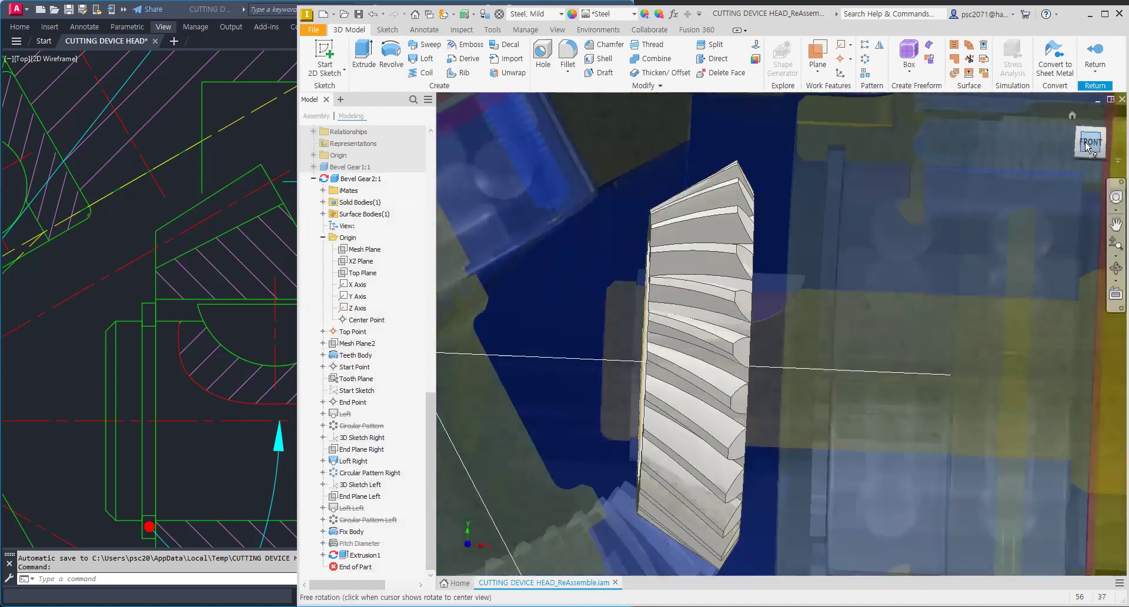
{"action": "left_click", "coordinate": [1087, 144]}
{"action": "scroll", "coordinate": [775, 344], "scroll_direction": "up", "scroll_amount": 5}
{"action": "scroll", "coordinate": [664, 113], "scroll_direction": "up", "scroll_amount": 2}
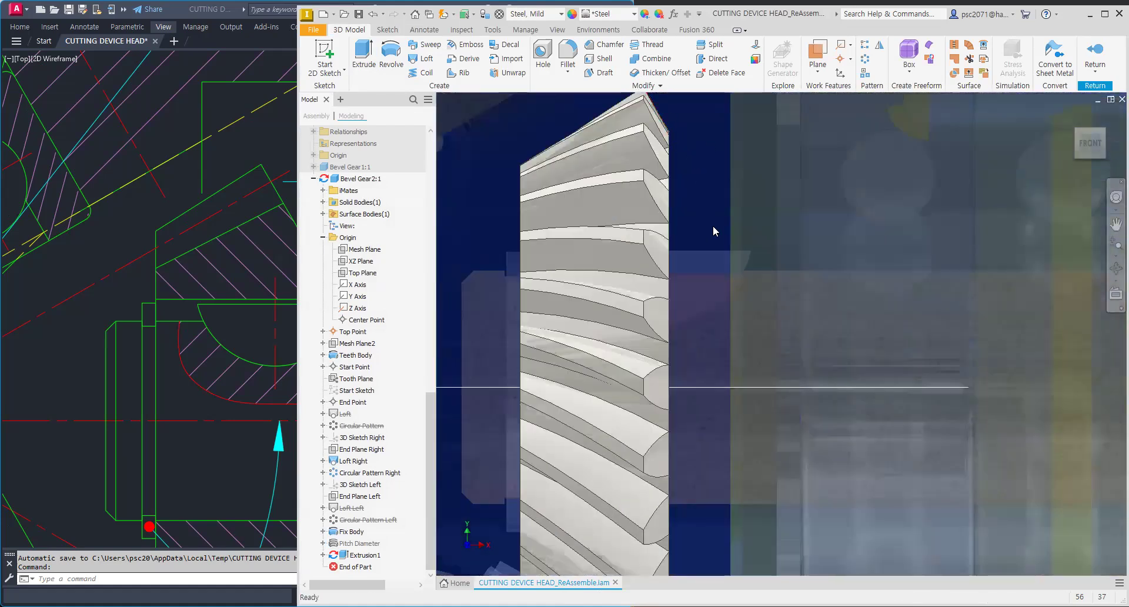
{"action": "scroll", "coordinate": [800, 264], "scroll_direction": "down", "scroll_amount": 3}
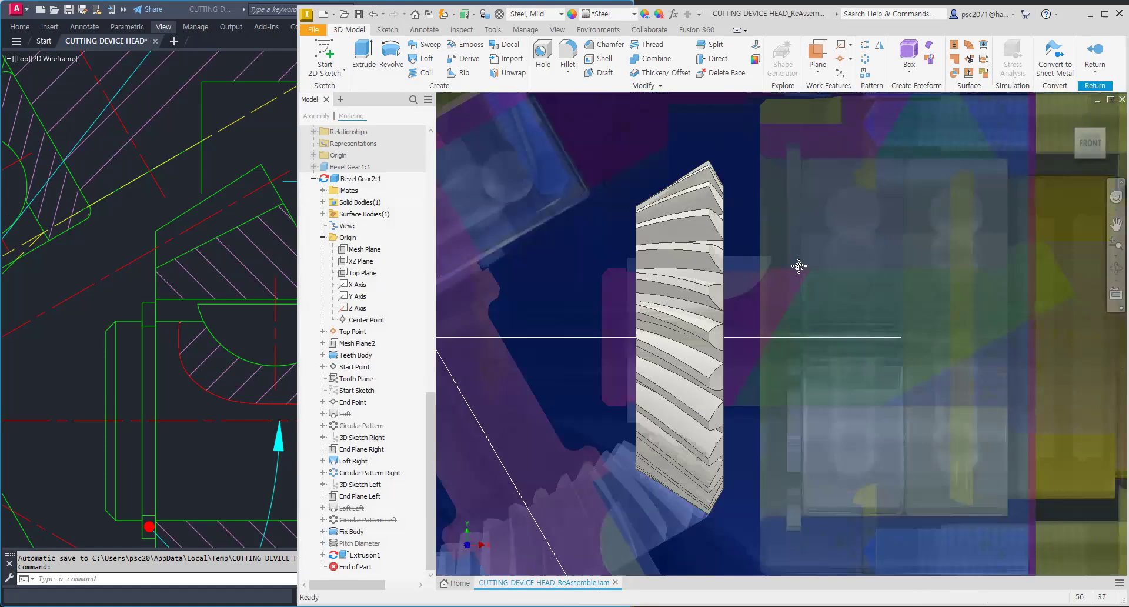
{"action": "scroll", "coordinate": [794, 279], "scroll_direction": "up", "scroll_amount": 2}
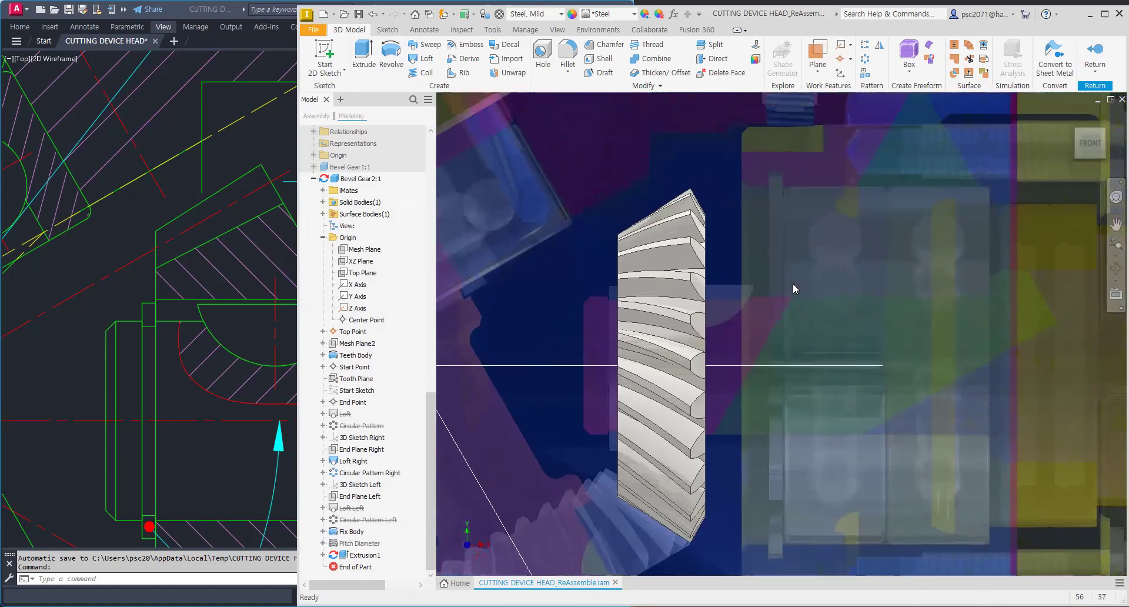
Step: Start a new 2D sketch on the gear part's Mesh Plane
{"action": "left_click", "coordinate": [325, 53]}
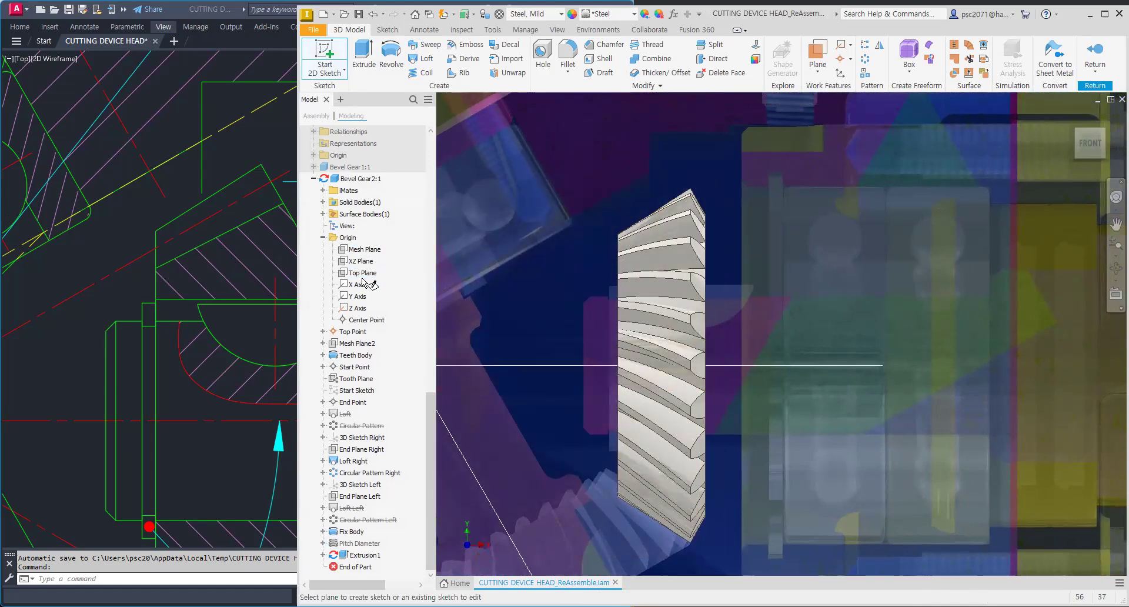
{"action": "scroll", "coordinate": [456, 315], "scroll_direction": "up", "scroll_amount": 3}
{"action": "scroll", "coordinate": [547, 317], "scroll_direction": "up", "scroll_amount": 5}
{"action": "middle_click_drag", "start_coordinate": [676, 303], "coordinate": [628, 323], "text": "shift"}
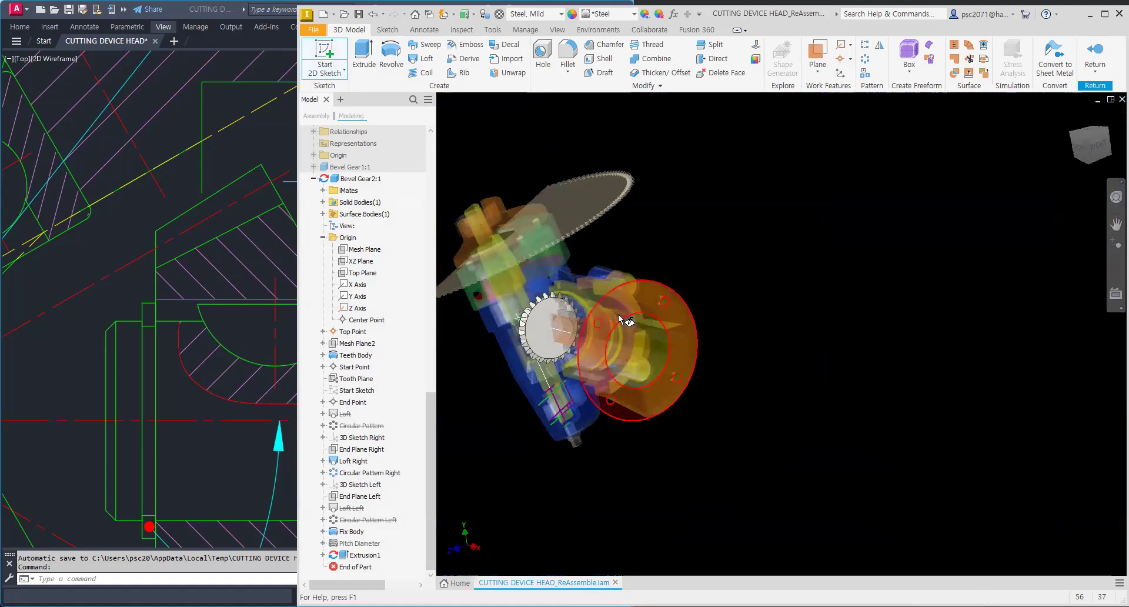
{"action": "left_click", "coordinate": [356, 249]}
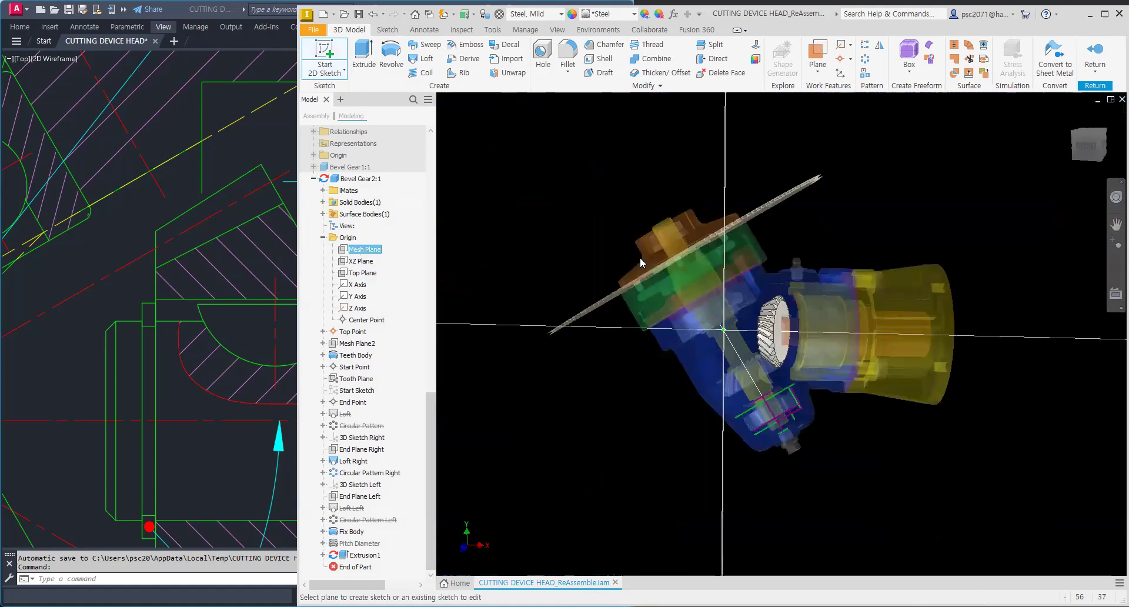
{"action": "left_click", "coordinate": [826, 288]}
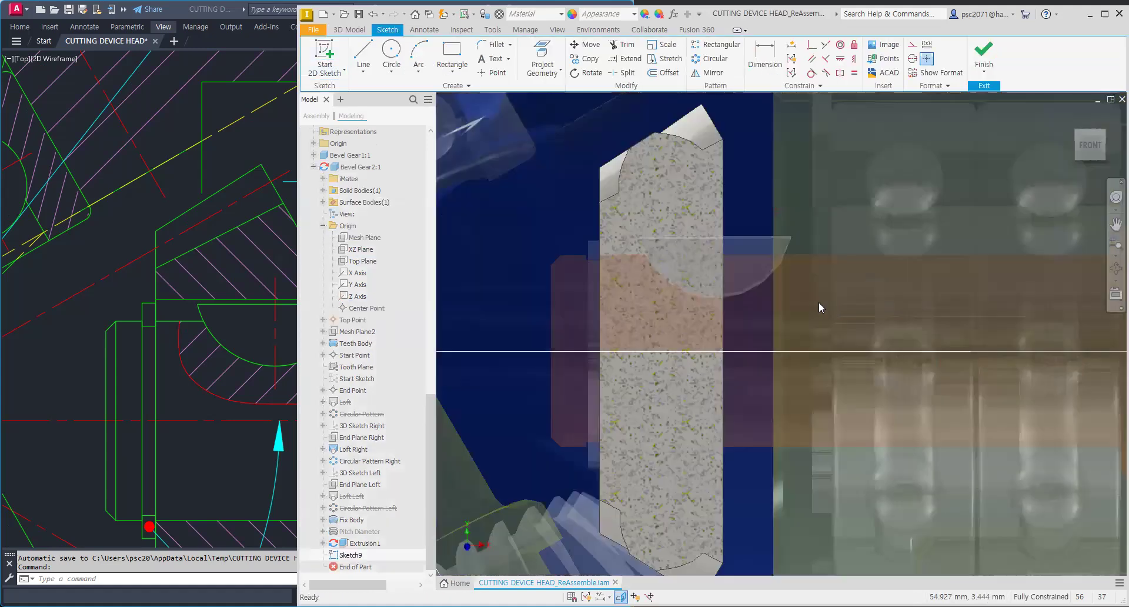
Step: Project the housing's vertical edge beside the gear into the sketch
{"action": "middle_click_drag", "start_coordinate": [818, 302], "coordinate": [726, 306]}
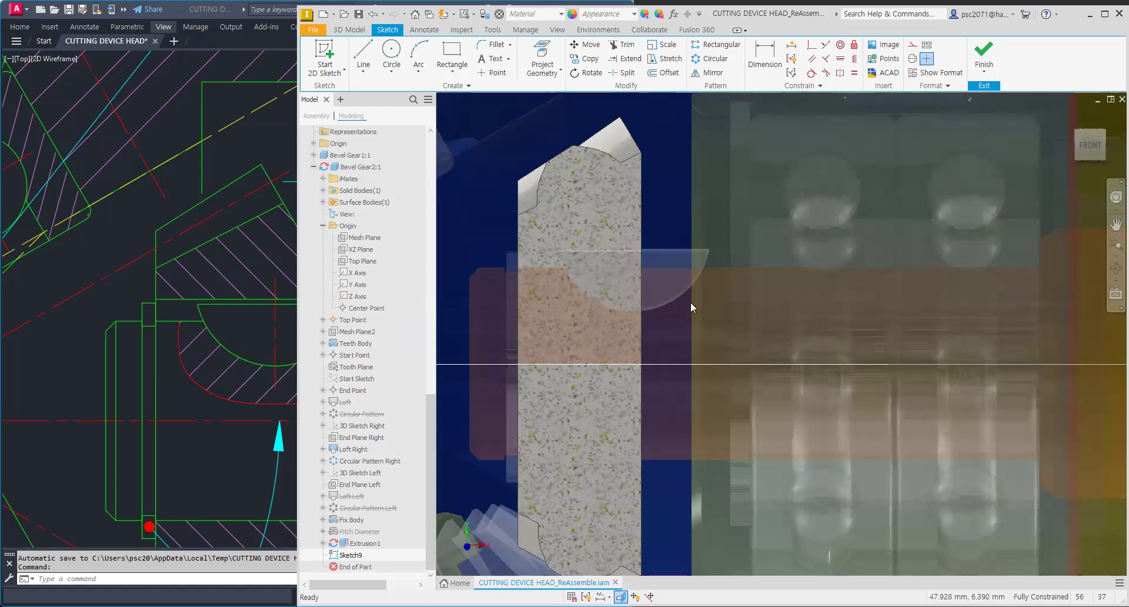
{"action": "left_click", "coordinate": [542, 59]}
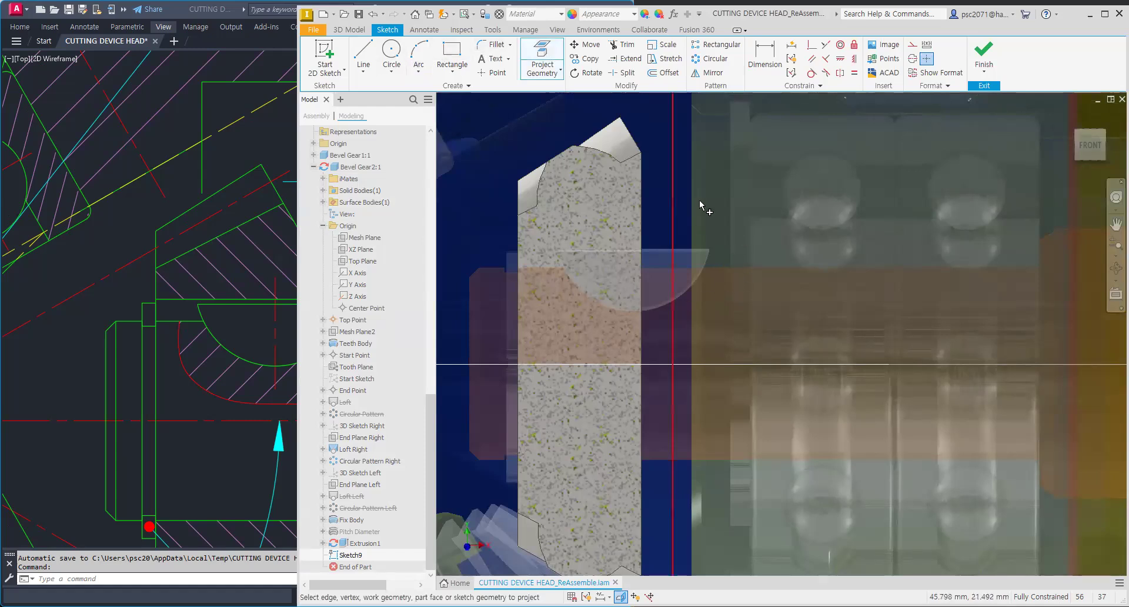
{"action": "left_click", "coordinate": [750, 166]}
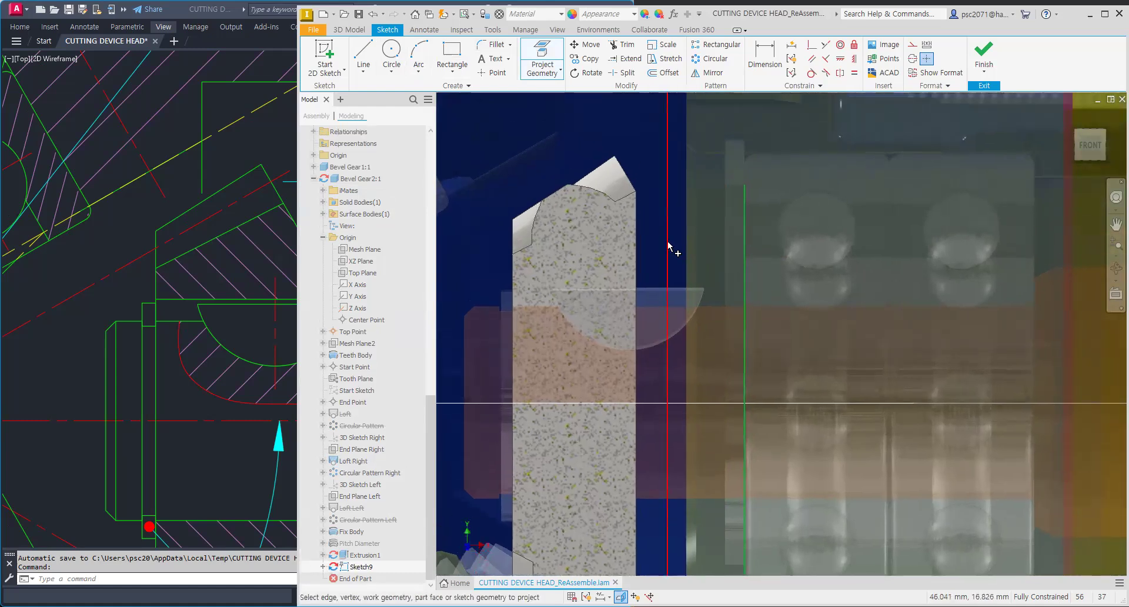
{"action": "scroll", "coordinate": [632, 183], "scroll_direction": "down", "scroll_amount": 5}
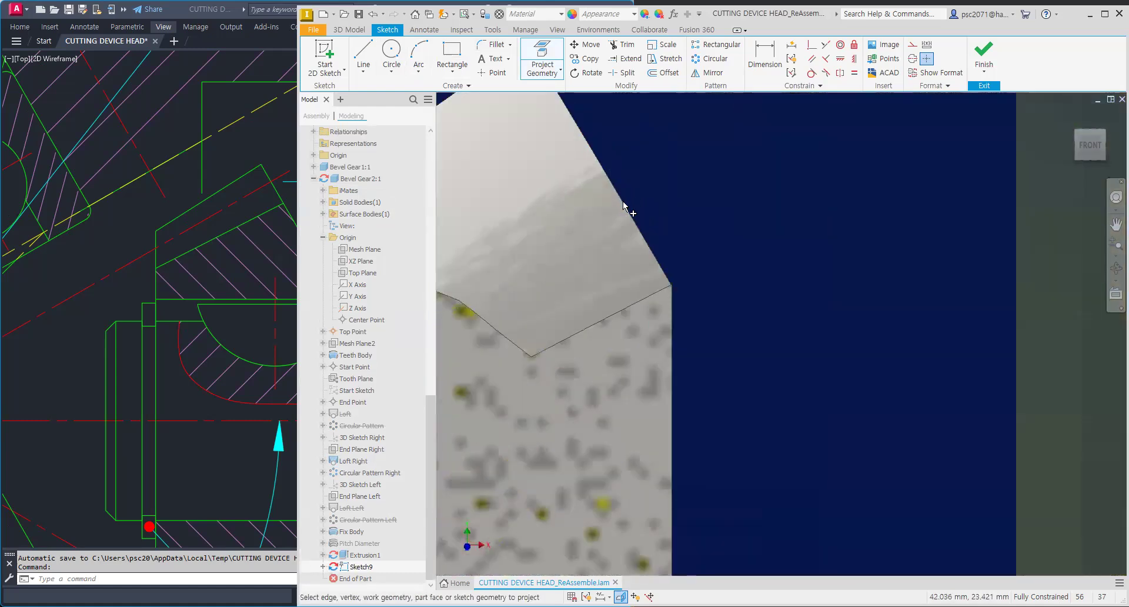
{"action": "scroll", "coordinate": [625, 211], "scroll_direction": "up", "scroll_amount": 2}
{"action": "scroll", "coordinate": [649, 241], "scroll_direction": "up", "scroll_amount": 2}
{"action": "mouse_move", "coordinate": [652, 252]}
{"action": "middle_mouse_down", "text": "shift"}
{"action": "mouse_move", "coordinate": [633, 265]}
{"action": "mouse_move", "coordinate": [668, 253]}
{"action": "mouse_move", "coordinate": [650, 244]}
{"action": "mouse_move", "coordinate": [654, 267]}
{"action": "middle_mouse_up", "text": "shift"}
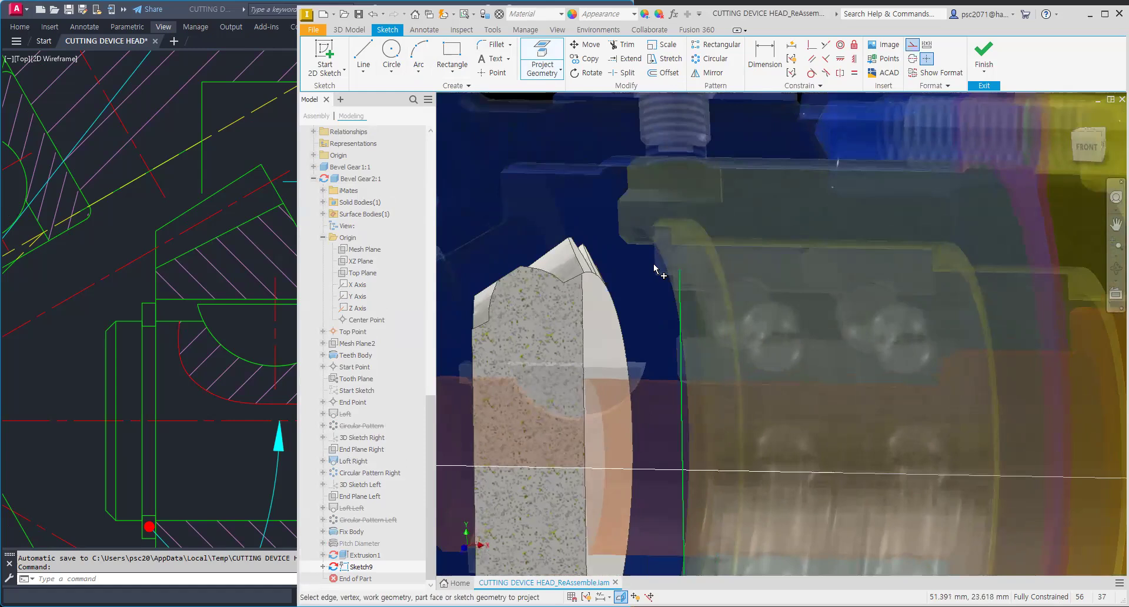
{"action": "key", "text": "Escape"}
Step: Project the gear tooth's outer cone edge at its tip into the sketch
{"action": "scroll", "coordinate": [618, 305], "scroll_direction": "up", "scroll_amount": 6}
{"action": "scroll", "coordinate": [625, 303], "scroll_direction": "down", "scroll_amount": 5}
{"action": "mouse_move", "coordinate": [624, 295]}
{"action": "middle_mouse_down", "text": "shift"}
{"action": "mouse_move", "coordinate": [637, 279]}
{"action": "mouse_move", "coordinate": [657, 378]}
{"action": "mouse_move", "coordinate": [635, 332]}
{"action": "mouse_move", "coordinate": [556, 325]}
{"action": "mouse_move", "coordinate": [652, 355]}
{"action": "mouse_move", "coordinate": [667, 379]}
{"action": "middle_mouse_up", "text": "shift"}
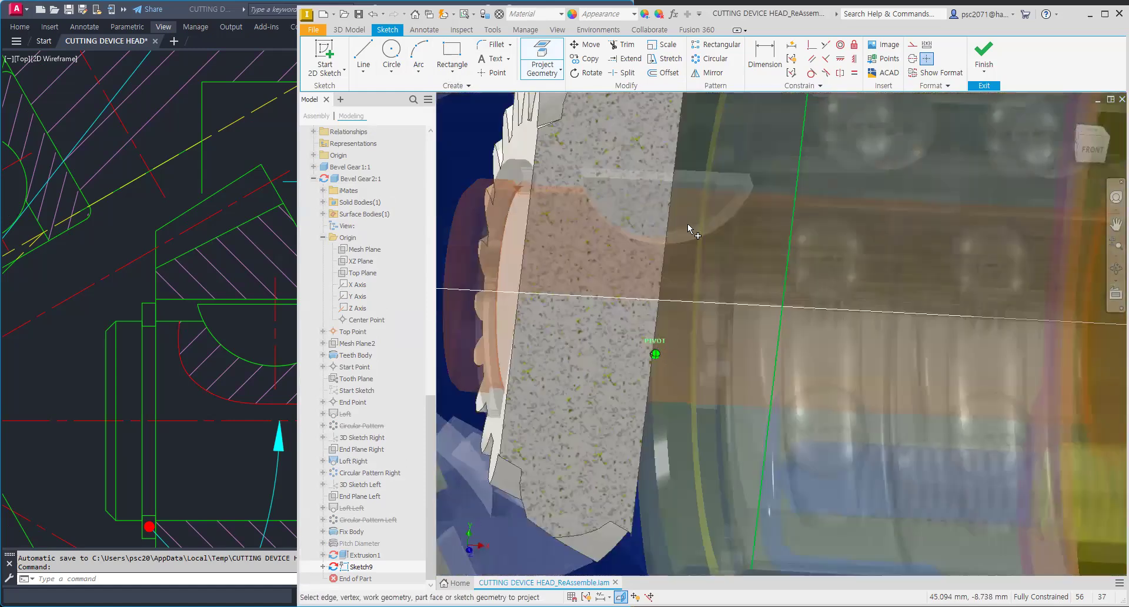
{"action": "scroll", "coordinate": [688, 228], "scroll_direction": "down", "scroll_amount": 5}
{"action": "scroll", "coordinate": [642, 232], "scroll_direction": "up", "scroll_amount": 6}
{"action": "middle_click_drag", "start_coordinate": [635, 271], "coordinate": [635, 247], "text": "shift"}
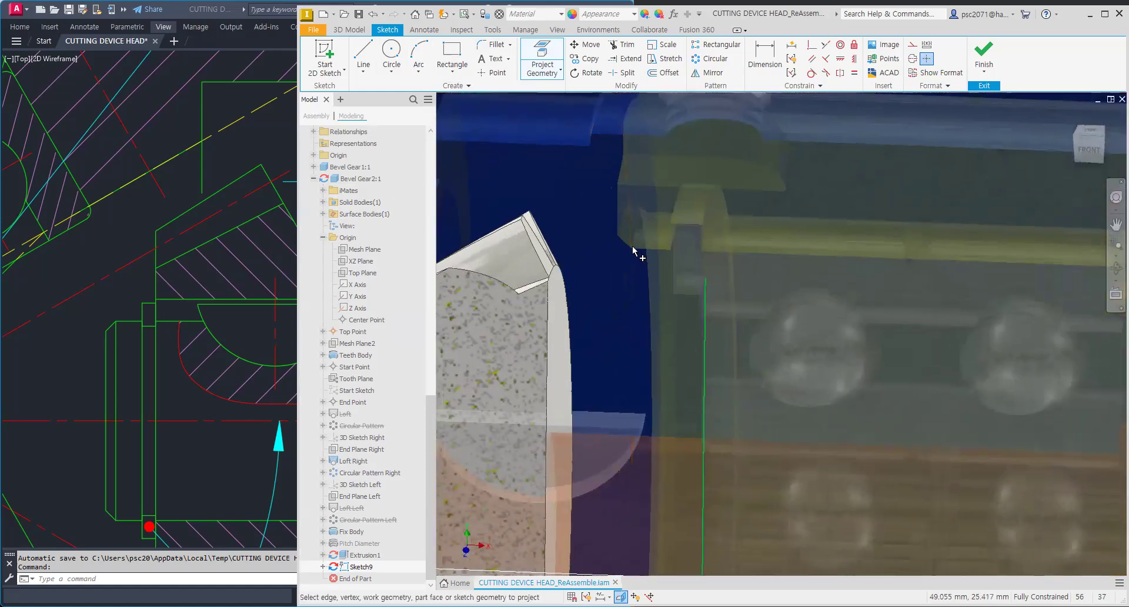
{"action": "left_click", "coordinate": [1089, 152]}
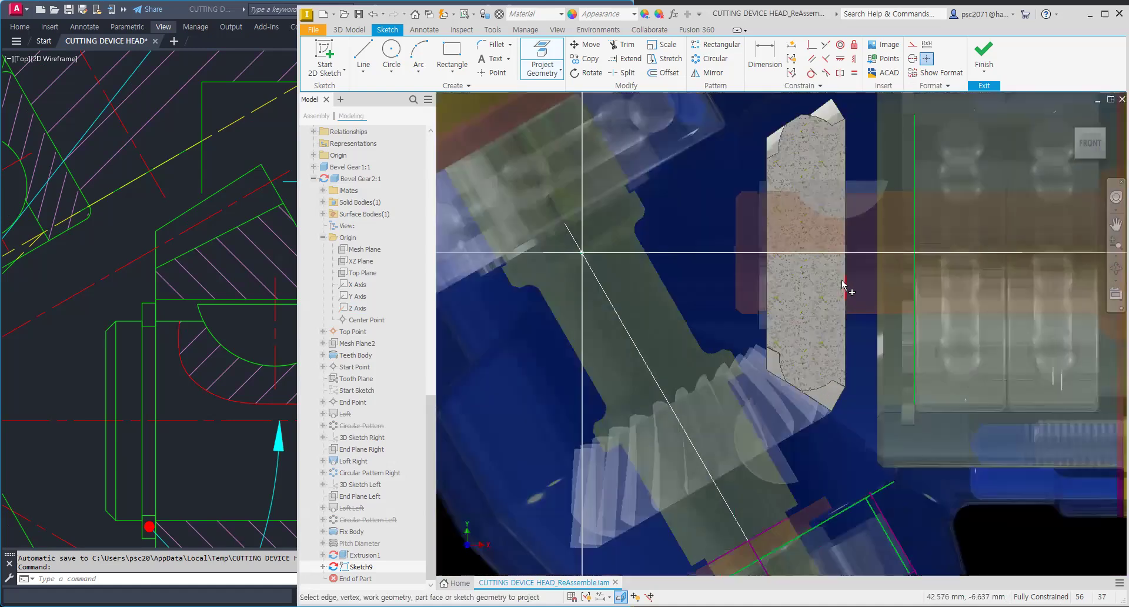
{"action": "scroll", "coordinate": [683, 340], "scroll_direction": "down", "scroll_amount": 3}
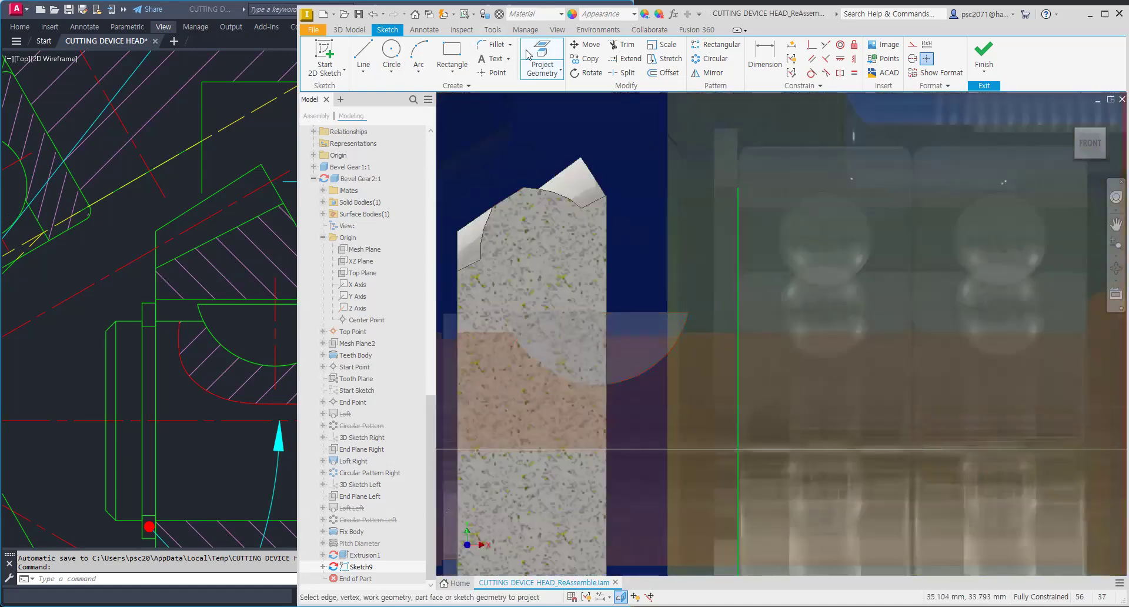
{"action": "left_click", "coordinate": [595, 177]}
{"action": "scroll", "coordinate": [623, 203], "scroll_direction": "down", "scroll_amount": 3}
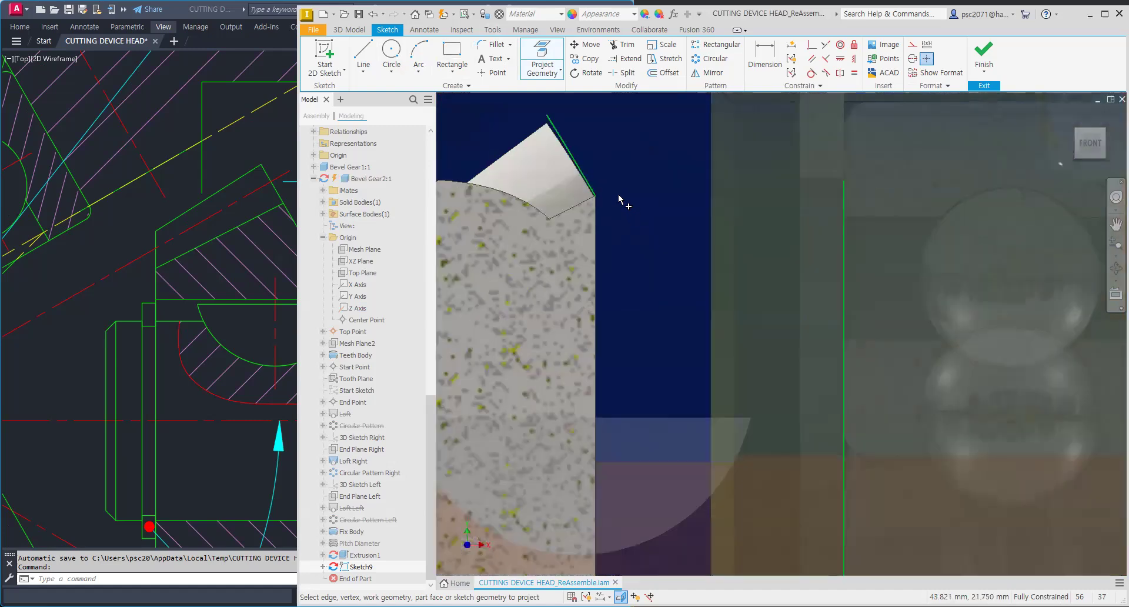
{"action": "scroll", "coordinate": [621, 205], "scroll_direction": "up", "scroll_amount": 3}
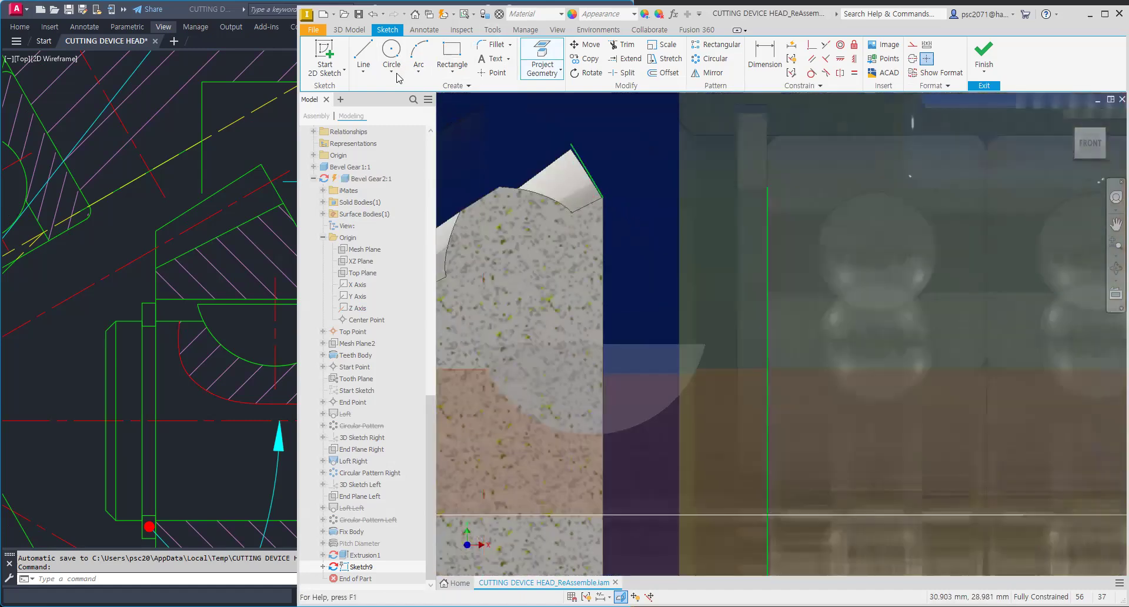
Step: Draw an angled line from the tooth tip down to a horizontal segment ending on the projected housing edge
{"action": "left_click", "coordinate": [363, 54]}
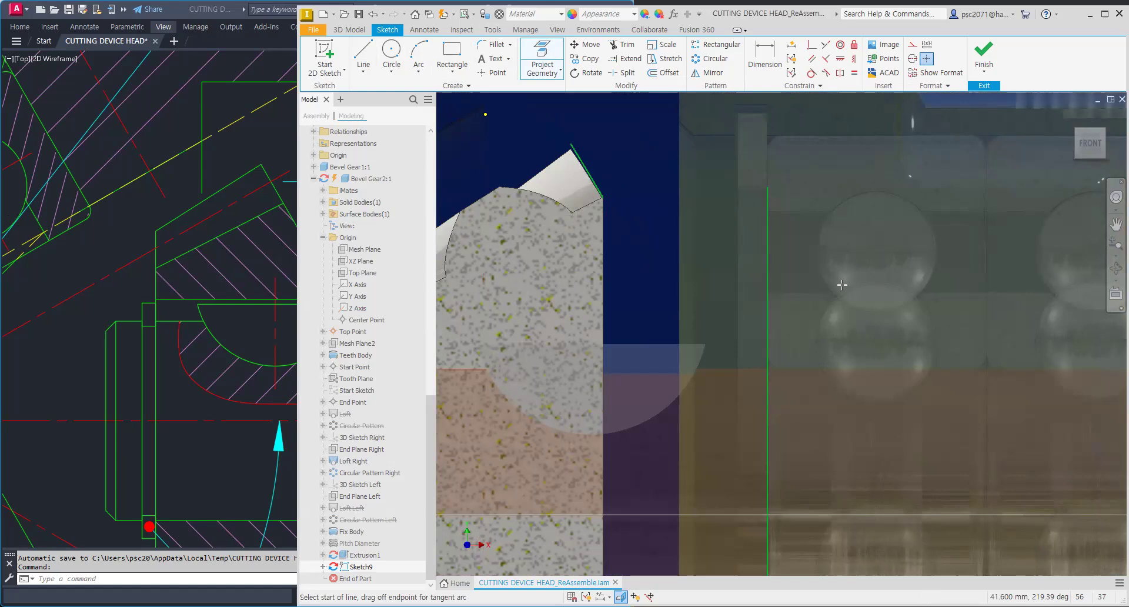
{"action": "left_click", "coordinate": [825, 59]}
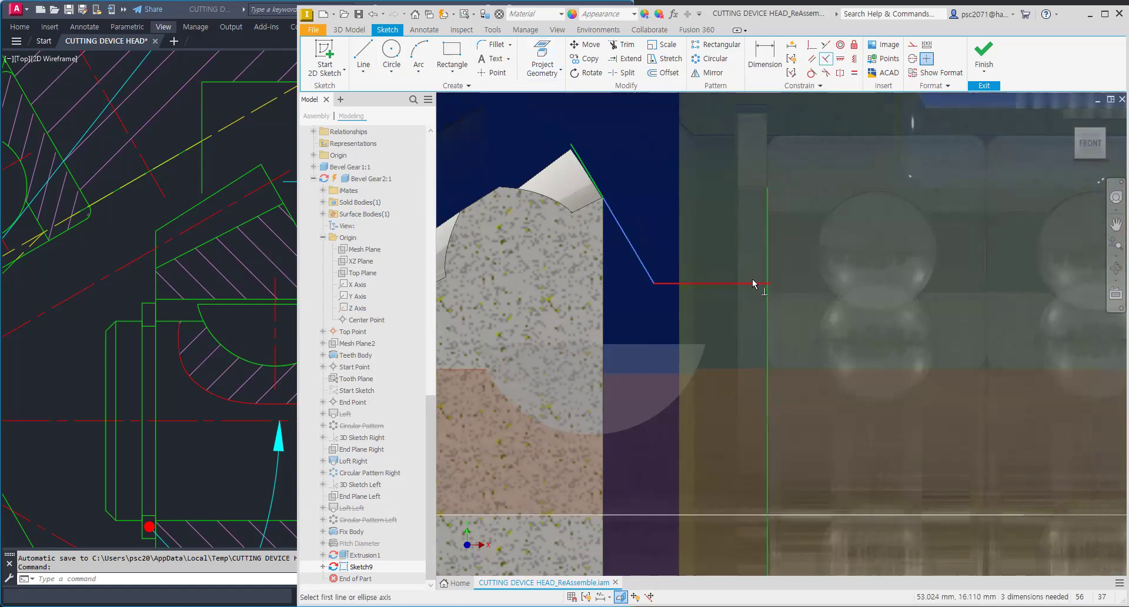
{"action": "left_click", "coordinate": [753, 282]}
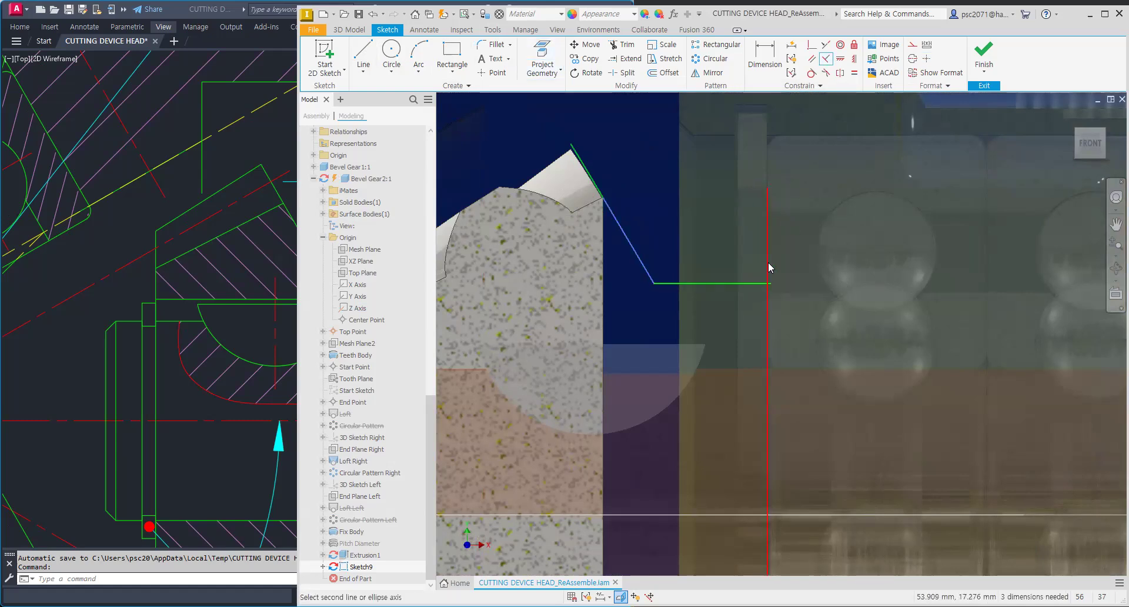
{"action": "left_click", "coordinate": [766, 259]}
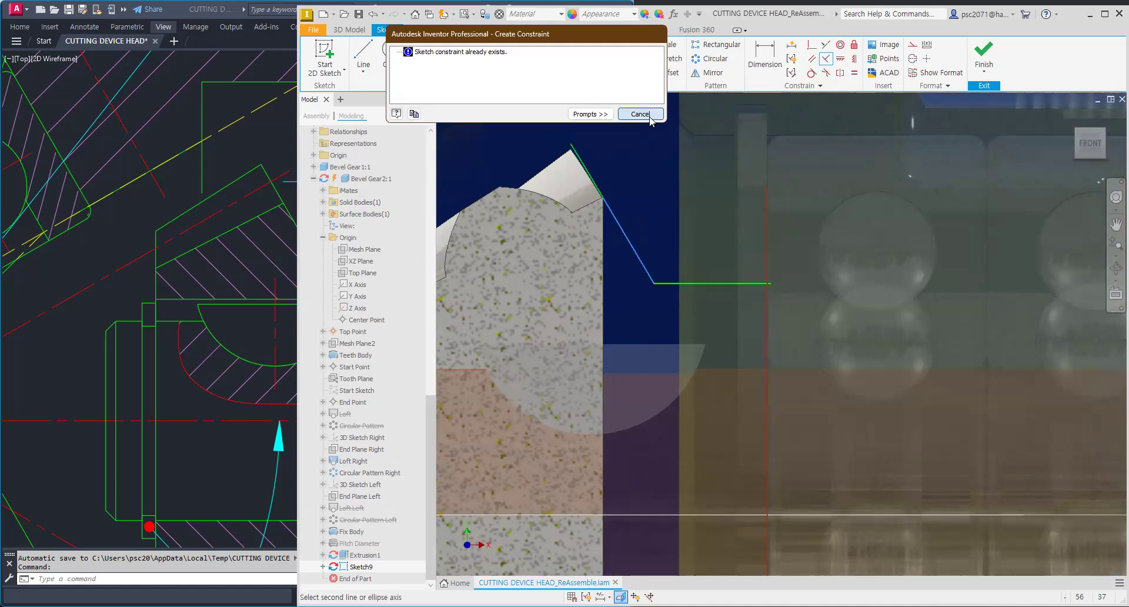
{"action": "key", "text": "Escape"}
{"action": "key", "text": "Escape"}
Step: Constrain the angled line collinear with the gear's projected cone edge
{"action": "left_click", "coordinate": [824, 47]}
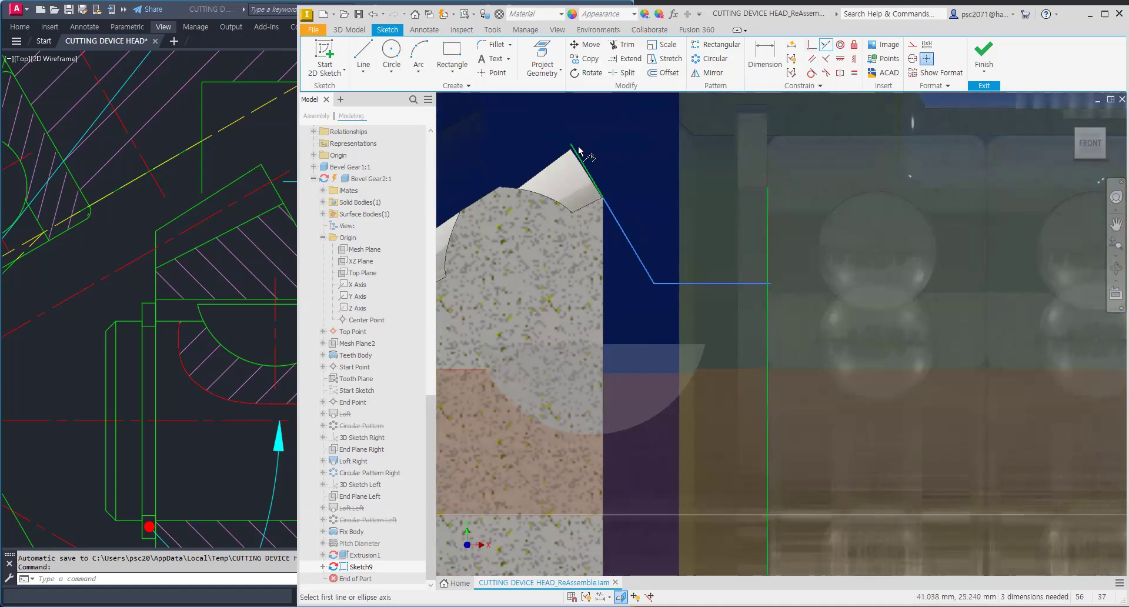
{"action": "left_click", "coordinate": [632, 244]}
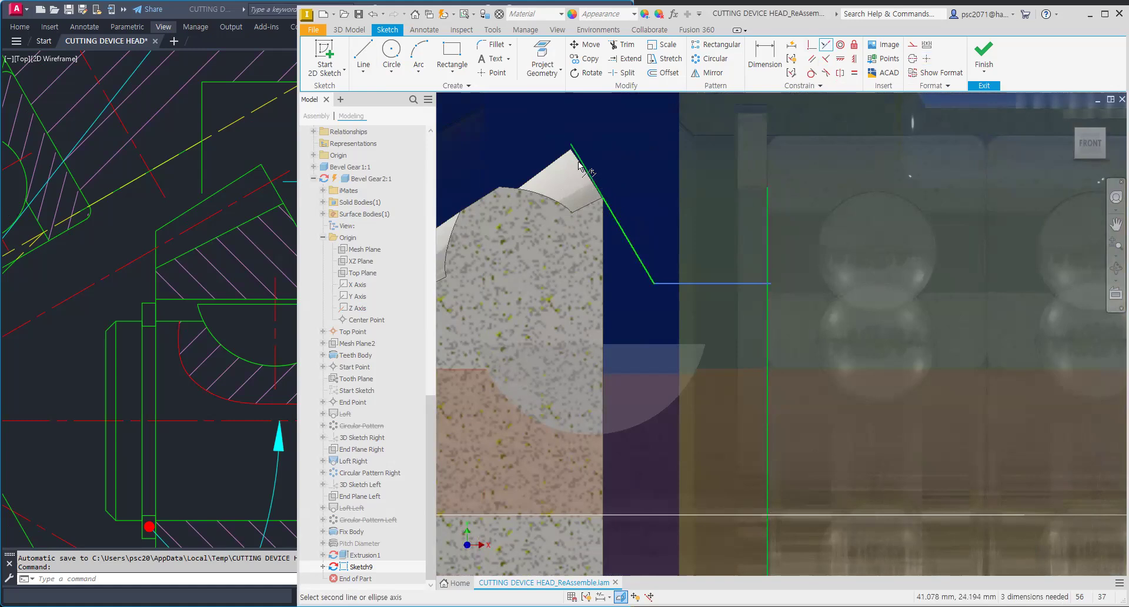
{"action": "scroll", "coordinate": [600, 194], "scroll_direction": "up", "scroll_amount": 4}
{"action": "left_click", "coordinate": [603, 197]}
{"action": "scroll", "coordinate": [649, 215], "scroll_direction": "down", "scroll_amount": 3}
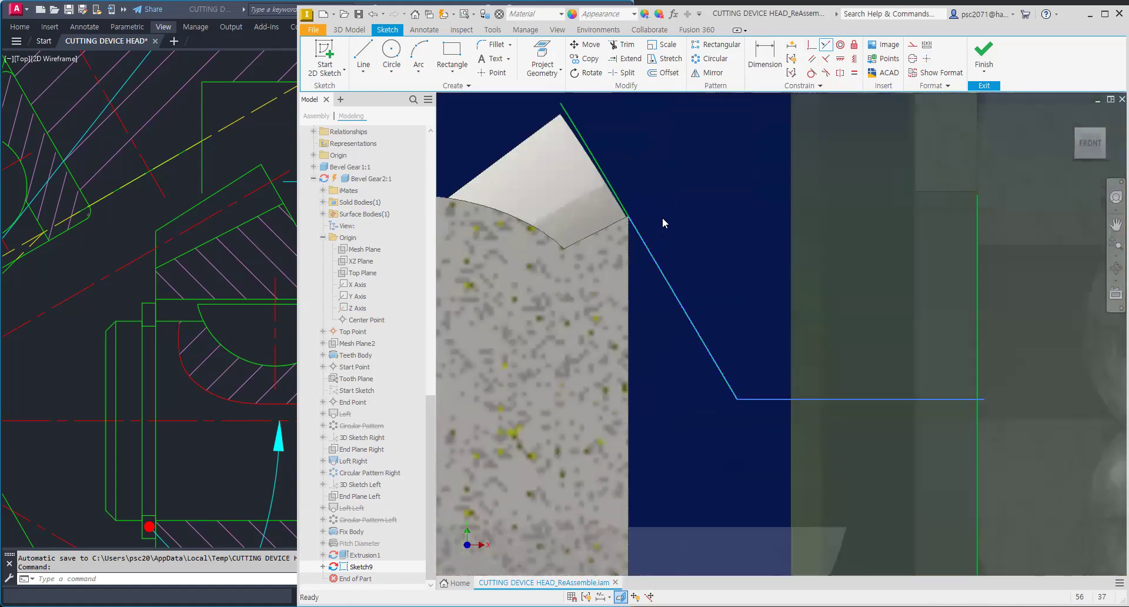
{"action": "key", "text": "Escape"}
{"action": "middle_click_drag", "start_coordinate": [607, 163], "coordinate": [600, 176]}
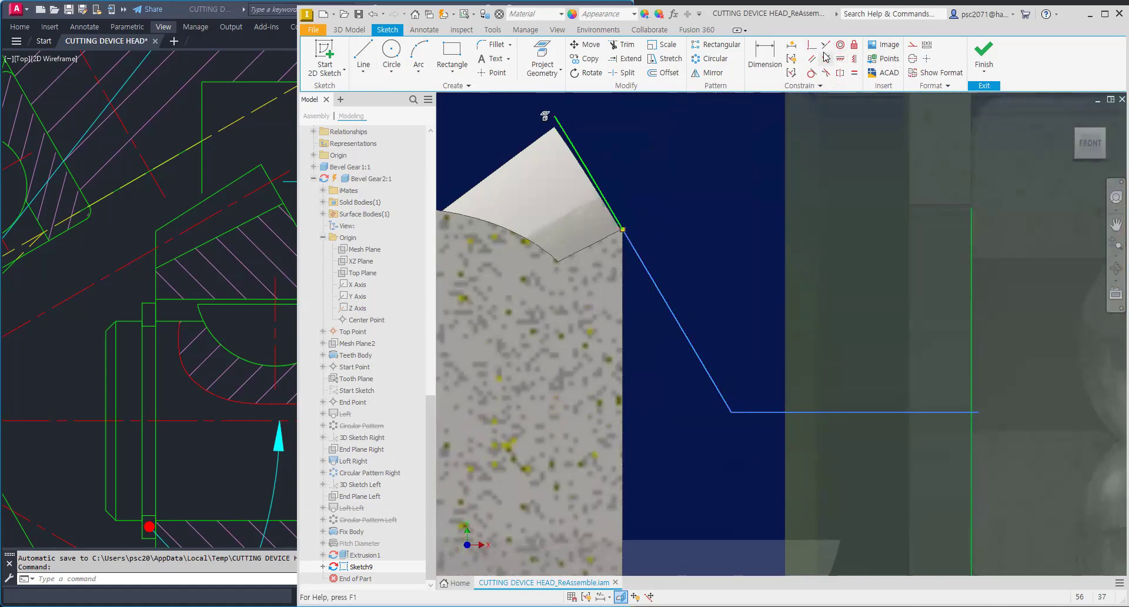
{"action": "left_click", "coordinate": [676, 321]}
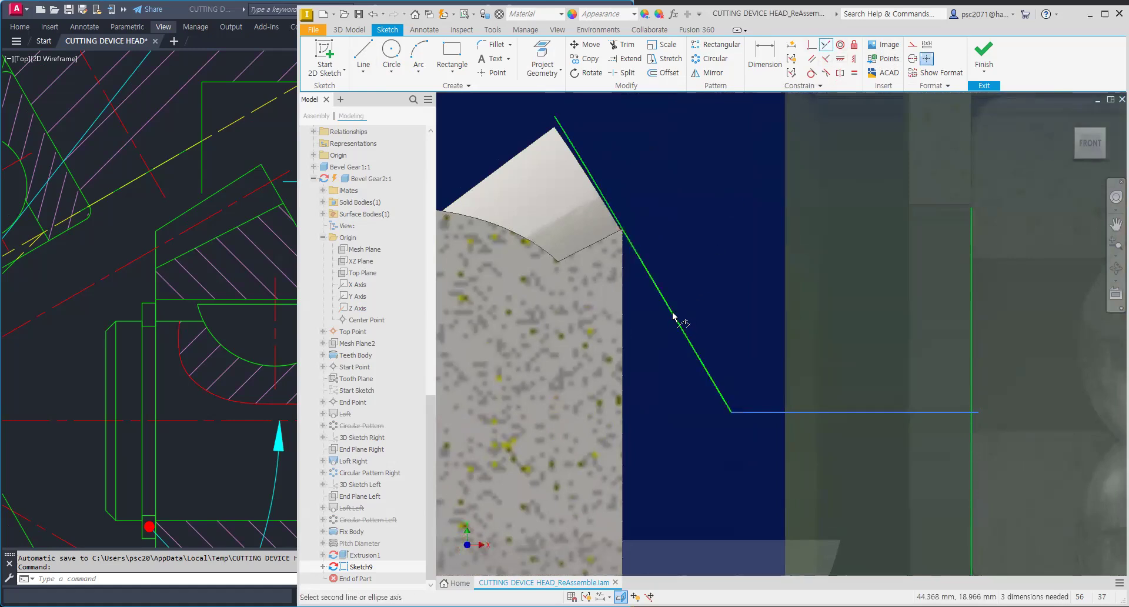
{"action": "key", "text": "Escape"}
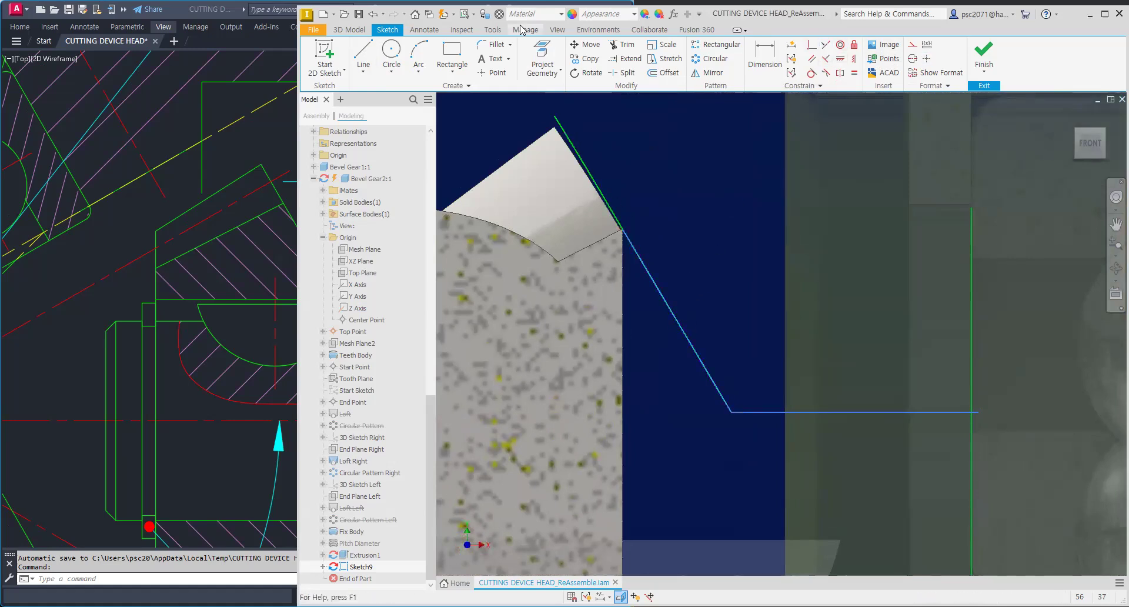
{"action": "left_click", "coordinate": [540, 47]}
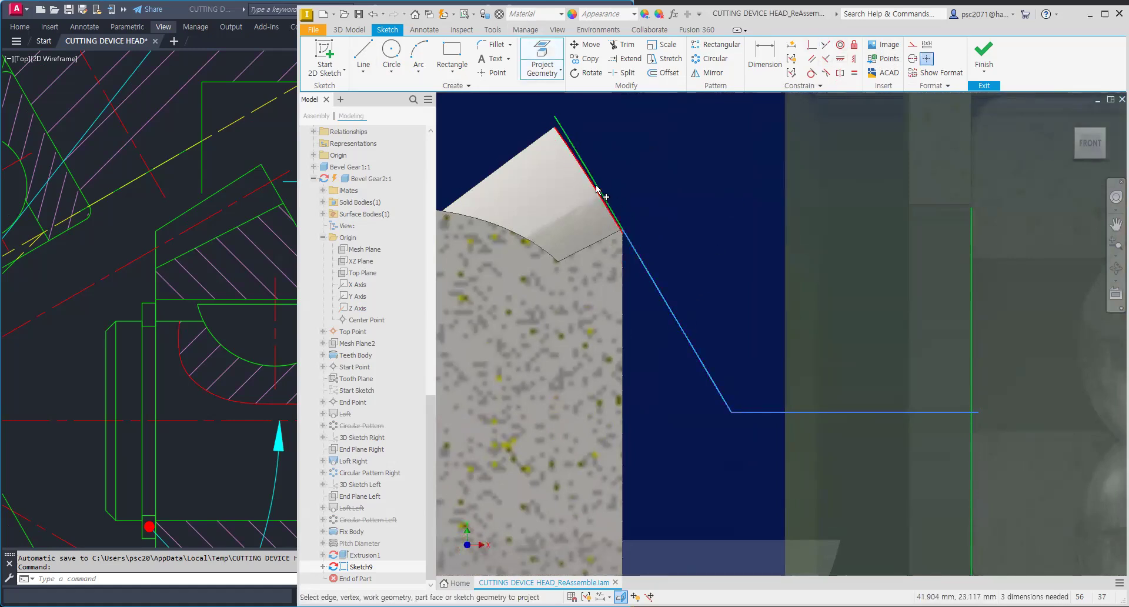
{"action": "scroll", "coordinate": [647, 179], "scroll_direction": "down", "scroll_amount": 3}
{"action": "key", "text": "Escape"}
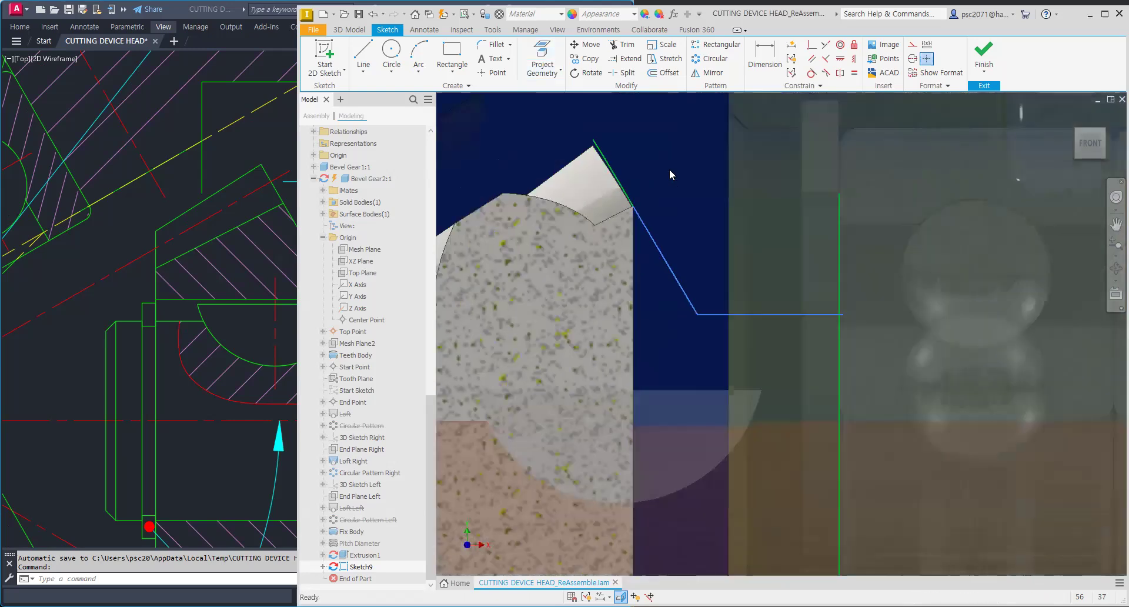
Step: Delete the angled line running from the tooth tip down to the horizontal segment
{"action": "scroll", "coordinate": [669, 168], "scroll_direction": "down", "scroll_amount": 3}
{"action": "scroll", "coordinate": [680, 205], "scroll_direction": "up", "scroll_amount": 4}
{"action": "scroll", "coordinate": [644, 207], "scroll_direction": "up", "scroll_amount": 2}
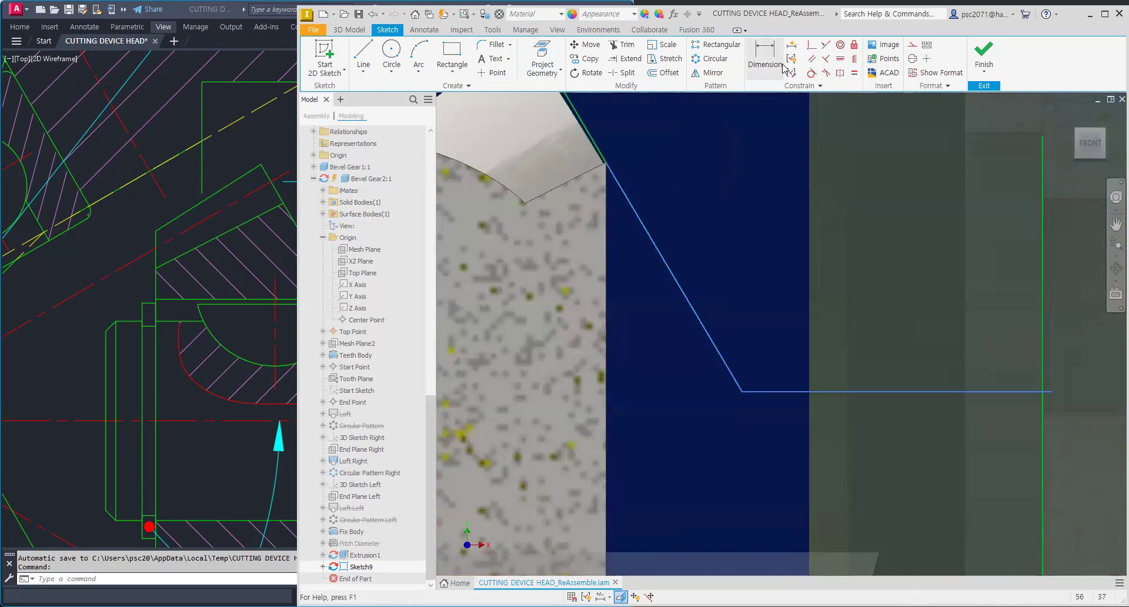
{"action": "left_click", "coordinate": [813, 62]}
{"action": "left_click", "coordinate": [630, 202]}
{"action": "key", "text": "Escape"}
{"action": "scroll", "coordinate": [631, 168], "scroll_direction": "down", "scroll_amount": 2}
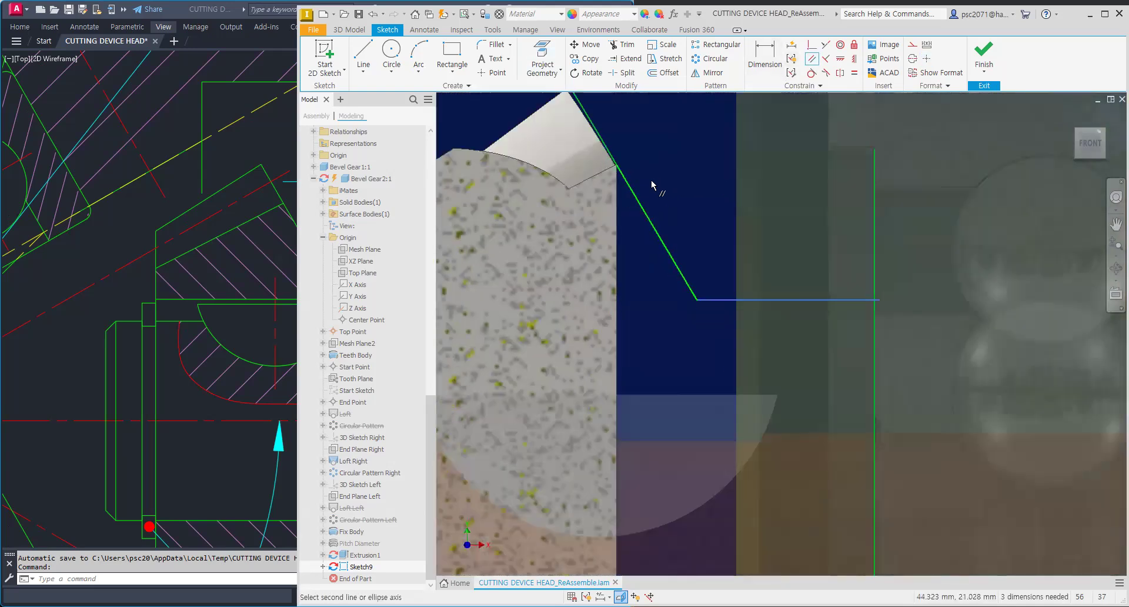
{"action": "left_click_drag", "start_coordinate": [638, 201], "coordinate": [659, 216]}
{"action": "middle_click_drag", "start_coordinate": [659, 218], "coordinate": [671, 239]}
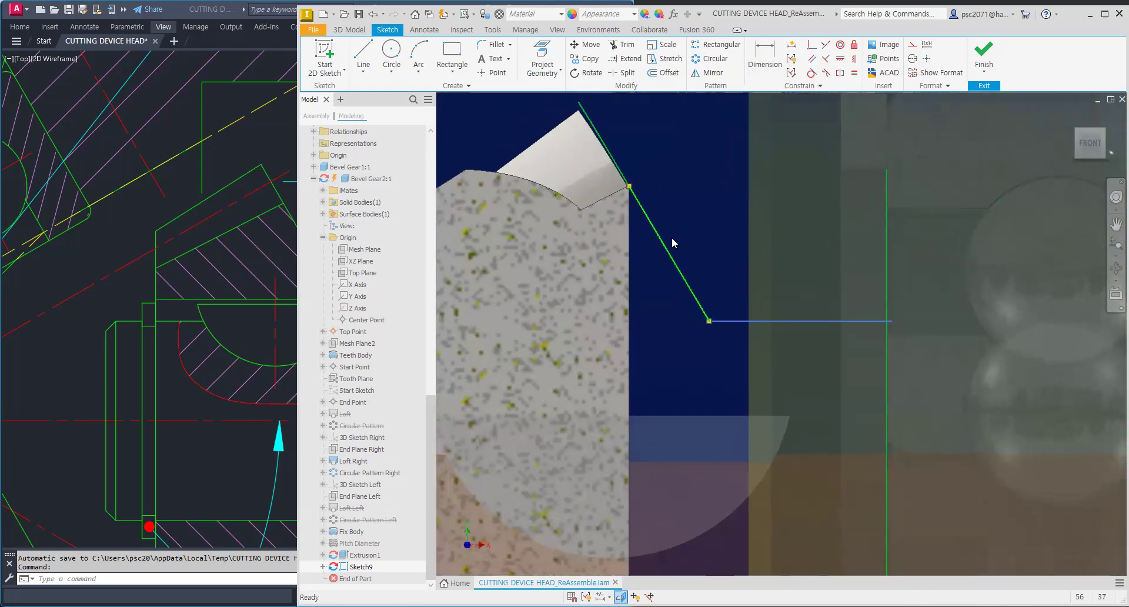
{"action": "left_click", "coordinate": [659, 244]}
{"action": "key", "text": "Delete"}
Step: Try to redraw and constrain an angled line along the gear's projected cone edge
{"action": "key", "text": "l"}
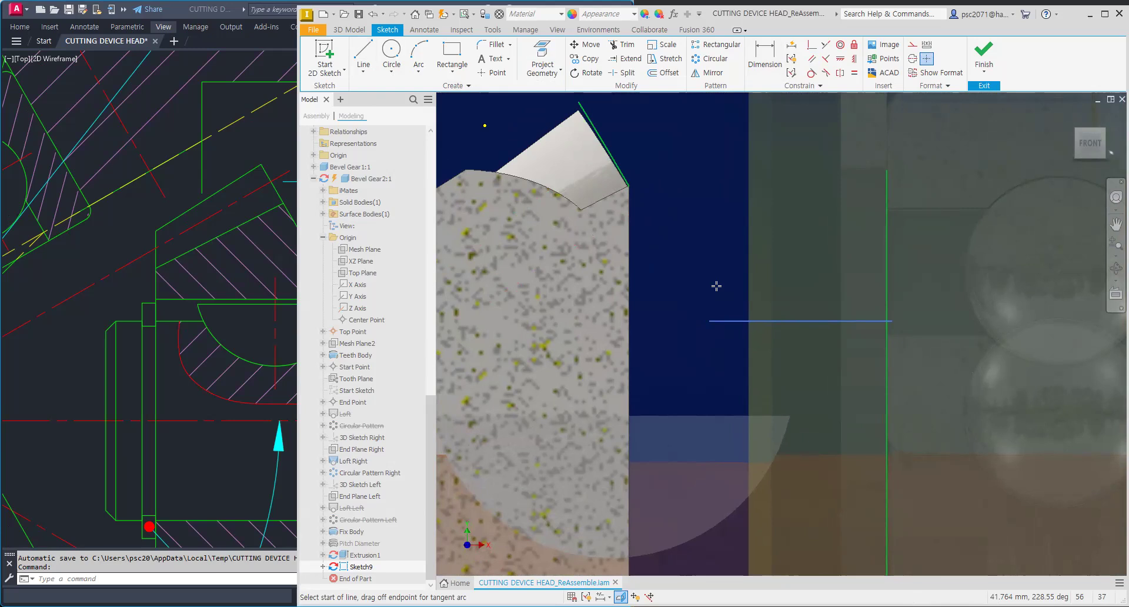
{"action": "left_click", "coordinate": [825, 45]}
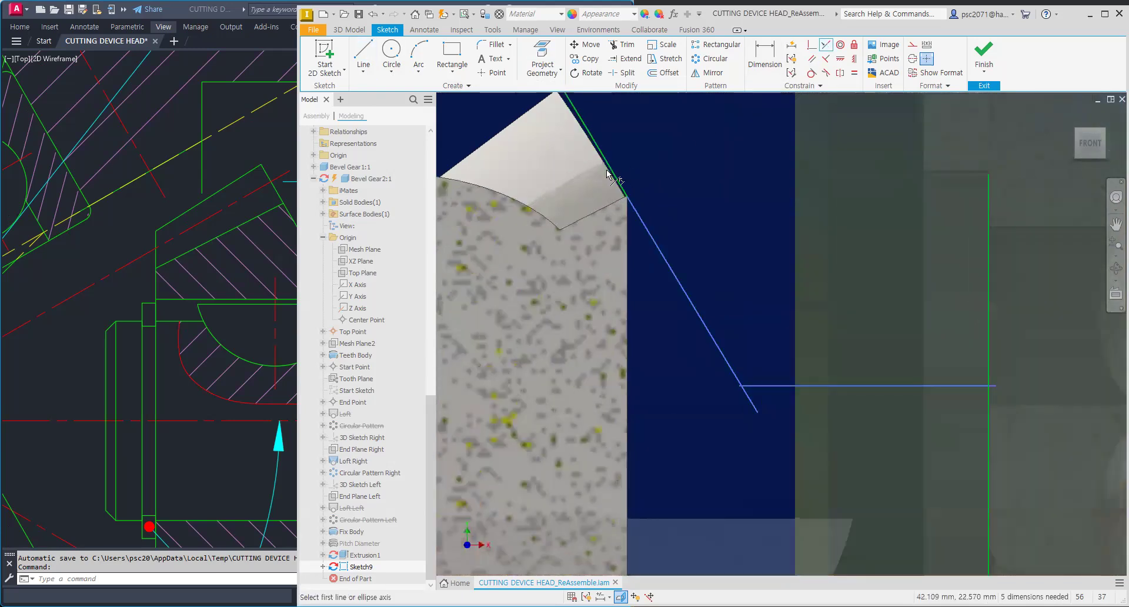
{"action": "left_click", "coordinate": [542, 58]}
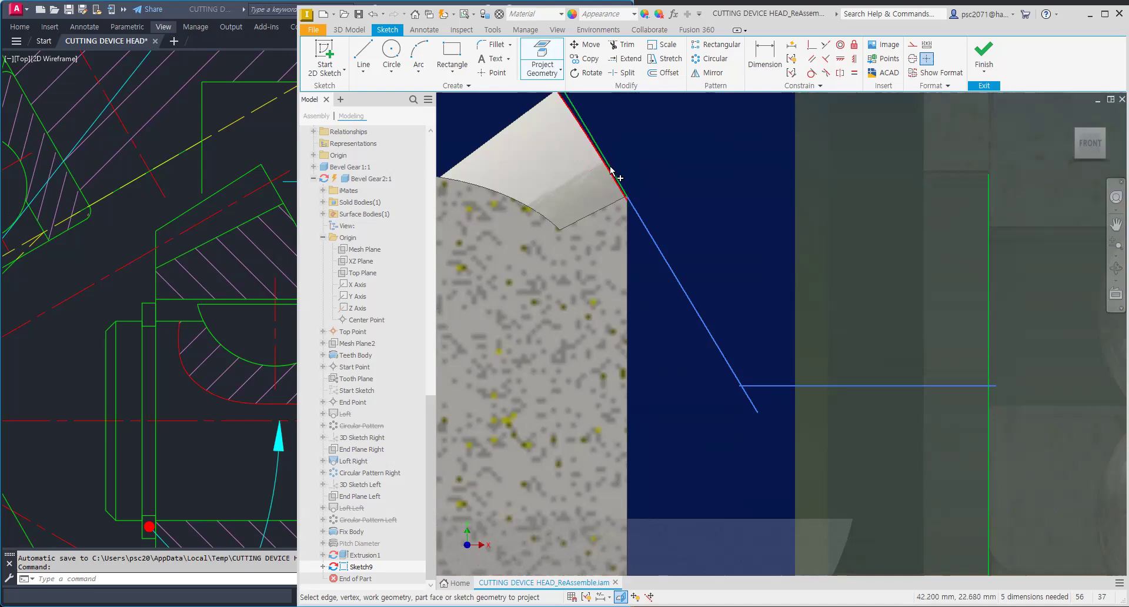
{"action": "scroll", "coordinate": [615, 170], "scroll_direction": "up", "scroll_amount": 1}
{"action": "scroll", "coordinate": [616, 172], "scroll_direction": "down", "scroll_amount": 1}
{"action": "key", "text": "Escape"}
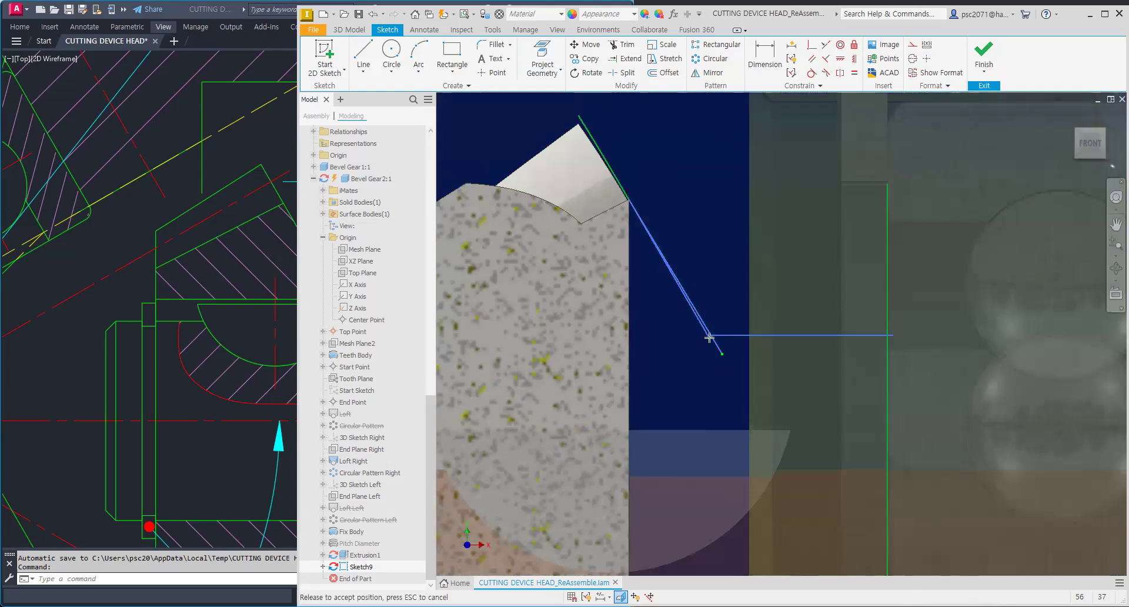
{"action": "scroll", "coordinate": [706, 343], "scroll_direction": "up", "scroll_amount": 2}
{"action": "scroll", "coordinate": [704, 340], "scroll_direction": "down", "scroll_amount": 3}
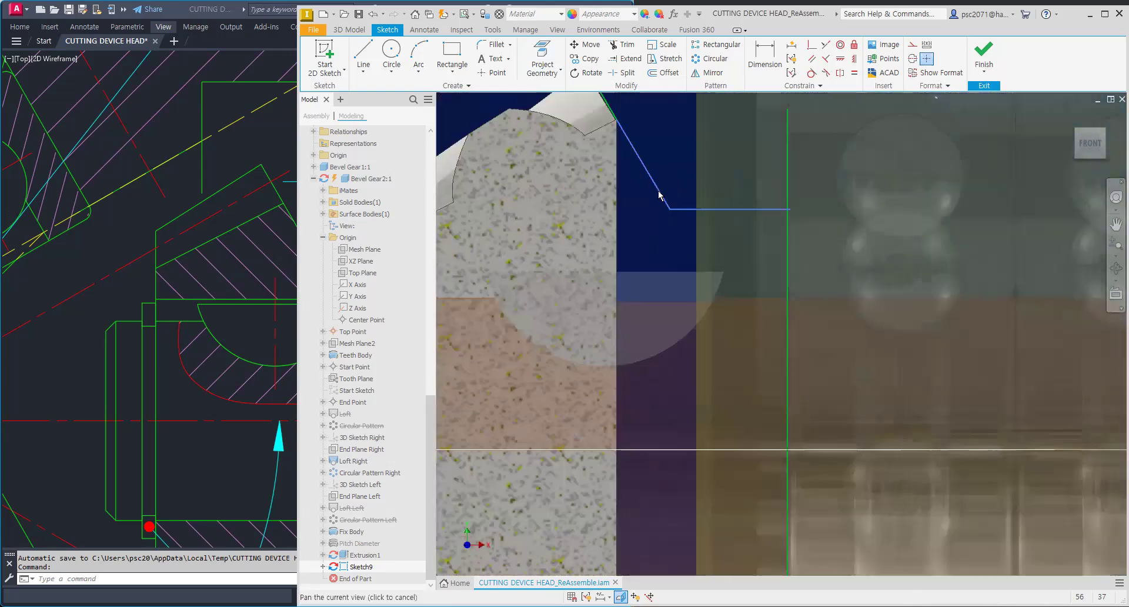
Step: Measure the vertical distance from the shaft axis to the hub edge in the AutoCAD drawing with a linear dimension
{"action": "left_click", "coordinate": [152, 207]}
{"action": "key", "text": "Escape"}
{"action": "key", "text": "Escape"}
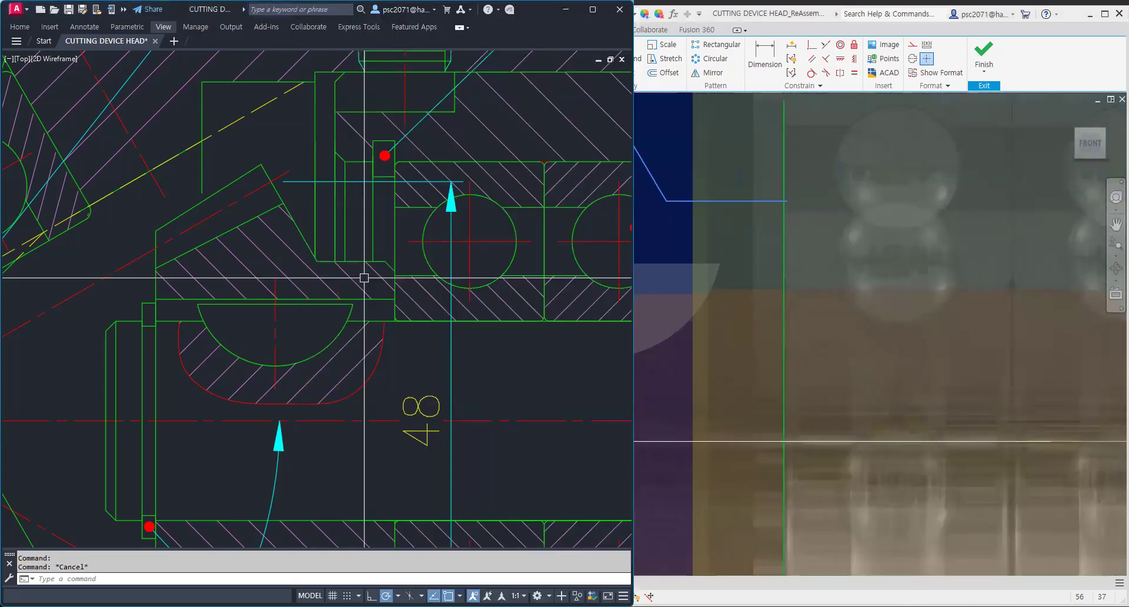
{"action": "type", "text": "dli"}
{"action": "key", "text": "Return"}
{"action": "left_click", "coordinate": [385, 273]}
{"action": "left_click", "coordinate": [388, 420]}
{"action": "key", "text": "Escape"}
Step: Dimension the horizontal line 16 mm above the gear's axis line
{"action": "left_click", "coordinate": [719, 168]}
{"action": "scroll", "coordinate": [706, 270], "scroll_direction": "up", "scroll_amount": 5}
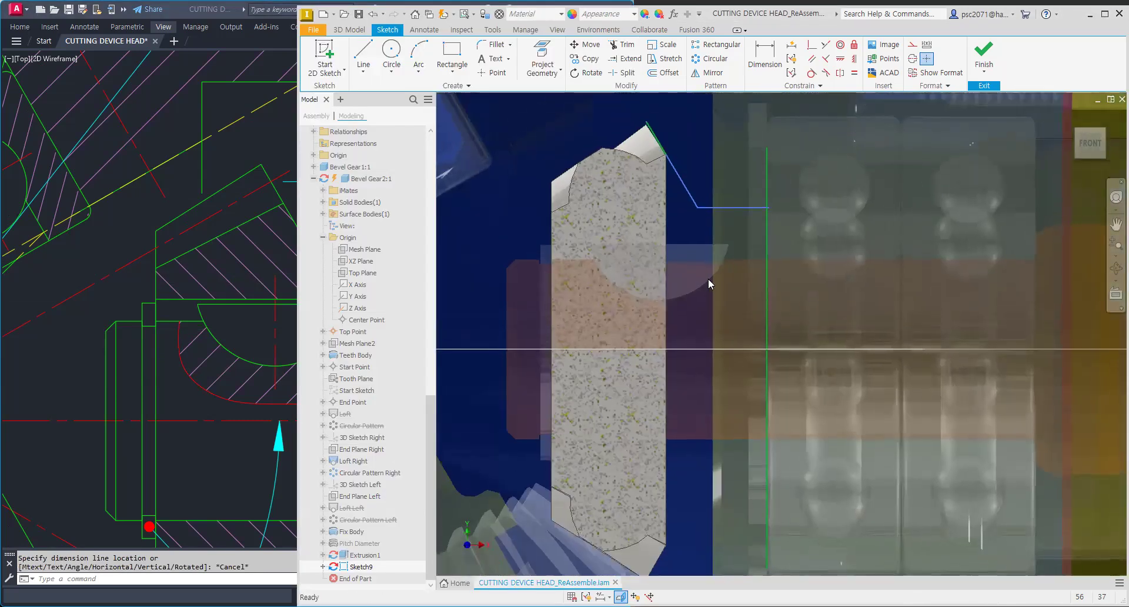
{"action": "left_click", "coordinate": [363, 56]}
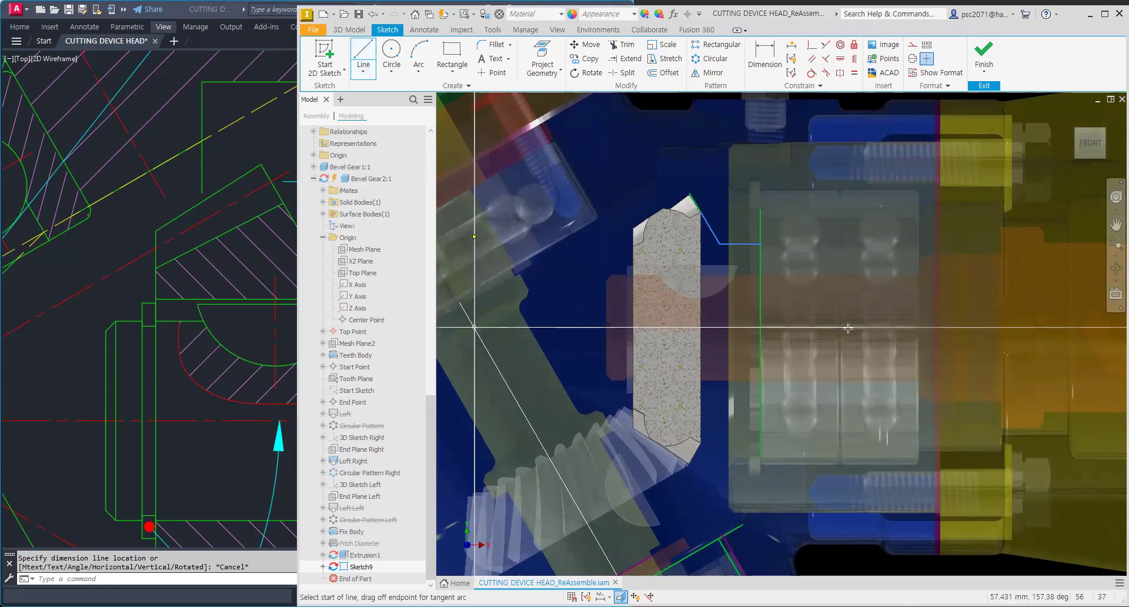
{"action": "key", "text": "d"}
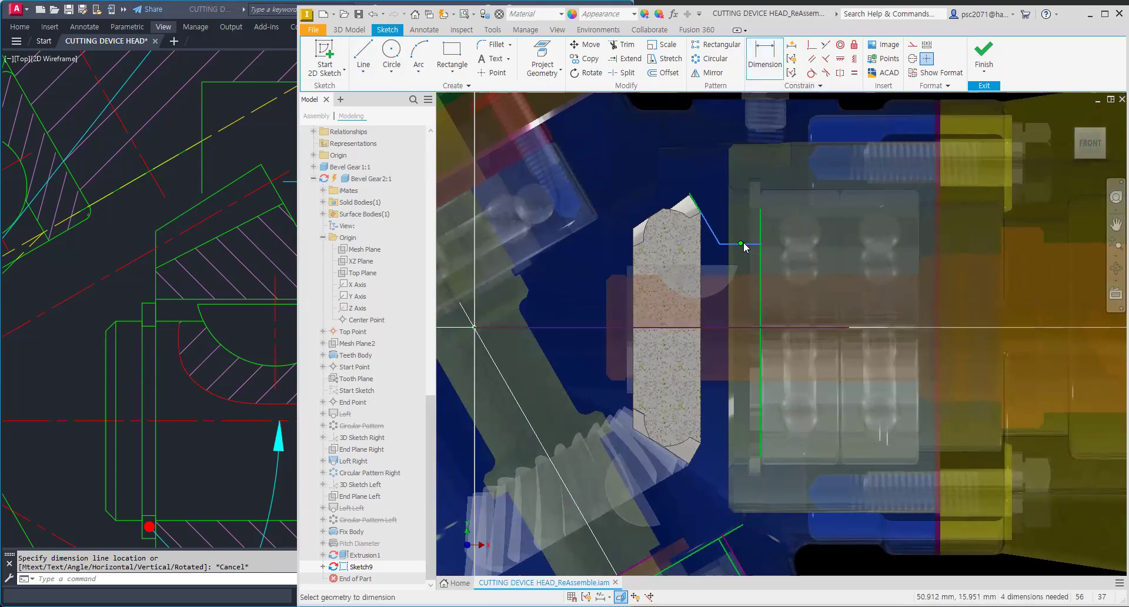
{"action": "left_click", "coordinate": [747, 329]}
{"action": "left_click", "coordinate": [740, 243]}
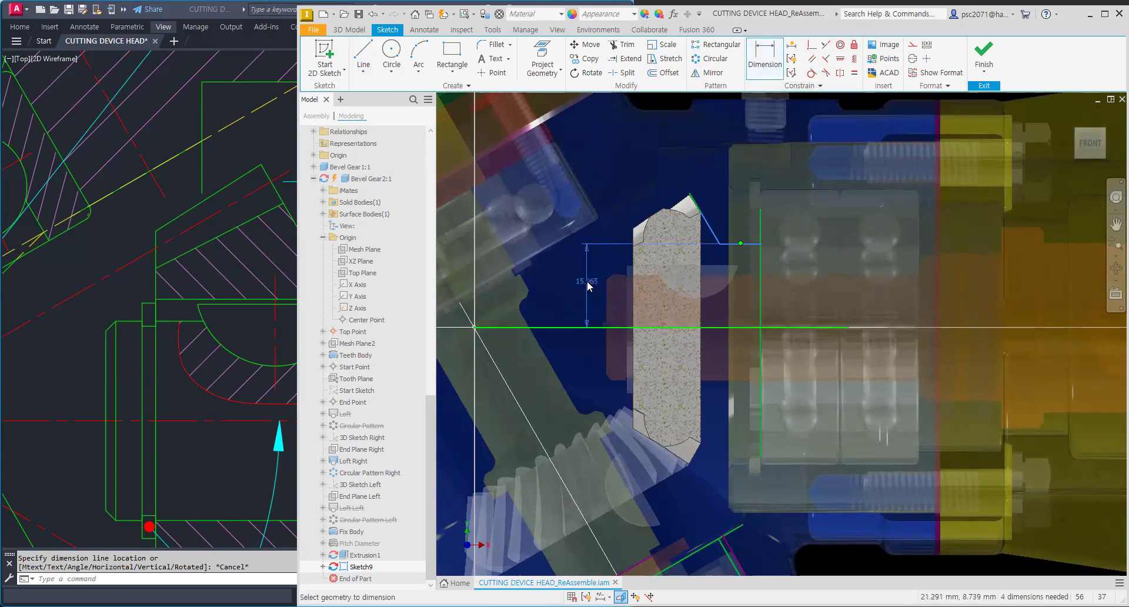
{"action": "left_click", "coordinate": [587, 282]}
{"action": "type", "text": "16"}
{"action": "key", "text": "Return"}
Step: Delete the angled line beside the gear tooth
{"action": "scroll", "coordinate": [748, 253], "scroll_direction": "up", "scroll_amount": 3}
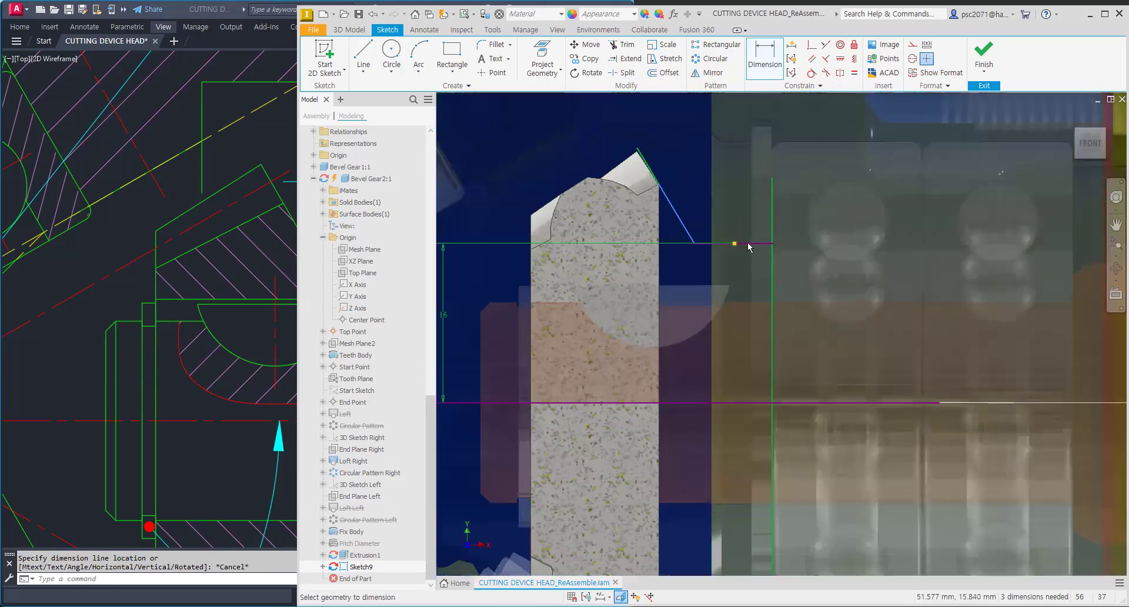
{"action": "scroll", "coordinate": [661, 194], "scroll_direction": "up", "scroll_amount": 3}
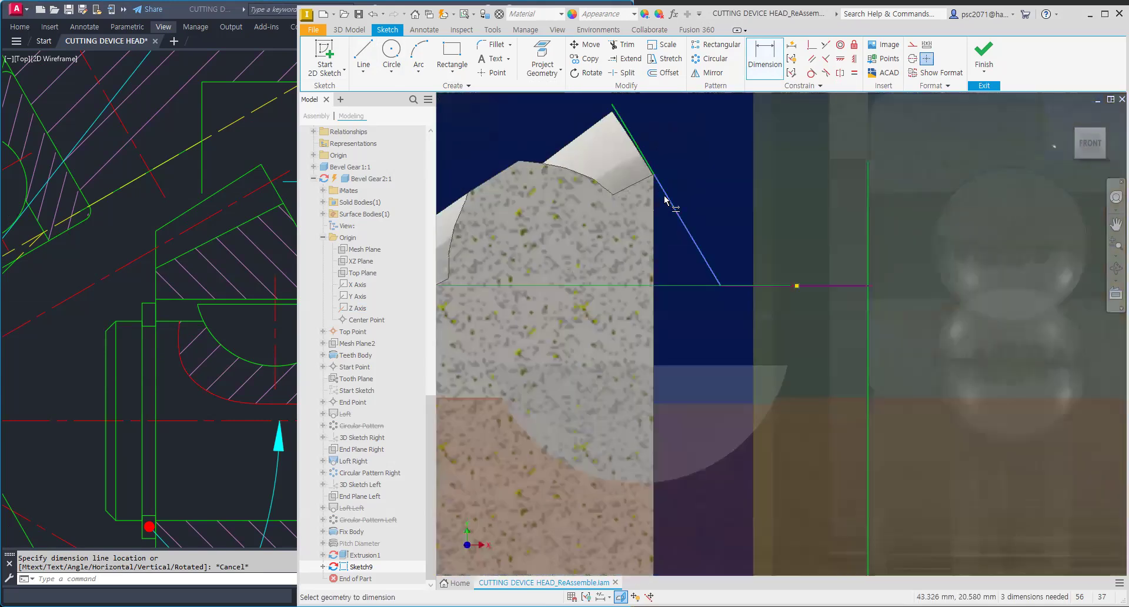
{"action": "left_click", "coordinate": [546, 65]}
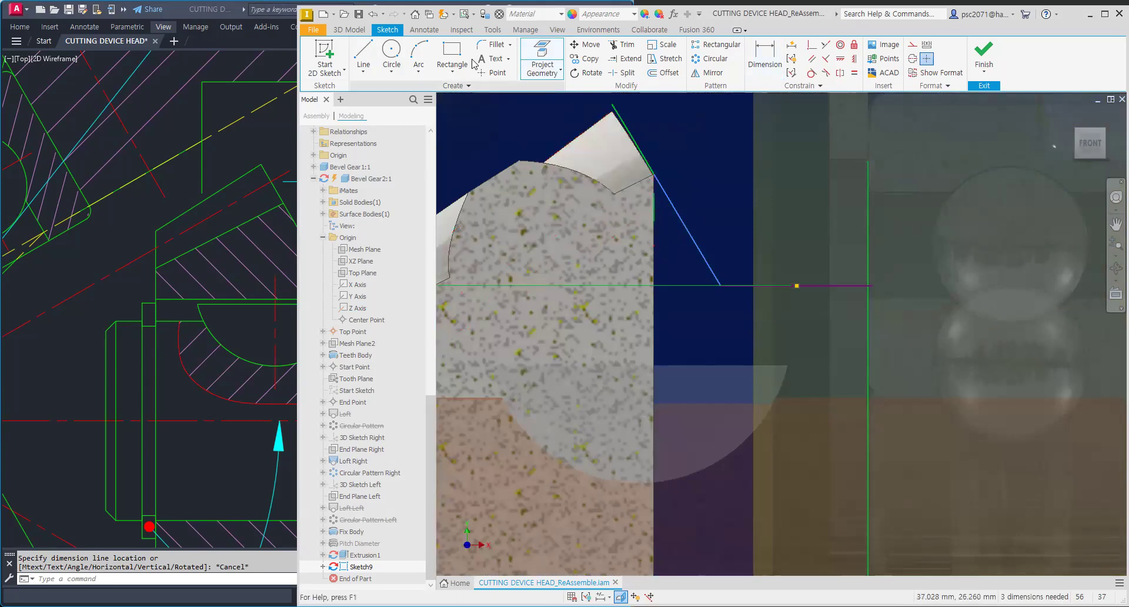
{"action": "left_click", "coordinate": [363, 56]}
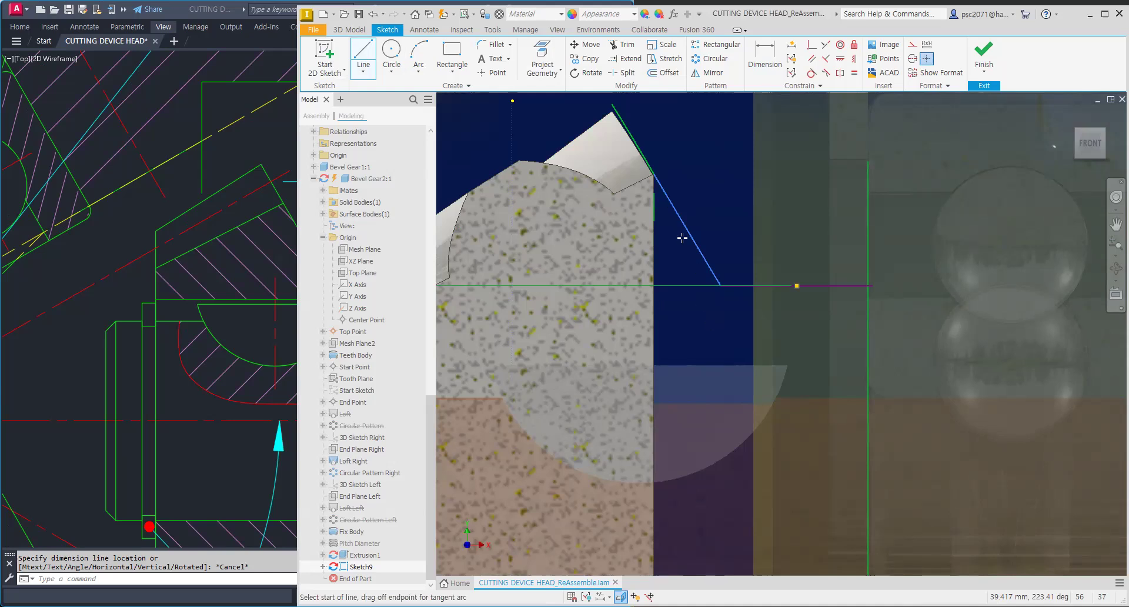
{"action": "scroll", "coordinate": [676, 228], "scroll_direction": "up", "scroll_amount": 3}
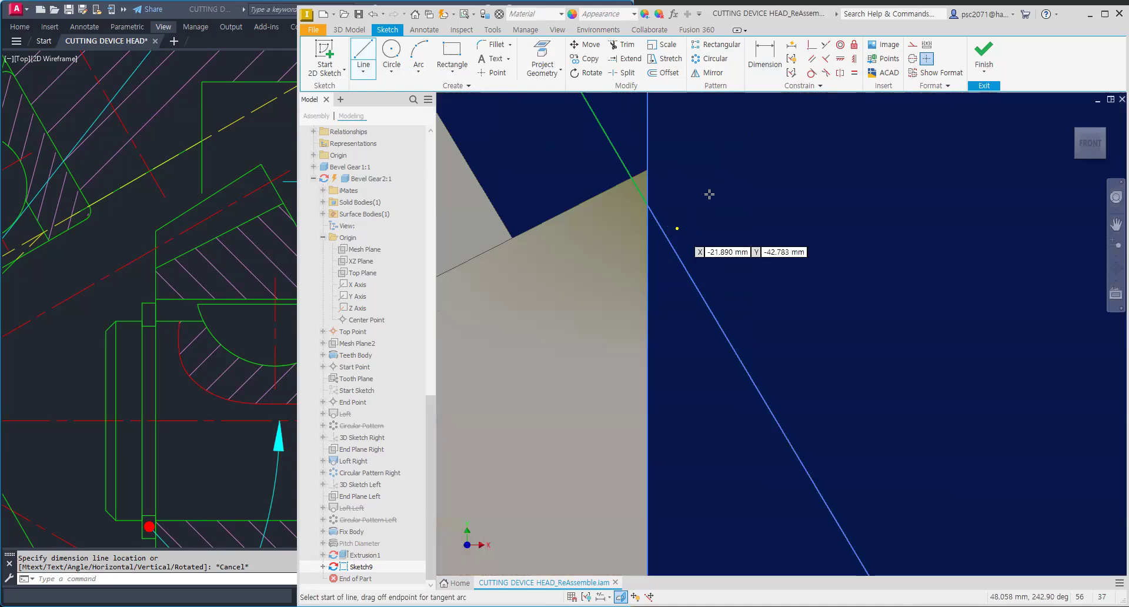
{"action": "key", "text": "Escape"}
{"action": "scroll", "coordinate": [709, 195], "scroll_direction": "down", "scroll_amount": 3}
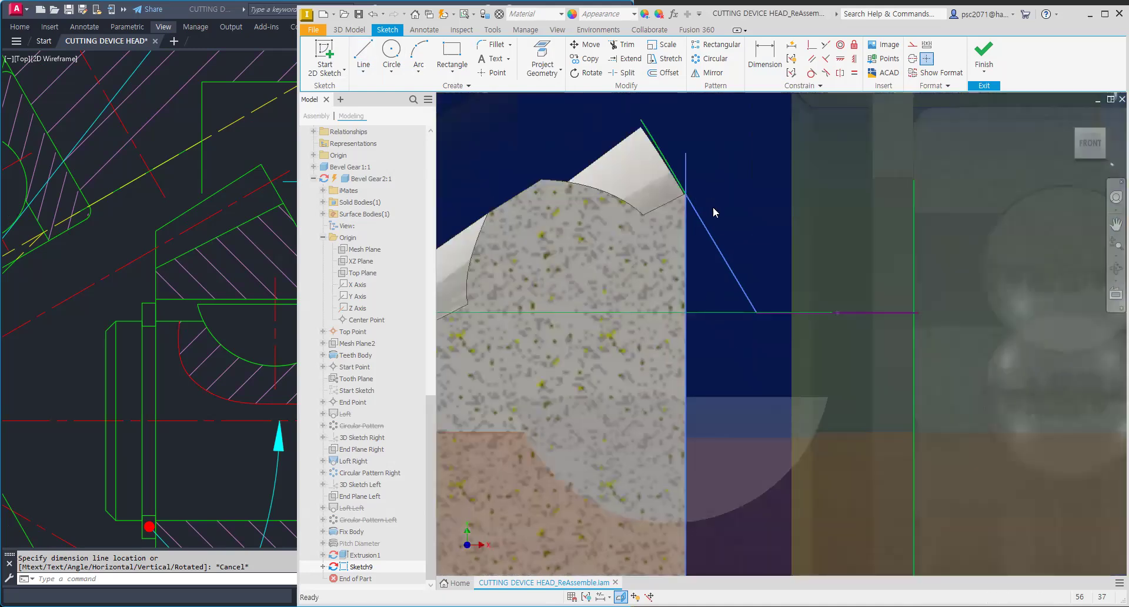
{"action": "scroll", "coordinate": [714, 207], "scroll_direction": "up", "scroll_amount": 3}
{"action": "scroll", "coordinate": [774, 295], "scroll_direction": "down", "scroll_amount": 4}
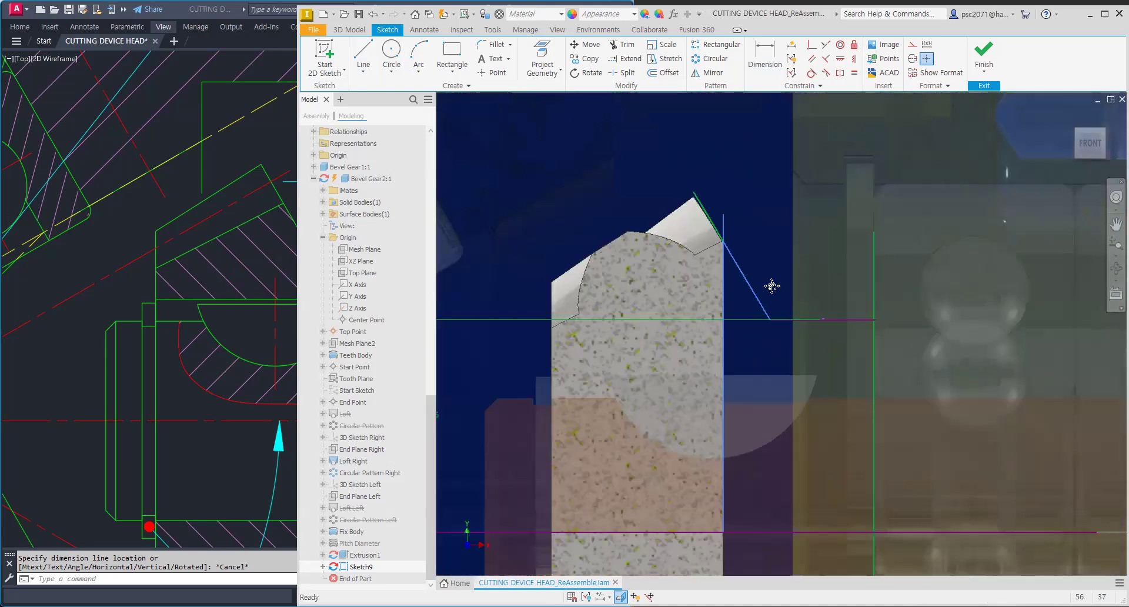
{"action": "middle_click_drag", "start_coordinate": [772, 286], "coordinate": [715, 211]}
{"action": "scroll", "coordinate": [699, 210], "scroll_direction": "down", "scroll_amount": 2}
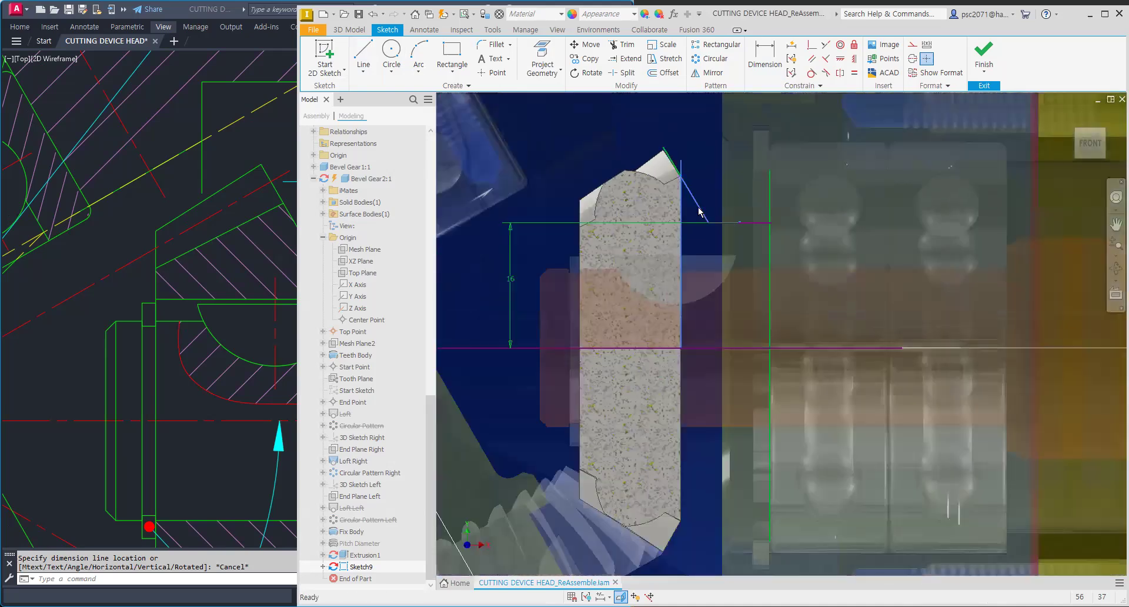
{"action": "scroll", "coordinate": [699, 207], "scroll_direction": "up", "scroll_amount": 2}
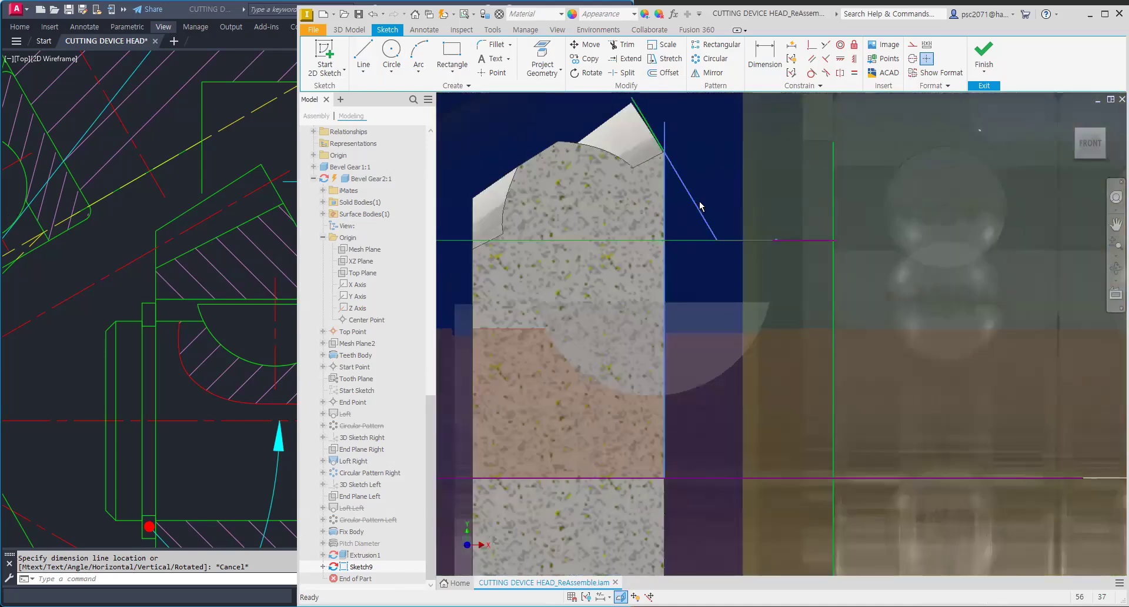
{"action": "left_click", "coordinate": [695, 204]}
{"action": "key", "text": "Delete"}
{"action": "scroll", "coordinate": [709, 237], "scroll_direction": "down", "scroll_amount": 2}
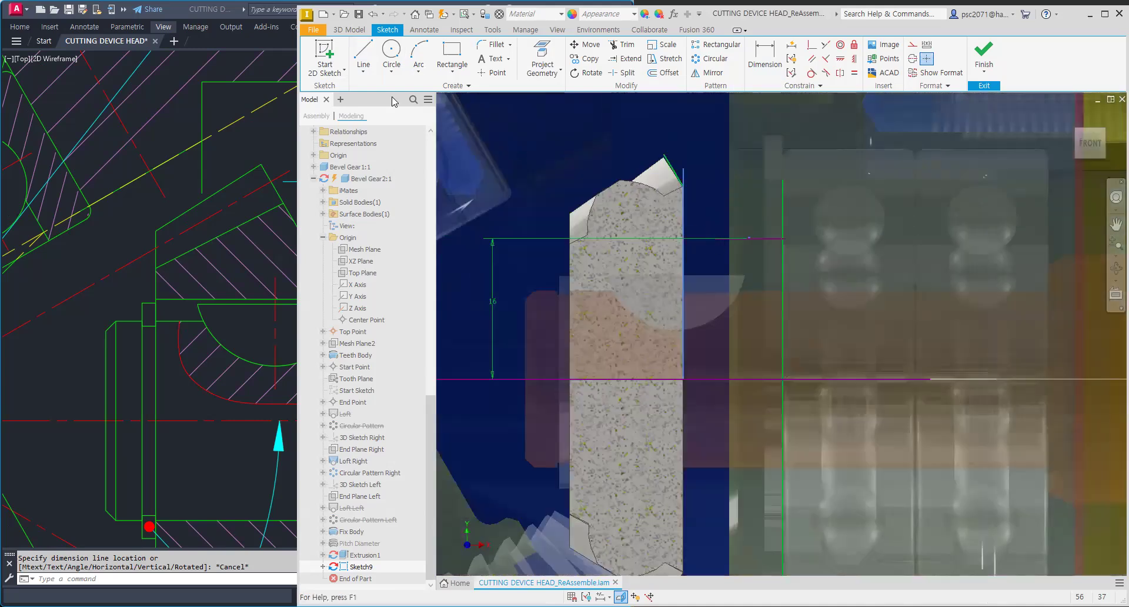
Step: Sketch a rectangle between the gear's back face, the horizontal line and the axis
{"action": "left_click", "coordinate": [452, 54]}
{"action": "scroll", "coordinate": [770, 250], "scroll_direction": "up", "scroll_amount": 3}
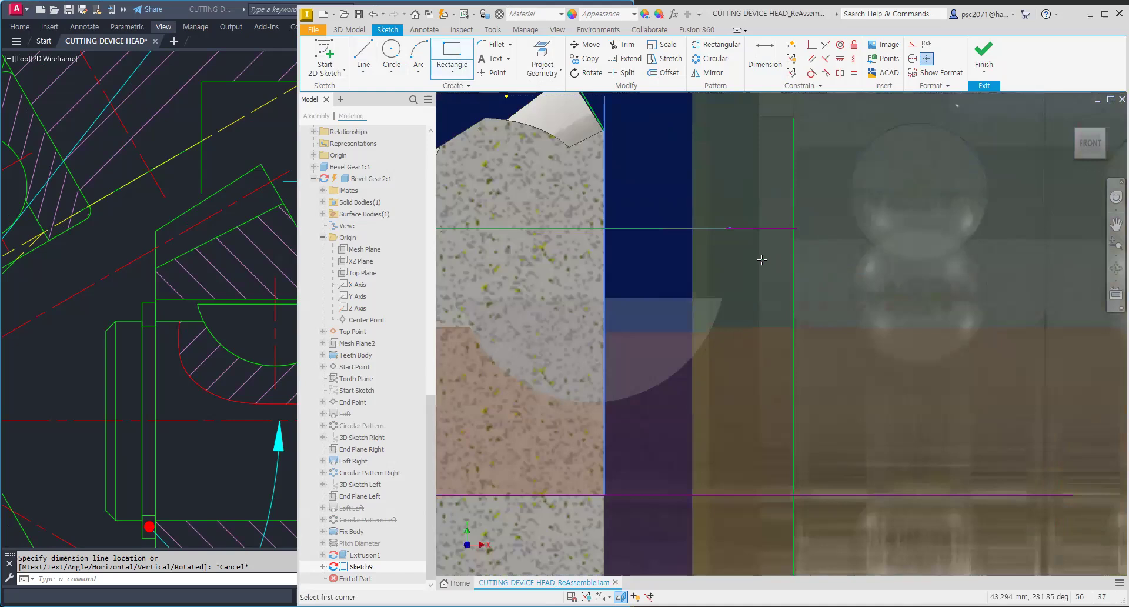
{"action": "scroll", "coordinate": [777, 316], "scroll_direction": "down", "scroll_amount": 5}
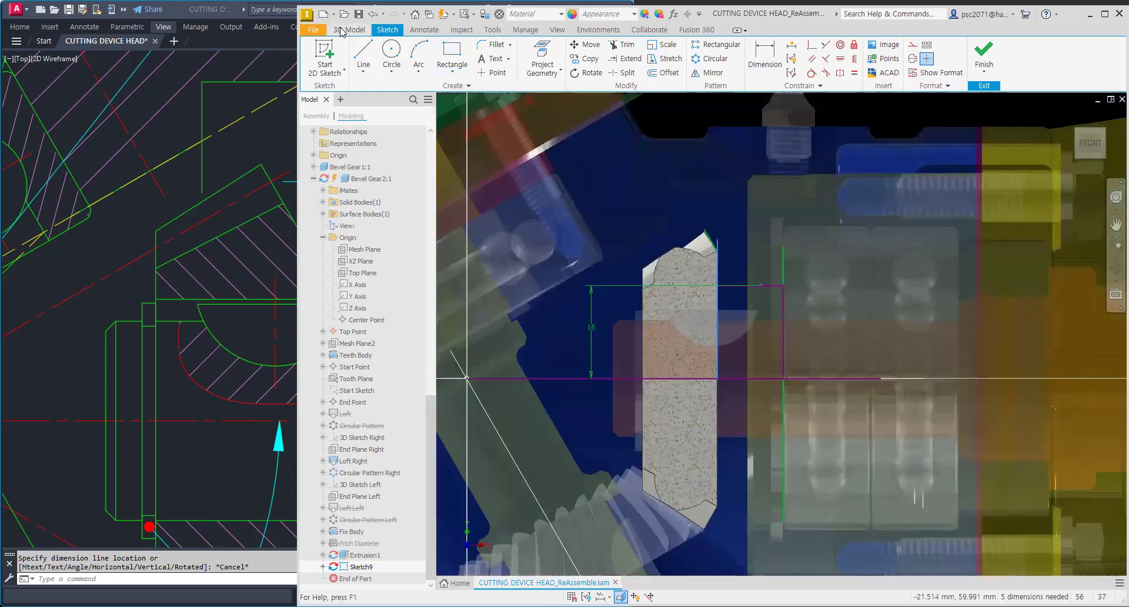
Step: Revolve the rectangle 360° about the gear axis to add a hub to the gear
{"action": "left_click", "coordinate": [349, 30]}
{"action": "left_click", "coordinate": [391, 55]}
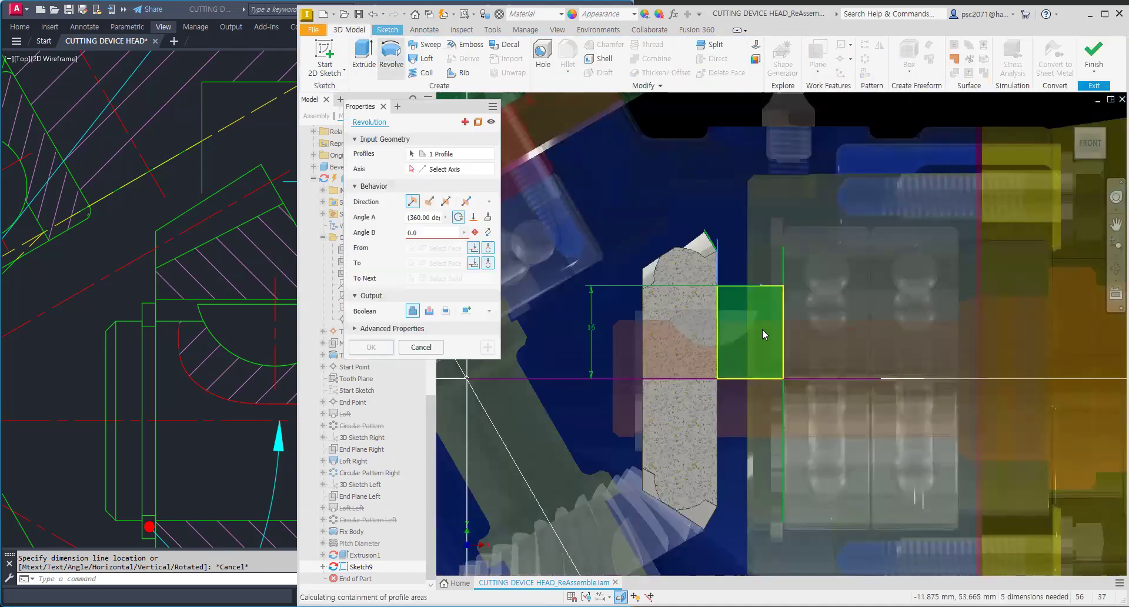
{"action": "left_click", "coordinate": [749, 385]}
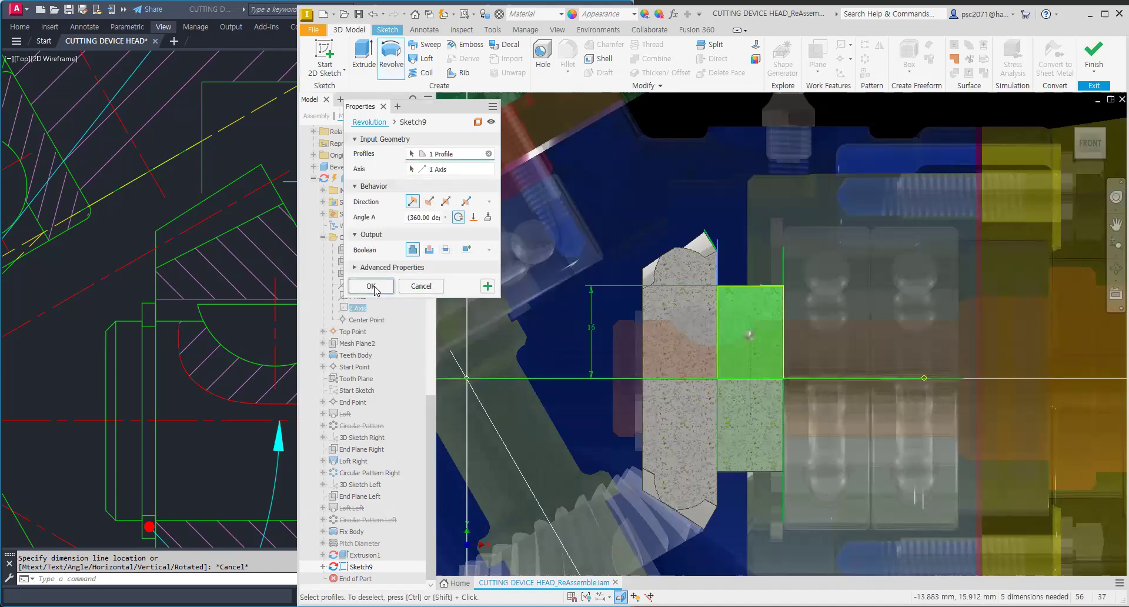
{"action": "key", "text": "Return"}
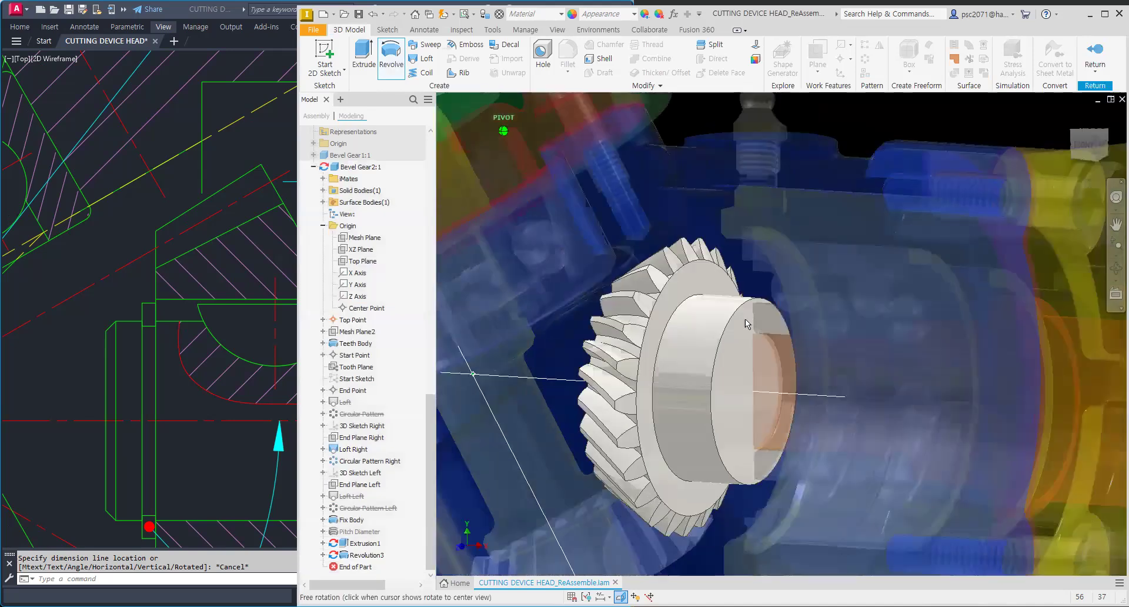
Step: Orbit around the gear and view the new hub from the side
{"action": "scroll", "coordinate": [690, 296], "scroll_direction": "up", "scroll_amount": 3}
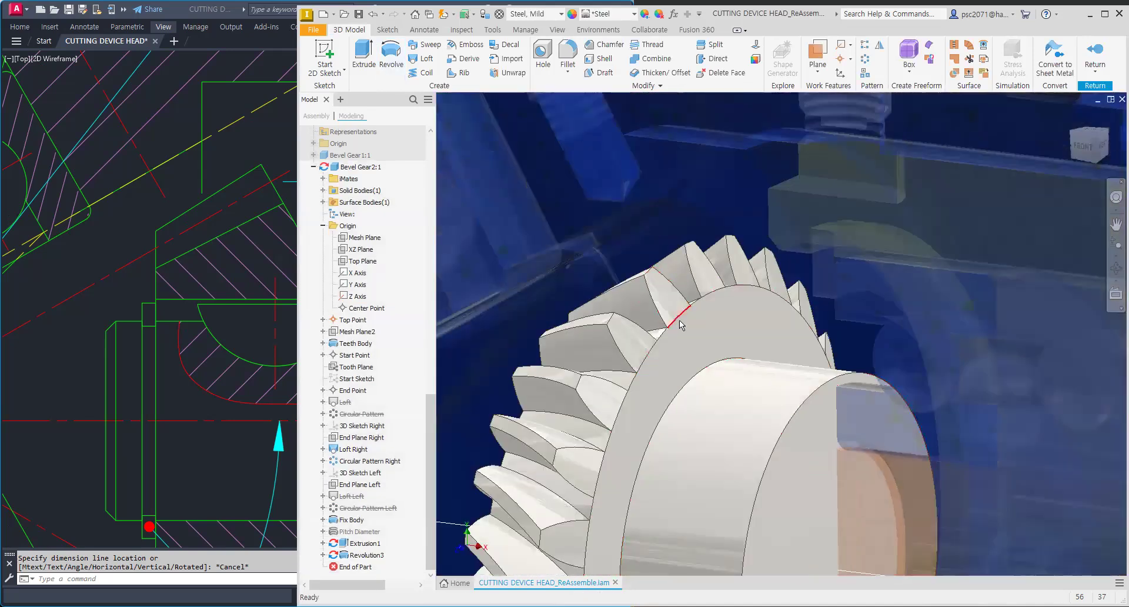
{"action": "mouse_move", "coordinate": [685, 304]}
{"action": "middle_mouse_down", "text": "shift"}
{"action": "mouse_move", "coordinate": [709, 286]}
{"action": "mouse_move", "coordinate": [654, 281]}
{"action": "mouse_move", "coordinate": [823, 203]}
{"action": "middle_mouse_up", "text": "shift"}
{"action": "left_click", "coordinate": [1089, 145]}
{"action": "scroll", "coordinate": [780, 381], "scroll_direction": "up", "scroll_amount": 5}
{"action": "scroll", "coordinate": [823, 229], "scroll_direction": "up", "scroll_amount": 5}
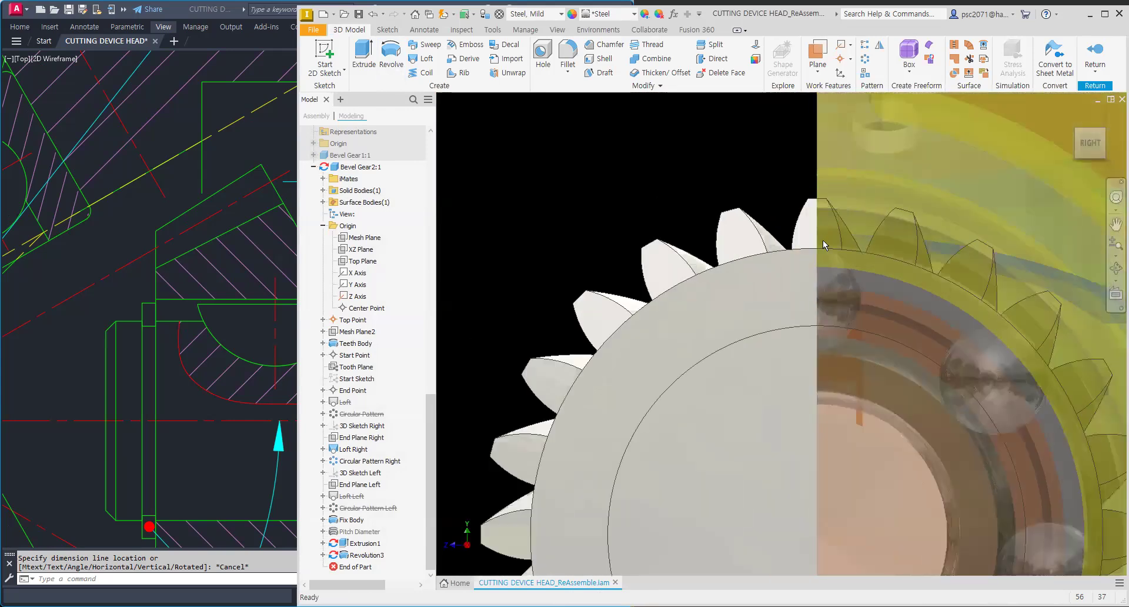
Step: Start a new 2D sketch on the second bevel gear's Mesh Plane
{"action": "mouse_move", "coordinate": [846, 256]}
{"action": "middle_mouse_down", "text": "shift"}
{"action": "mouse_move", "coordinate": [868, 267]}
{"action": "mouse_move", "coordinate": [912, 365]}
{"action": "mouse_move", "coordinate": [873, 317]}
{"action": "mouse_move", "coordinate": [850, 312]}
{"action": "mouse_move", "coordinate": [875, 316]}
{"action": "middle_mouse_up", "text": "shift"}
{"action": "scroll", "coordinate": [895, 342], "scroll_direction": "down", "scroll_amount": 5}
{"action": "middle_click_drag", "start_coordinate": [913, 325], "coordinate": [923, 334], "text": "shift"}
{"action": "scroll", "coordinate": [892, 324], "scroll_direction": "up", "scroll_amount": 3}
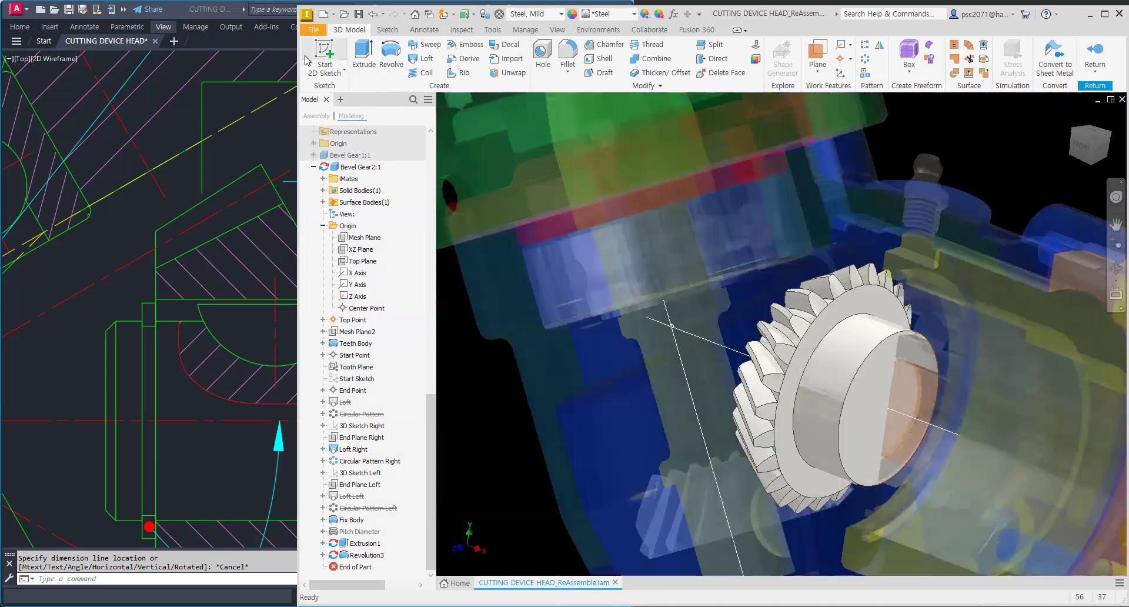
{"action": "left_click", "coordinate": [324, 56]}
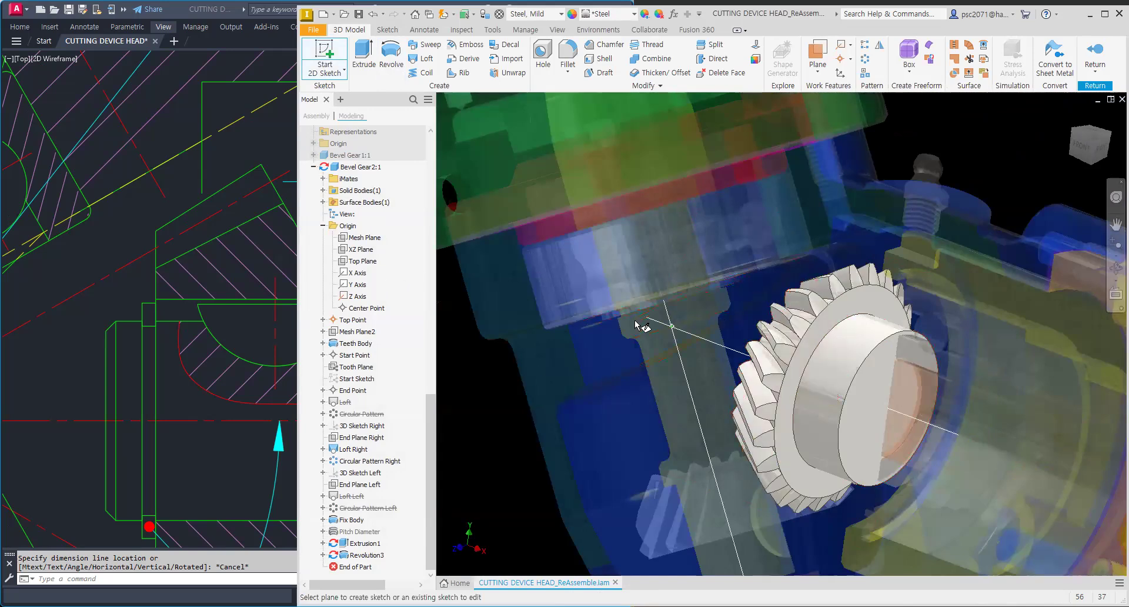
{"action": "left_click", "coordinate": [362, 237]}
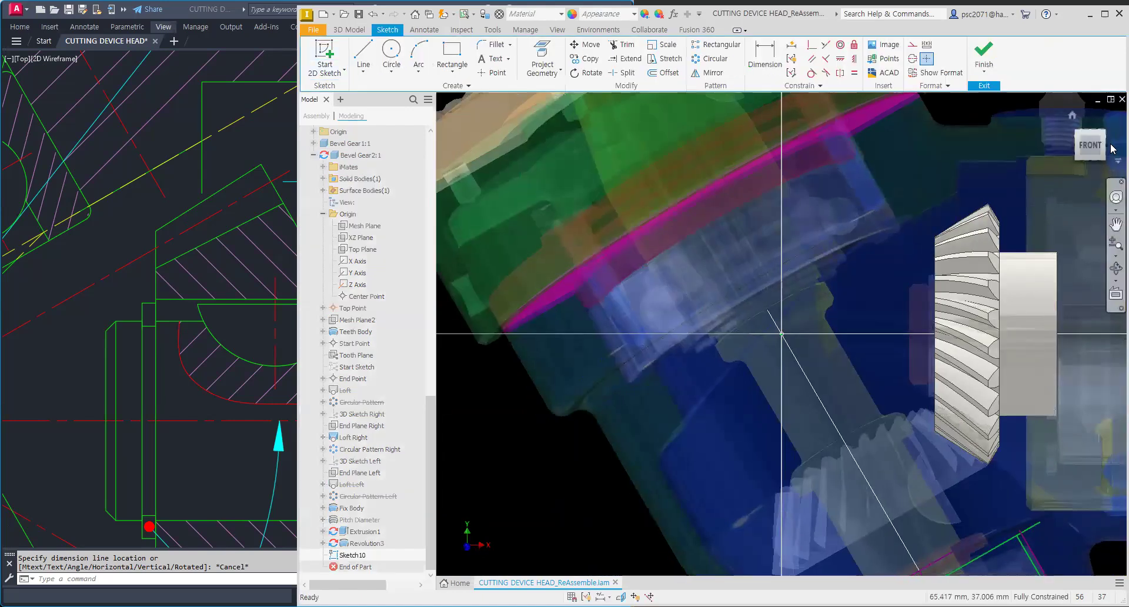
Step: Reorient, orbit and zoom the view to examine the gear teeth edge within the new sketch plane
{"action": "left_click", "coordinate": [1110, 150]}
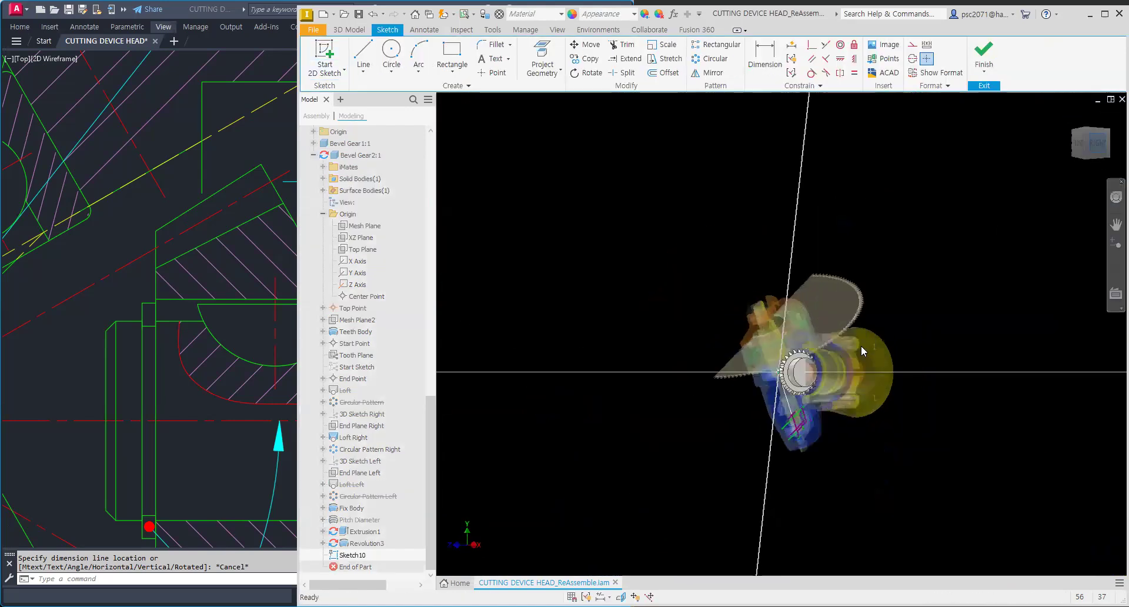
{"action": "scroll", "coordinate": [856, 347], "scroll_direction": "up", "scroll_amount": 5}
{"action": "scroll", "coordinate": [842, 294], "scroll_direction": "up", "scroll_amount": 4}
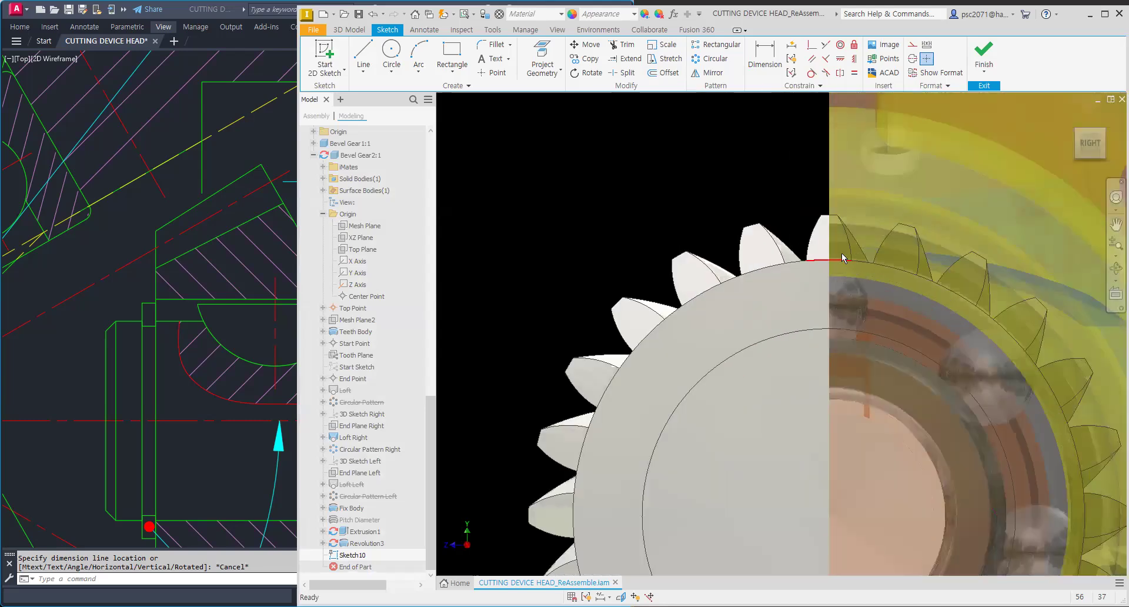
{"action": "scroll", "coordinate": [844, 258], "scroll_direction": "down", "scroll_amount": 5}
{"action": "key", "text": "F4"}
{"action": "left_click_drag", "start_coordinate": [872, 312], "coordinate": [900, 326]}
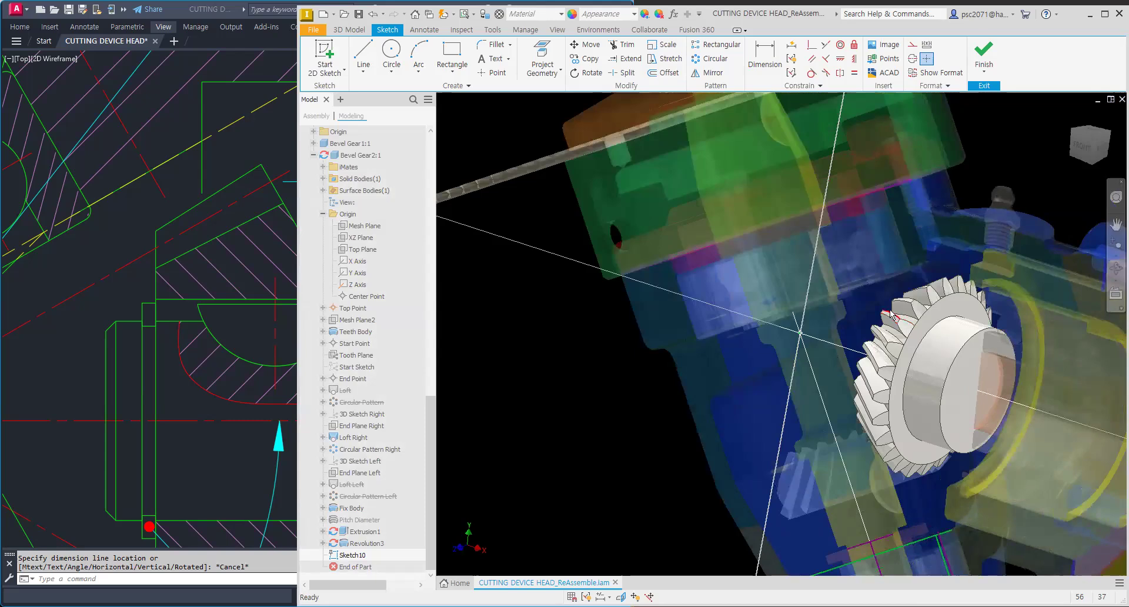
{"action": "key", "text": "F7"}
{"action": "key", "text": "F7"}
{"action": "key", "text": "F4"}
{"action": "left_click_drag", "start_coordinate": [926, 304], "coordinate": [868, 294]}
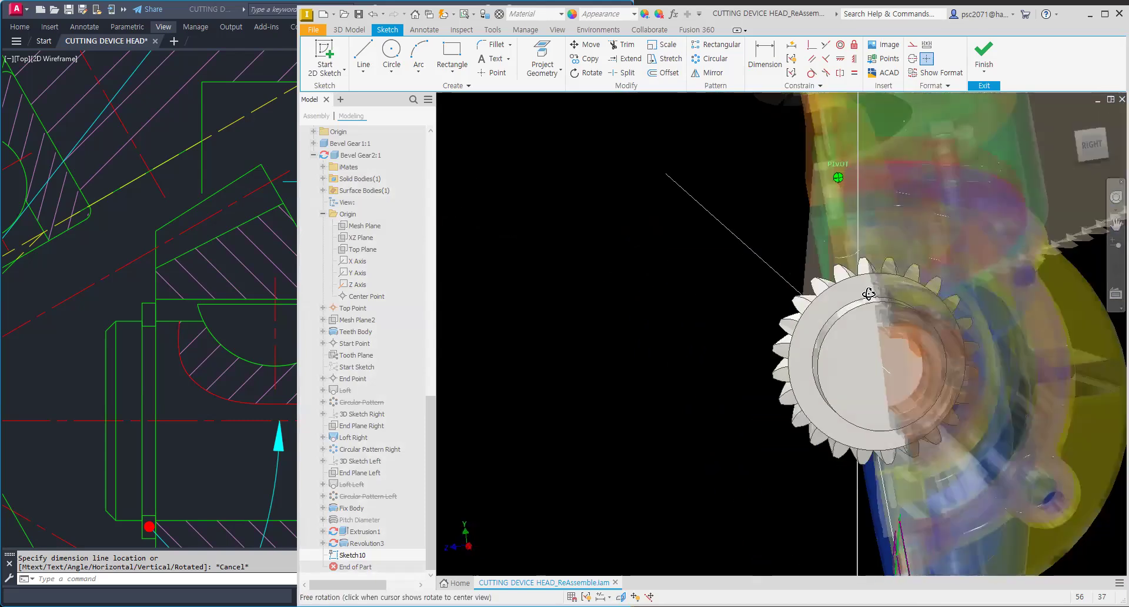
{"action": "scroll", "coordinate": [876, 281], "scroll_direction": "up", "scroll_amount": 3}
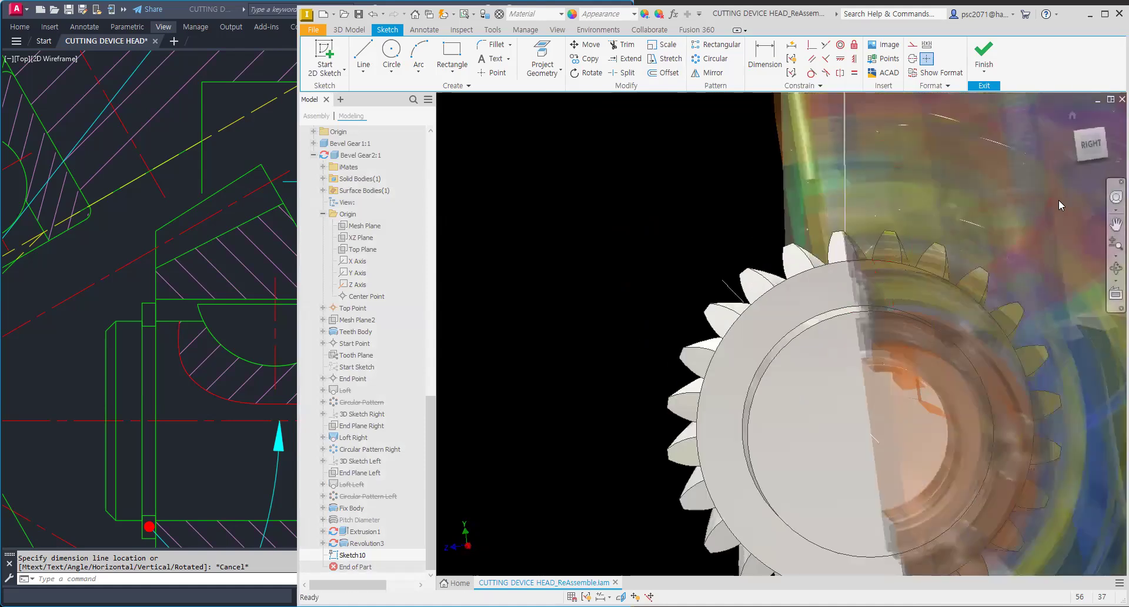
{"action": "scroll", "coordinate": [843, 327], "scroll_direction": "down", "scroll_amount": 4}
{"action": "scroll", "coordinate": [853, 365], "scroll_direction": "up", "scroll_amount": 5}
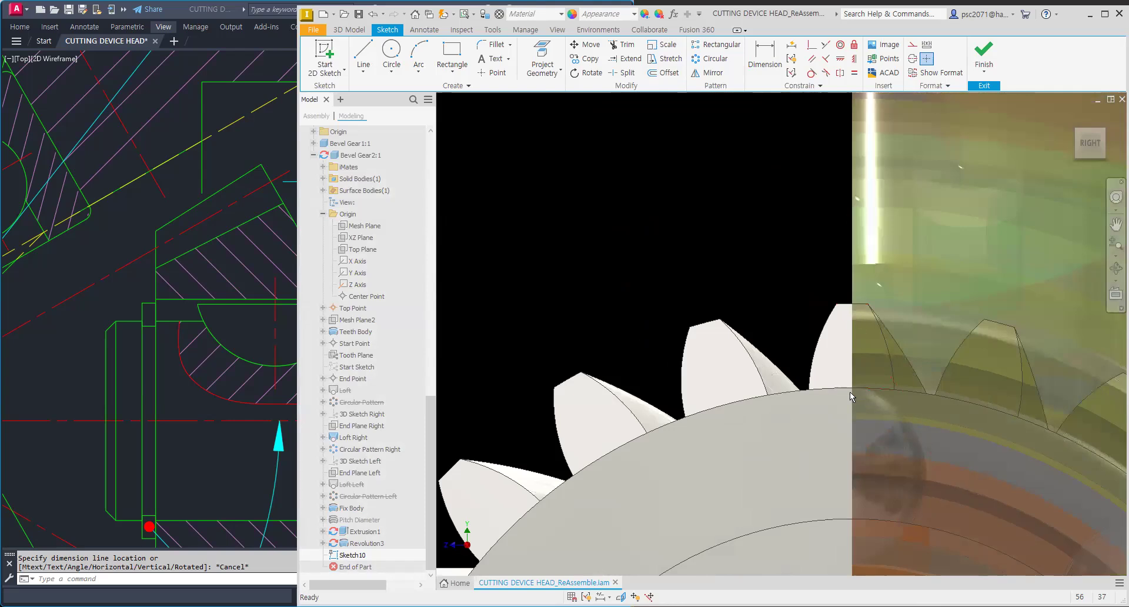
{"action": "scroll", "coordinate": [852, 396], "scroll_direction": "down", "scroll_amount": 3}
{"action": "scroll", "coordinate": [852, 365], "scroll_direction": "down", "scroll_amount": 1}
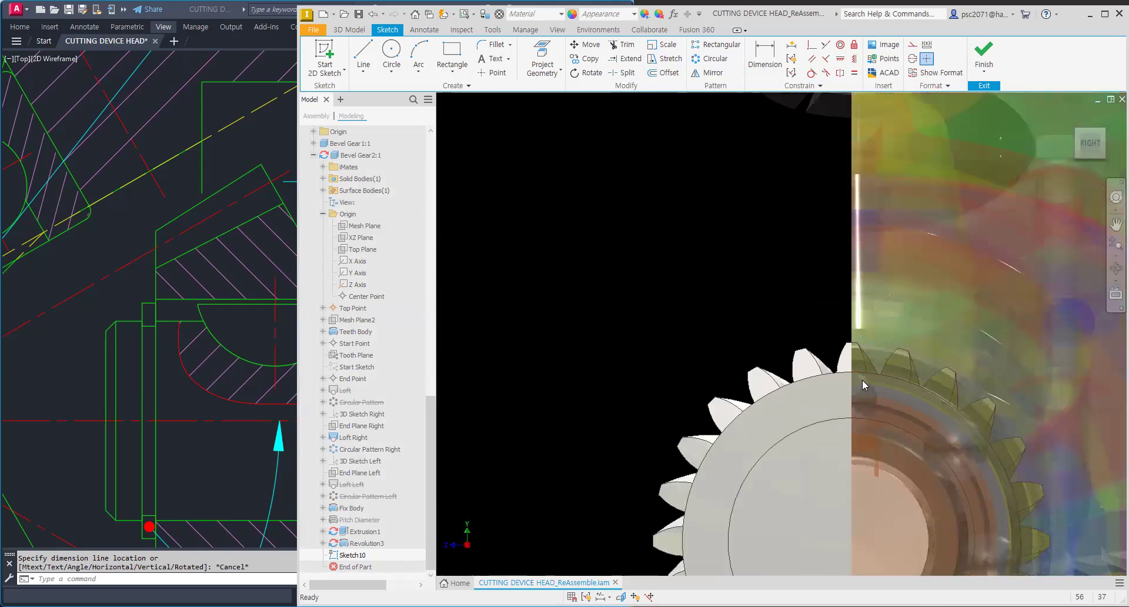
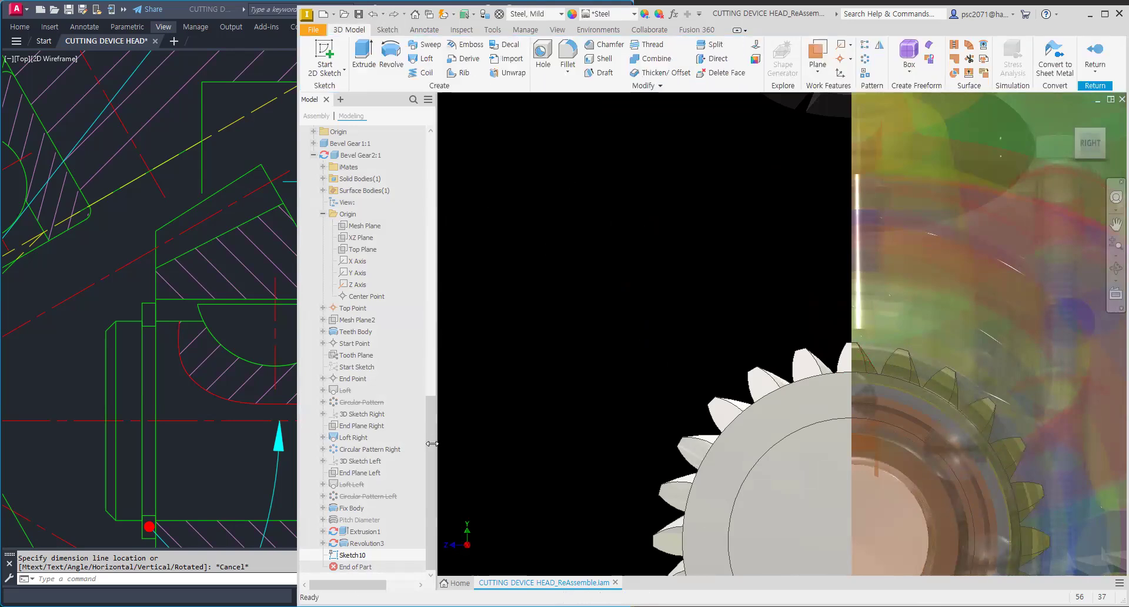
Step: Start a new 2D sketch on the assembly's XY Plane
{"action": "left_click_drag", "start_coordinate": [431, 439], "coordinate": [429, 476]}
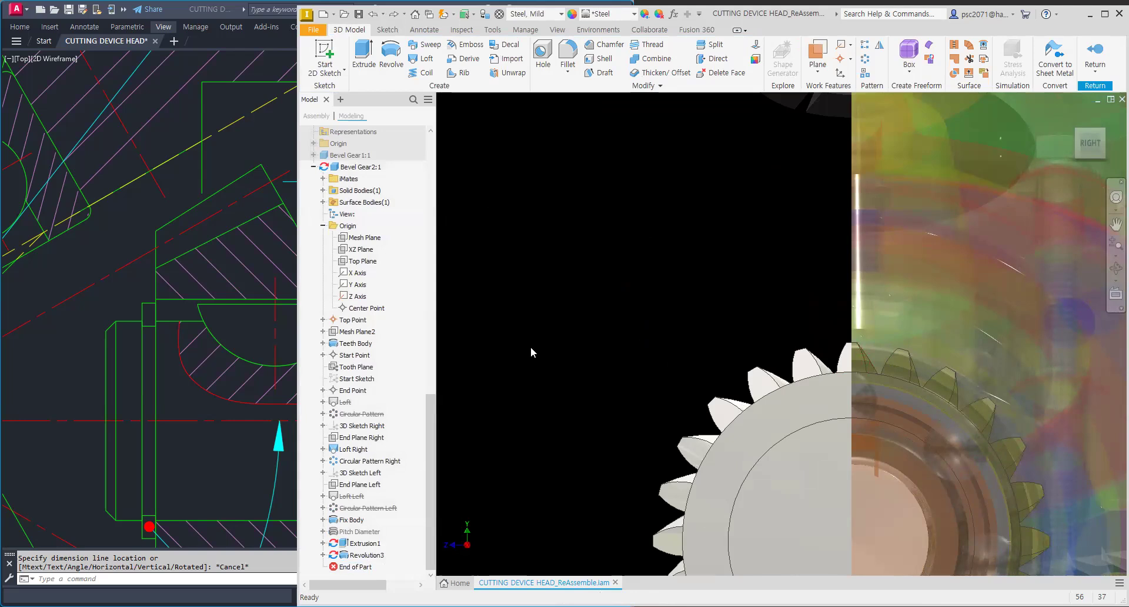
{"action": "scroll", "coordinate": [657, 296], "scroll_direction": "down", "scroll_amount": 3}
{"action": "middle_click_drag", "start_coordinate": [665, 273], "coordinate": [615, 228], "text": "shift"}
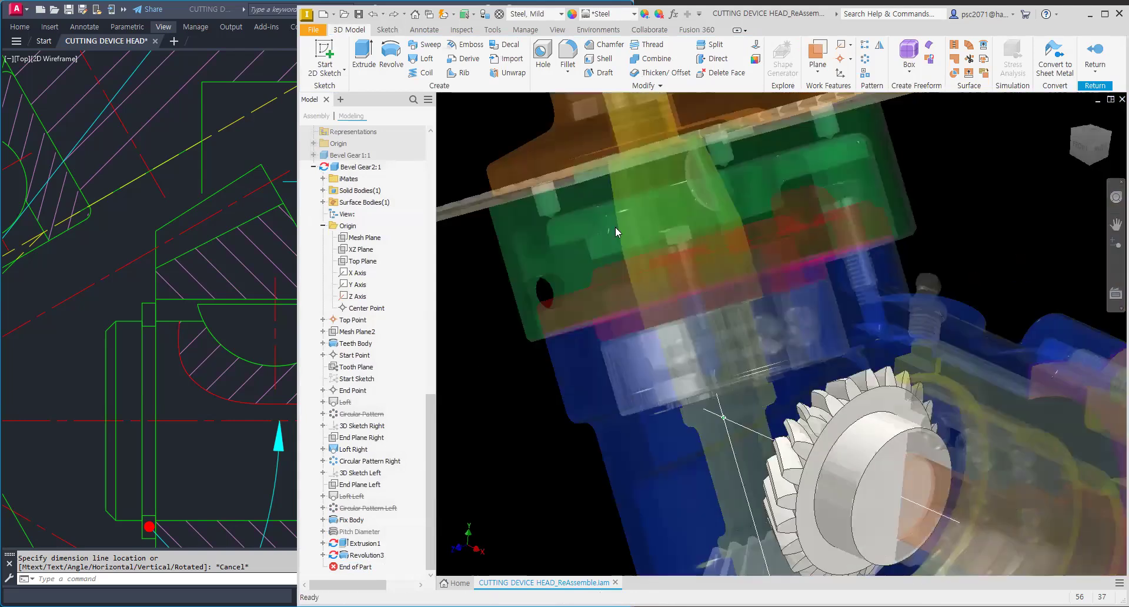
{"action": "left_click", "coordinate": [329, 57]}
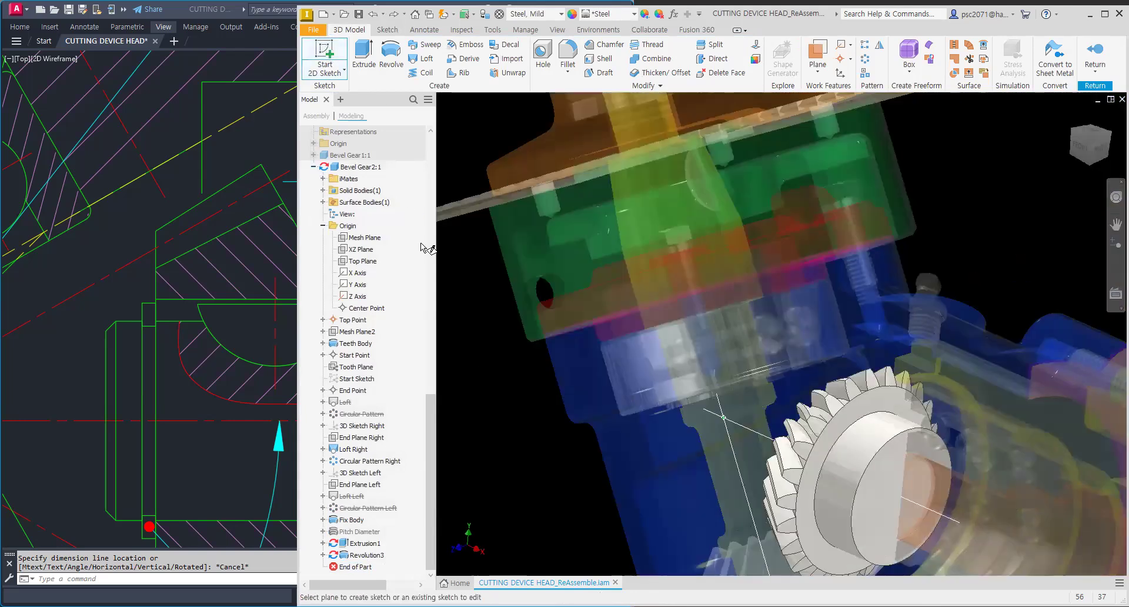
{"action": "left_click_drag", "start_coordinate": [431, 406], "coordinate": [431, 146]}
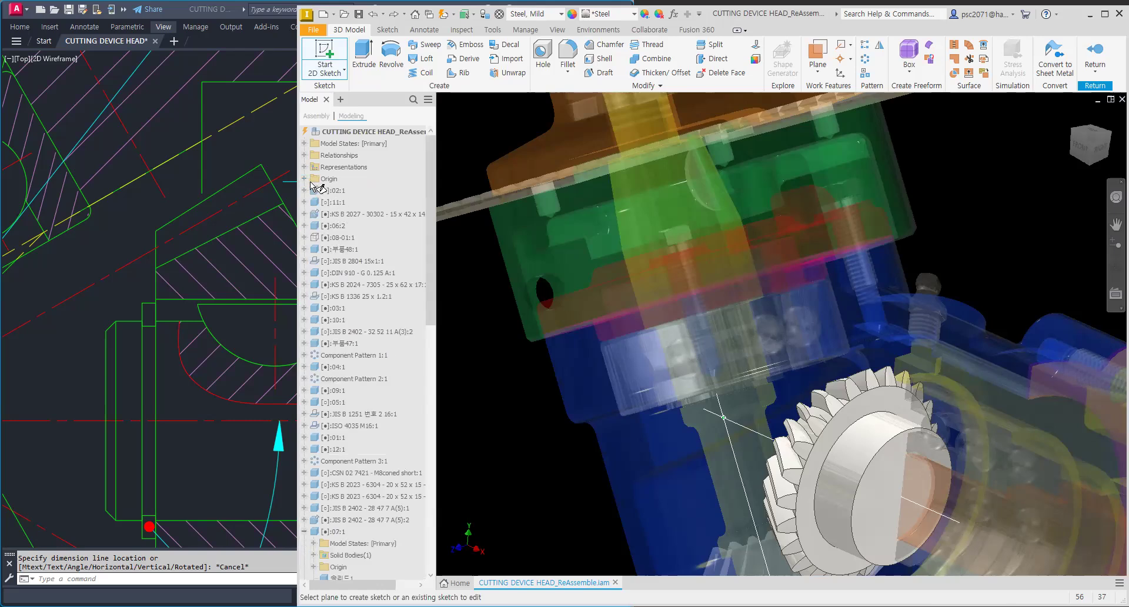
{"action": "left_click", "coordinate": [342, 215]}
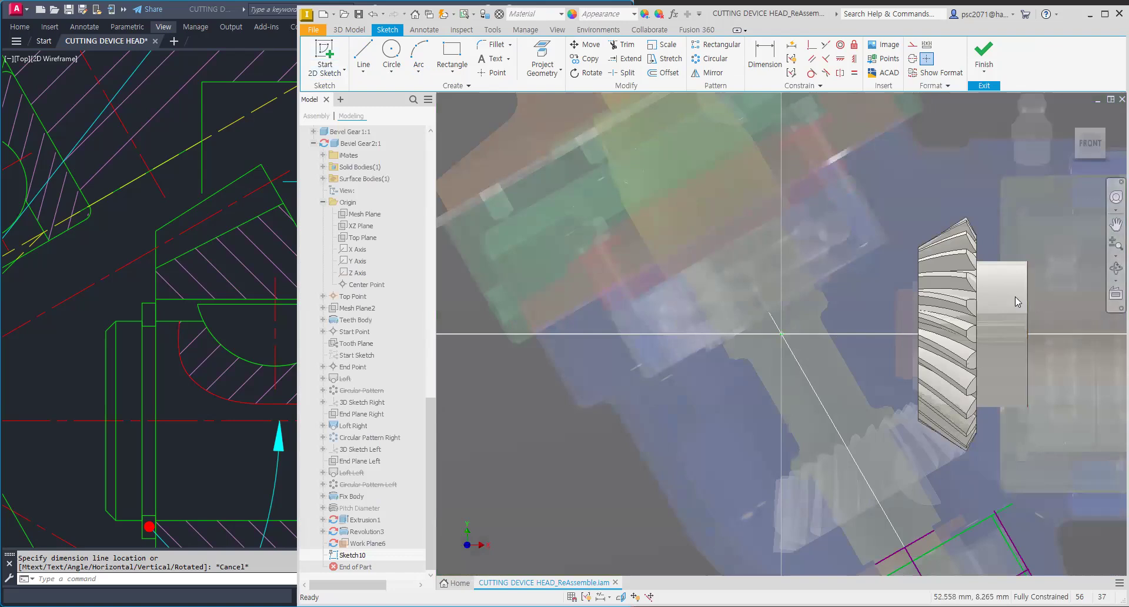
Step: Slice the graphics and project the outer edge of the gear tooth into the sketch
{"action": "key", "text": "F7"}
{"action": "scroll", "coordinate": [986, 238], "scroll_direction": "up", "scroll_amount": 5}
{"action": "middle_click_drag", "start_coordinate": [963, 232], "coordinate": [776, 265]}
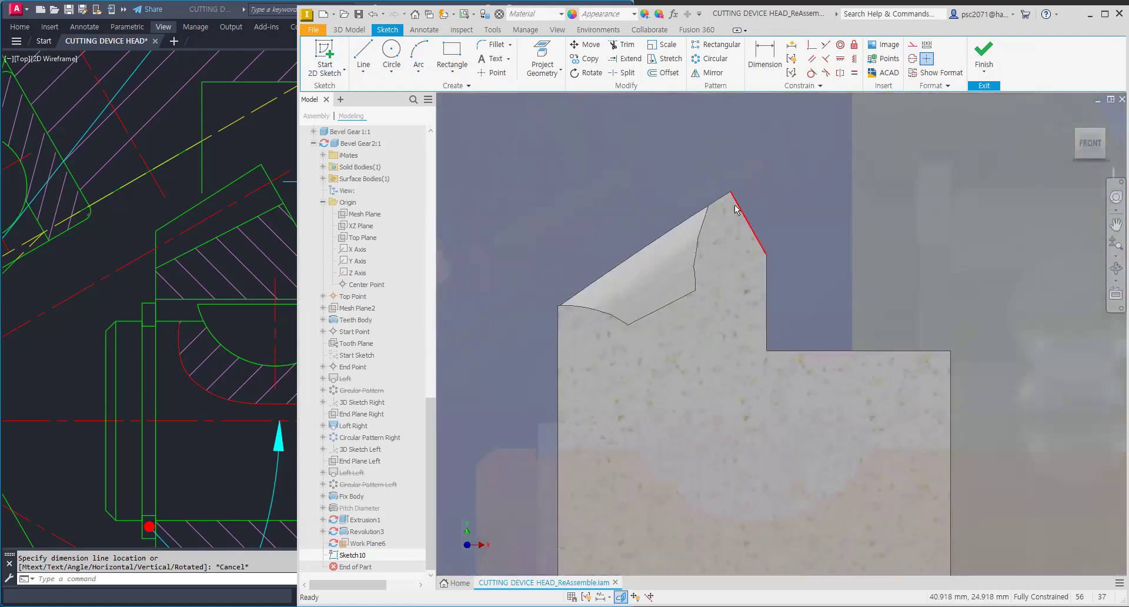
{"action": "left_click", "coordinate": [542, 59]}
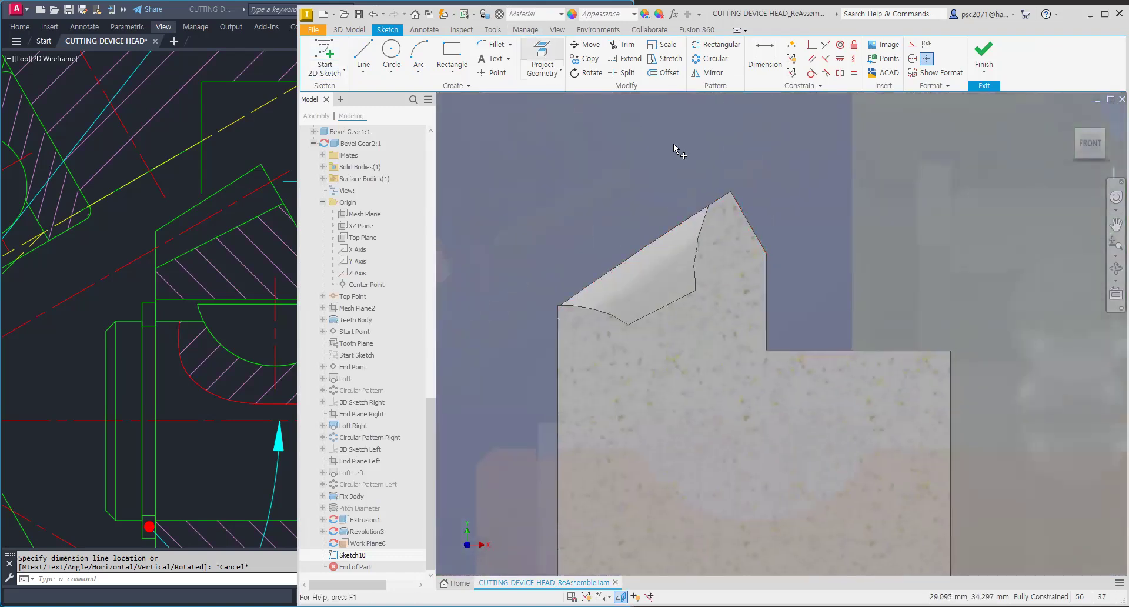
{"action": "left_click", "coordinate": [751, 227]}
{"action": "middle_click_drag", "start_coordinate": [785, 285], "coordinate": [705, 252]}
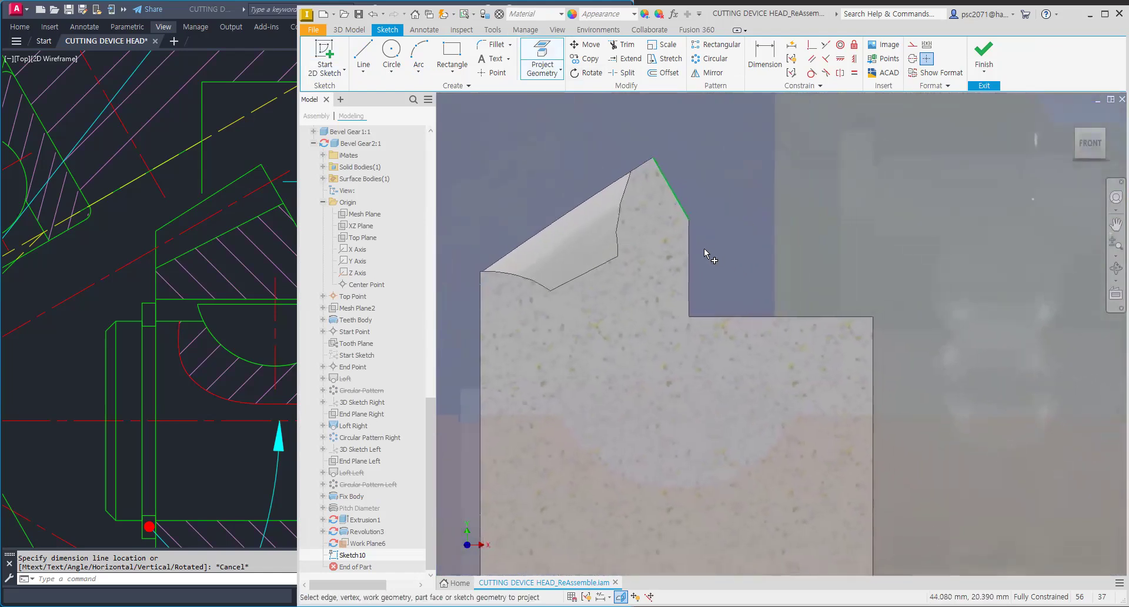
Step: Draw a line collinear with the projected tooth edge, extending it down toward the hub
{"action": "left_click", "coordinate": [364, 51]}
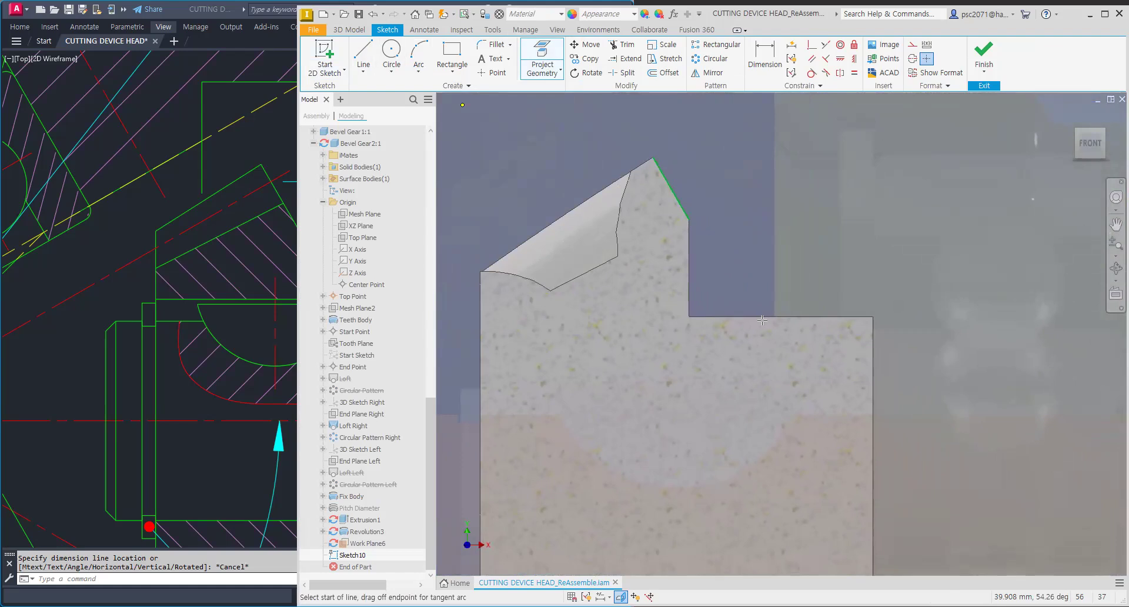
{"action": "left_click", "coordinate": [826, 47]}
{"action": "left_click", "coordinate": [673, 191]}
{"action": "left_click", "coordinate": [701, 238]}
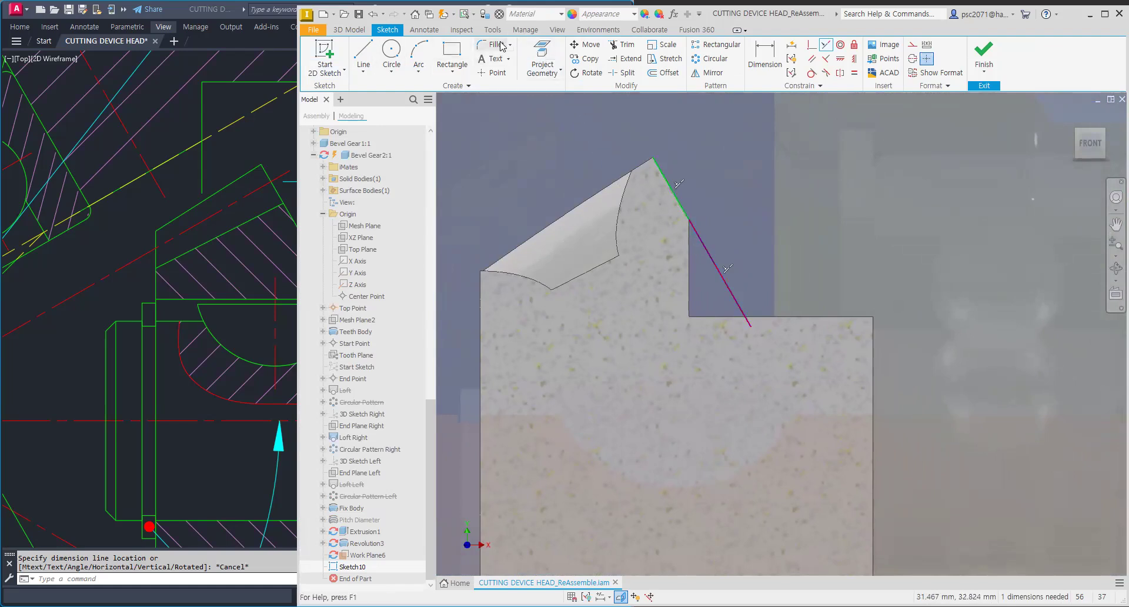
Step: Project the gear's cut edges into the sketch
{"action": "left_click", "coordinate": [554, 73]}
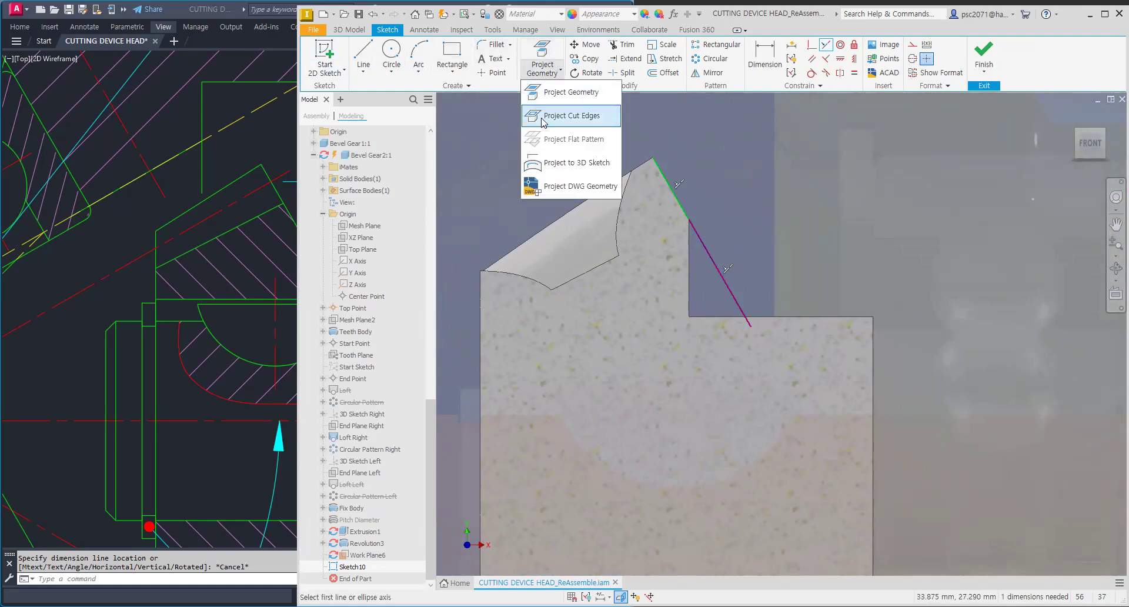
{"action": "left_click", "coordinate": [572, 115]}
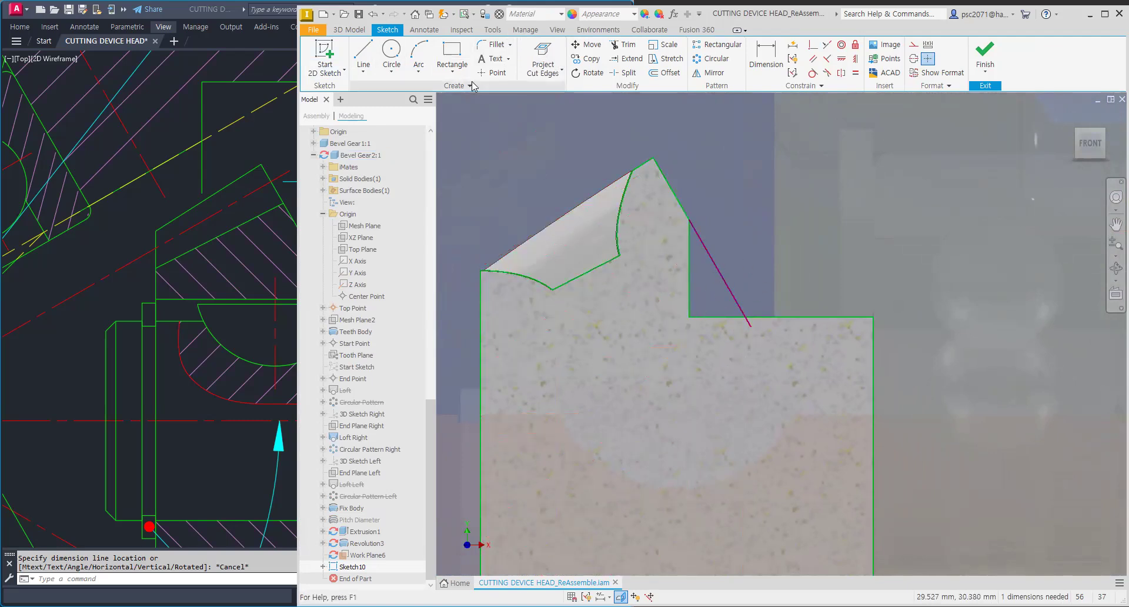
{"action": "scroll", "coordinate": [633, 241], "scroll_direction": "down", "scroll_amount": 3}
{"action": "middle_click_drag", "start_coordinate": [632, 241], "coordinate": [729, 265]}
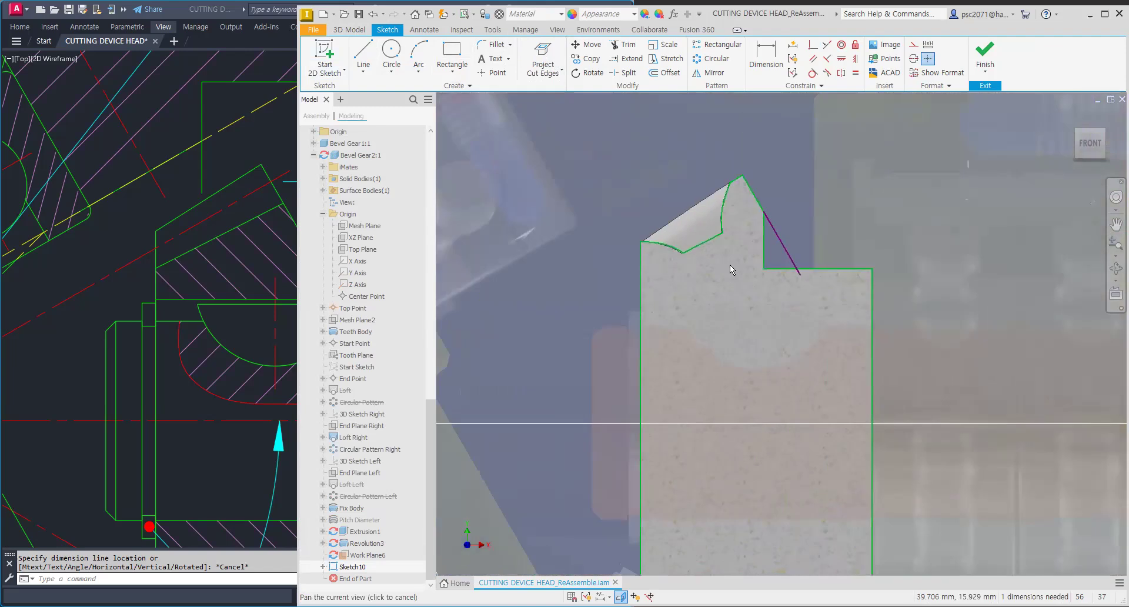
Step: Revolve the small triangular profile between the extended edge and hub 360° about the gear axis
{"action": "key", "text": "l"}
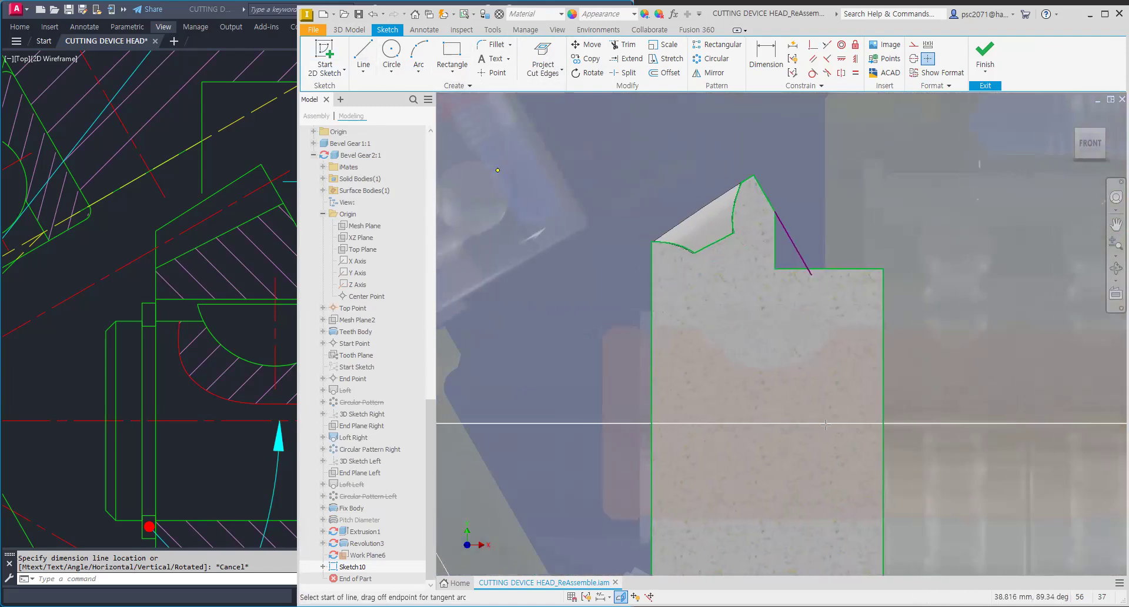
{"action": "key", "text": "Escape"}
{"action": "left_click", "coordinate": [350, 30]}
{"action": "left_click", "coordinate": [389, 55]}
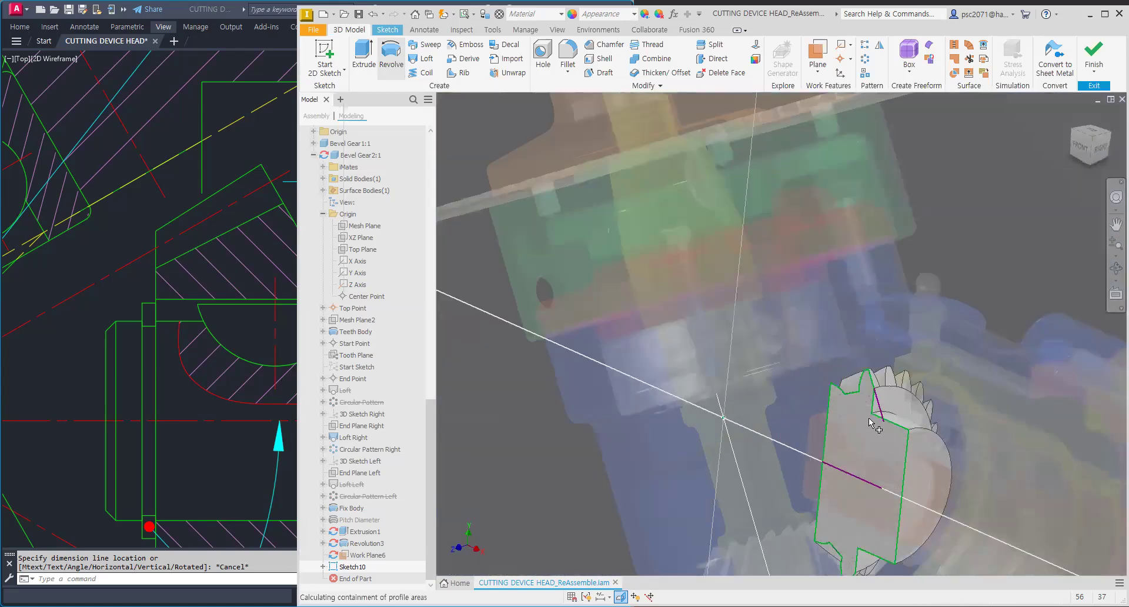
{"action": "scroll", "coordinate": [869, 418], "scroll_direction": "up", "scroll_amount": 3}
{"action": "middle_click_drag", "start_coordinate": [869, 419], "coordinate": [833, 311]}
{"action": "left_click", "coordinate": [845, 291]}
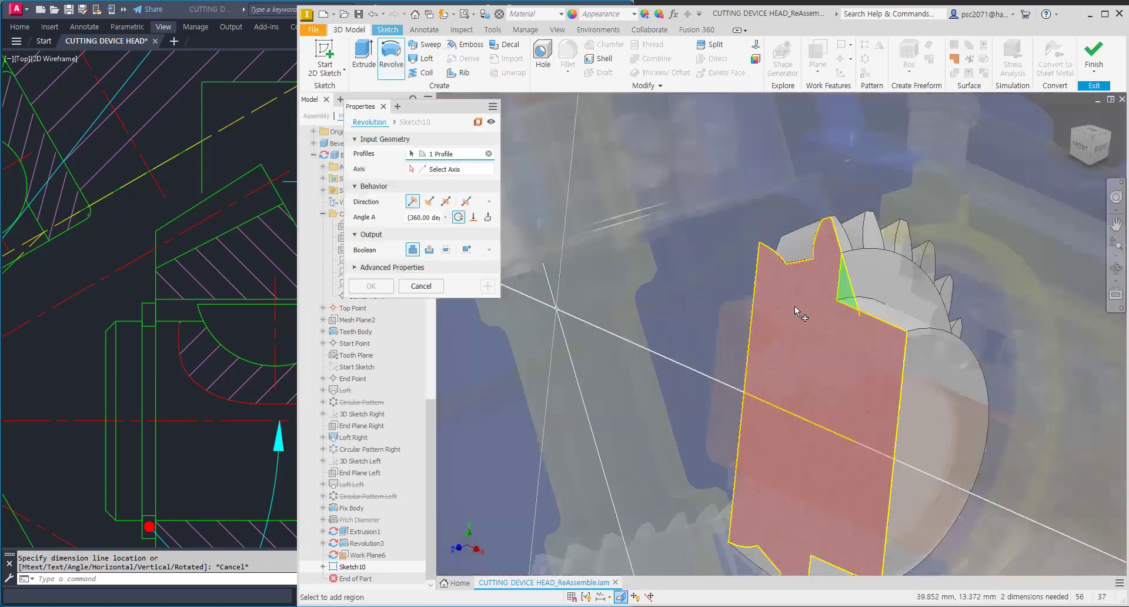
{"action": "left_click", "coordinate": [813, 427]}
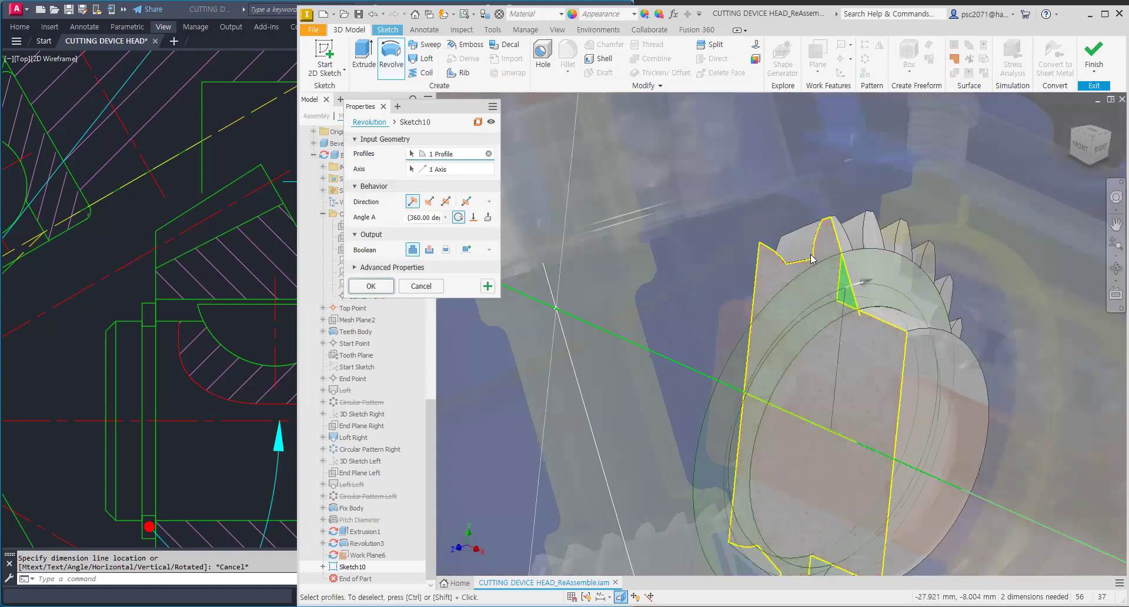
{"action": "key", "text": "Return"}
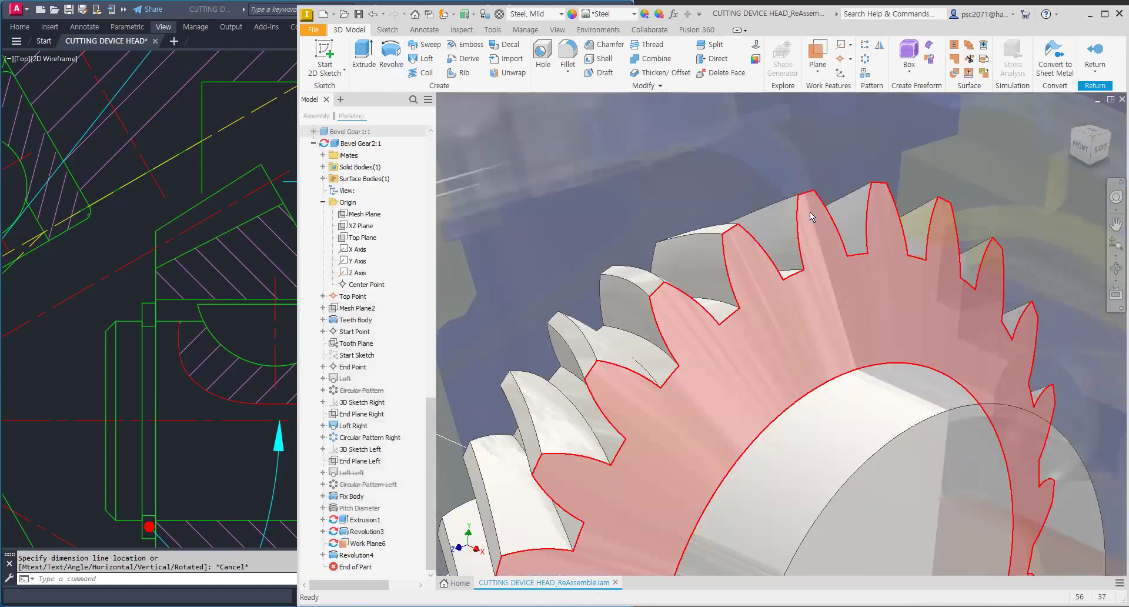
Step: Orbit around the gear to examine the revolved fill between teeth and hub
{"action": "scroll", "coordinate": [840, 257], "scroll_direction": "down", "scroll_amount": 5}
{"action": "mouse_move", "coordinate": [807, 300]}
{"action": "middle_mouse_down", "text": "shift"}
{"action": "mouse_move", "coordinate": [815, 284]}
{"action": "mouse_move", "coordinate": [879, 307]}
{"action": "middle_mouse_up", "text": "shift"}
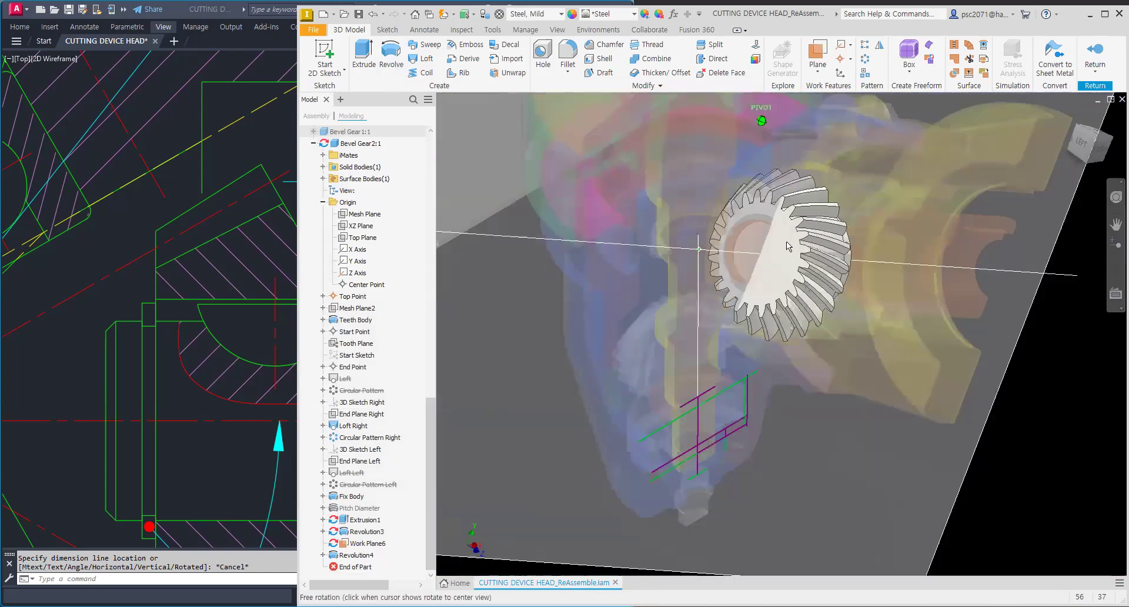
{"action": "scroll", "coordinate": [779, 226], "scroll_direction": "up", "scroll_amount": 3}
{"action": "middle_click_drag", "start_coordinate": [761, 235], "coordinate": [670, 231], "text": "shift"}
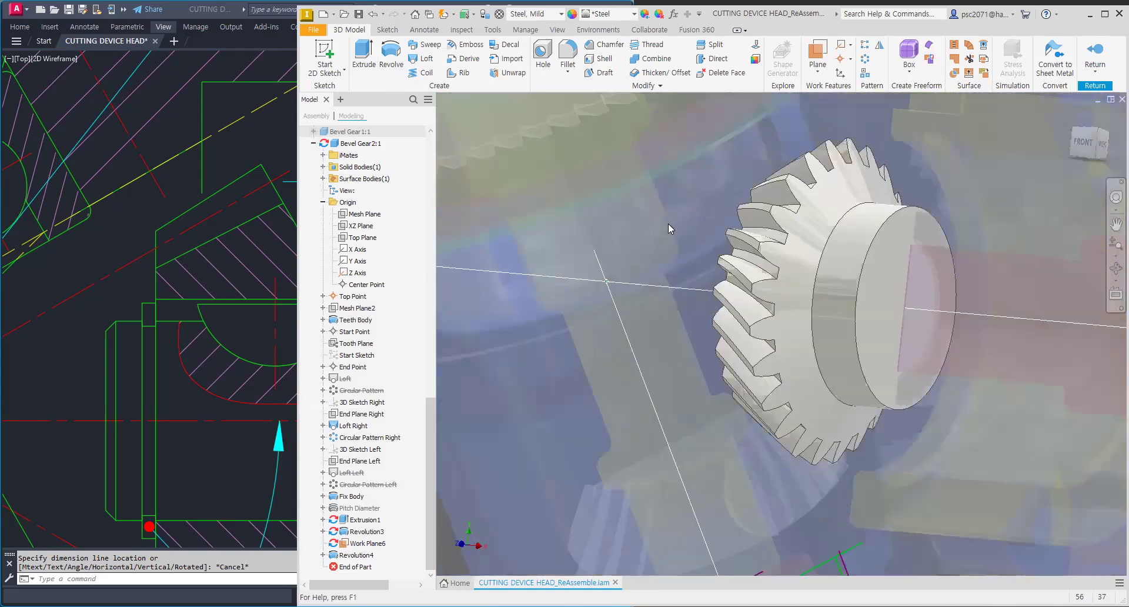
{"action": "mouse_move", "coordinate": [881, 263]}
{"action": "middle_mouse_down", "text": "shift"}
{"action": "mouse_move", "coordinate": [848, 262]}
{"action": "mouse_move", "coordinate": [884, 267]}
{"action": "mouse_move", "coordinate": [877, 261]}
{"action": "middle_mouse_up", "text": "shift"}
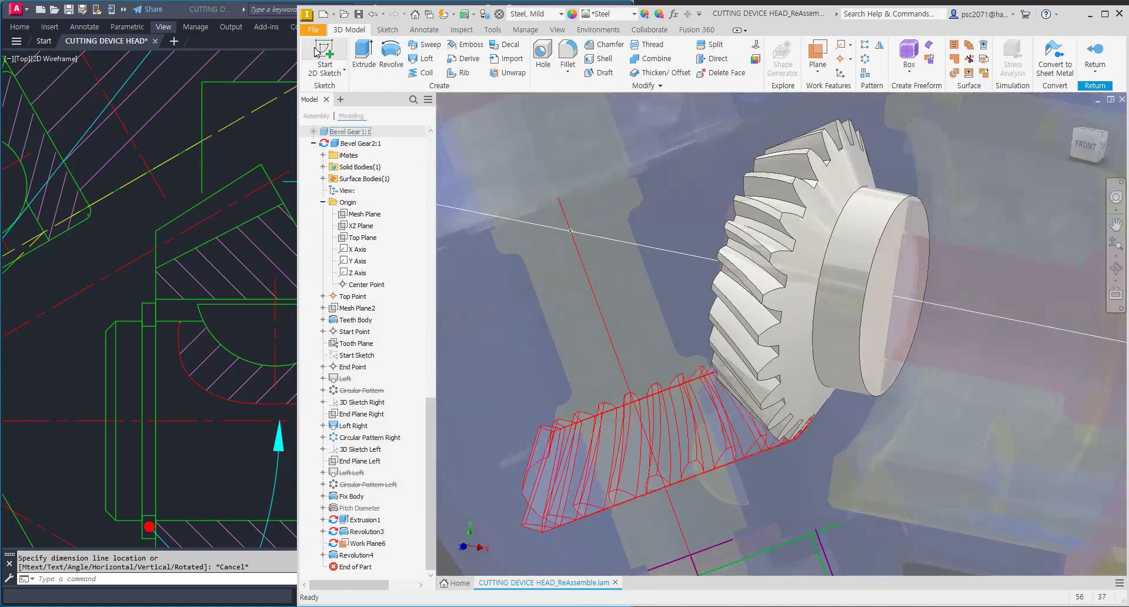
Step: Start another 2D sketch on the assembly's XY Plane and slice the graphics
{"action": "key", "text": "s"}
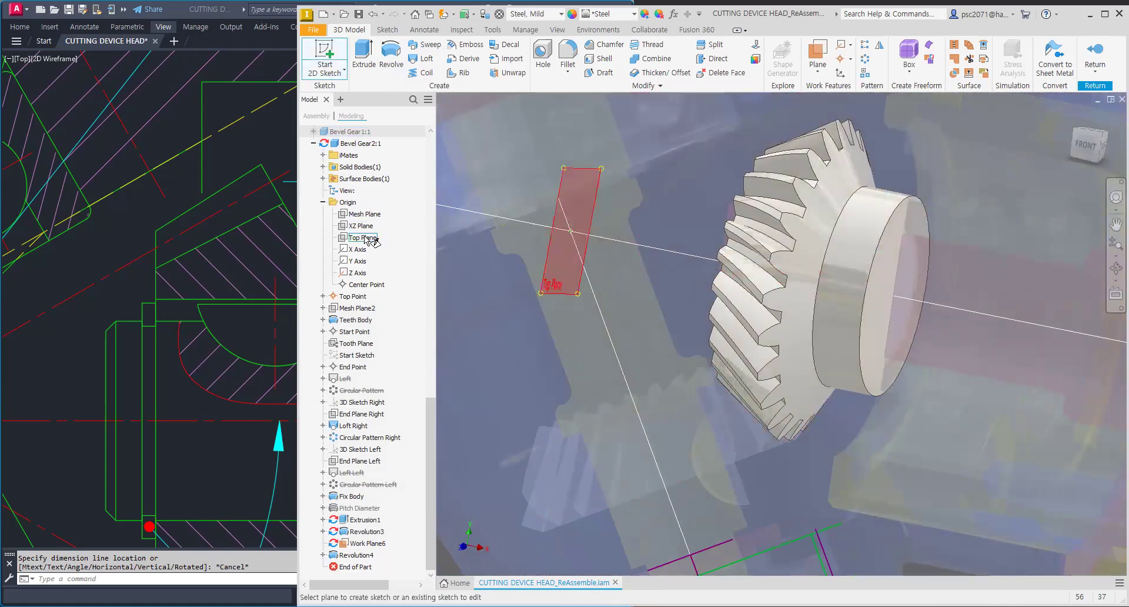
{"action": "scroll", "coordinate": [638, 282], "scroll_direction": "down", "scroll_amount": 5}
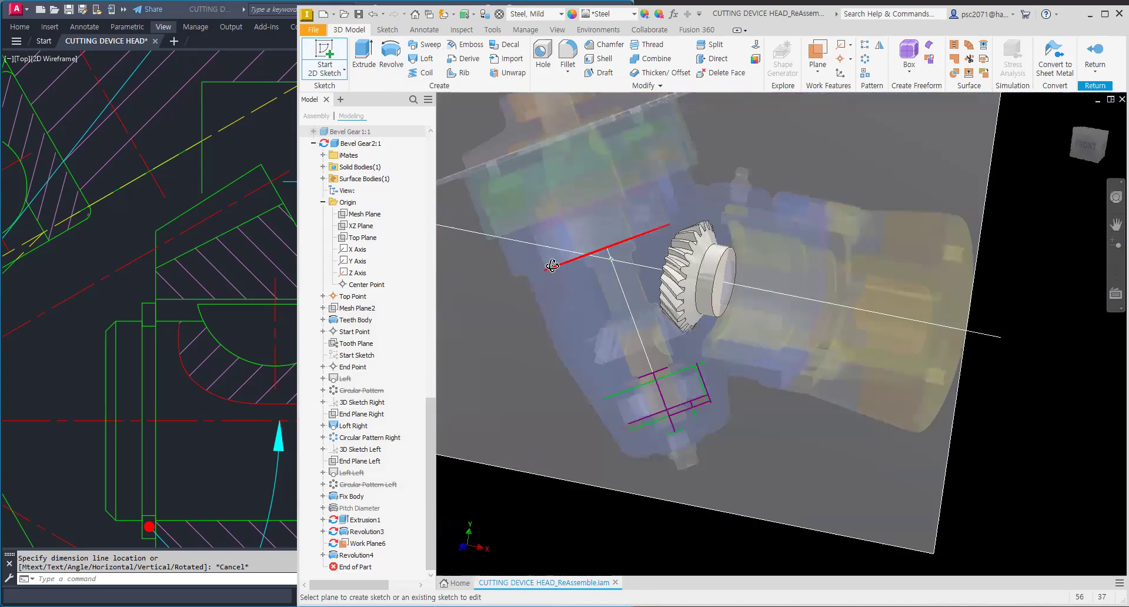
{"action": "middle_click_drag", "start_coordinate": [514, 262], "coordinate": [557, 275], "text": "shift"}
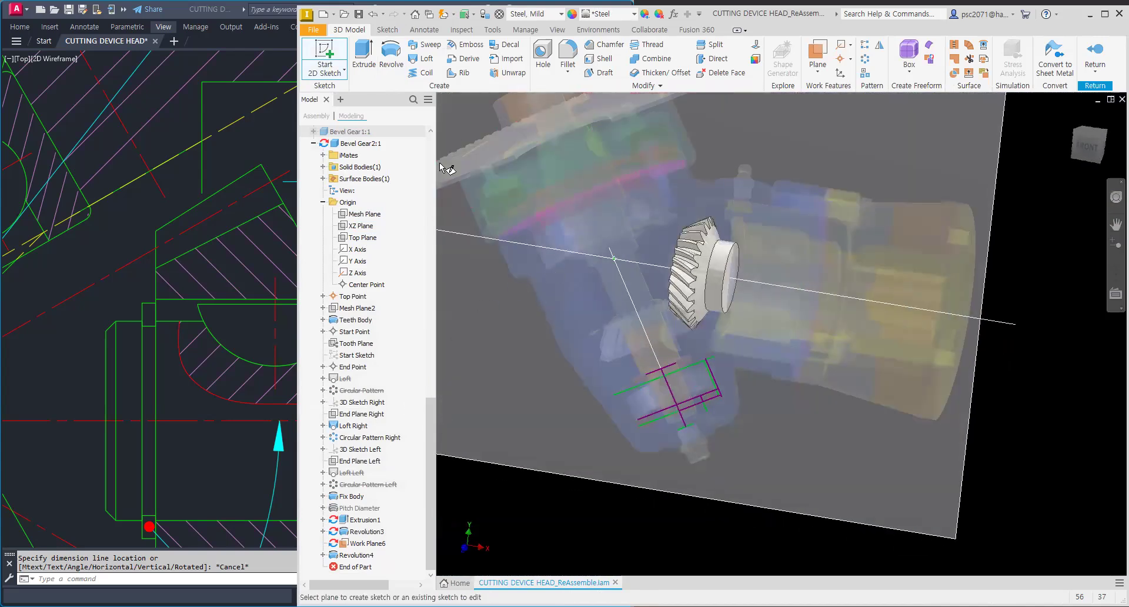
{"action": "scroll", "coordinate": [416, 275], "scroll_direction": "up", "scroll_amount": 3}
{"action": "scroll", "coordinate": [415, 274], "scroll_direction": "up", "scroll_amount": 10}
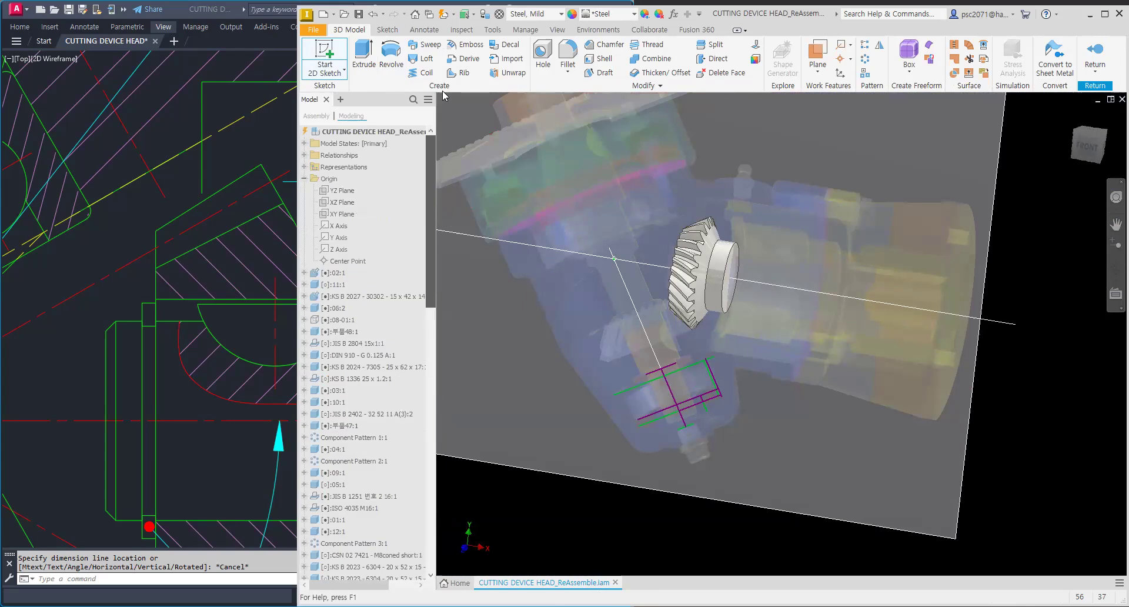
{"action": "left_click", "coordinate": [341, 214]}
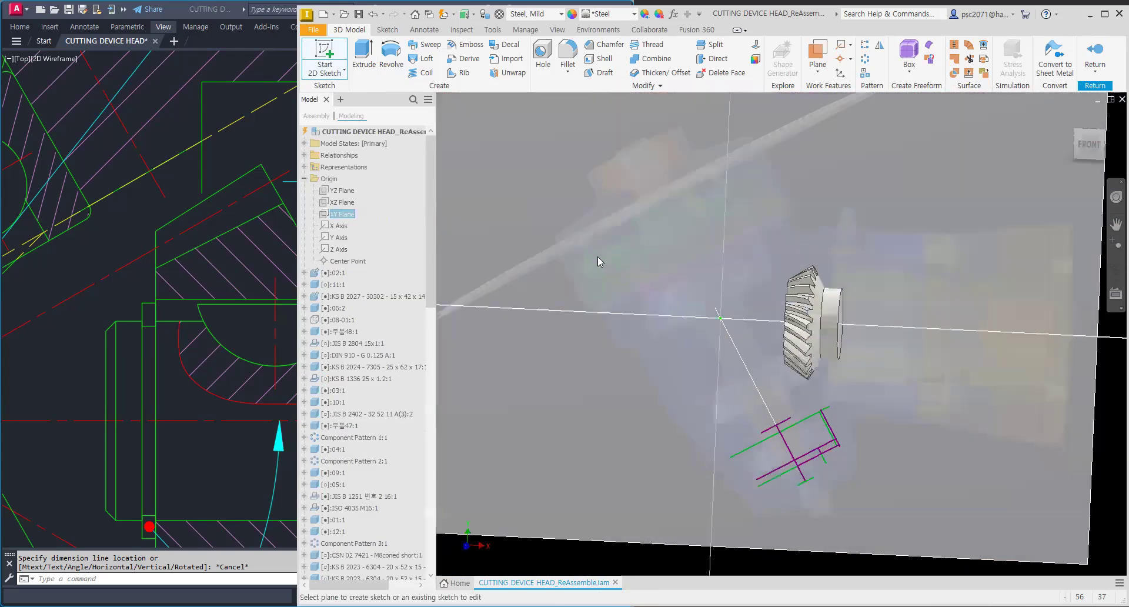
{"action": "key", "text": "F7"}
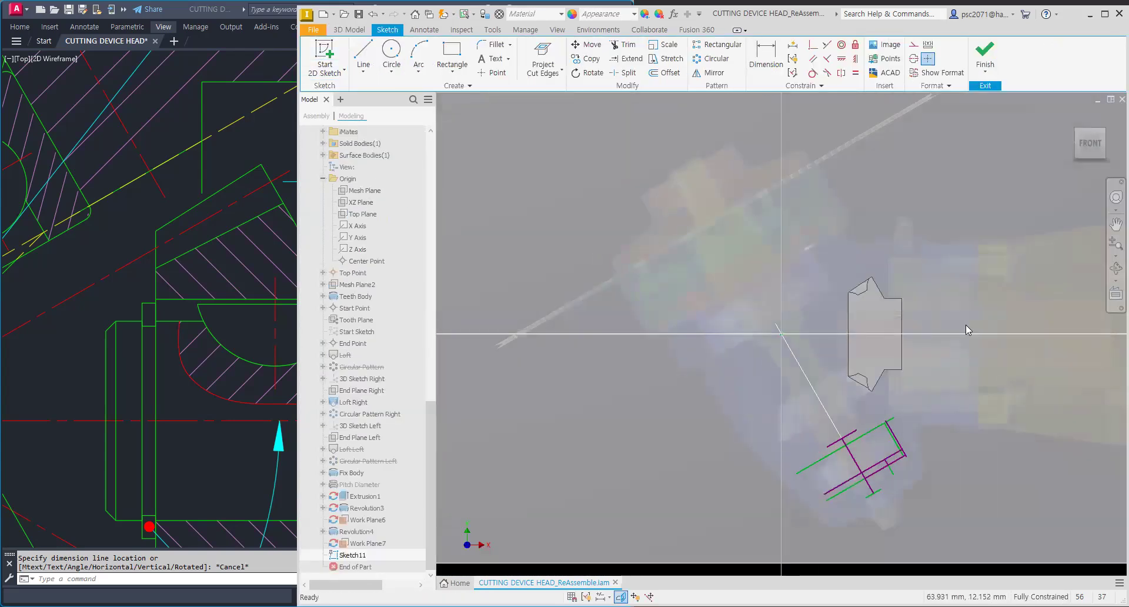
Step: Turn off the visibility of the two work planes covering the sketch view
{"action": "scroll", "coordinate": [965, 327], "scroll_direction": "up", "scroll_amount": 6}
{"action": "middle_click_drag", "start_coordinate": [797, 325], "coordinate": [668, 357]}
{"action": "scroll", "coordinate": [689, 303], "scroll_direction": "down", "scroll_amount": 6}
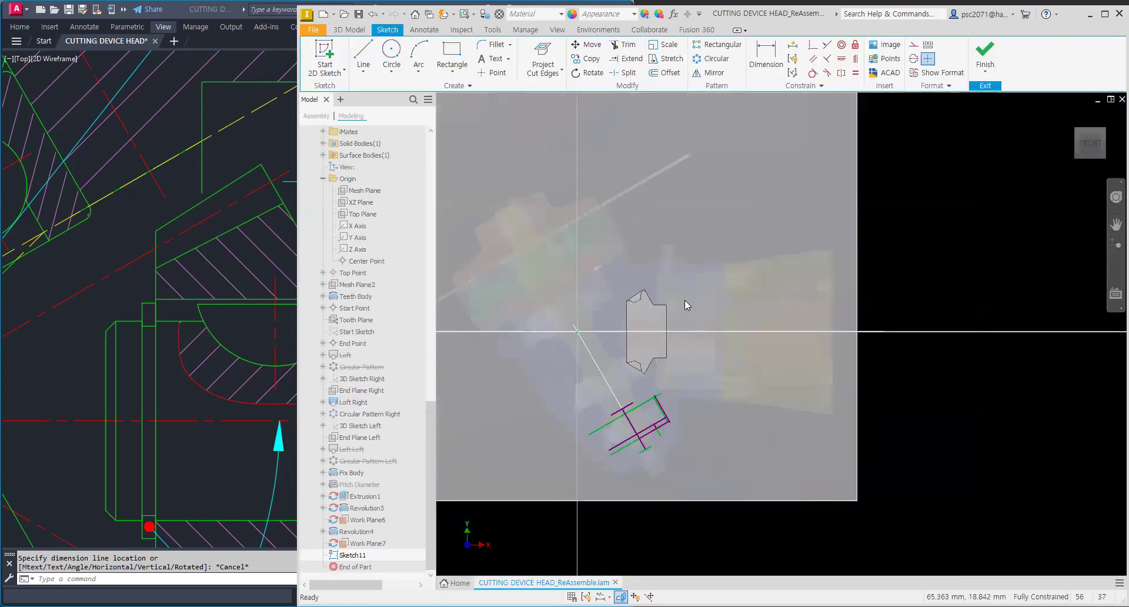
{"action": "right_click", "coordinate": [855, 223]}
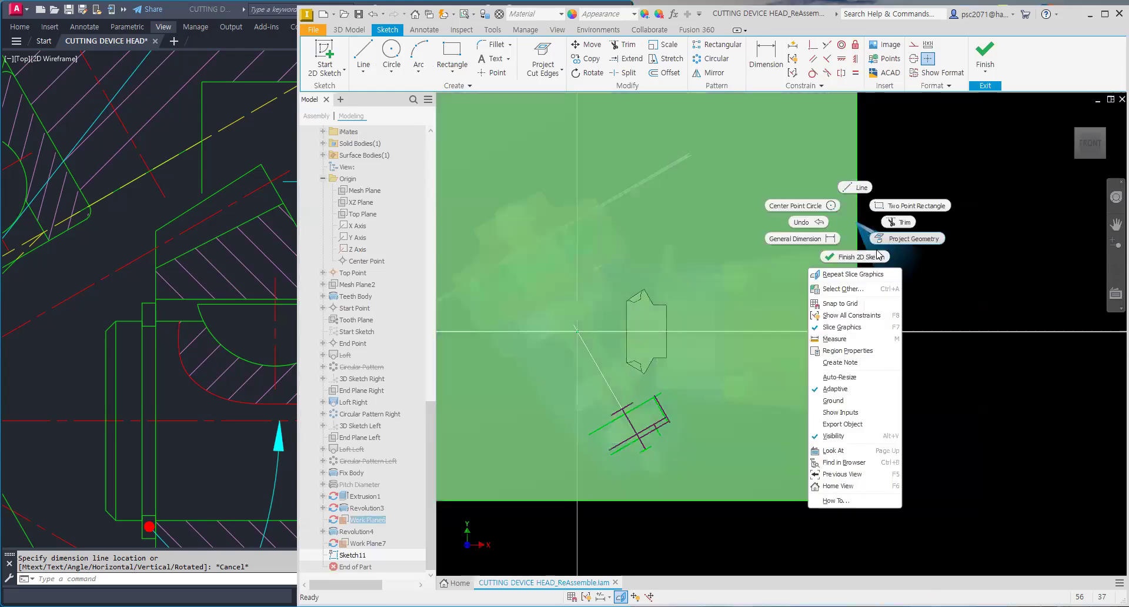
{"action": "left_click", "coordinate": [845, 435]}
{"action": "right_click", "coordinate": [857, 251]}
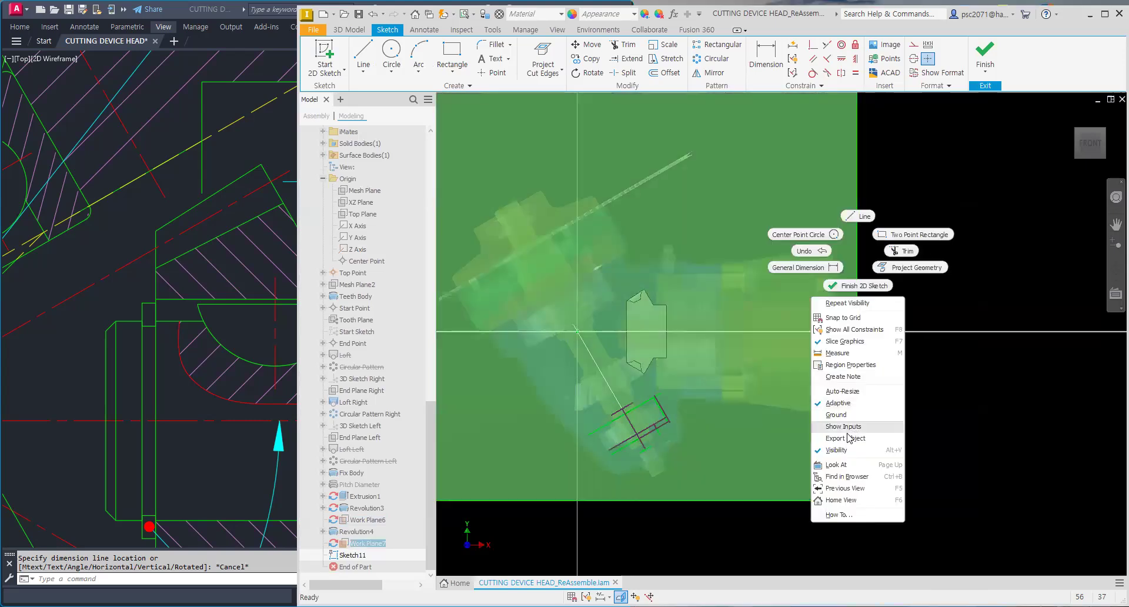
{"action": "left_click", "coordinate": [848, 457]}
{"action": "scroll", "coordinate": [632, 323], "scroll_direction": "up", "scroll_amount": 5}
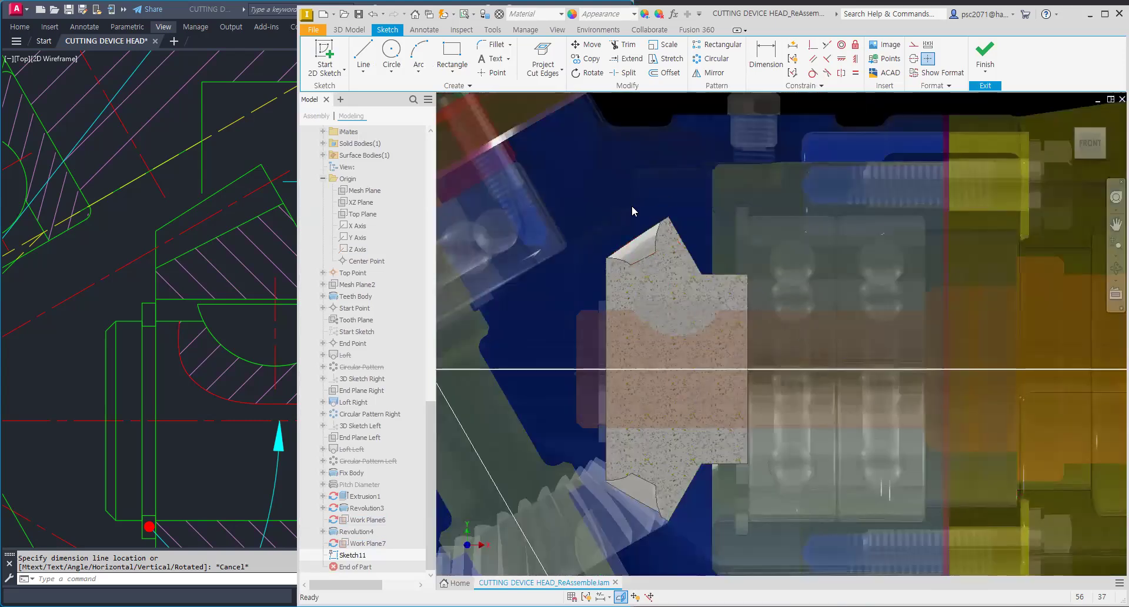
{"action": "scroll", "coordinate": [577, 206], "scroll_direction": "down", "scroll_amount": 2}
{"action": "middle_click_drag", "start_coordinate": [576, 206], "coordinate": [660, 205]}
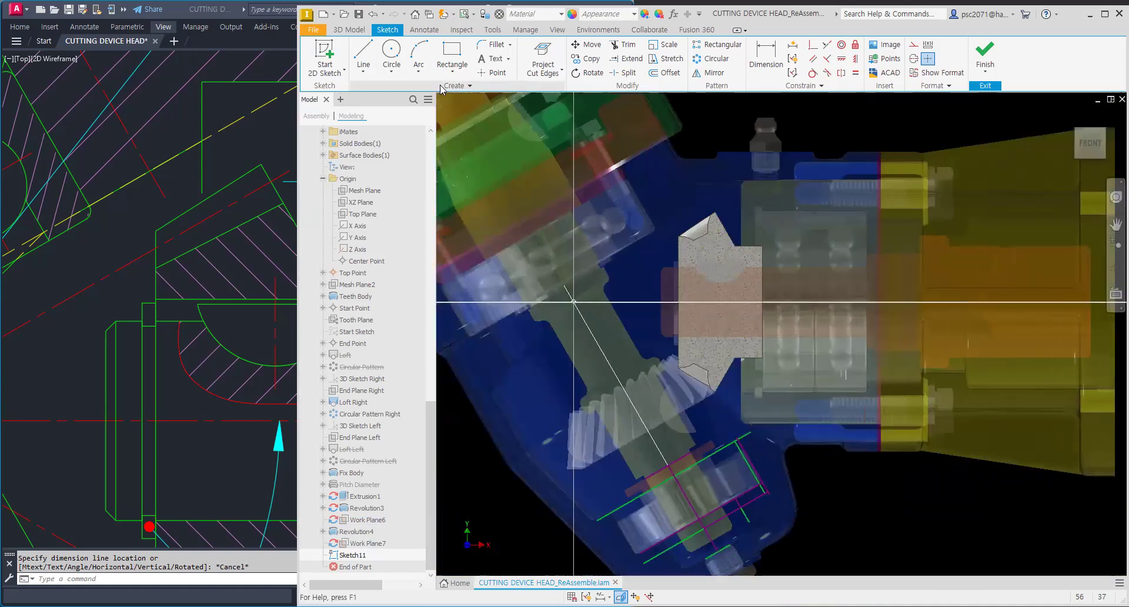
{"action": "left_click", "coordinate": [362, 56]}
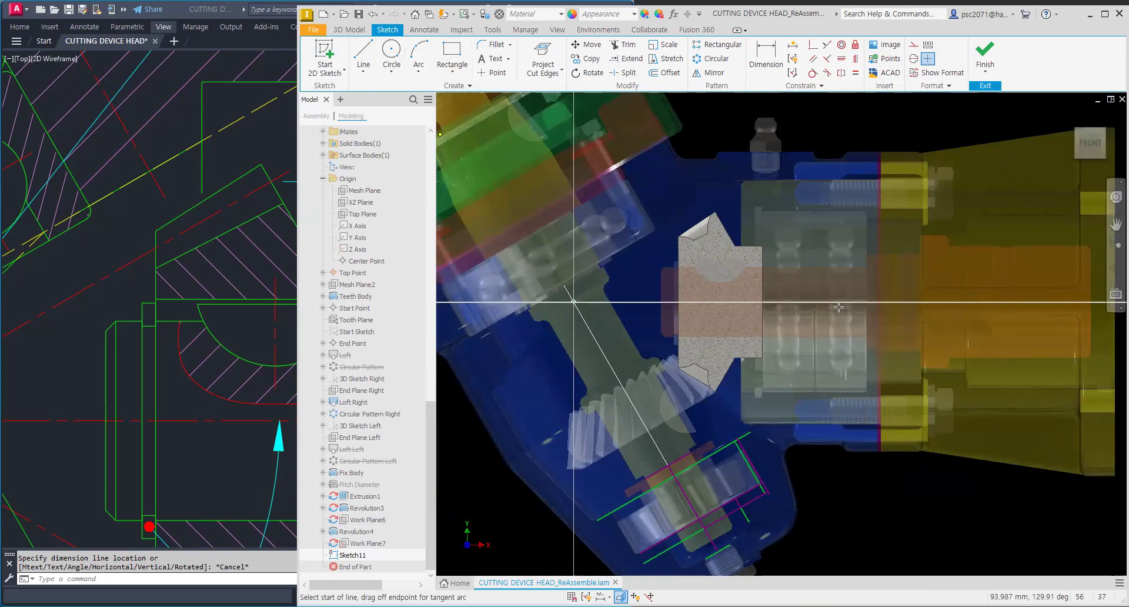
{"action": "key", "text": "Escape"}
Step: Project the gear's axis edge and both hub face edges into the sketch
{"action": "scroll", "coordinate": [749, 319], "scroll_direction": "up", "scroll_amount": 3}
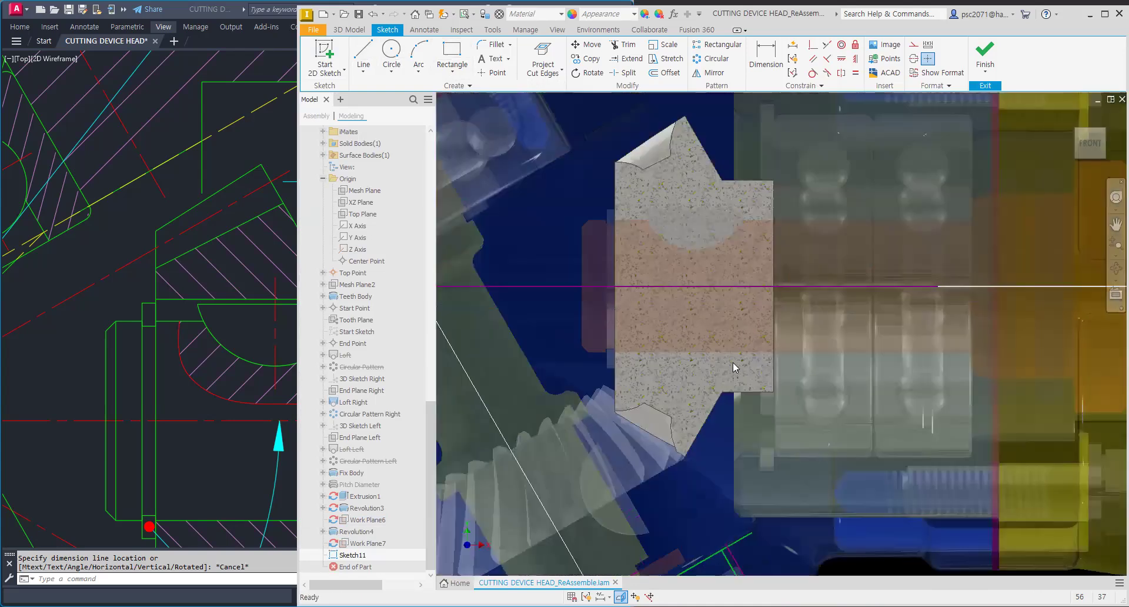
{"action": "left_click", "coordinate": [542, 70]}
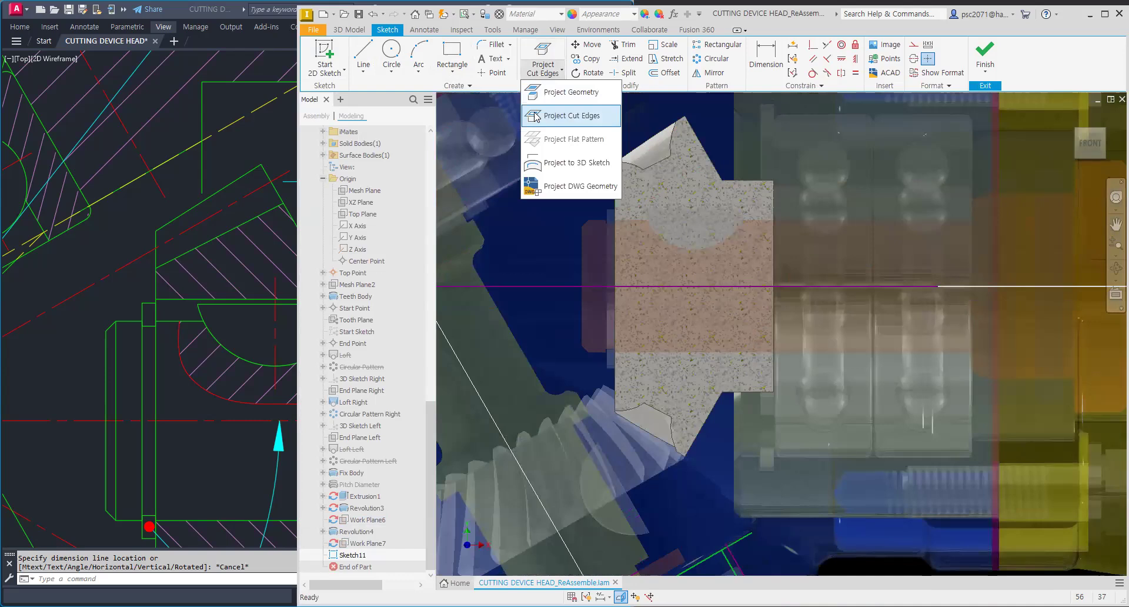
{"action": "left_click", "coordinate": [564, 100]}
{"action": "left_click", "coordinate": [731, 354]}
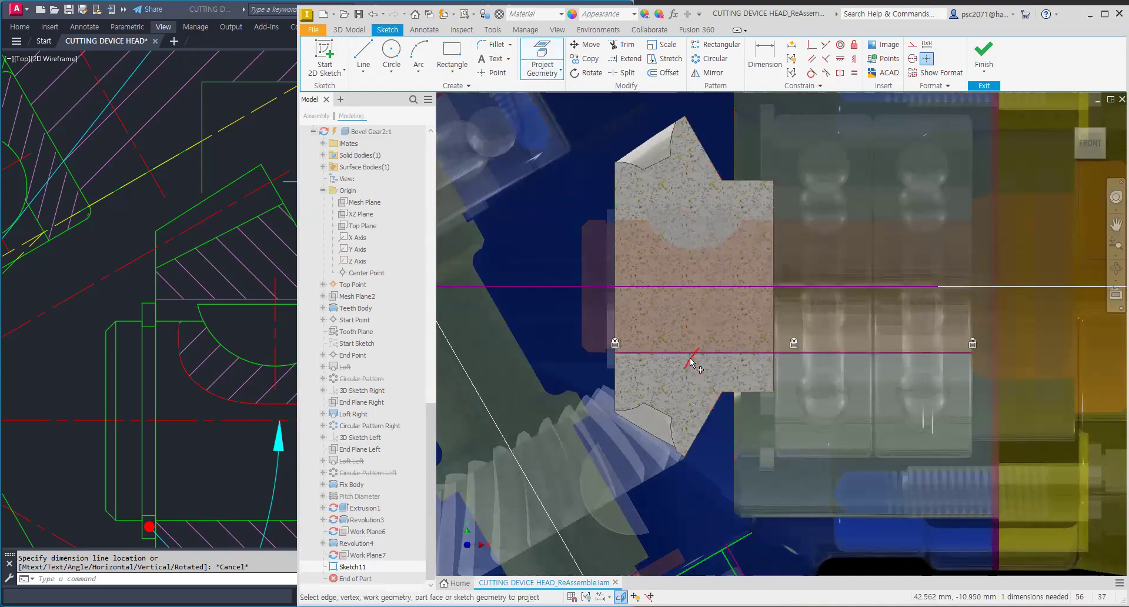
{"action": "left_click", "coordinate": [614, 303]}
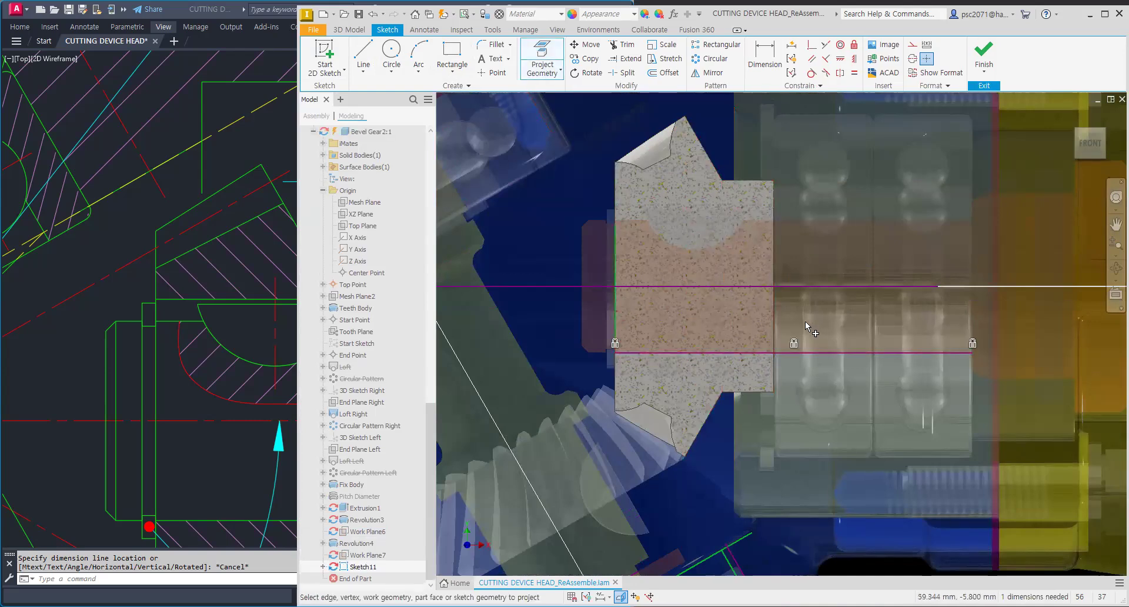
{"action": "left_click", "coordinate": [773, 315]}
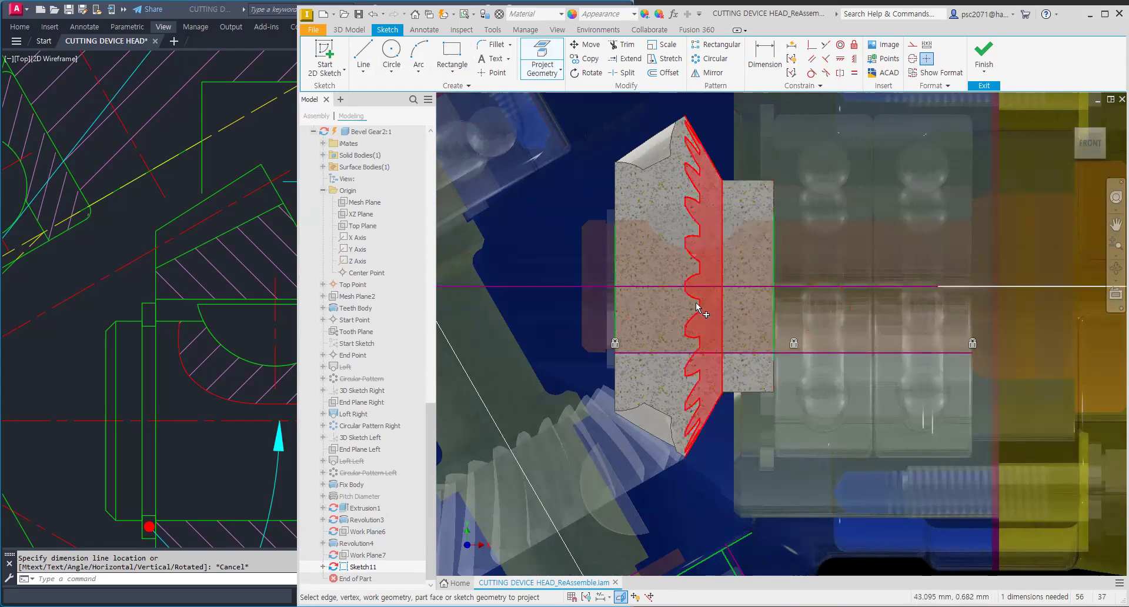
{"action": "left_click", "coordinate": [349, 30]}
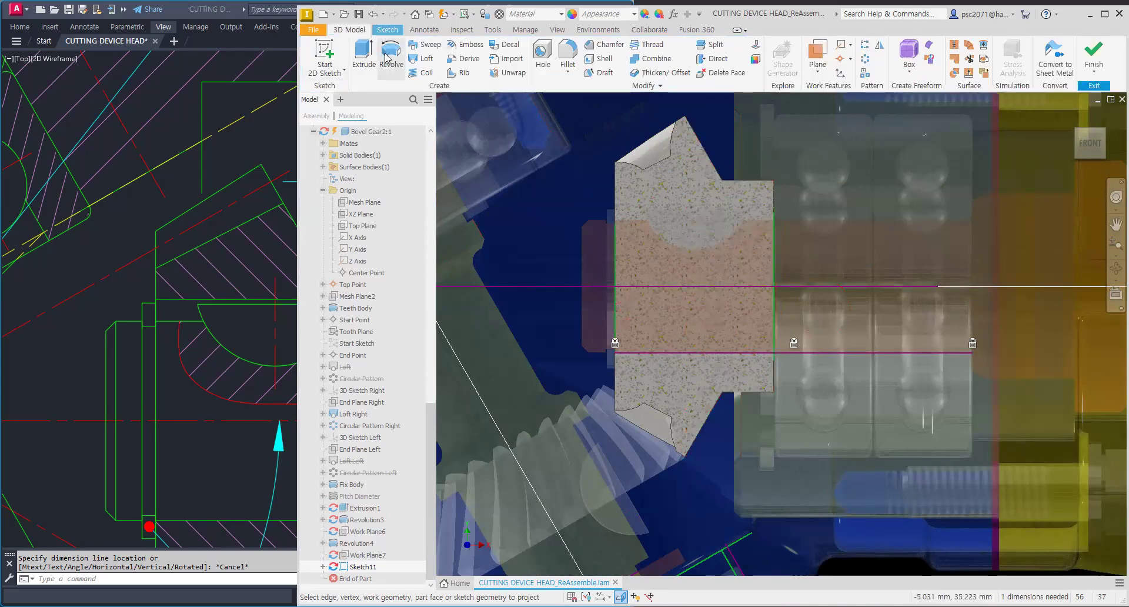
{"action": "key", "text": "F6"}
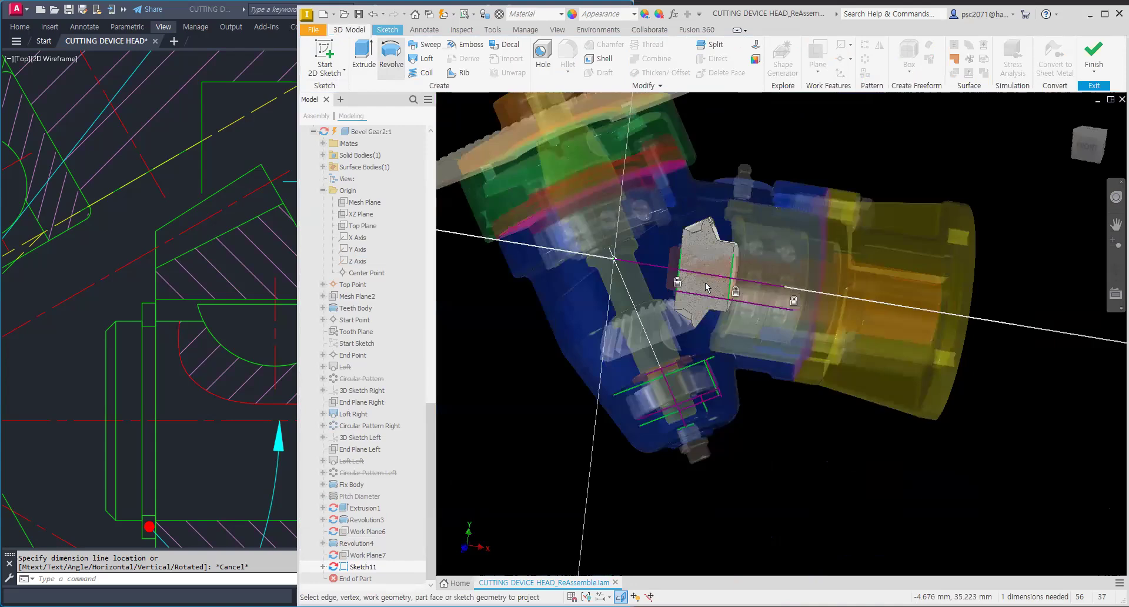
{"action": "key", "text": "r"}
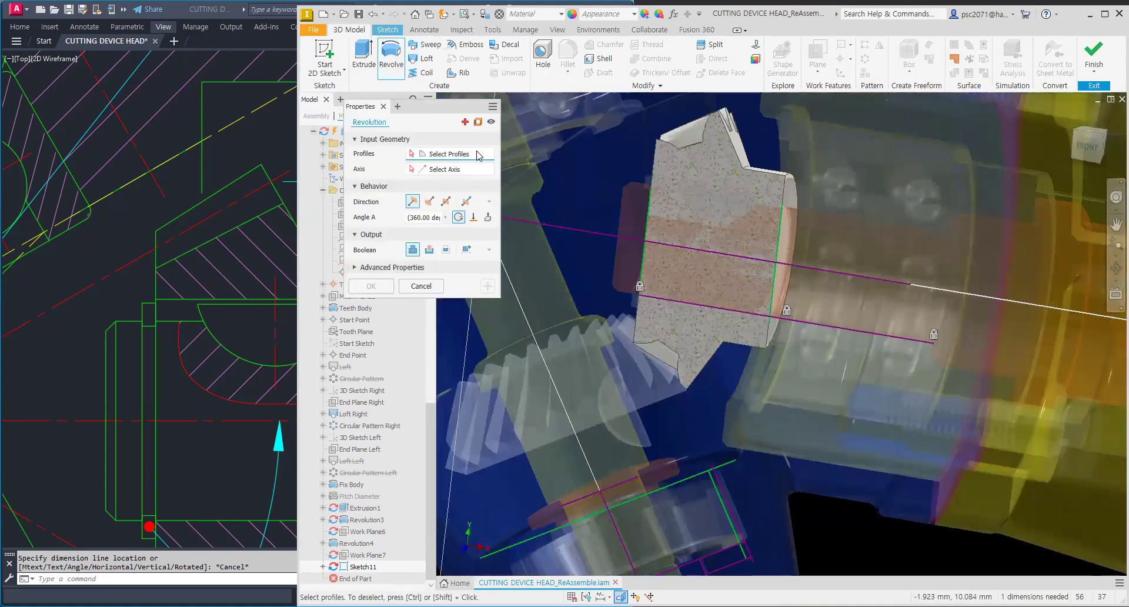
{"action": "left_click", "coordinate": [386, 53]}
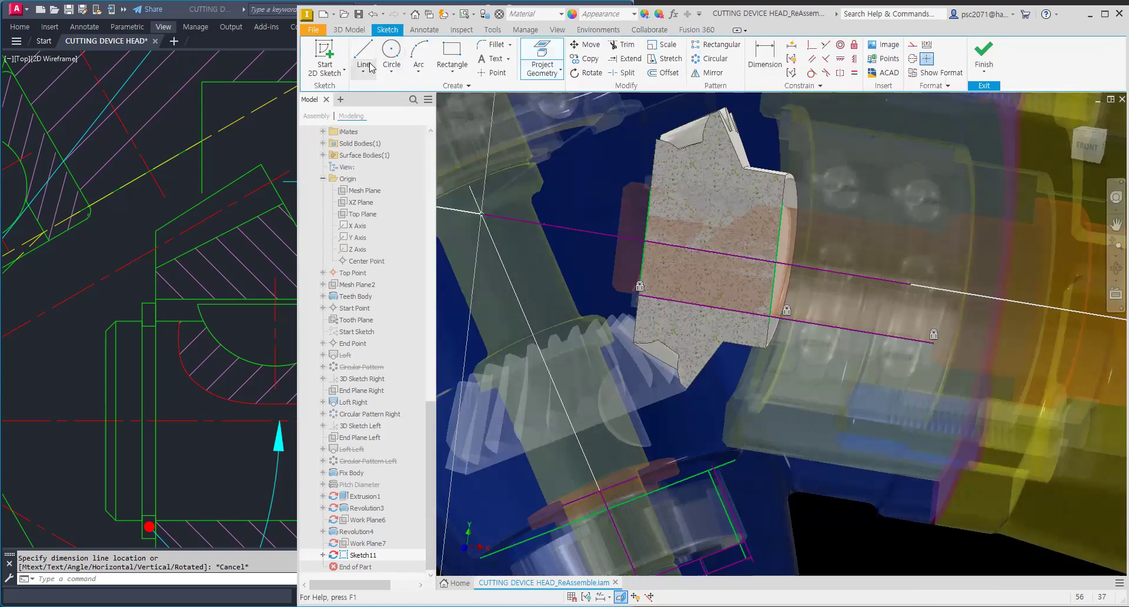
Step: Sketch a rectangle from the axis to the bore radius between the hub faces and revolve it 360° as a cut
{"action": "left_click", "coordinate": [452, 53]}
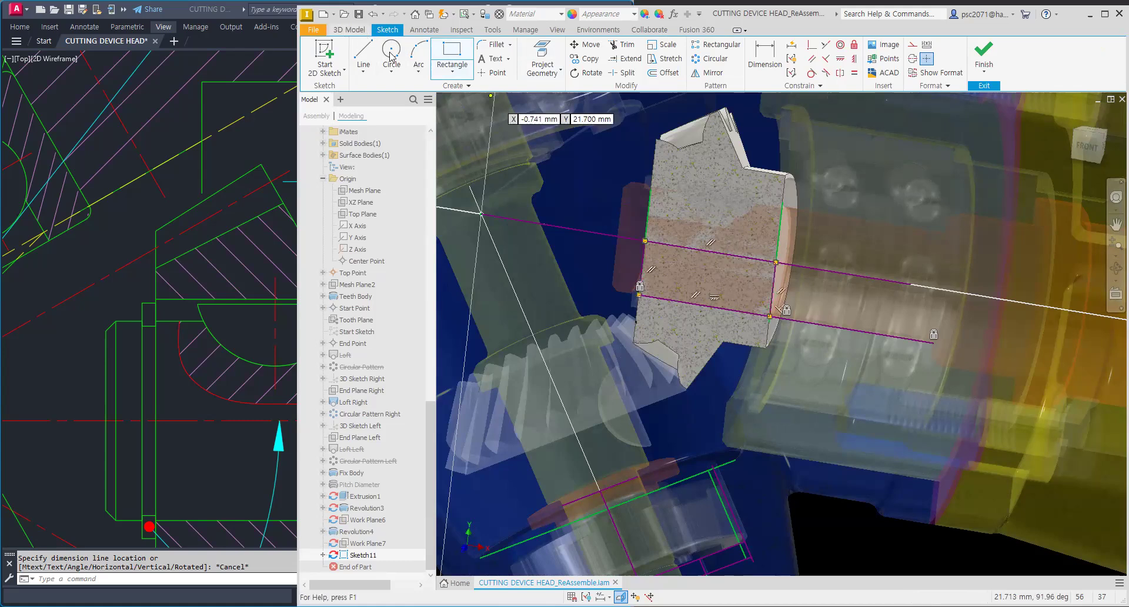
{"action": "key", "text": "r"}
{"action": "left_click", "coordinate": [648, 237]}
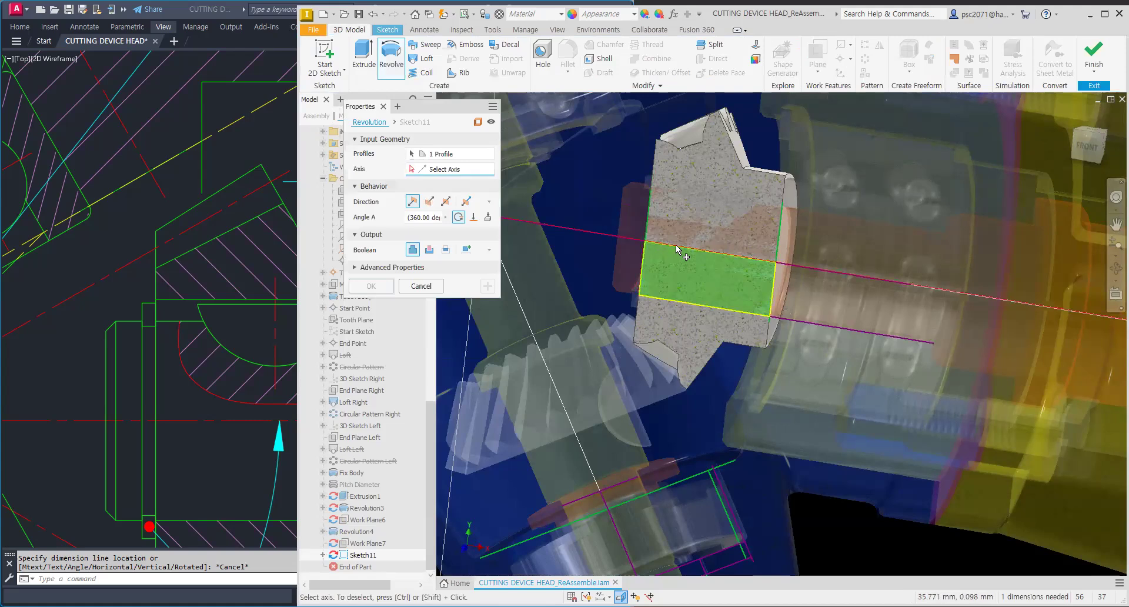
{"action": "left_click", "coordinate": [429, 250]}
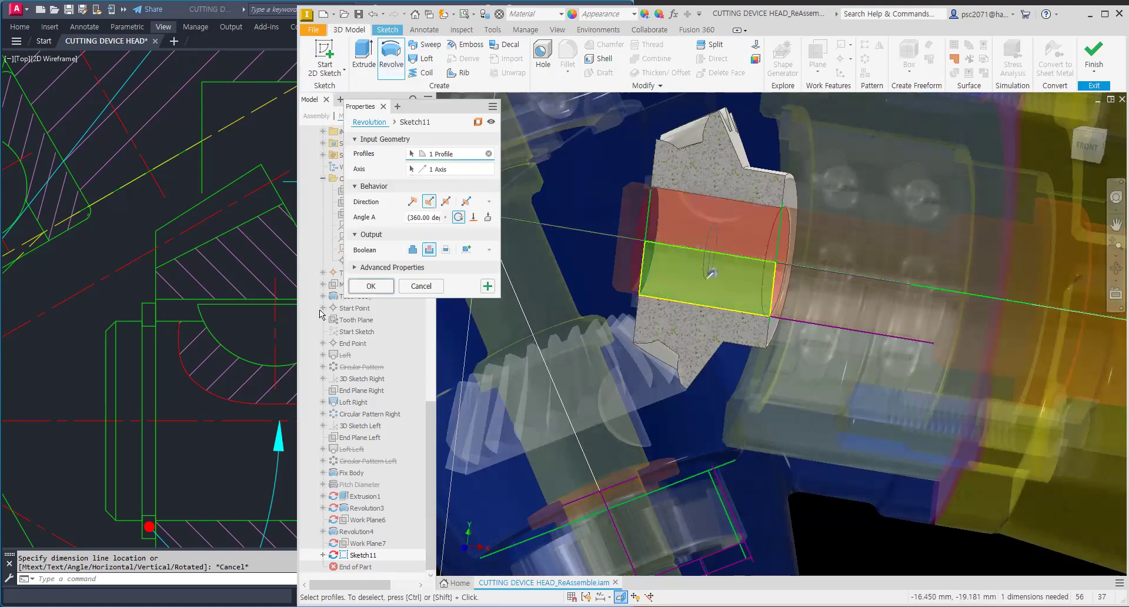
{"action": "left_click", "coordinate": [371, 289]}
Step: Orbit and zoom around the gear to examine the new bore against the output shaft
{"action": "mouse_move", "coordinate": [676, 250]}
{"action": "middle_mouse_down", "text": "shift"}
{"action": "mouse_move", "coordinate": [621, 239]}
{"action": "mouse_move", "coordinate": [809, 217]}
{"action": "mouse_move", "coordinate": [784, 209]}
{"action": "mouse_move", "coordinate": [600, 290]}
{"action": "mouse_move", "coordinate": [599, 271]}
{"action": "middle_mouse_up", "text": "shift"}
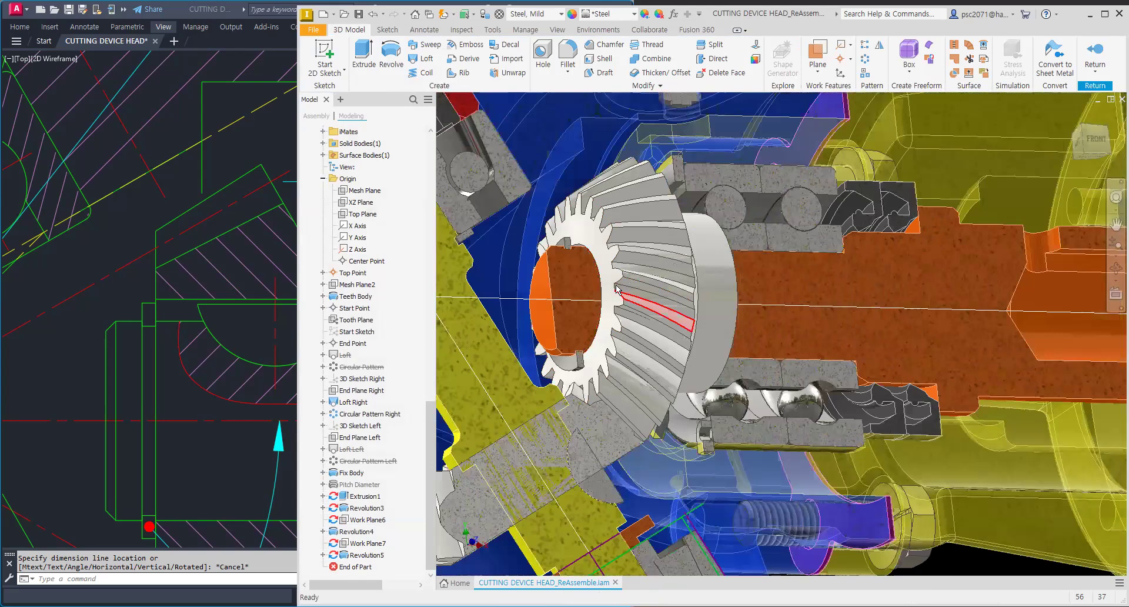
{"action": "middle_click_drag", "start_coordinate": [616, 289], "coordinate": [663, 274], "text": "shift"}
{"action": "scroll", "coordinate": [628, 257], "scroll_direction": "up", "scroll_amount": 3}
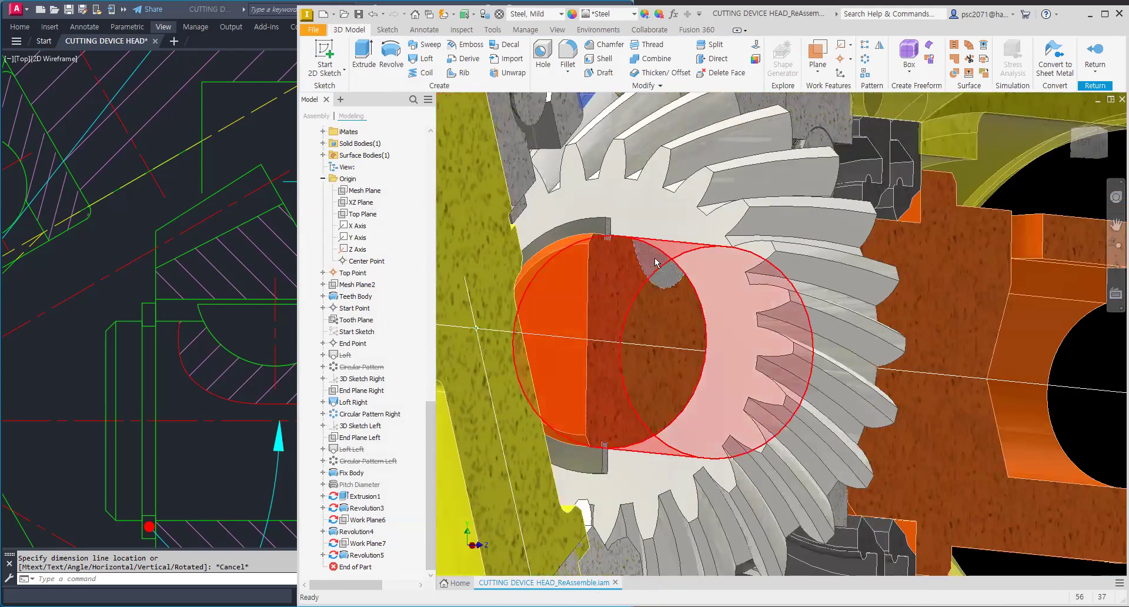
{"action": "scroll", "coordinate": [656, 262], "scroll_direction": "down", "scroll_amount": 3}
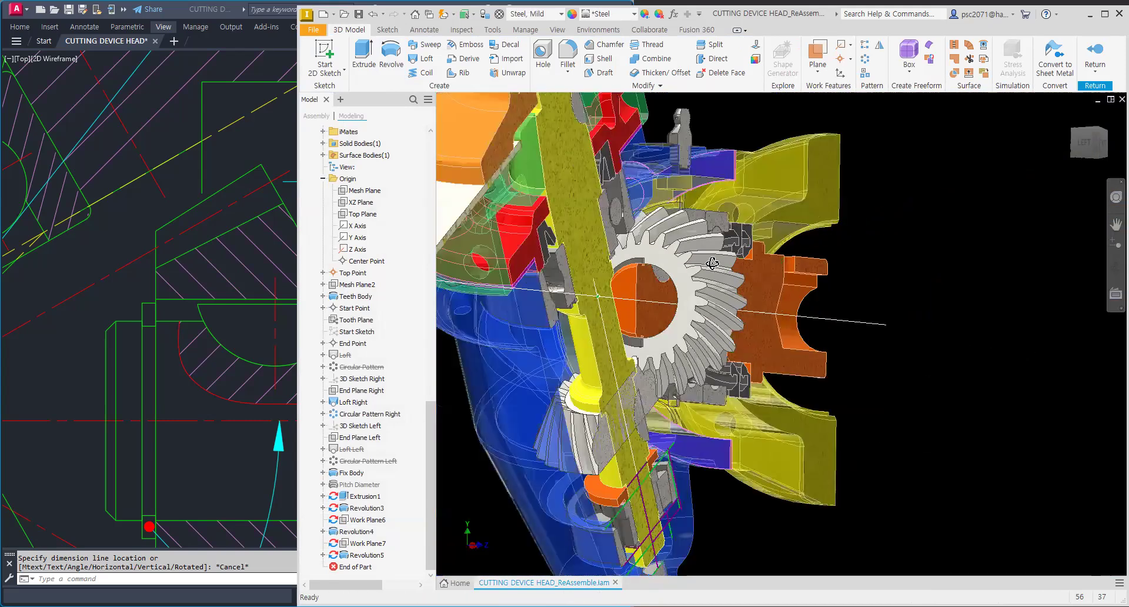
{"action": "middle_click_drag", "start_coordinate": [617, 238], "coordinate": [630, 247], "text": "shift"}
{"action": "scroll", "coordinate": [616, 302], "scroll_direction": "up", "scroll_amount": 3}
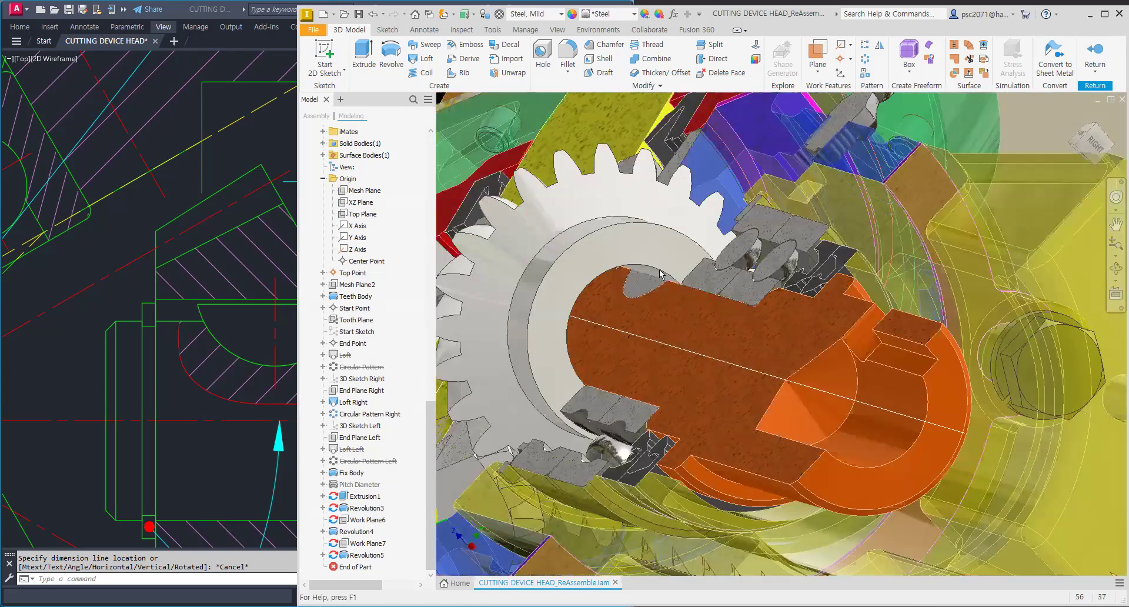
{"action": "scroll", "coordinate": [660, 274], "scroll_direction": "up", "scroll_amount": 2}
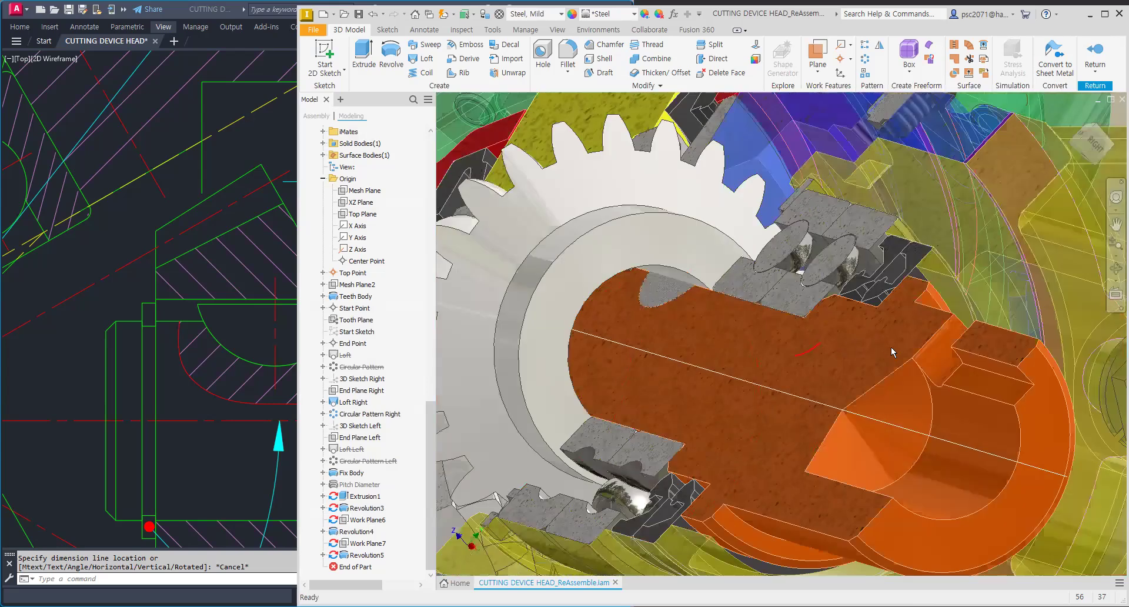
{"action": "scroll", "coordinate": [852, 340], "scroll_direction": "down", "scroll_amount": 2}
{"action": "scroll", "coordinate": [790, 345], "scroll_direction": "down", "scroll_amount": 2}
{"action": "mouse_move", "coordinate": [790, 346]}
{"action": "middle_mouse_down", "text": "shift"}
{"action": "mouse_move", "coordinate": [783, 355]}
{"action": "mouse_move", "coordinate": [839, 347]}
{"action": "middle_mouse_up", "text": "shift"}
{"action": "scroll", "coordinate": [827, 351], "scroll_direction": "down", "scroll_amount": 2}
{"action": "scroll", "coordinate": [840, 348], "scroll_direction": "up", "scroll_amount": 1}
{"action": "scroll", "coordinate": [846, 353], "scroll_direction": "up", "scroll_amount": 3}
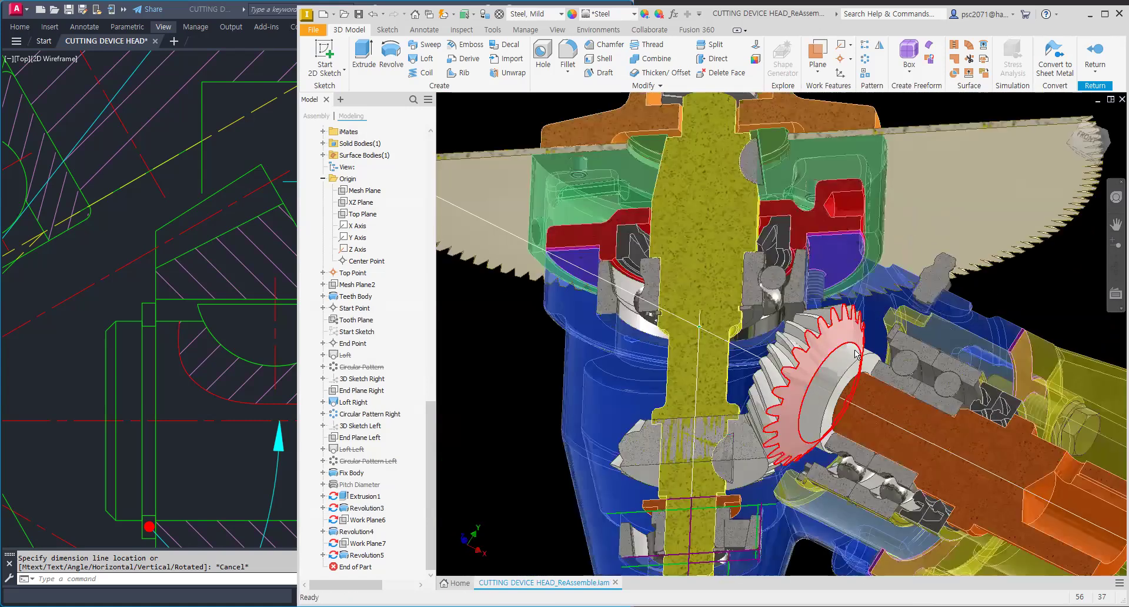
{"action": "scroll", "coordinate": [830, 317], "scroll_direction": "up", "scroll_amount": 2}
{"action": "mouse_move", "coordinate": [827, 309]}
{"action": "middle_mouse_down", "text": "shift"}
{"action": "mouse_move", "coordinate": [803, 289]}
{"action": "mouse_move", "coordinate": [792, 303]}
{"action": "middle_mouse_up", "text": "shift"}
{"action": "middle_click_drag", "start_coordinate": [496, 145], "coordinate": [805, 318], "text": "shift"}
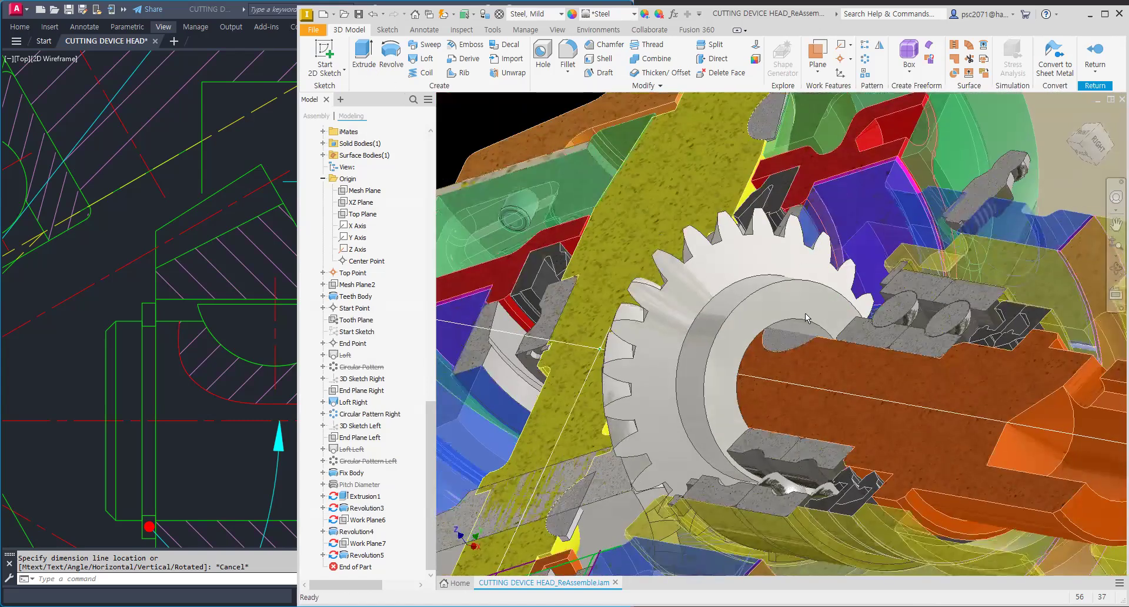
Step: Start a 2D sketch on a work plane offset -11.250 mm from the gear's hub face
{"action": "key", "text": "s"}
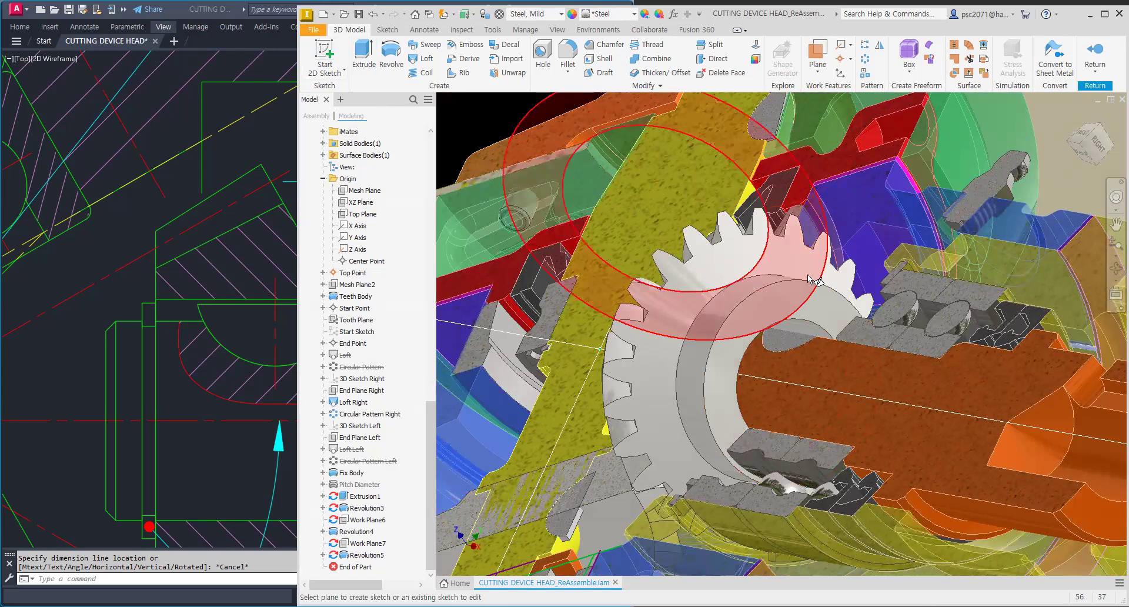
{"action": "scroll", "coordinate": [833, 310], "scroll_direction": "up", "scroll_amount": 2}
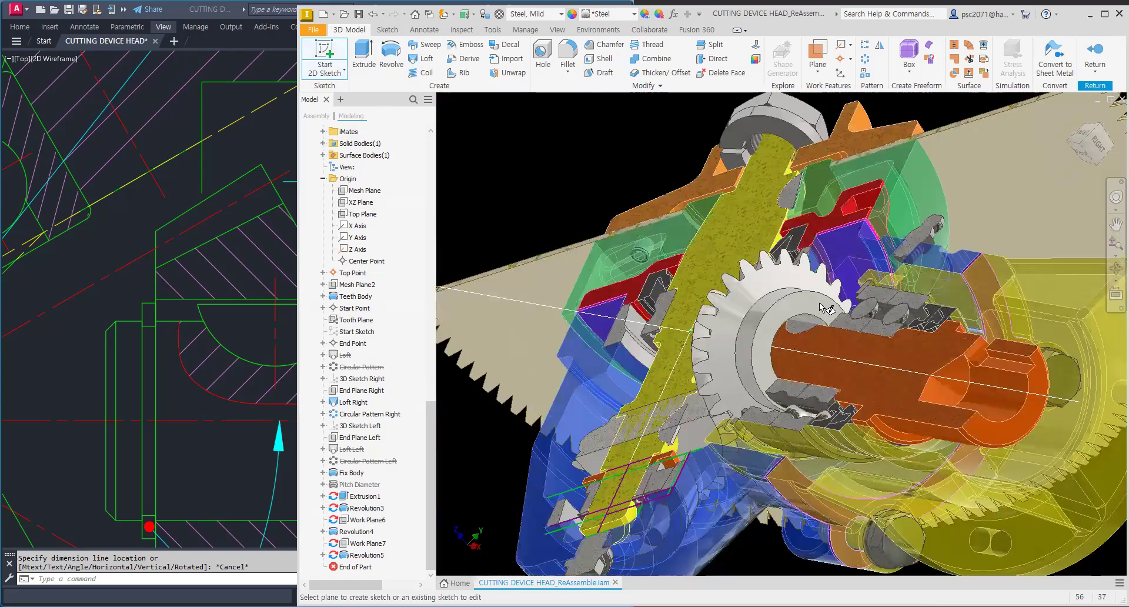
{"action": "middle_click_drag", "start_coordinate": [824, 305], "coordinate": [825, 333], "text": "shift"}
{"action": "mouse_move", "coordinate": [825, 333]}
{"action": "left_mouse_down"}
{"action": "mouse_move", "coordinate": [816, 318]}
{"action": "mouse_move", "coordinate": [823, 328]}
{"action": "left_mouse_up"}
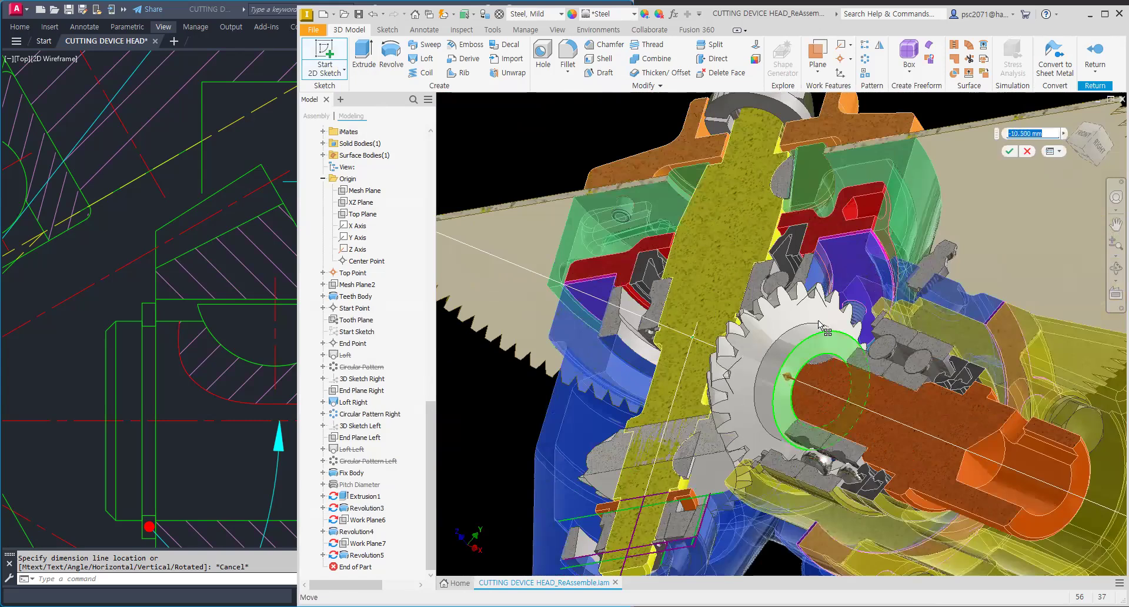
{"action": "left_click", "coordinate": [1008, 151]}
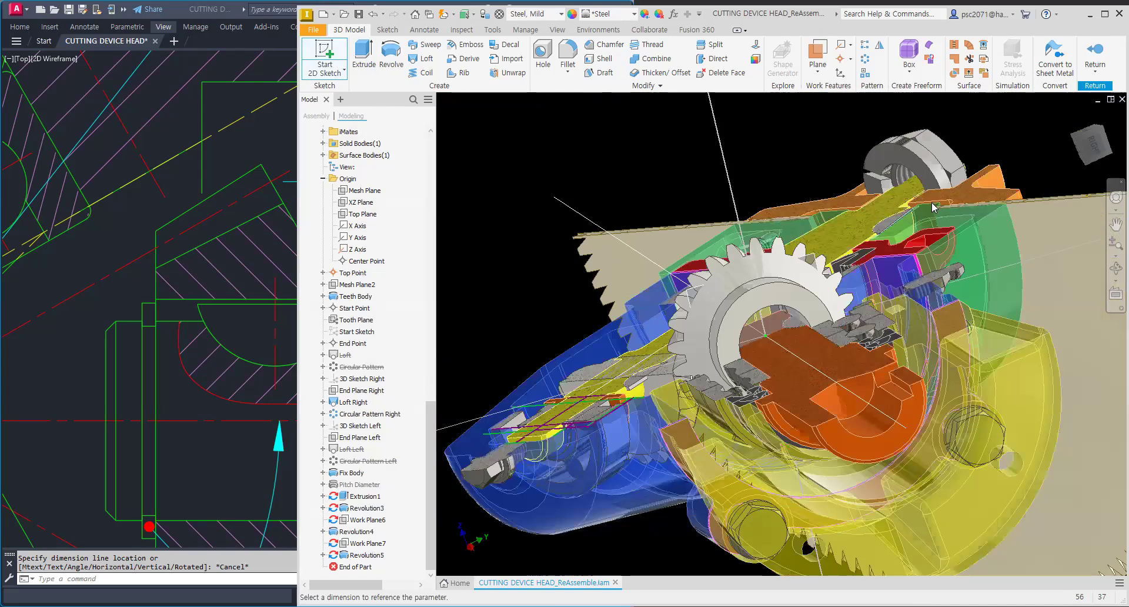
Step: Project the shaft's key edge into the new sketch
{"action": "scroll", "coordinate": [815, 356], "scroll_direction": "up", "scroll_amount": 6}
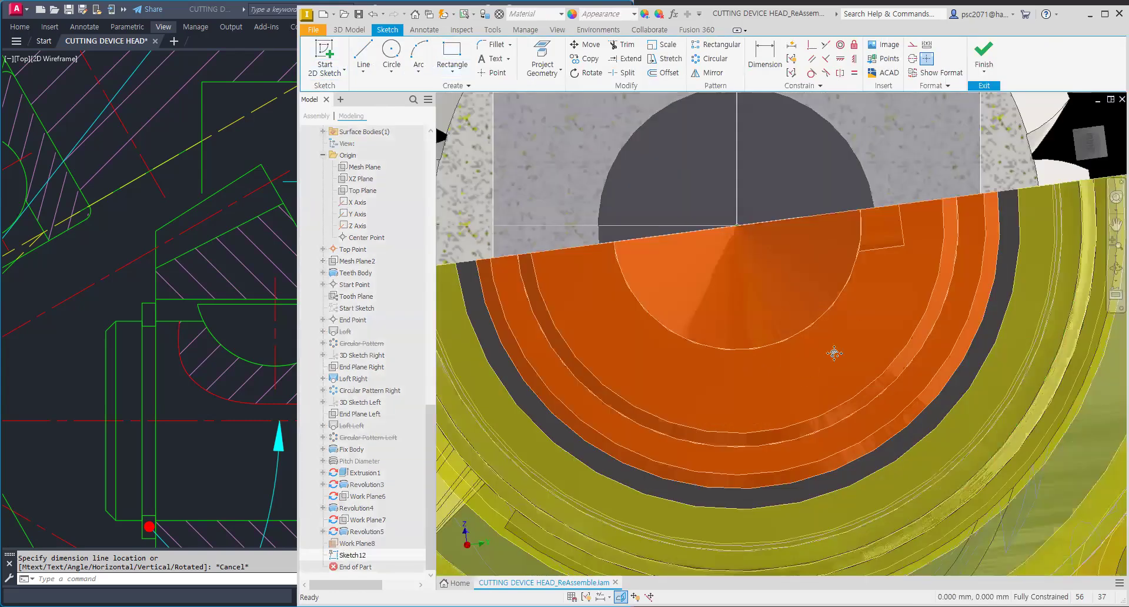
{"action": "scroll", "coordinate": [835, 353], "scroll_direction": "down", "scroll_amount": 3}
{"action": "scroll", "coordinate": [841, 303], "scroll_direction": "down", "scroll_amount": 3}
{"action": "scroll", "coordinate": [852, 282], "scroll_direction": "up", "scroll_amount": 8}
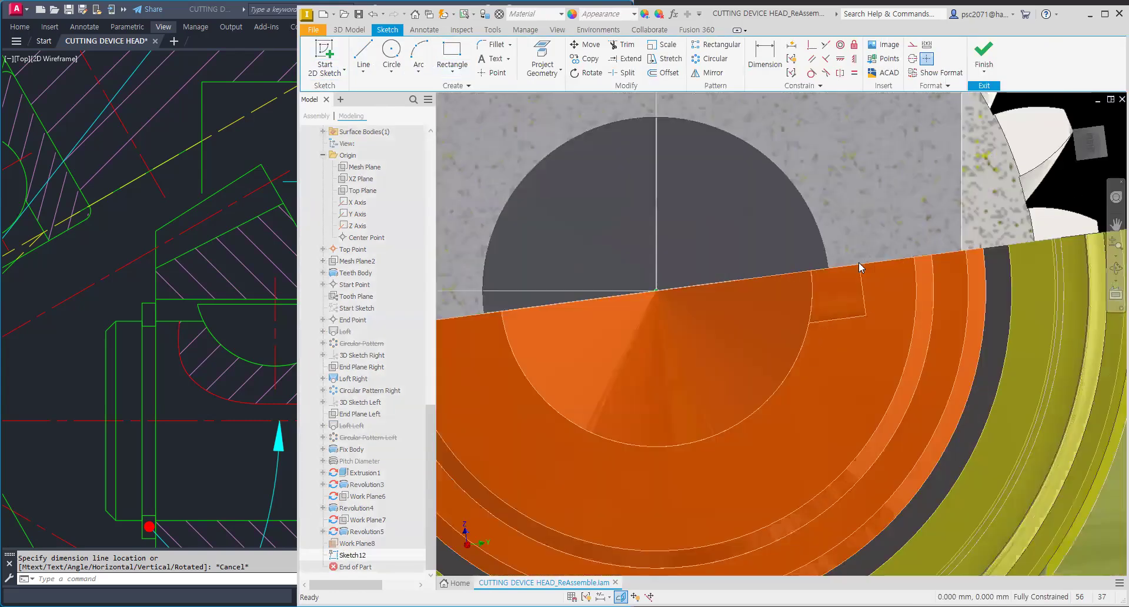
{"action": "middle_click_drag", "start_coordinate": [860, 287], "coordinate": [847, 319]}
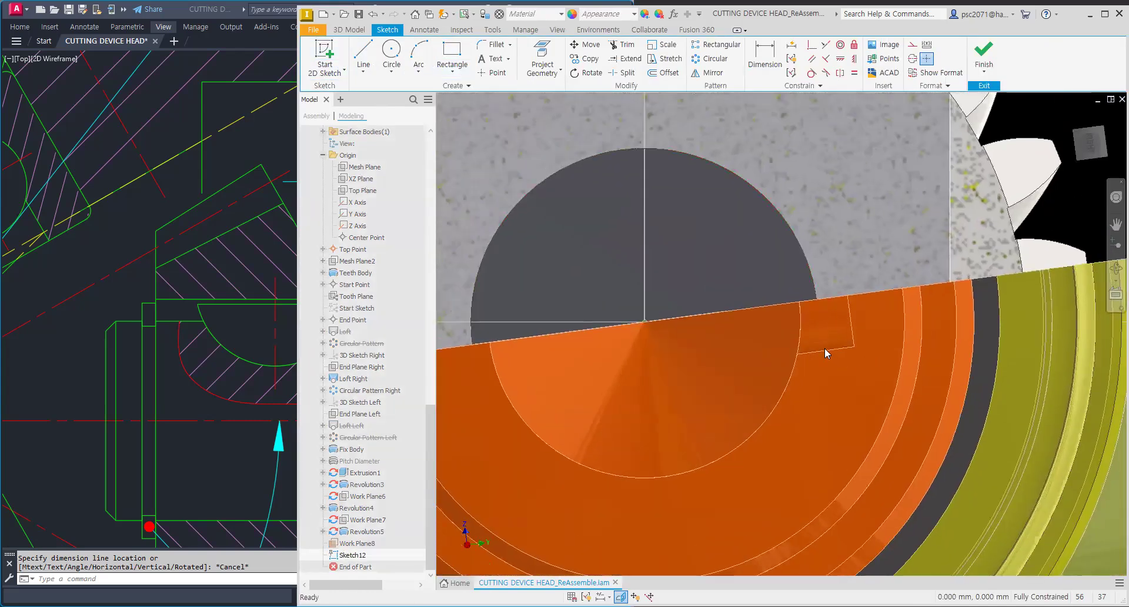
{"action": "left_click", "coordinate": [542, 59]}
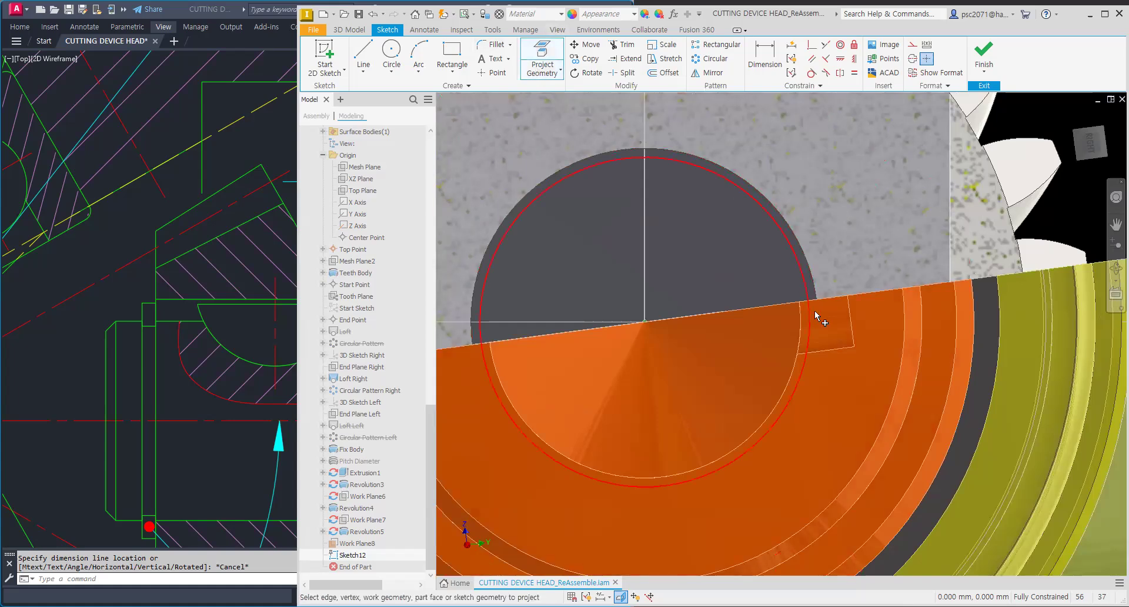
{"action": "left_click", "coordinate": [835, 347]}
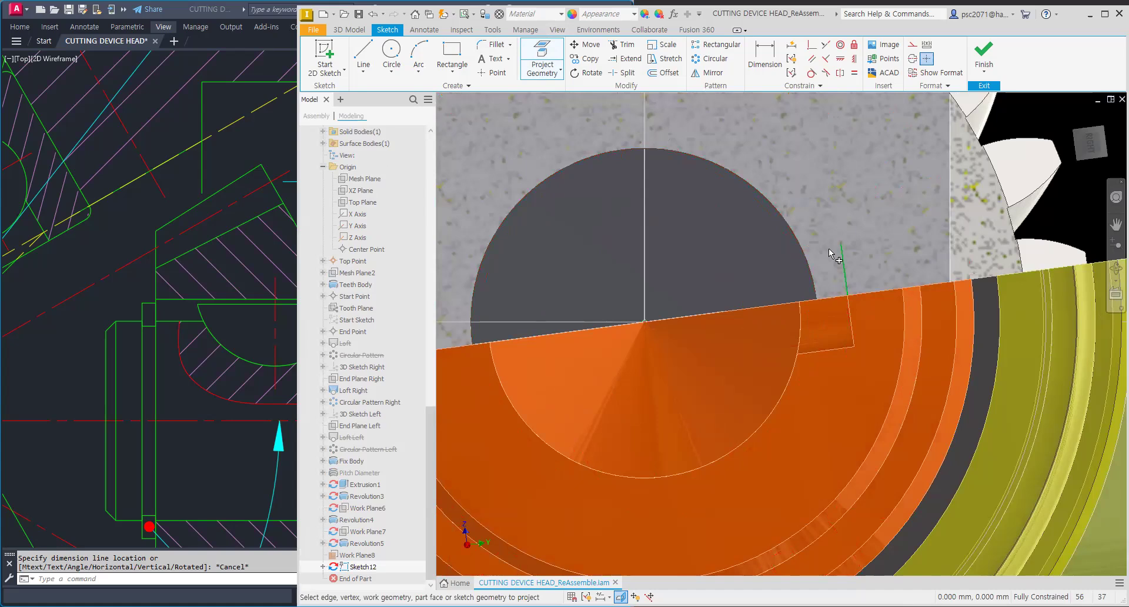
Step: Sketch a rectangle over the projected key edge and extrude it symmetrically 22.500 mm as a cut to form the keyway
{"action": "left_click", "coordinate": [454, 73]}
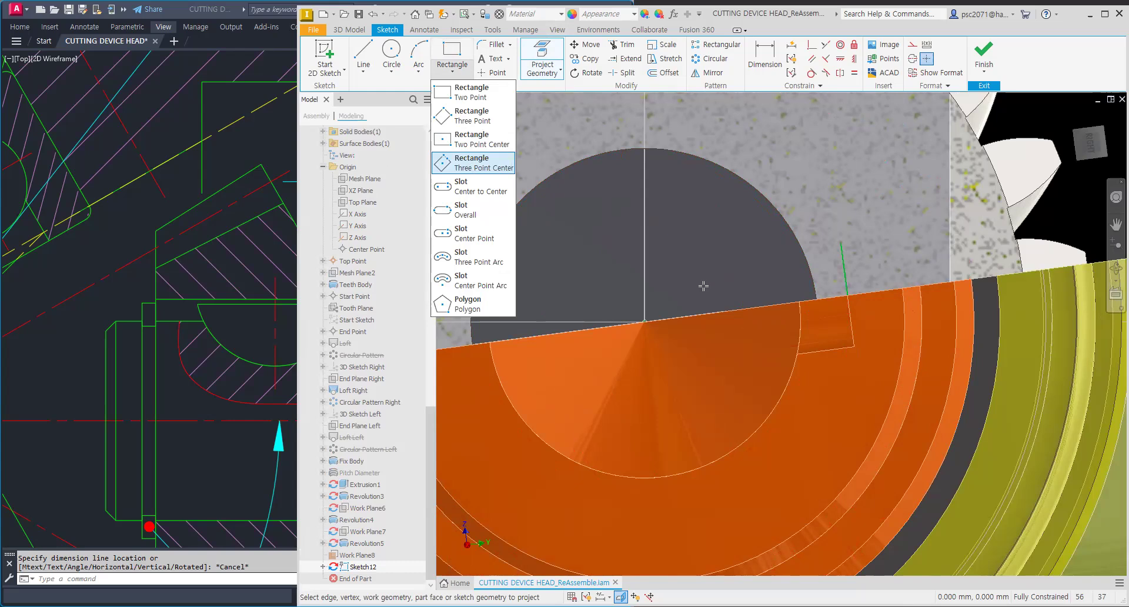
{"action": "left_click", "coordinate": [349, 29]}
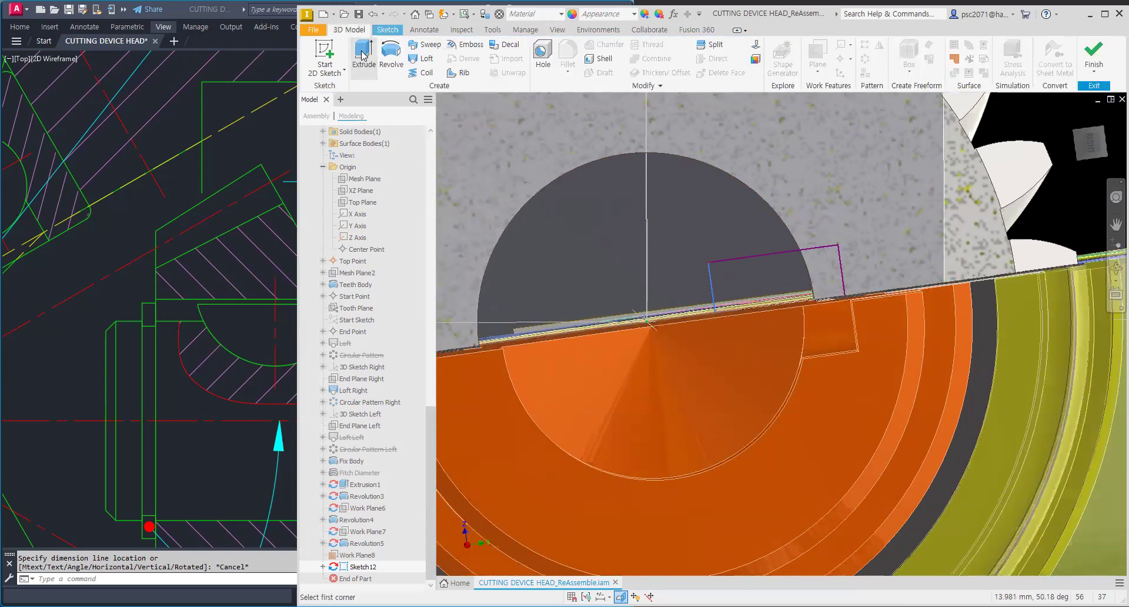
{"action": "left_click", "coordinate": [361, 52]}
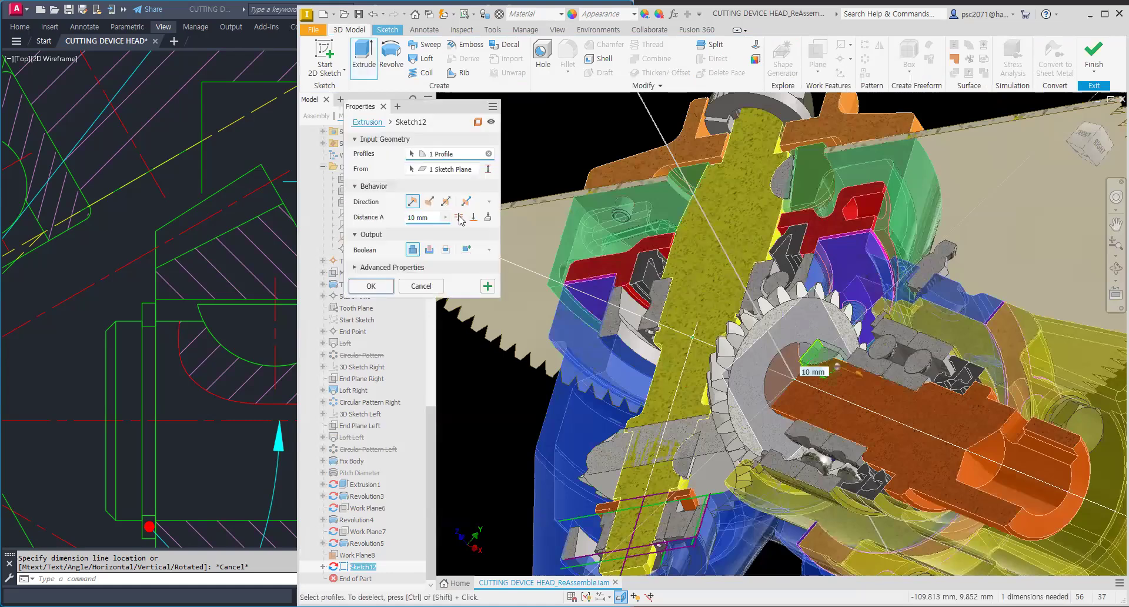
{"action": "left_click", "coordinate": [459, 218]}
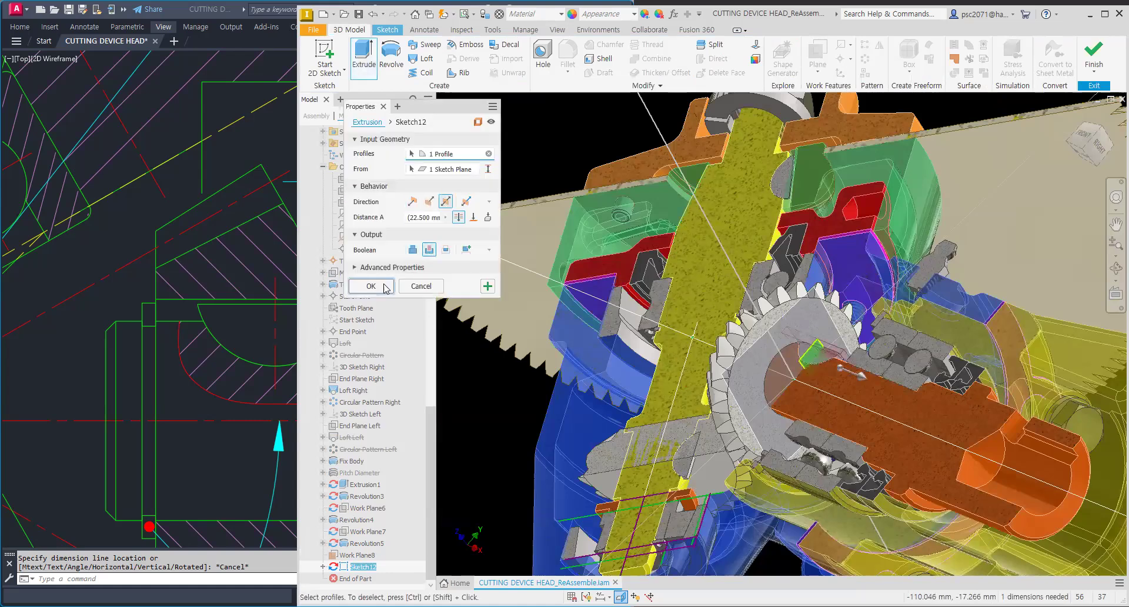
{"action": "key", "text": "Return"}
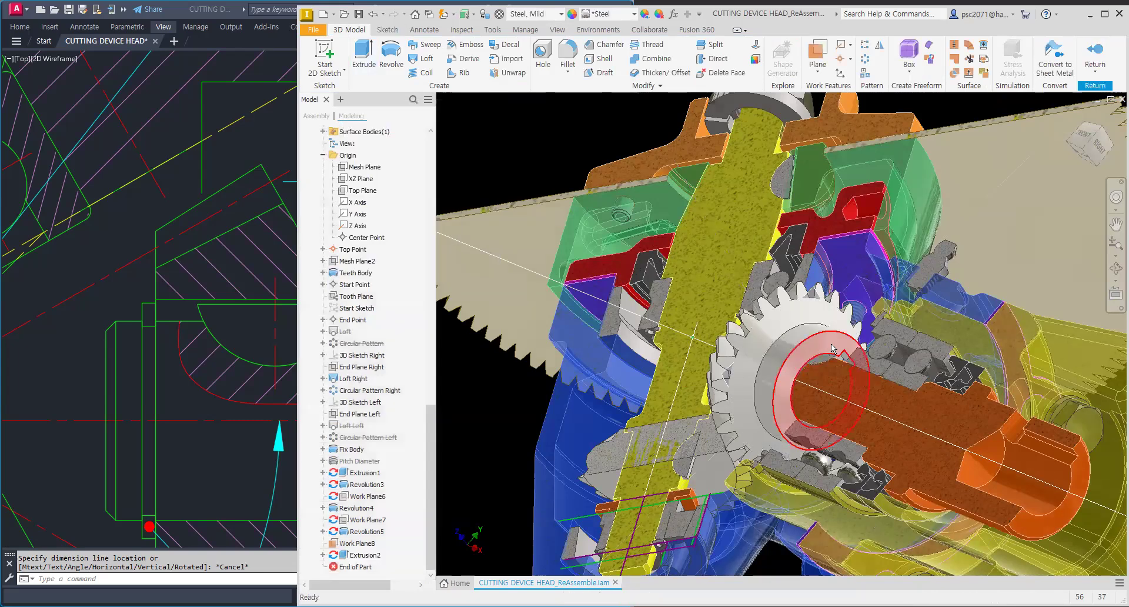
Step: Orbit and zoom around the gear to inspect the new keyway, then return to the assembly
{"action": "middle_click_drag", "start_coordinate": [820, 352], "coordinate": [786, 359], "text": "shift"}
{"action": "scroll", "coordinate": [786, 358], "scroll_direction": "up", "scroll_amount": 3}
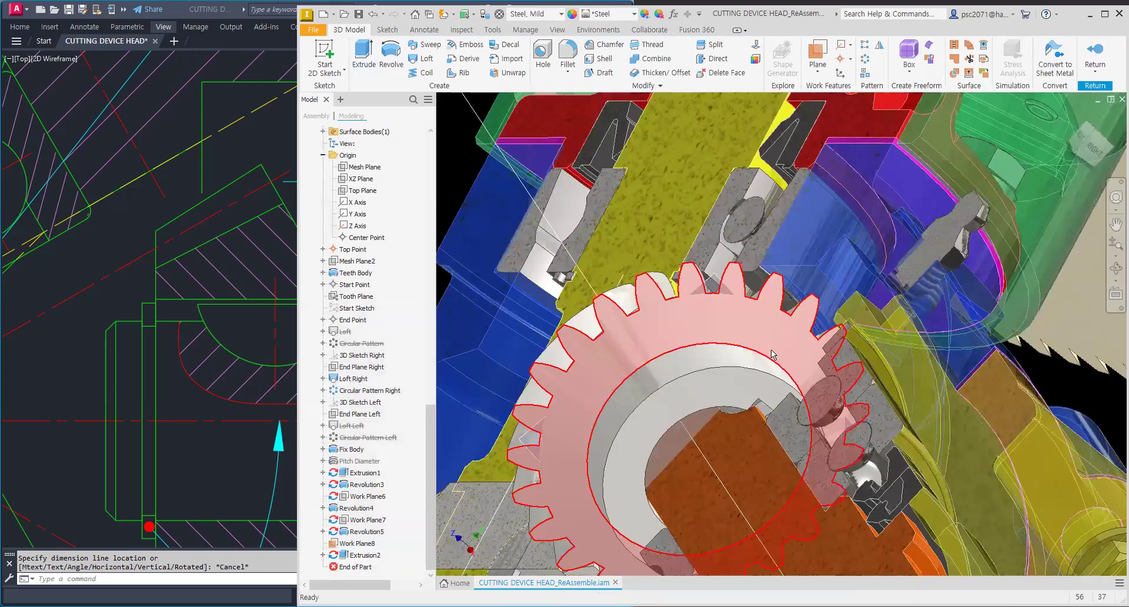
{"action": "key", "text": "F5"}
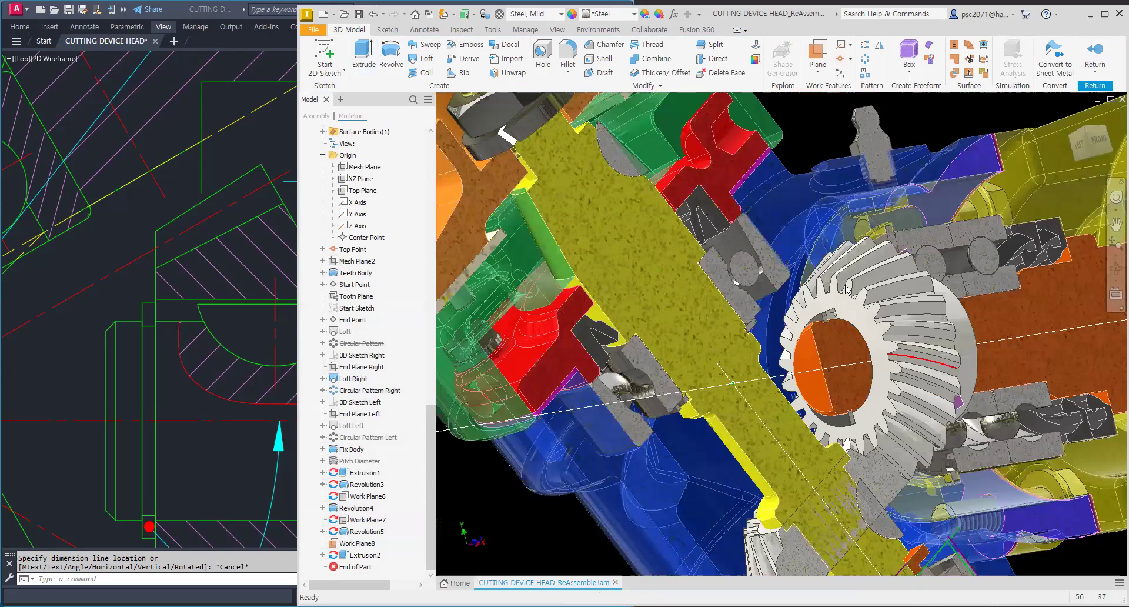
{"action": "middle_click_drag", "start_coordinate": [848, 289], "coordinate": [789, 280]}
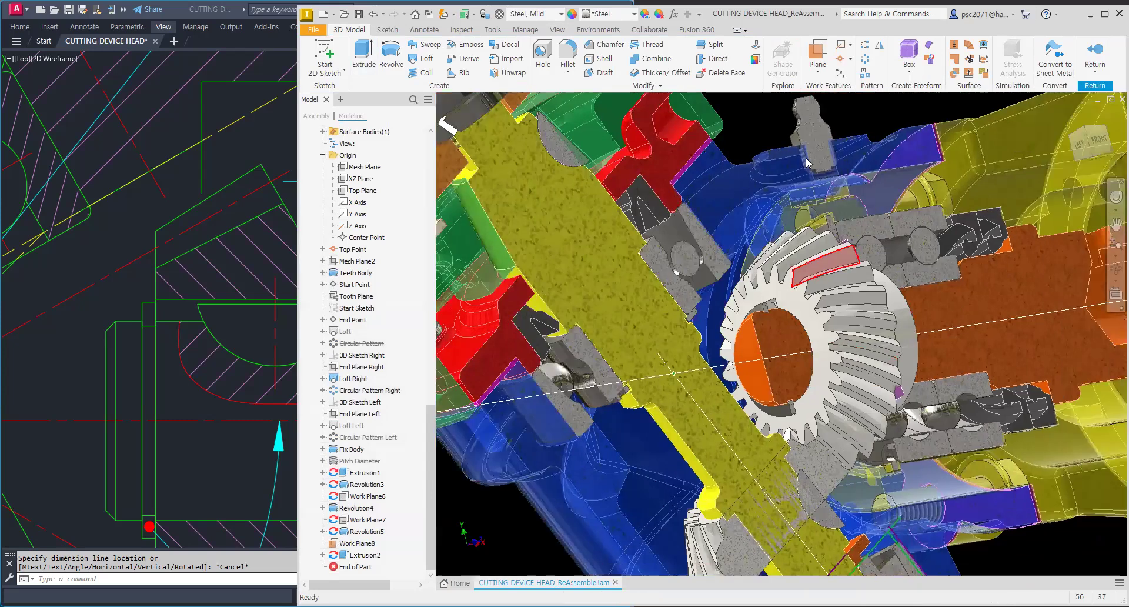
{"action": "left_click", "coordinate": [1094, 55]}
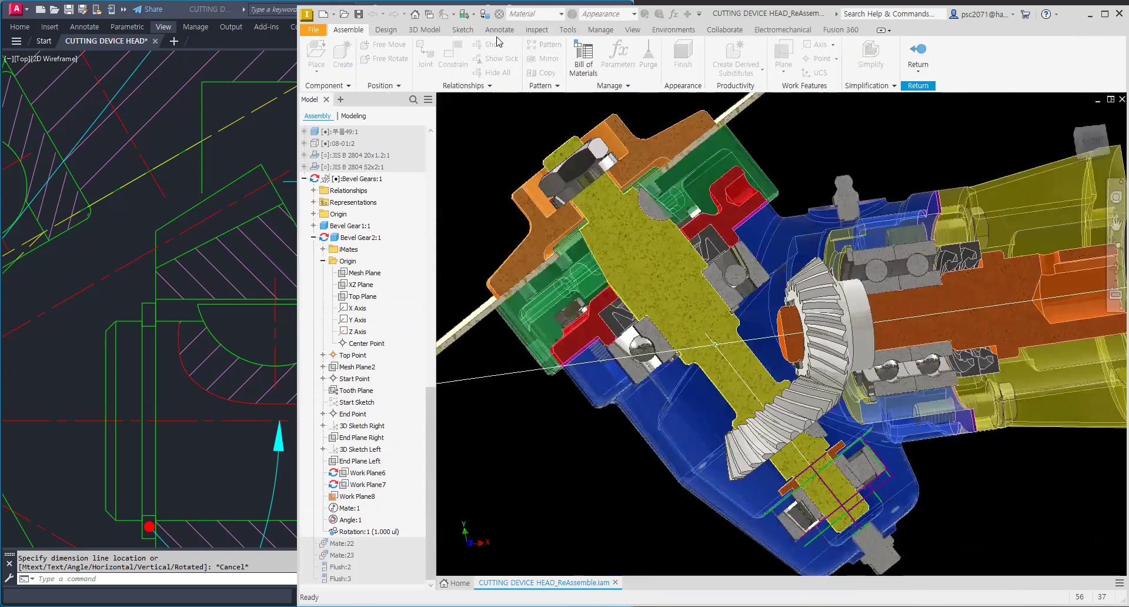
Step: Hide Work Plane8 of the second bevel gear in the assembly
{"action": "left_click", "coordinate": [632, 29]}
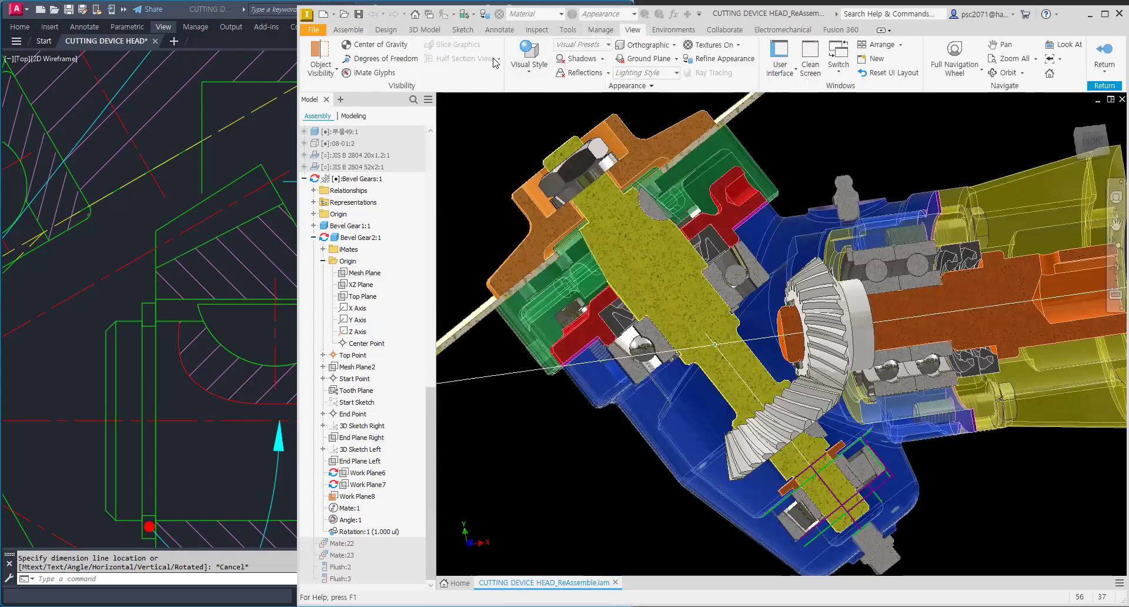
{"action": "left_click", "coordinate": [1106, 54]}
{"action": "scroll", "coordinate": [781, 305], "scroll_direction": "up", "scroll_amount": 3}
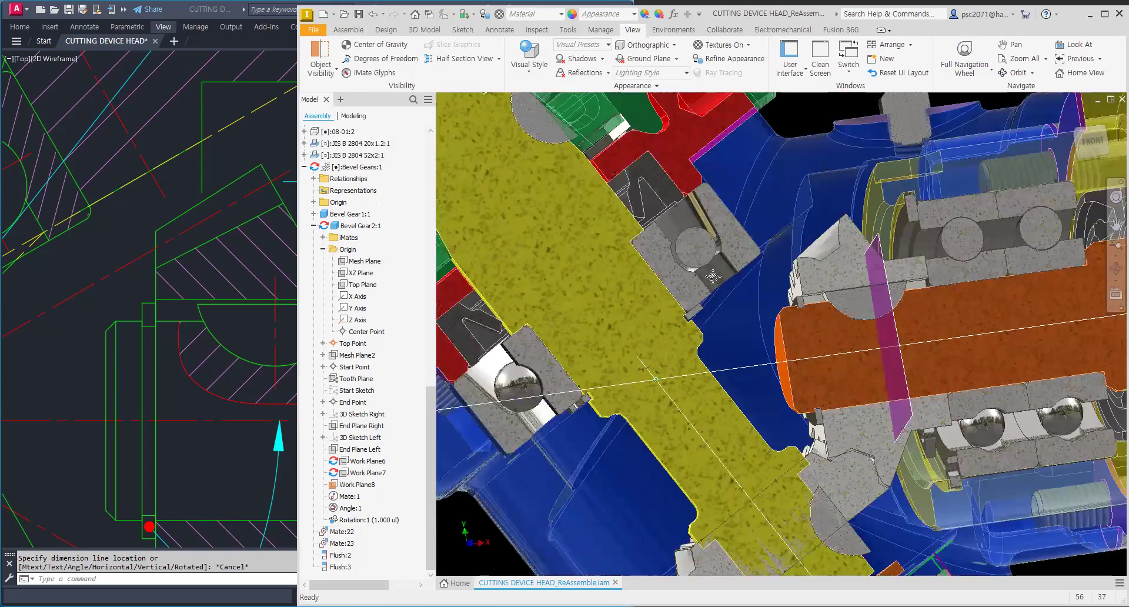
{"action": "middle_click_drag", "start_coordinate": [740, 285], "coordinate": [665, 253], "text": "shift"}
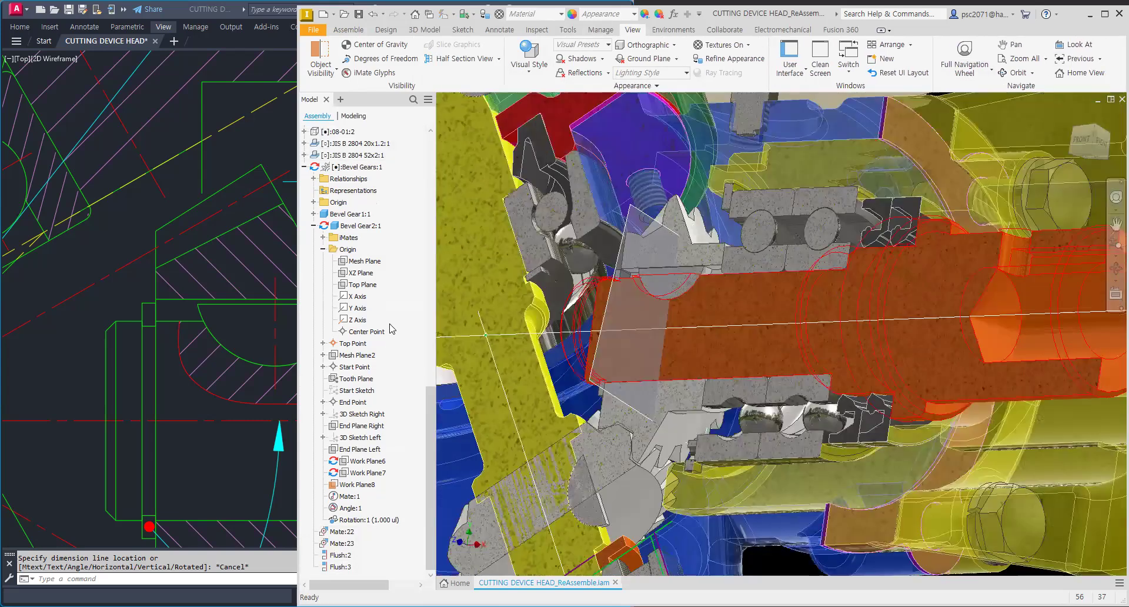
{"action": "left_click", "coordinate": [355, 484]}
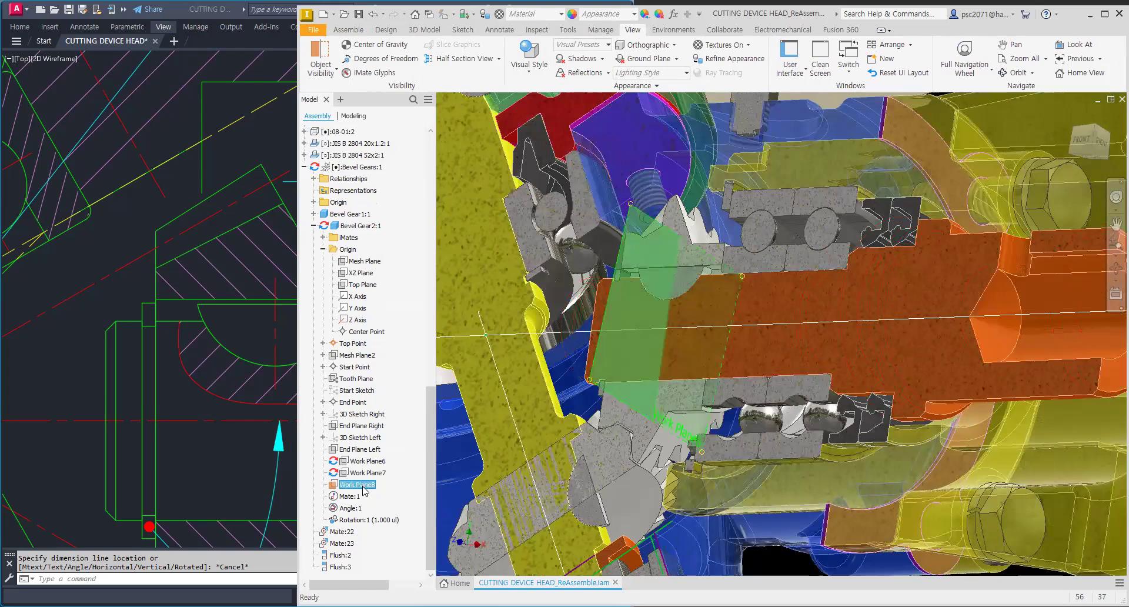
{"action": "right_click", "coordinate": [355, 484]}
{"action": "left_click", "coordinate": [390, 554]}
Step: Zoom in to inspect the shaft key seated in the gear's keyway
{"action": "middle_click_drag", "start_coordinate": [727, 281], "coordinate": [799, 301], "text": "shift"}
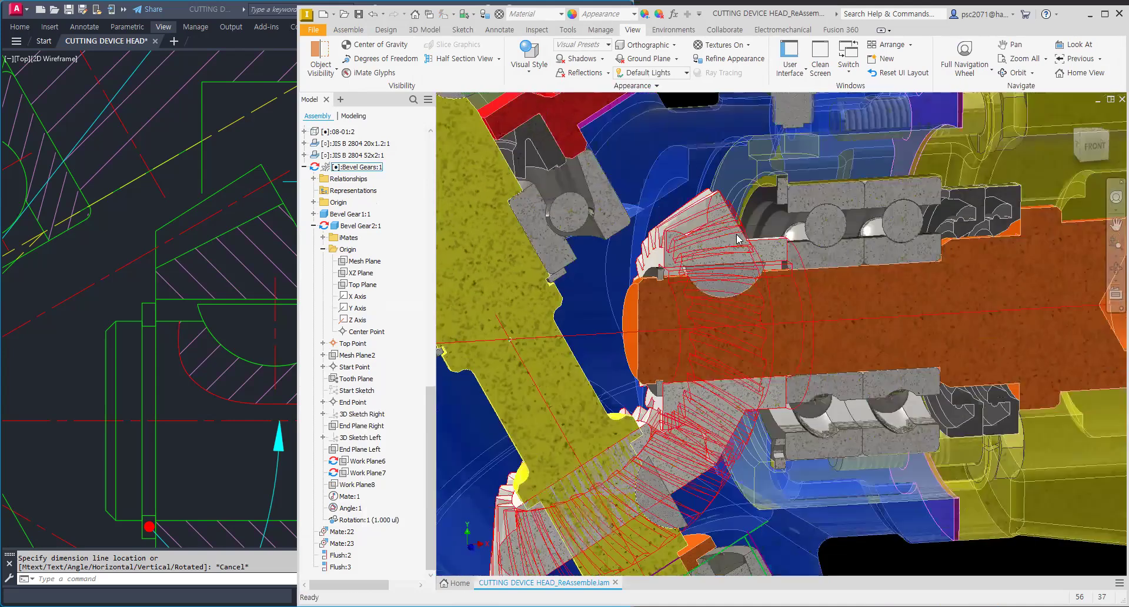
{"action": "scroll", "coordinate": [707, 264], "scroll_direction": "up", "scroll_amount": 3}
{"action": "scroll", "coordinate": [693, 283], "scroll_direction": "up", "scroll_amount": 2}
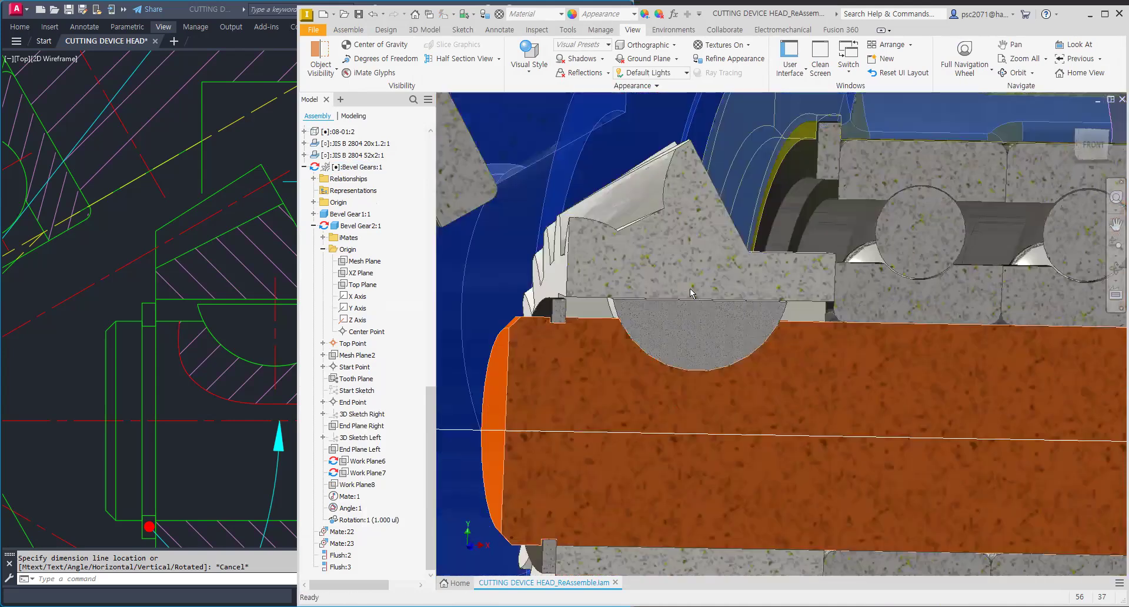
{"action": "scroll", "coordinate": [711, 285], "scroll_direction": "down", "scroll_amount": 3}
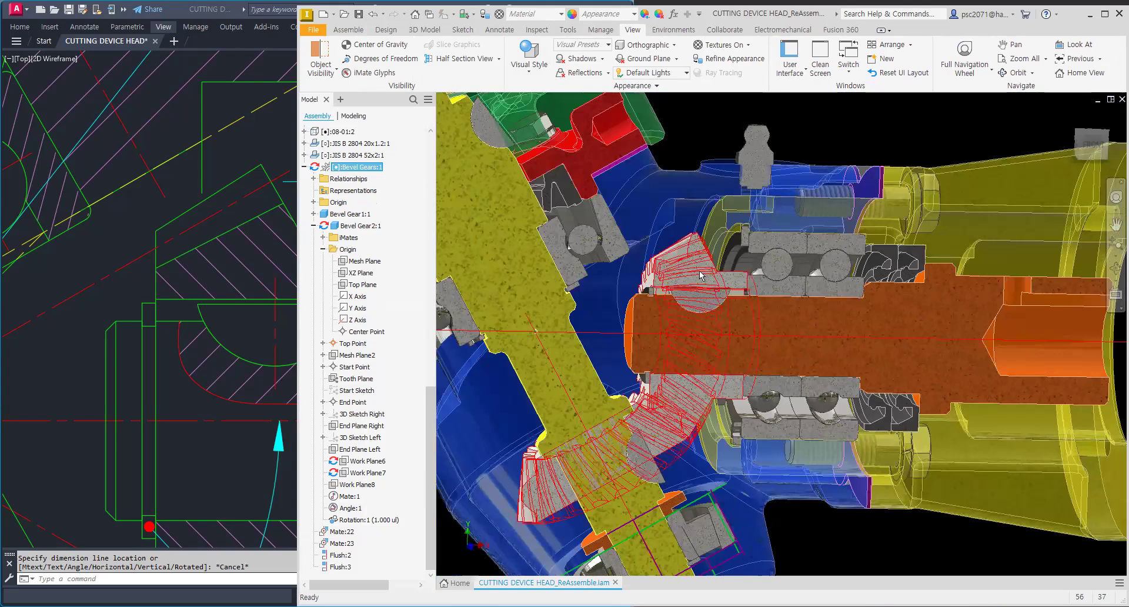
Step: Open the Bevel Gears subassembly and expand Bevel Gear2 in its browser
{"action": "right_click", "coordinate": [699, 273]}
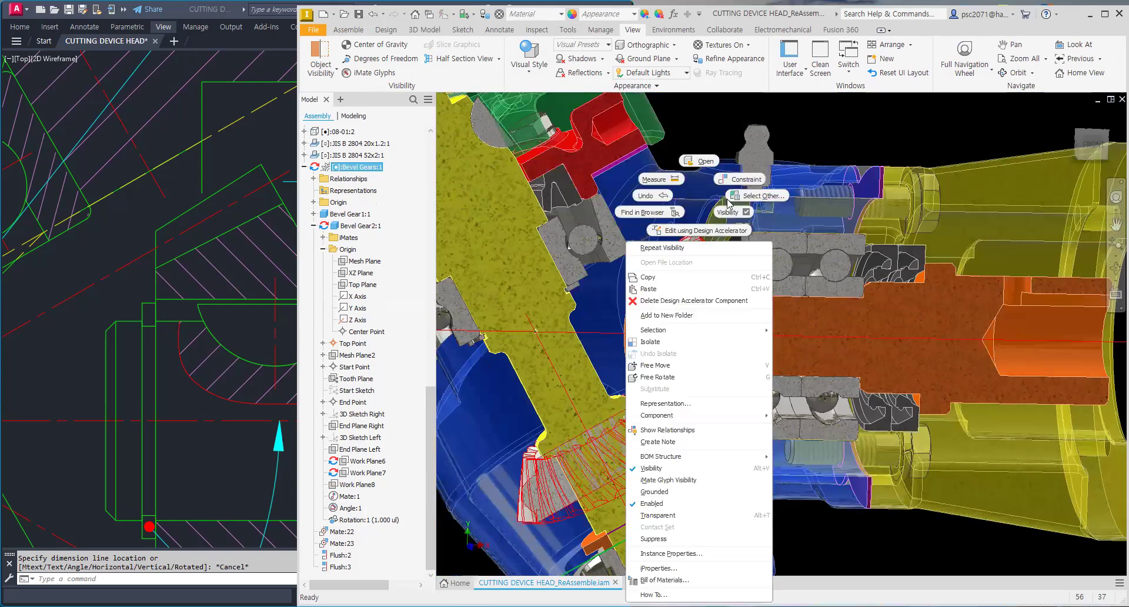
{"action": "left_click", "coordinate": [705, 162]}
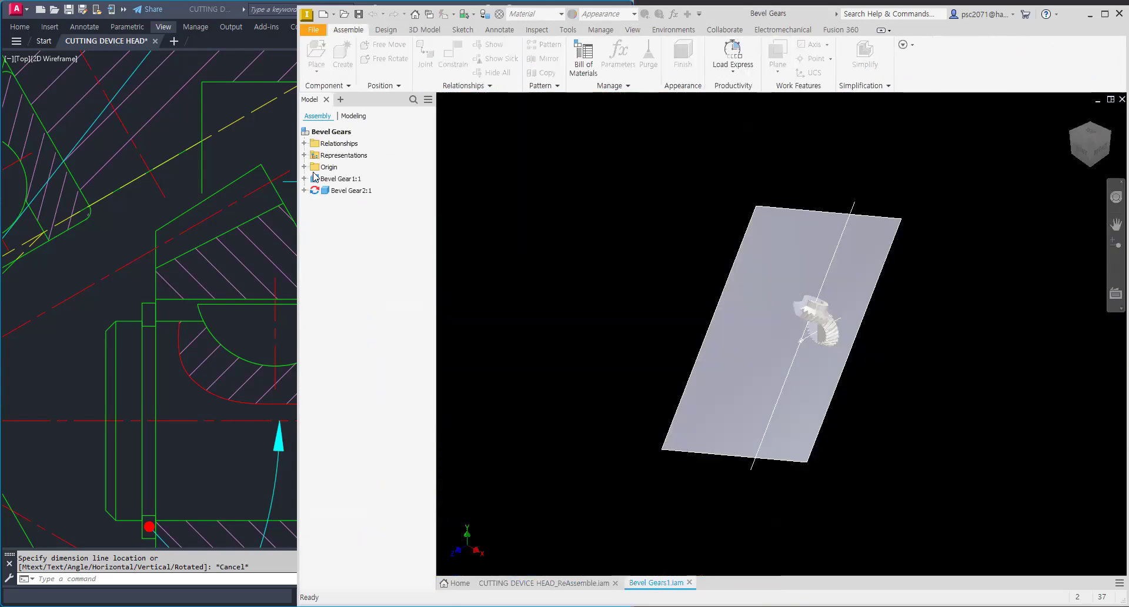
{"action": "left_click", "coordinate": [303, 189]}
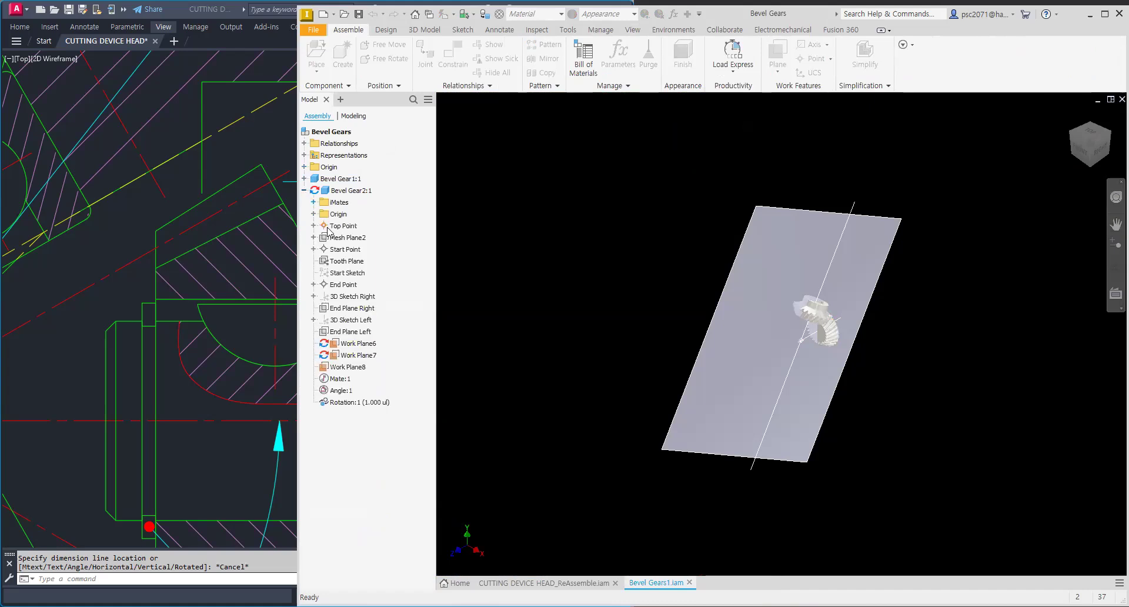
Step: Try to hide Work Plane6, Work Plane7 and Work Plane8 of Bevel Gear2 from the subassembly browser
{"action": "left_click", "coordinate": [352, 345]}
{"action": "left_click", "coordinate": [351, 367], "text": "shift"}
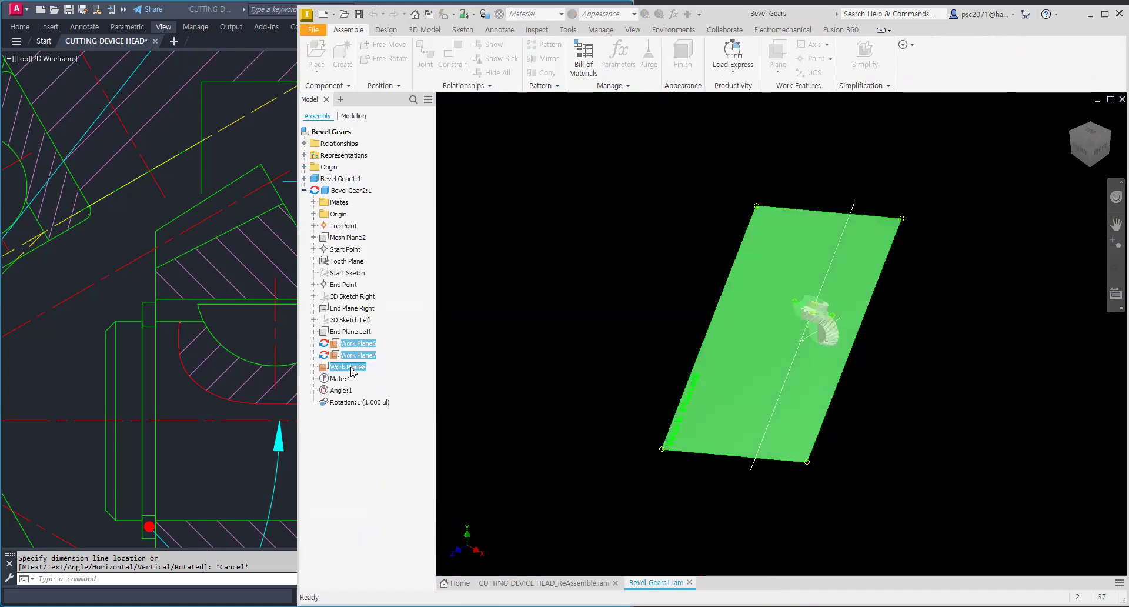
{"action": "right_click", "coordinate": [355, 371]}
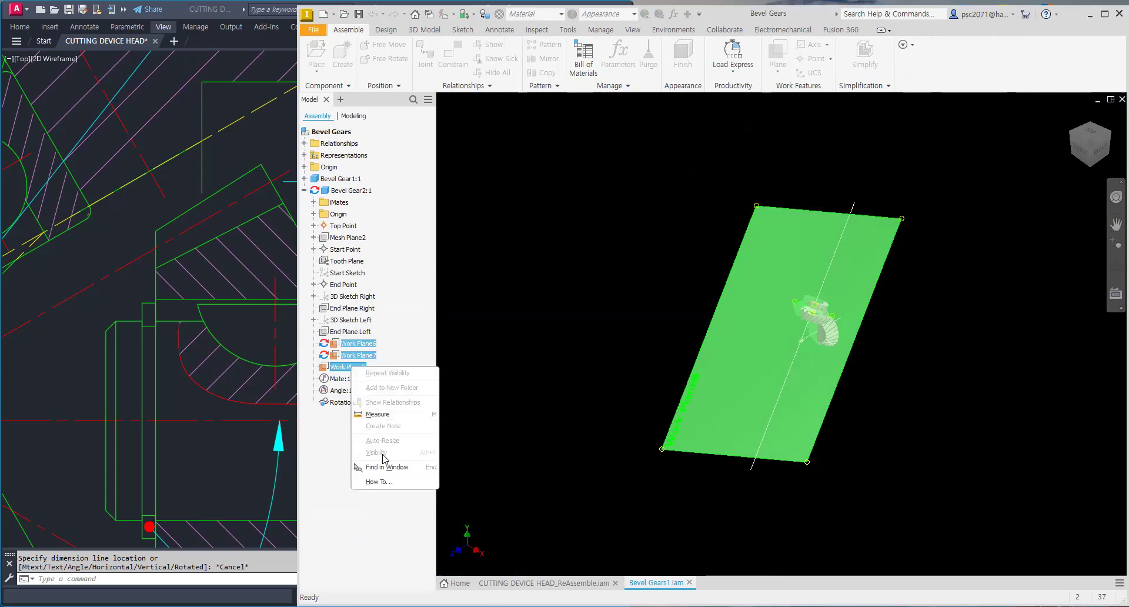
{"action": "left_click", "coordinate": [361, 367]}
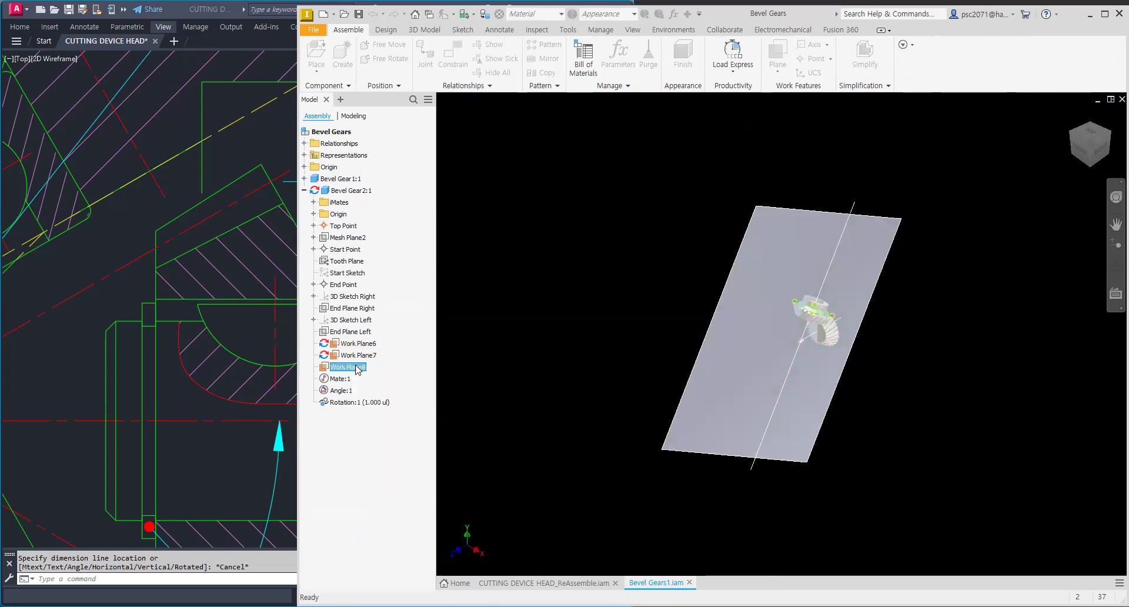
{"action": "right_click", "coordinate": [356, 367]}
{"action": "left_click", "coordinate": [454, 445]}
{"action": "middle_click_drag", "start_coordinate": [786, 394], "coordinate": [739, 273], "text": "shift"}
{"action": "scroll", "coordinate": [739, 273], "scroll_direction": "up", "scroll_amount": 5}
{"action": "mouse_move", "coordinate": [833, 343]}
{"action": "middle_mouse_down", "text": "shift"}
{"action": "mouse_move", "coordinate": [859, 398]}
{"action": "mouse_move", "coordinate": [843, 348]}
{"action": "middle_mouse_up", "text": "shift"}
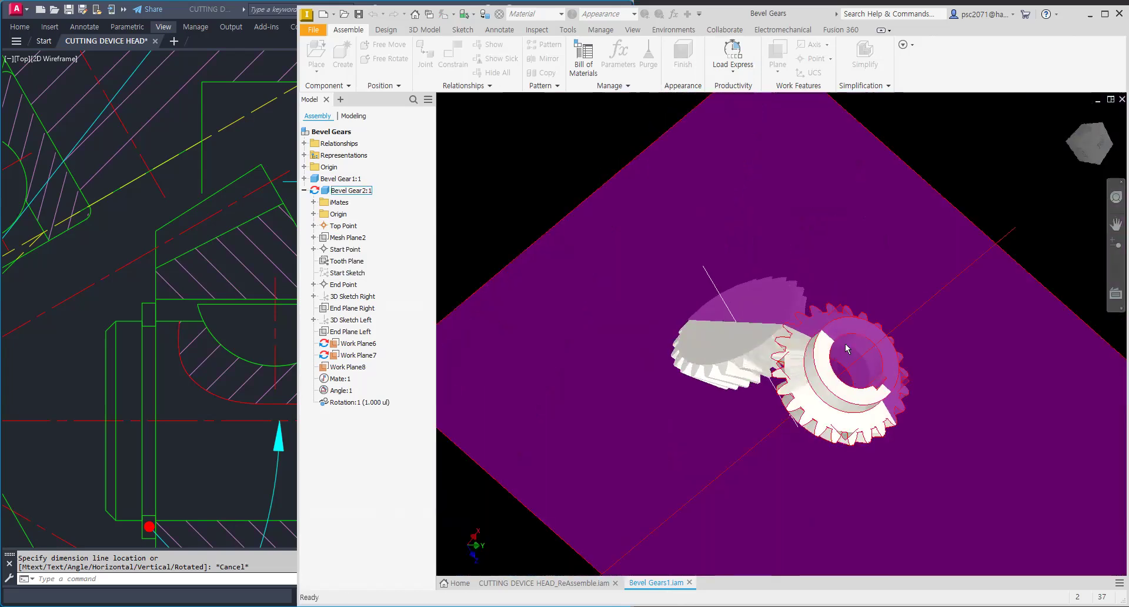
{"action": "scroll", "coordinate": [841, 351], "scroll_direction": "down", "scroll_amount": 5}
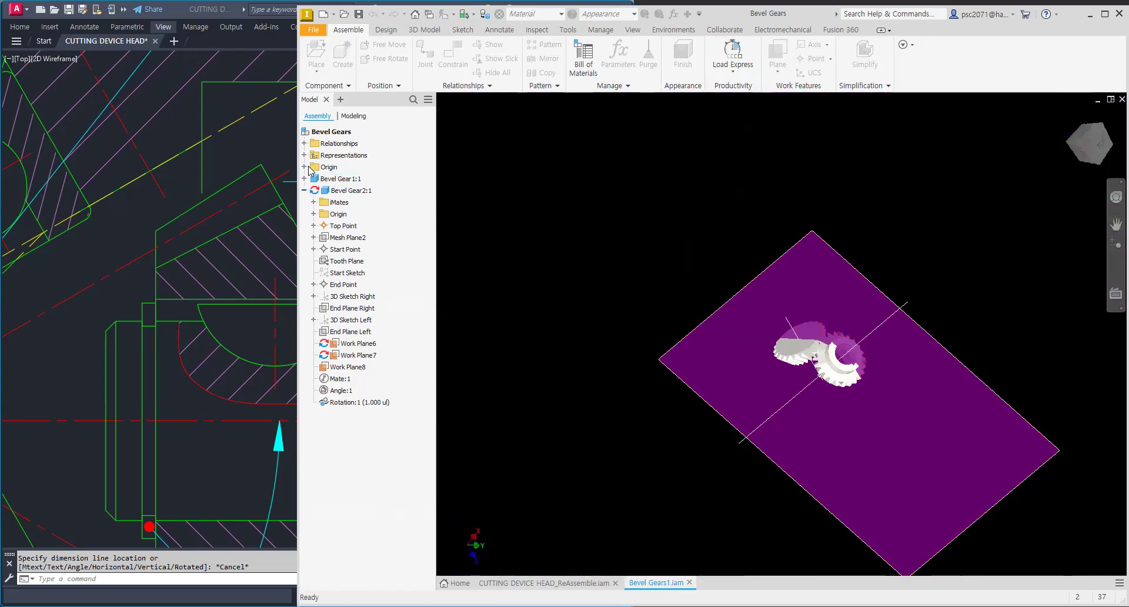
Step: Expand the subassembly's origin and Bevel Gear1, then activate Bevel Gear2 for editing
{"action": "left_click", "coordinate": [304, 167]}
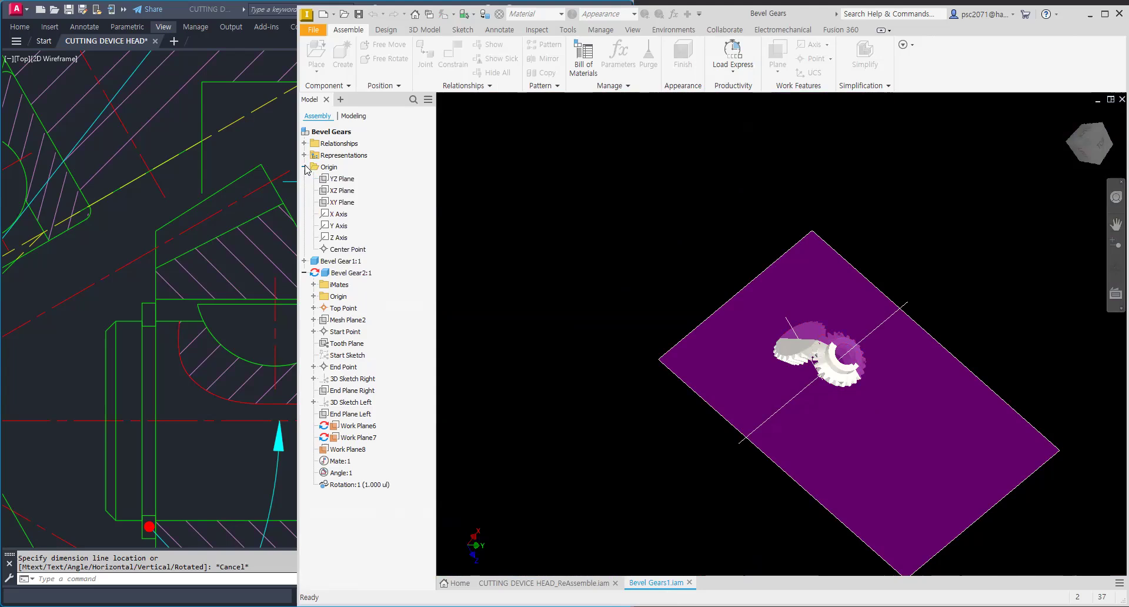
{"action": "left_click", "coordinate": [304, 260]}
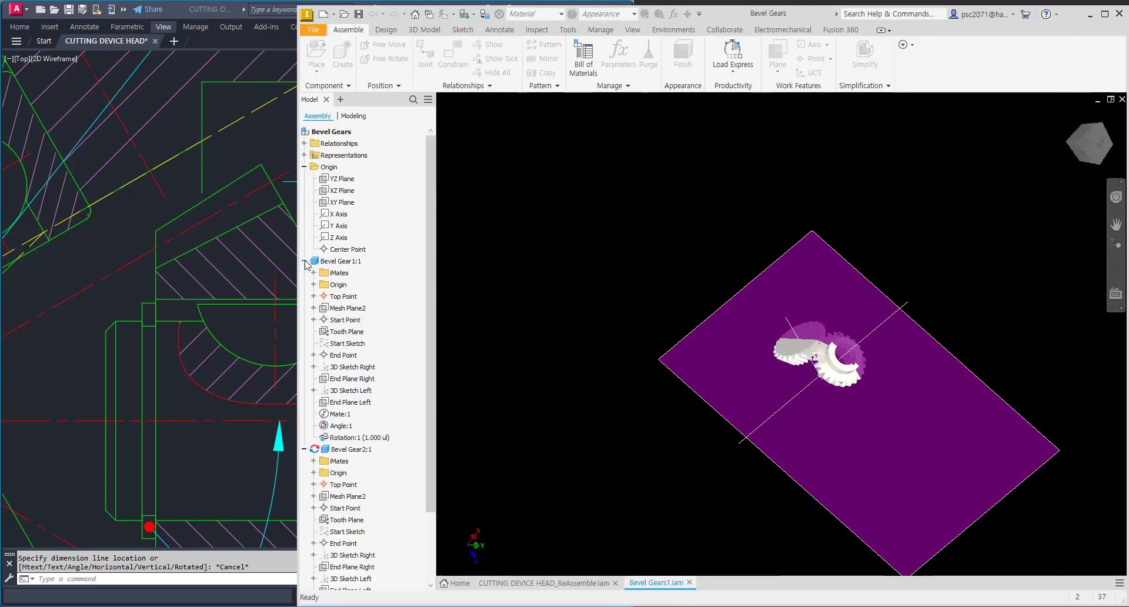
{"action": "scroll", "coordinate": [316, 389], "scroll_direction": "down", "scroll_amount": 2}
{"action": "left_click", "coordinate": [344, 367]}
{"action": "double_click", "coordinate": [345, 367]}
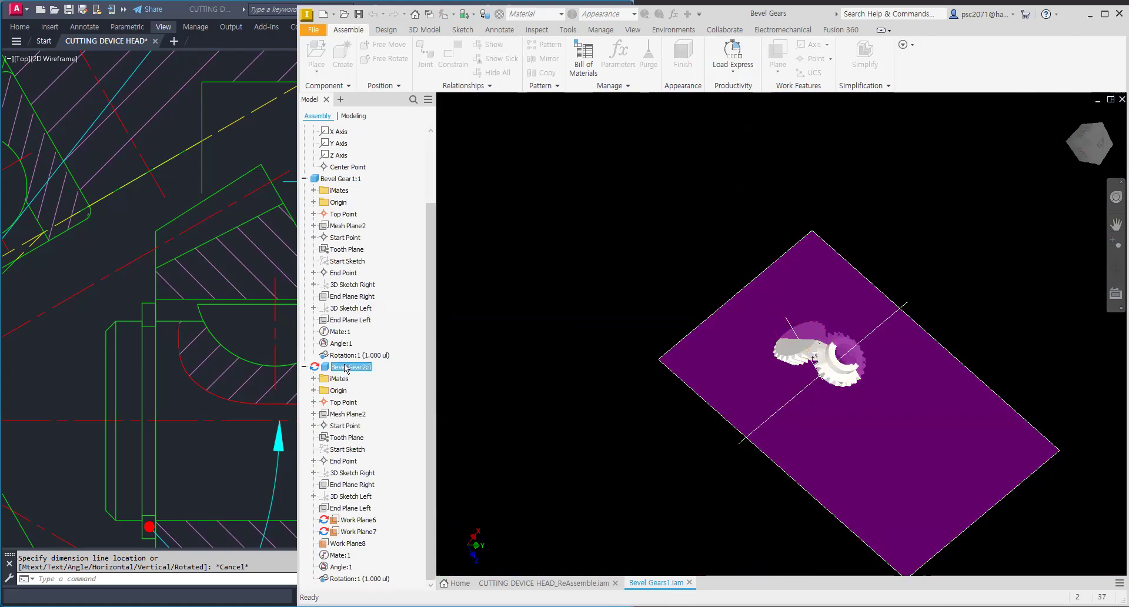
{"action": "scroll", "coordinate": [438, 380], "scroll_direction": "down", "scroll_amount": 7}
{"action": "scroll", "coordinate": [440, 382], "scroll_direction": "up", "scroll_amount": 5}
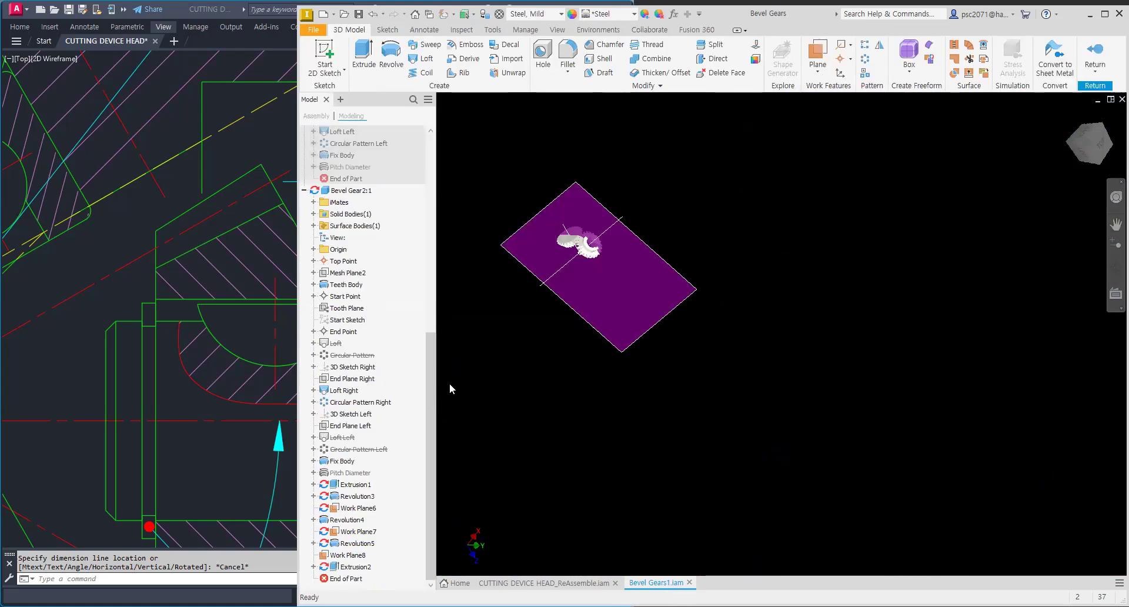
{"action": "scroll", "coordinate": [521, 402], "scroll_direction": "up", "scroll_amount": 3}
{"action": "middle_click_drag", "start_coordinate": [603, 226], "coordinate": [602, 495]}
{"action": "middle_click_drag", "start_coordinate": [618, 427], "coordinate": [648, 499]}
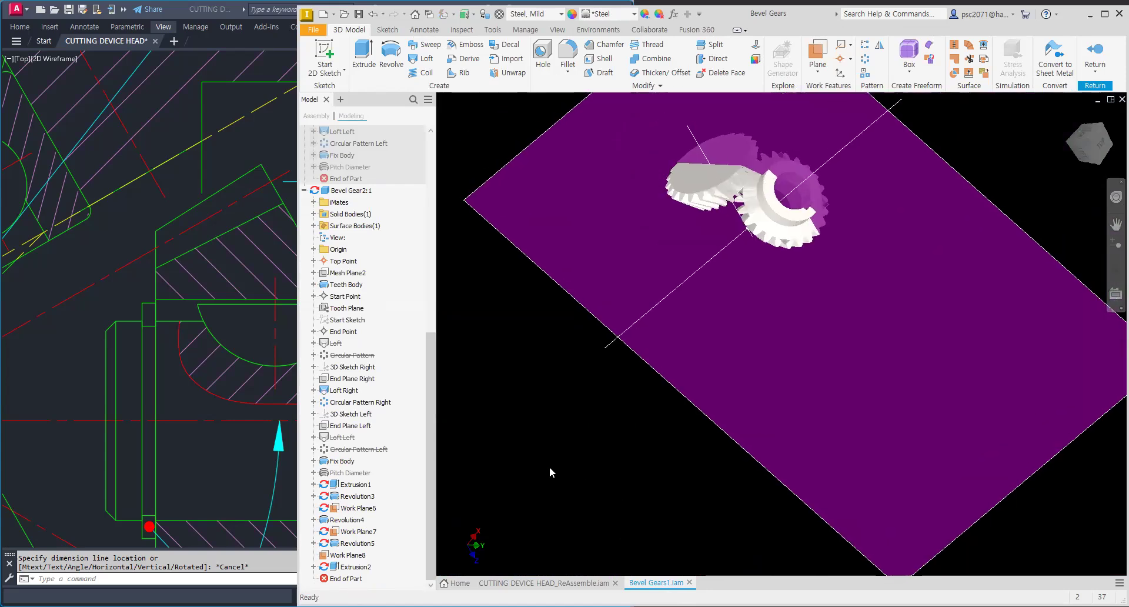
Step: Try to hide Work Plane6, Work Plane7 and Work Plane8 of Bevel Gear2 through their visibility setting
{"action": "left_click", "coordinate": [356, 508]}
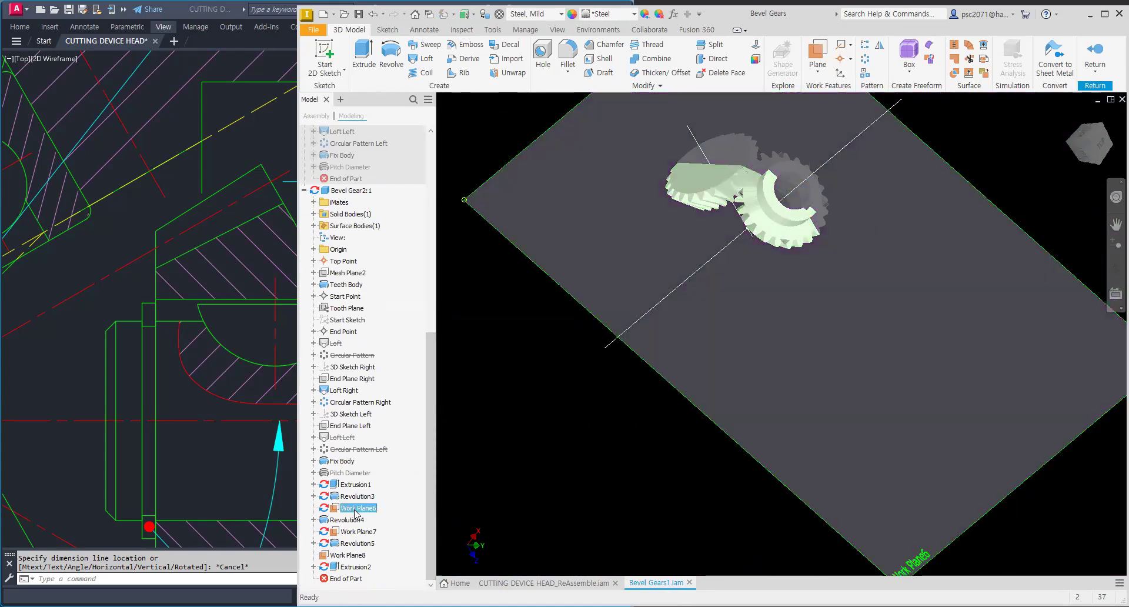
{"action": "left_click", "coordinate": [355, 533], "text": "ctrl"}
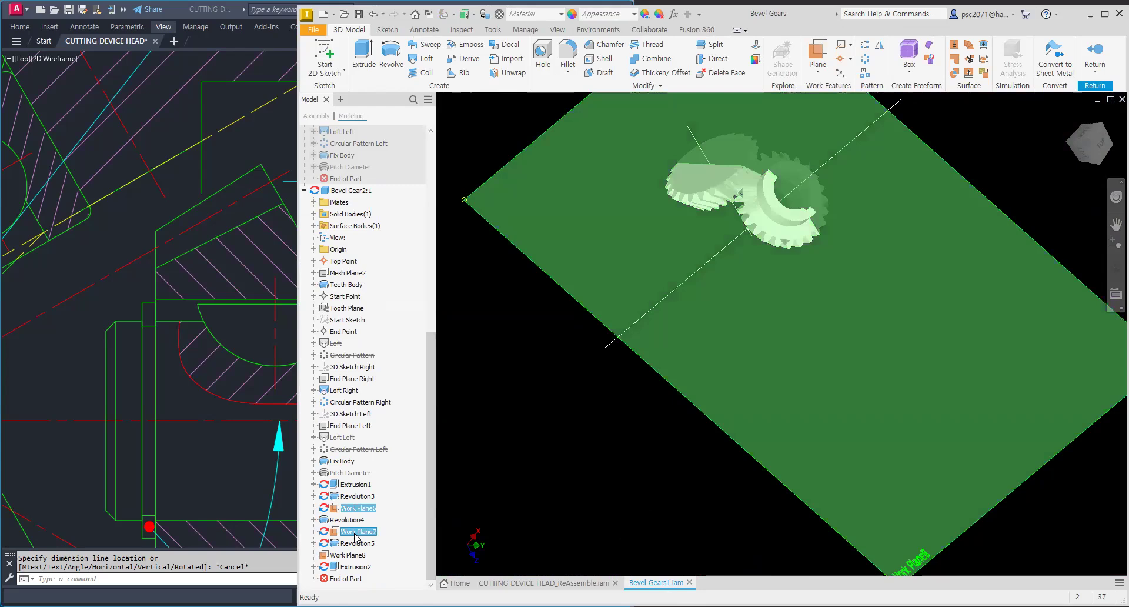
{"action": "right_click", "coordinate": [354, 534]}
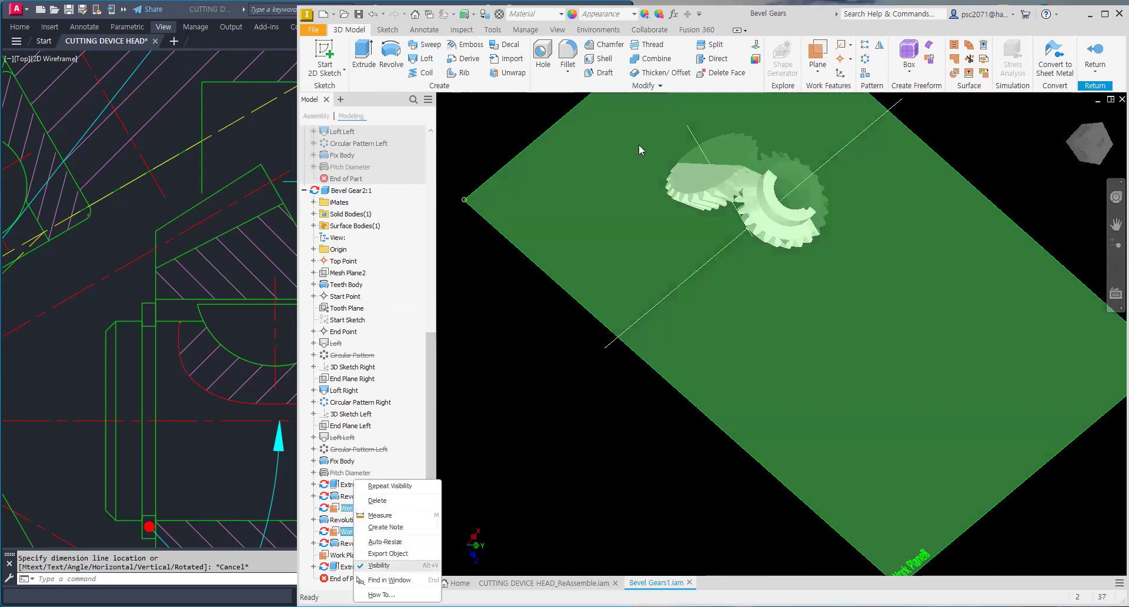
{"action": "left_click", "coordinate": [592, 193]}
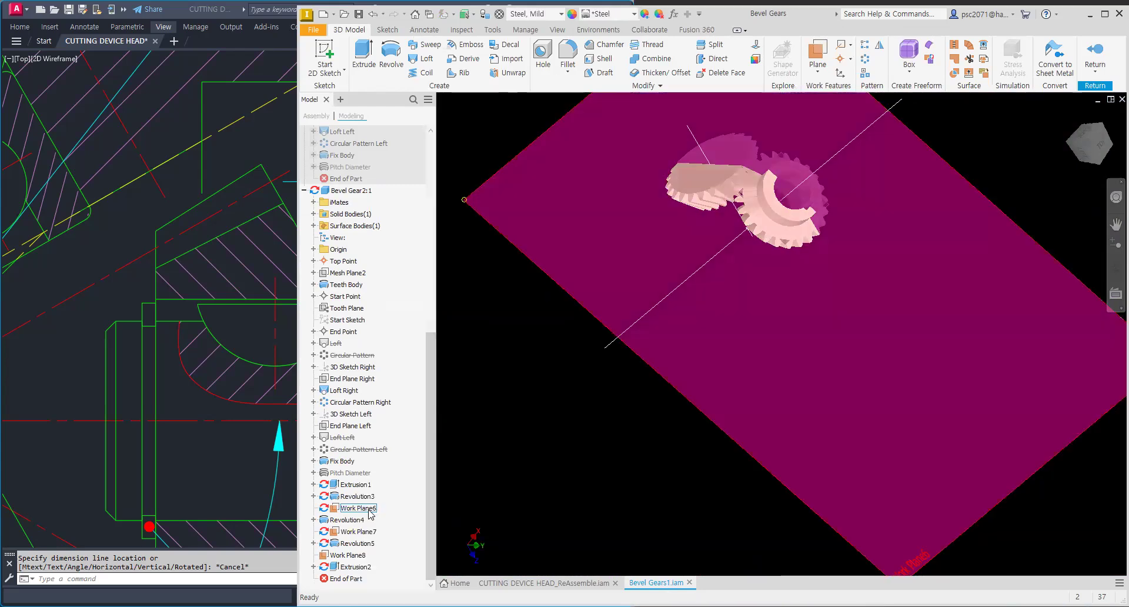
{"action": "right_click", "coordinate": [369, 509]}
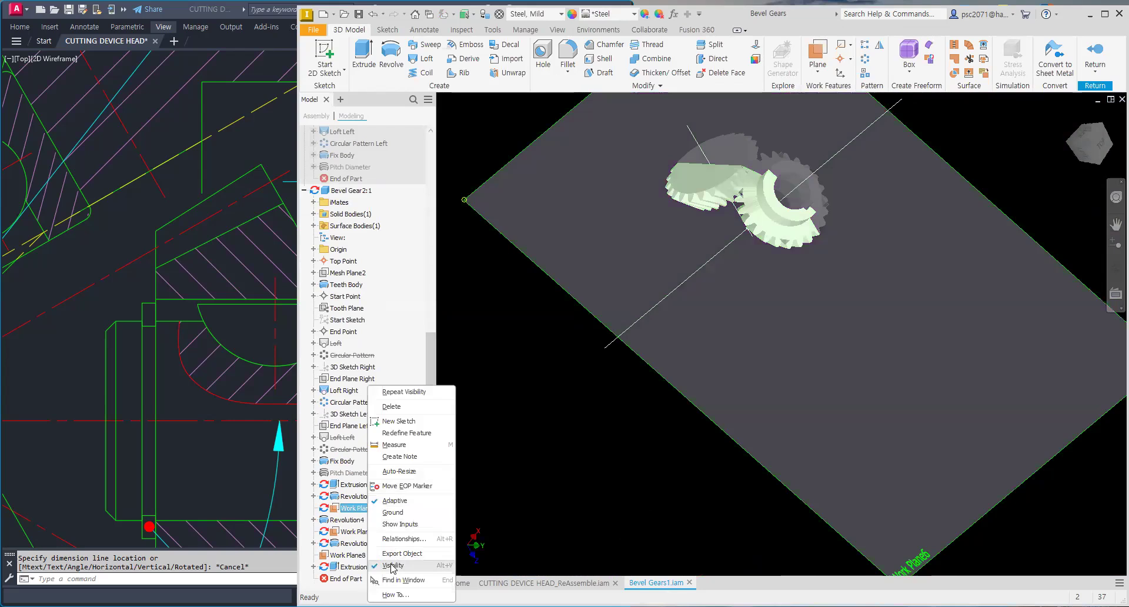
{"action": "left_click", "coordinate": [358, 497]}
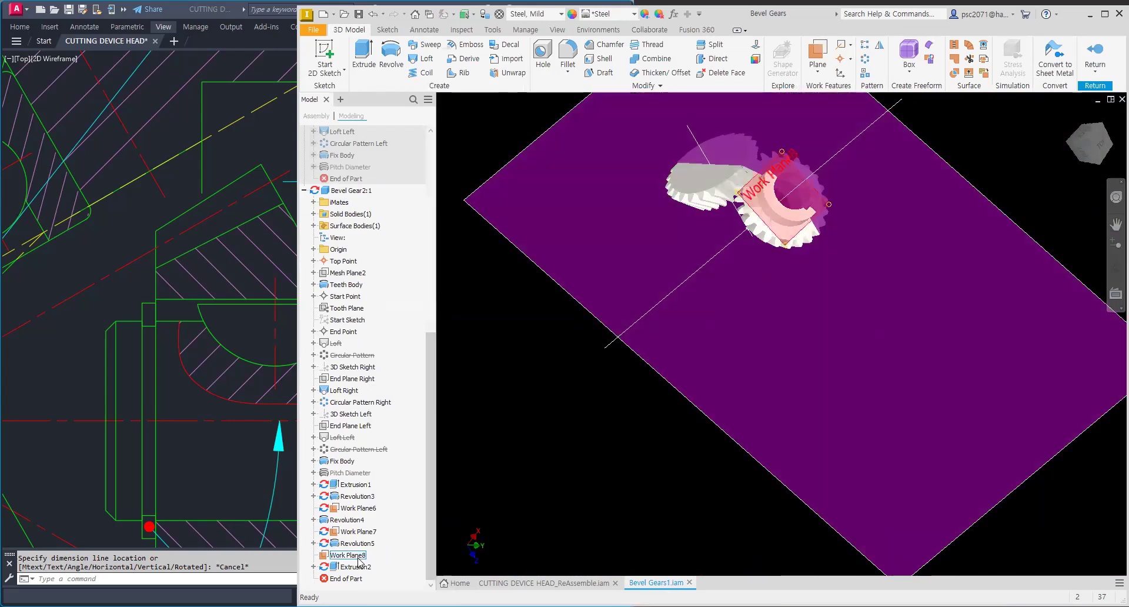
{"action": "right_click", "coordinate": [358, 557]}
{"action": "left_click", "coordinate": [497, 358]}
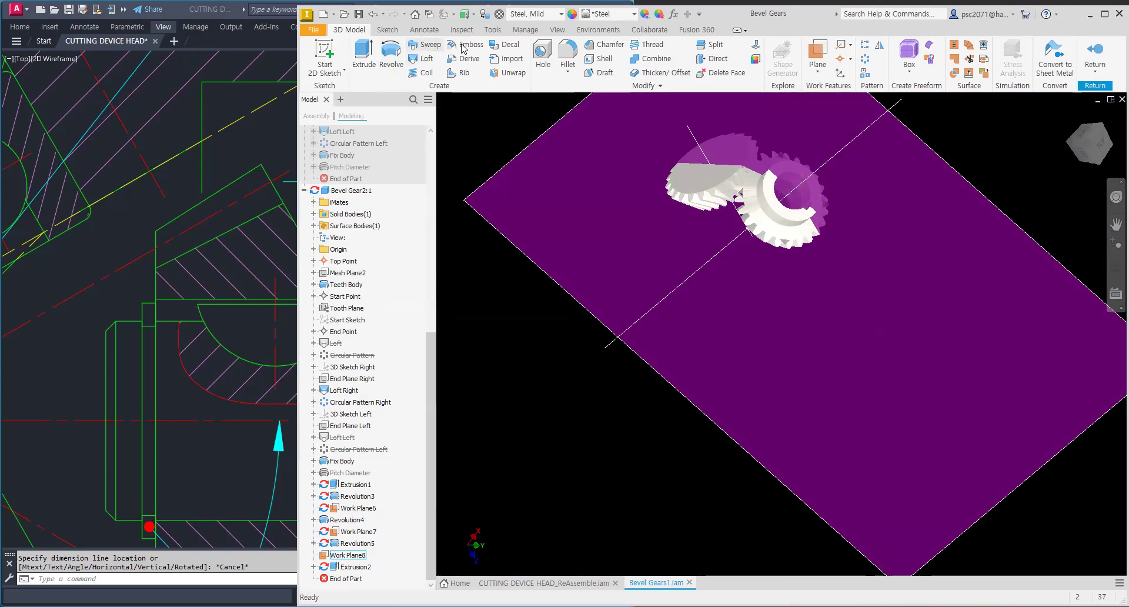
Step: Turn off visibility of all work features with Object Visibility and accept the message
{"action": "left_click", "coordinate": [556, 30]}
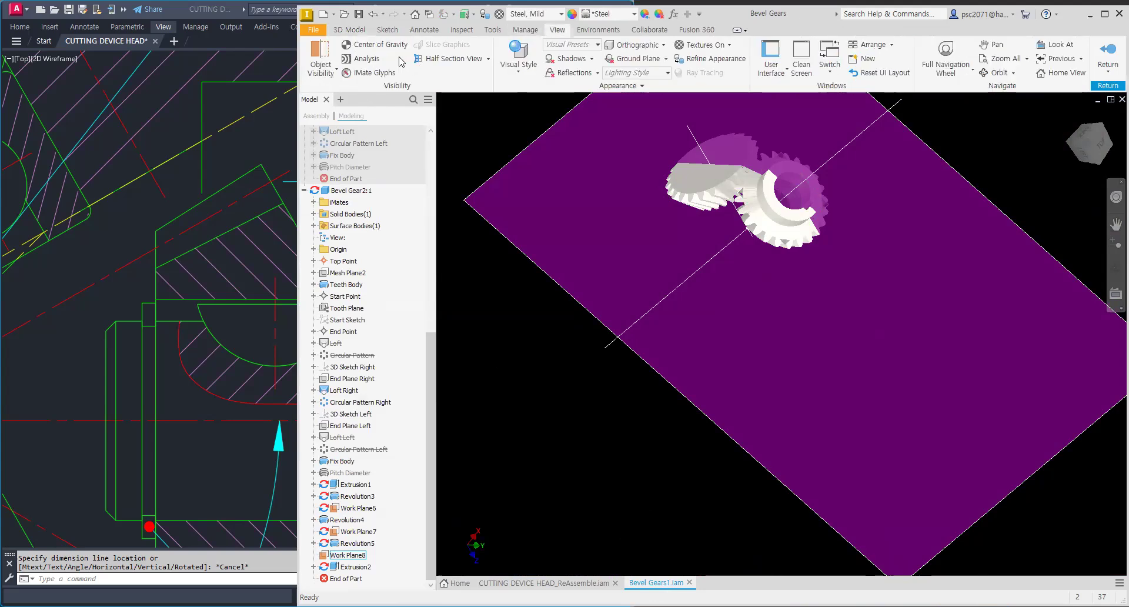
{"action": "left_click", "coordinate": [331, 80]}
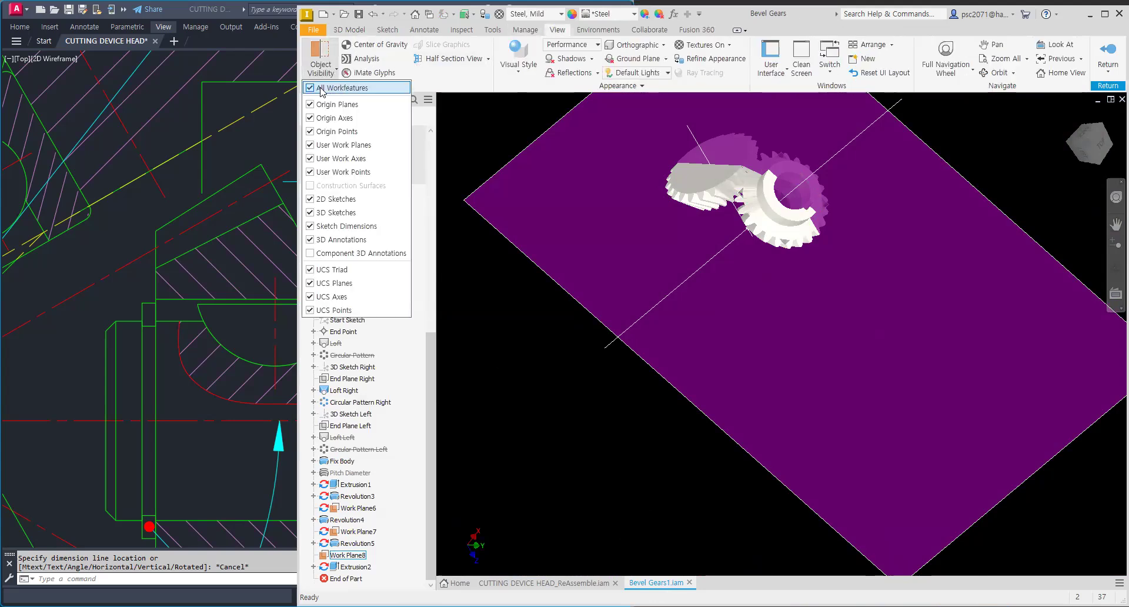
{"action": "left_click", "coordinate": [311, 88]}
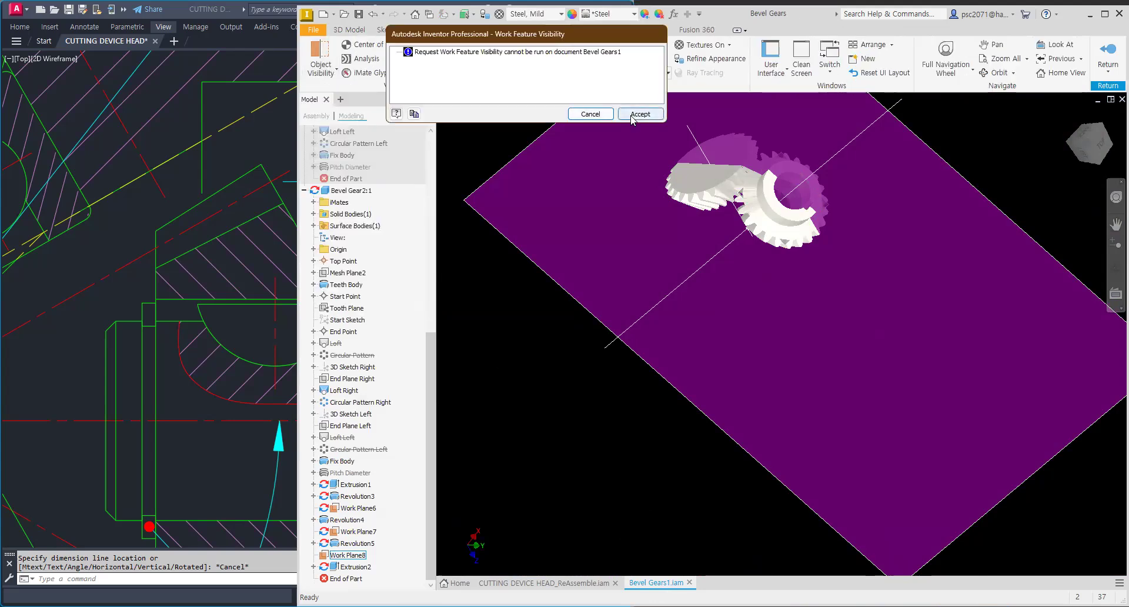
{"action": "left_click", "coordinate": [601, 118]}
Step: Orbit the bevel gear part and pan the AutoCAD drawing to examine the gear tooth geometry
{"action": "mouse_move", "coordinate": [746, 245]}
{"action": "middle_mouse_down"}
{"action": "mouse_move", "coordinate": [771, 411]}
{"action": "mouse_move", "coordinate": [814, 270]}
{"action": "mouse_move", "coordinate": [771, 405]}
{"action": "middle_mouse_up"}
{"action": "mouse_move", "coordinate": [770, 406]}
{"action": "middle_mouse_down"}
{"action": "mouse_move", "coordinate": [741, 290]}
{"action": "mouse_move", "coordinate": [764, 332]}
{"action": "mouse_move", "coordinate": [745, 263]}
{"action": "mouse_move", "coordinate": [782, 262]}
{"action": "mouse_move", "coordinate": [730, 265]}
{"action": "mouse_move", "coordinate": [794, 266]}
{"action": "mouse_move", "coordinate": [746, 165]}
{"action": "middle_mouse_up"}
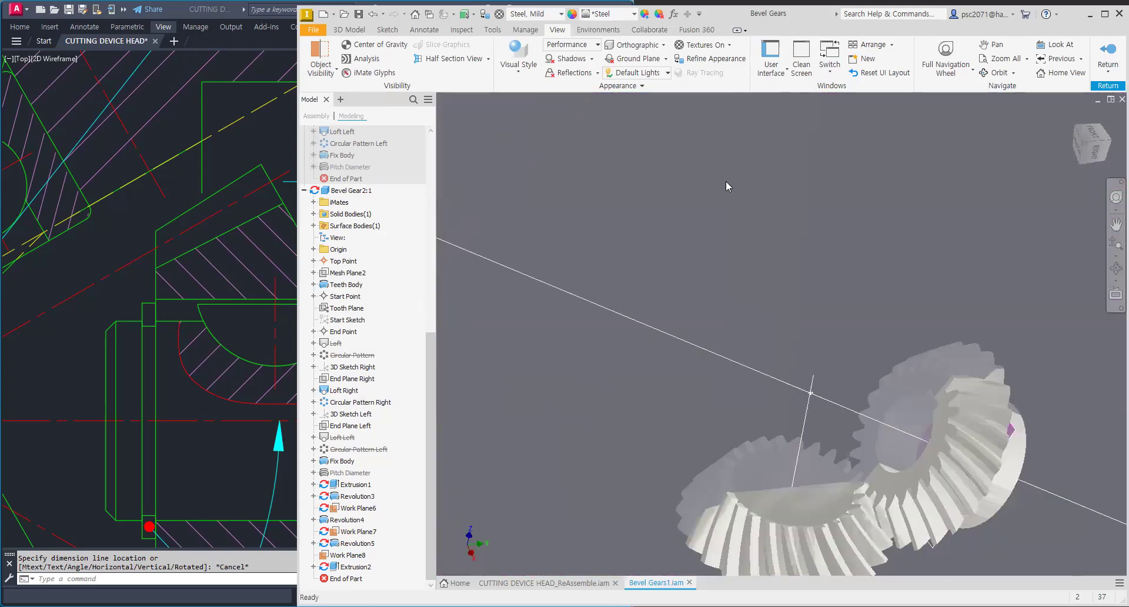
{"action": "left_click", "coordinate": [128, 290]}
{"action": "scroll", "coordinate": [128, 291], "scroll_direction": "down", "scroll_amount": 4}
{"action": "middle_click_drag", "start_coordinate": [129, 290], "coordinate": [282, 196]}
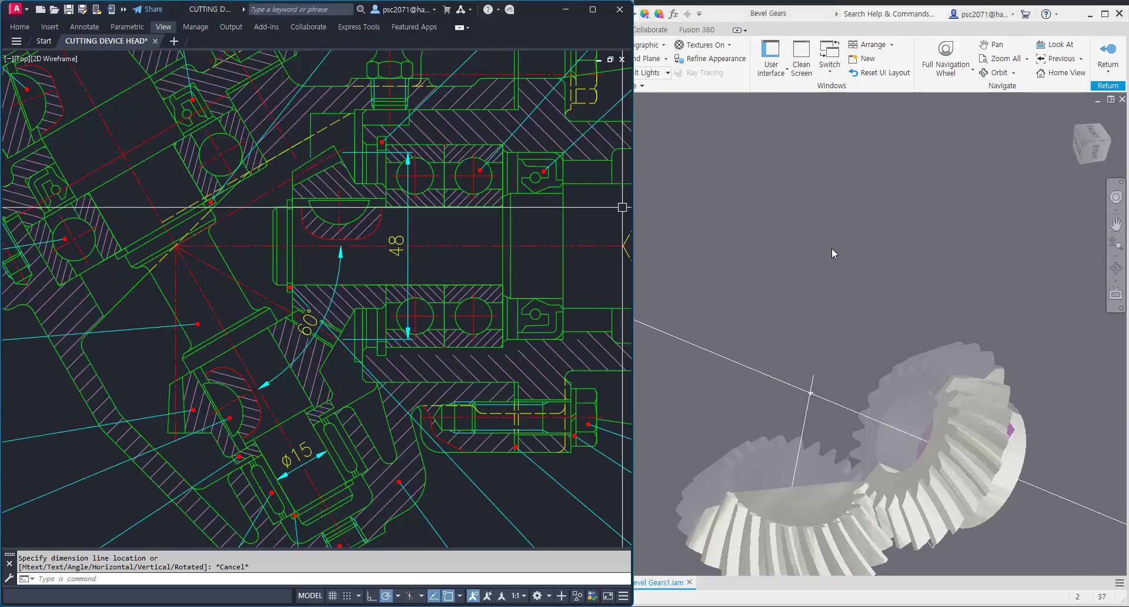
{"action": "mouse_move", "coordinate": [831, 248]}
{"action": "middle_mouse_down", "text": "shift"}
{"action": "mouse_move", "coordinate": [937, 284]}
{"action": "mouse_move", "coordinate": [799, 293]}
{"action": "mouse_move", "coordinate": [833, 250]}
{"action": "mouse_move", "coordinate": [819, 276]}
{"action": "middle_mouse_up", "text": "shift"}
{"action": "middle_click_drag", "start_coordinate": [937, 311], "coordinate": [944, 310], "text": "shift"}
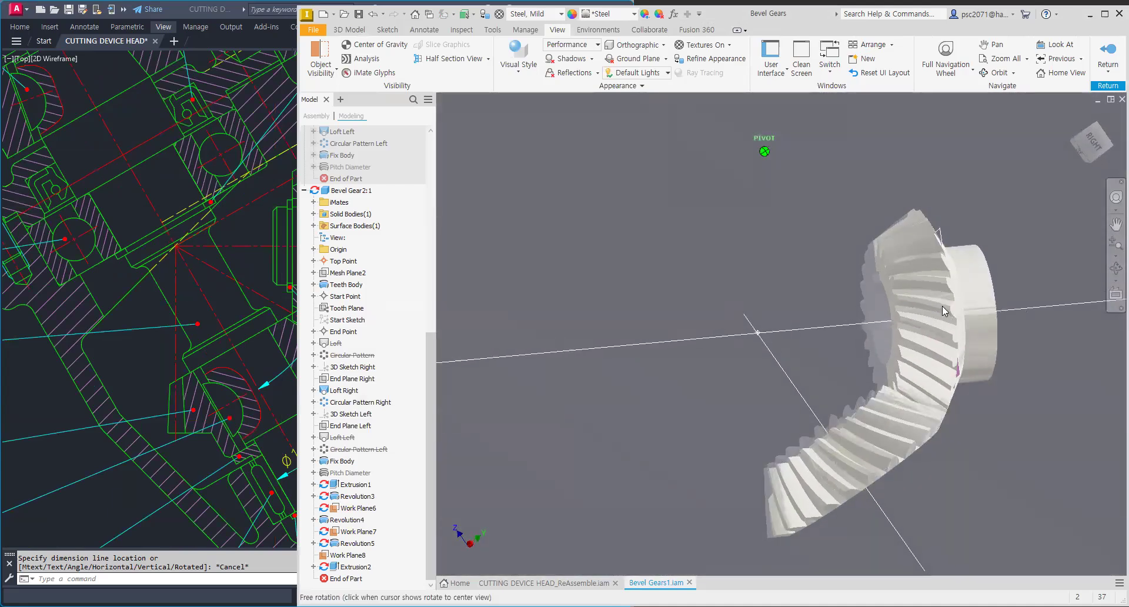
{"action": "mouse_move", "coordinate": [891, 279]}
{"action": "middle_mouse_down", "text": "shift"}
{"action": "mouse_move", "coordinate": [912, 298]}
{"action": "mouse_move", "coordinate": [859, 309]}
{"action": "middle_mouse_up", "text": "shift"}
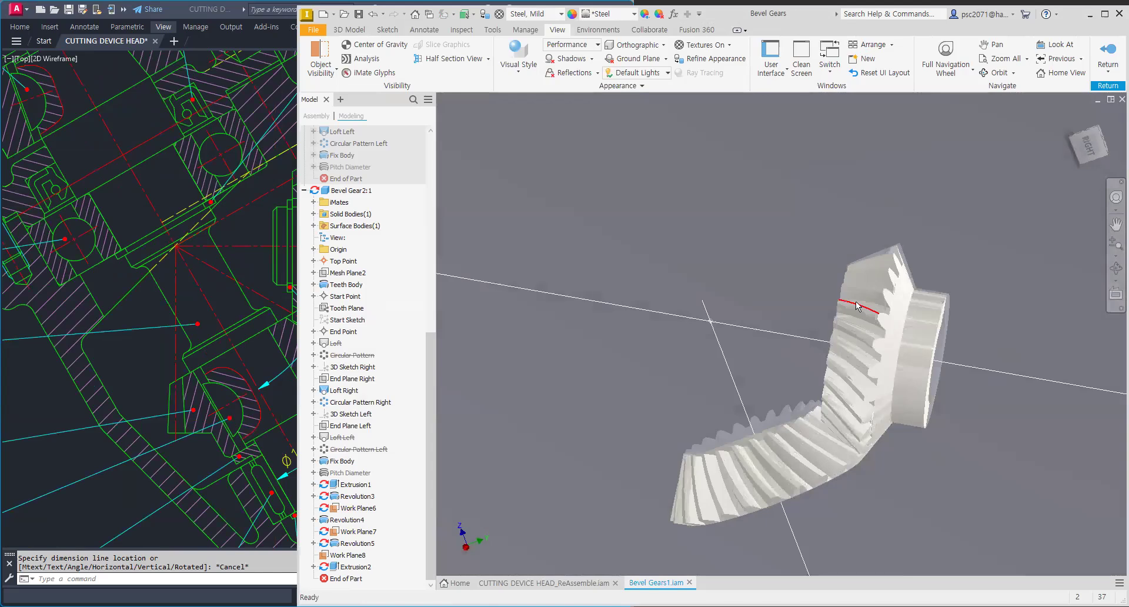
{"action": "mouse_move", "coordinate": [790, 448]}
{"action": "middle_mouse_down", "text": "shift"}
{"action": "mouse_move", "coordinate": [895, 376]}
{"action": "mouse_move", "coordinate": [848, 422]}
{"action": "mouse_move", "coordinate": [756, 475]}
{"action": "mouse_move", "coordinate": [781, 375]}
{"action": "mouse_move", "coordinate": [851, 395]}
{"action": "mouse_move", "coordinate": [866, 414]}
{"action": "mouse_move", "coordinate": [734, 353]}
{"action": "middle_mouse_up", "text": "shift"}
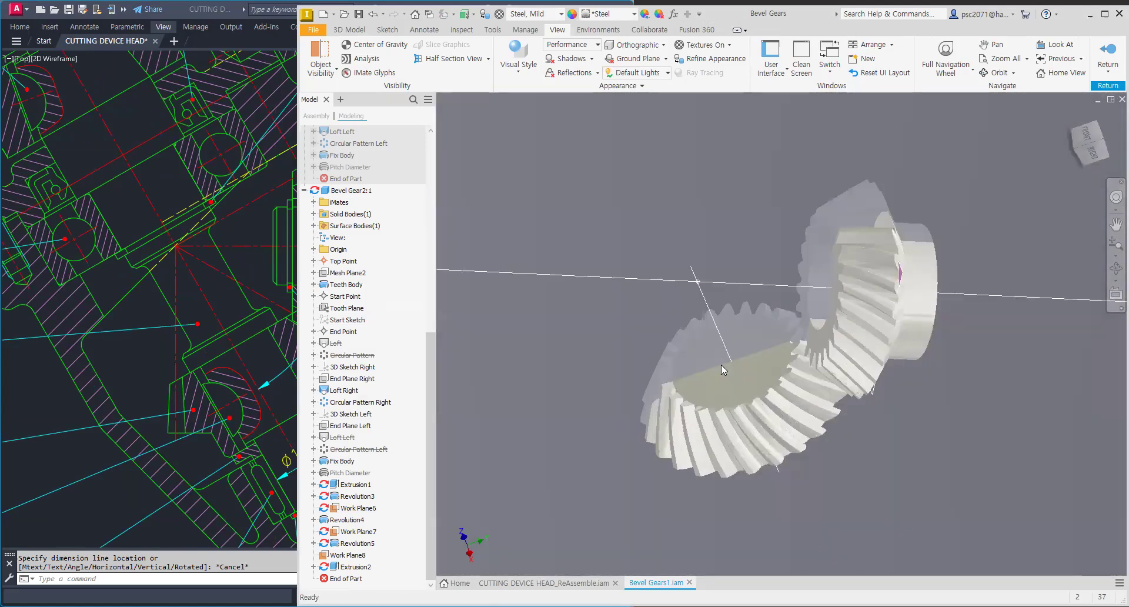
{"action": "mouse_move", "coordinate": [841, 233]}
{"action": "middle_mouse_down", "text": "shift"}
{"action": "mouse_move", "coordinate": [789, 292]}
{"action": "mouse_move", "coordinate": [943, 315]}
{"action": "mouse_move", "coordinate": [957, 307]}
{"action": "middle_mouse_up", "text": "shift"}
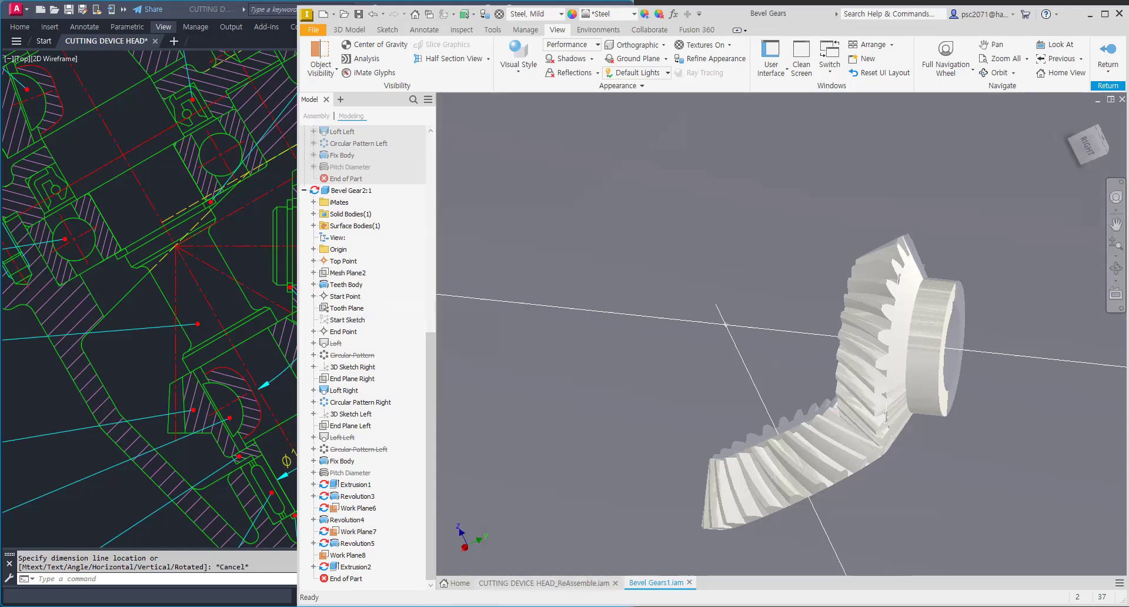
Step: Switch to the cutting device head assembly and zoom in on the Bevel Gears subassembly to inspect the gear mesh
{"action": "left_click", "coordinate": [530, 583]}
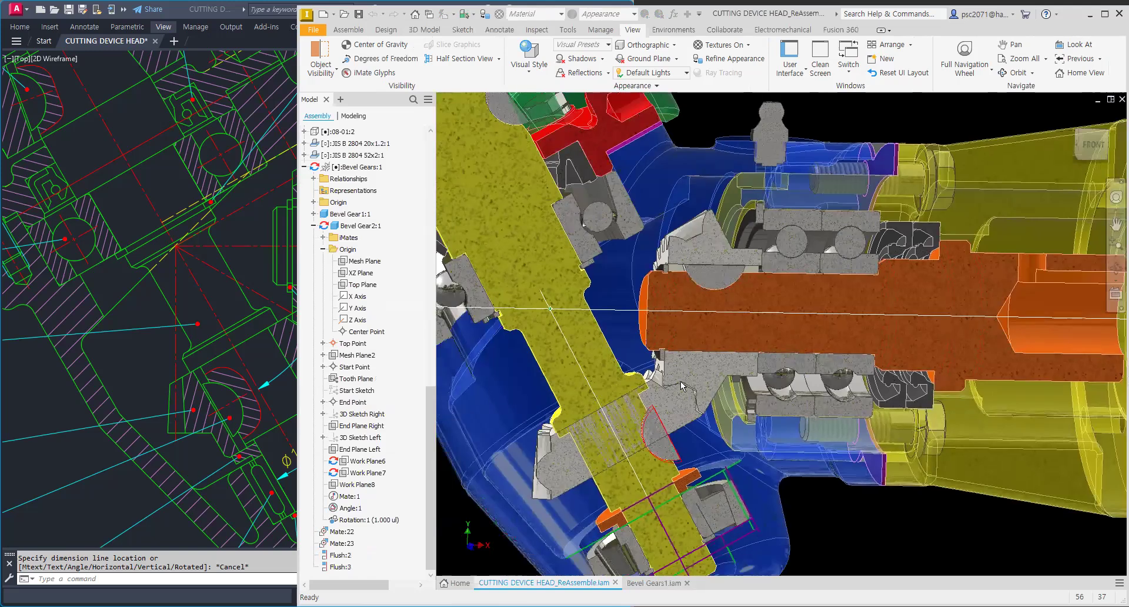
{"action": "scroll", "coordinate": [679, 381], "scroll_direction": "up", "scroll_amount": 2}
{"action": "scroll", "coordinate": [595, 398], "scroll_direction": "down", "scroll_amount": 2}
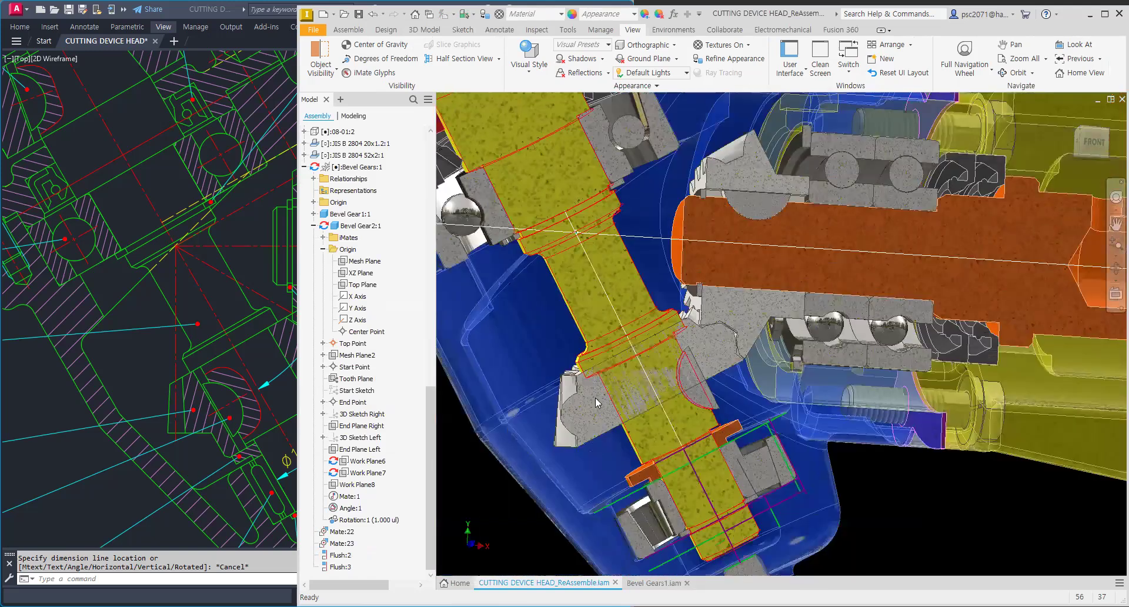
{"action": "left_click", "coordinate": [582, 402]}
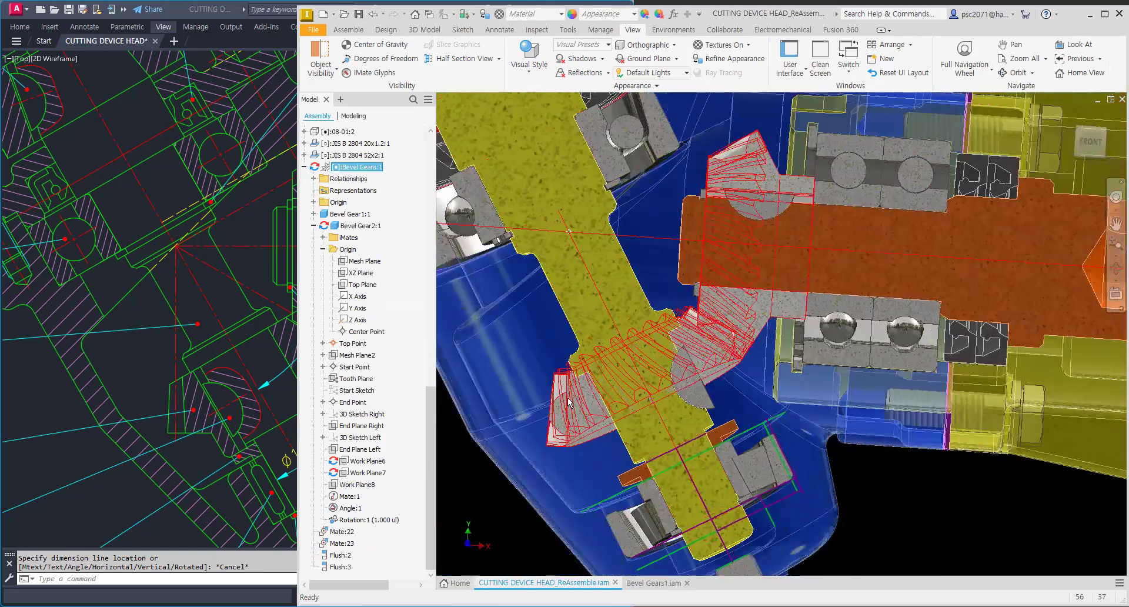
{"action": "scroll", "coordinate": [579, 403], "scroll_direction": "up", "scroll_amount": 3}
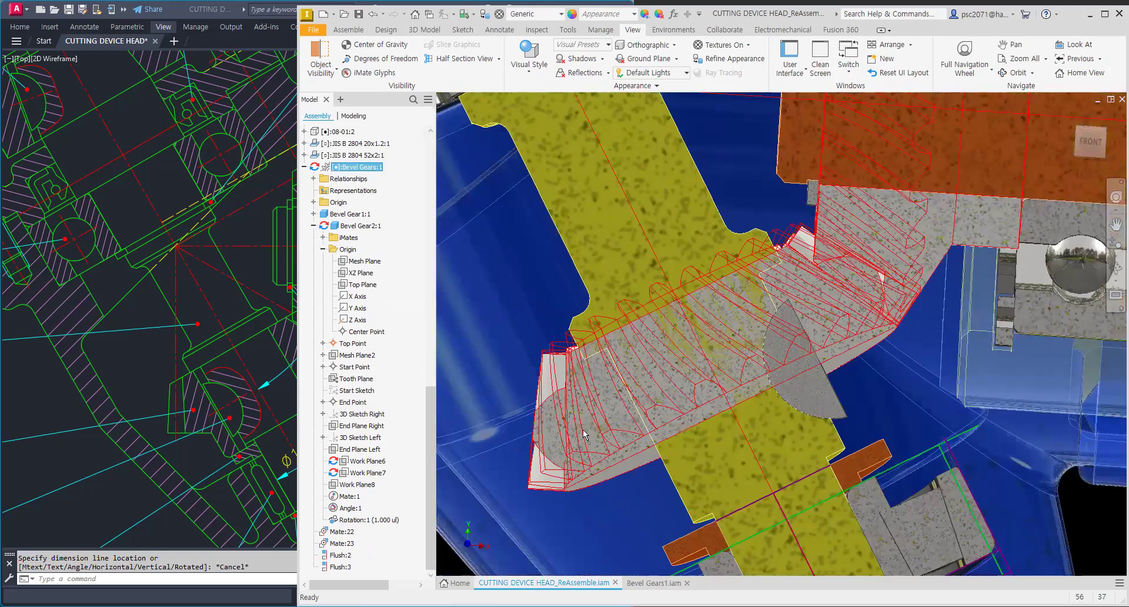
{"action": "scroll", "coordinate": [607, 433], "scroll_direction": "down", "scroll_amount": 3}
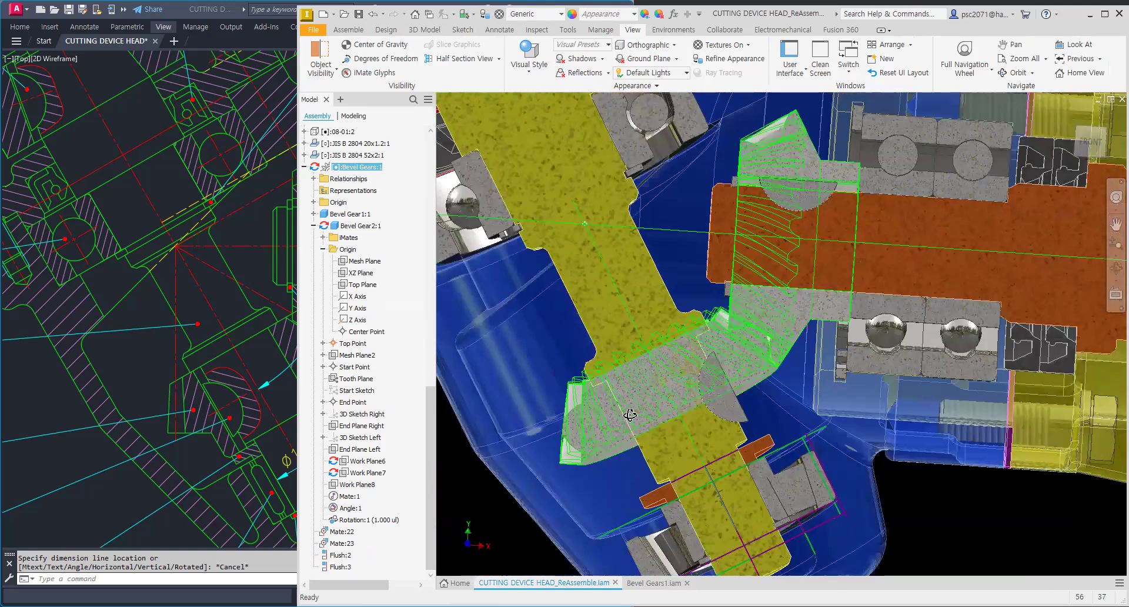
{"action": "left_click", "coordinate": [598, 423]}
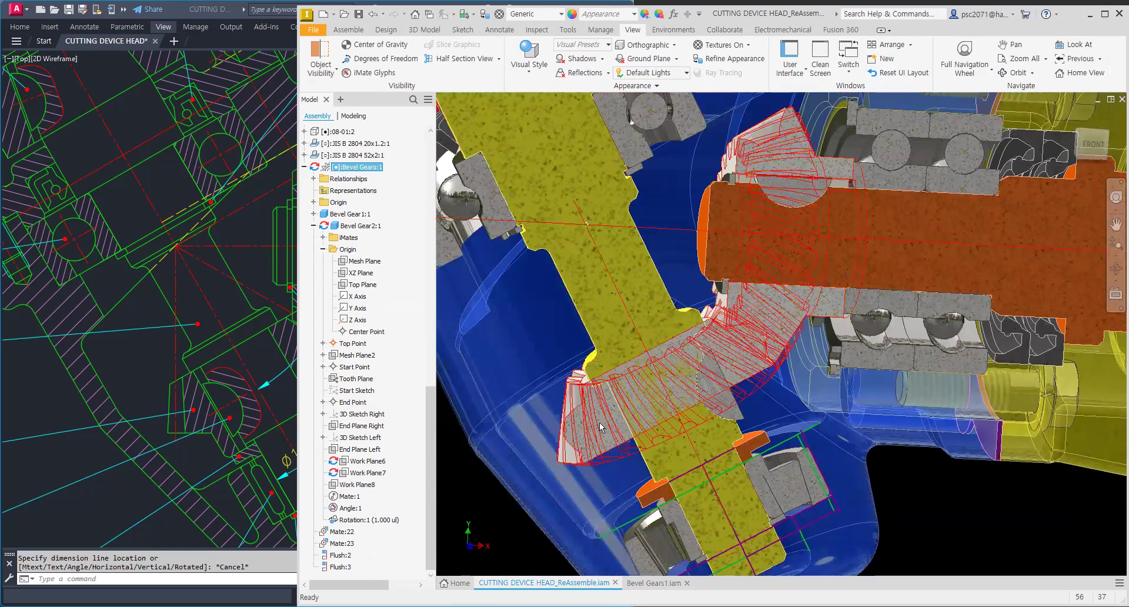
{"action": "scroll", "coordinate": [652, 419], "scroll_direction": "down", "scroll_amount": 3}
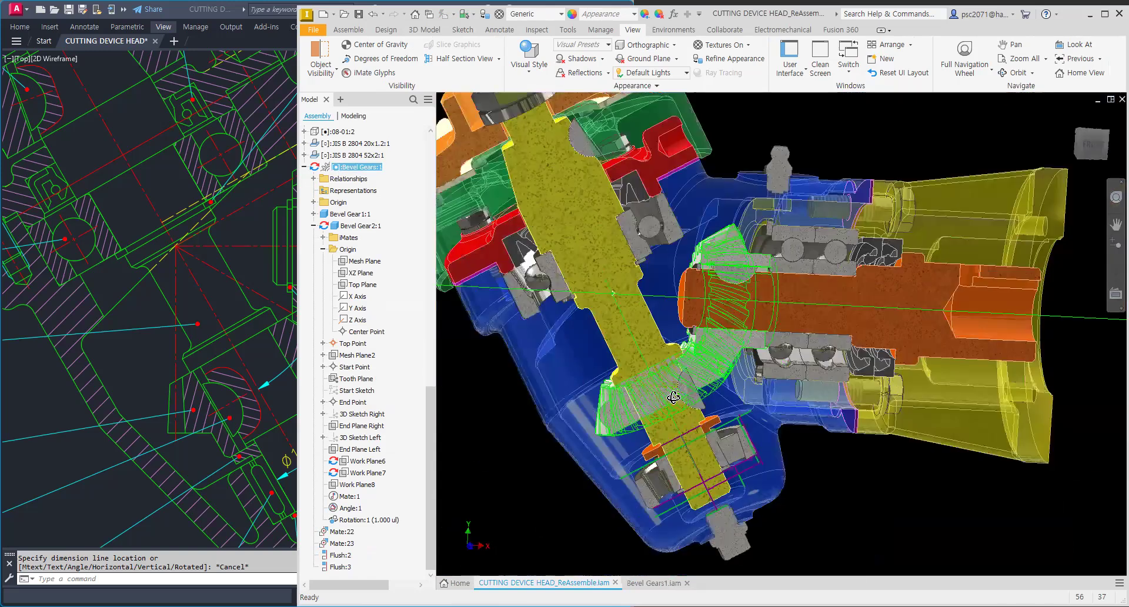
{"action": "left_click", "coordinate": [607, 403]}
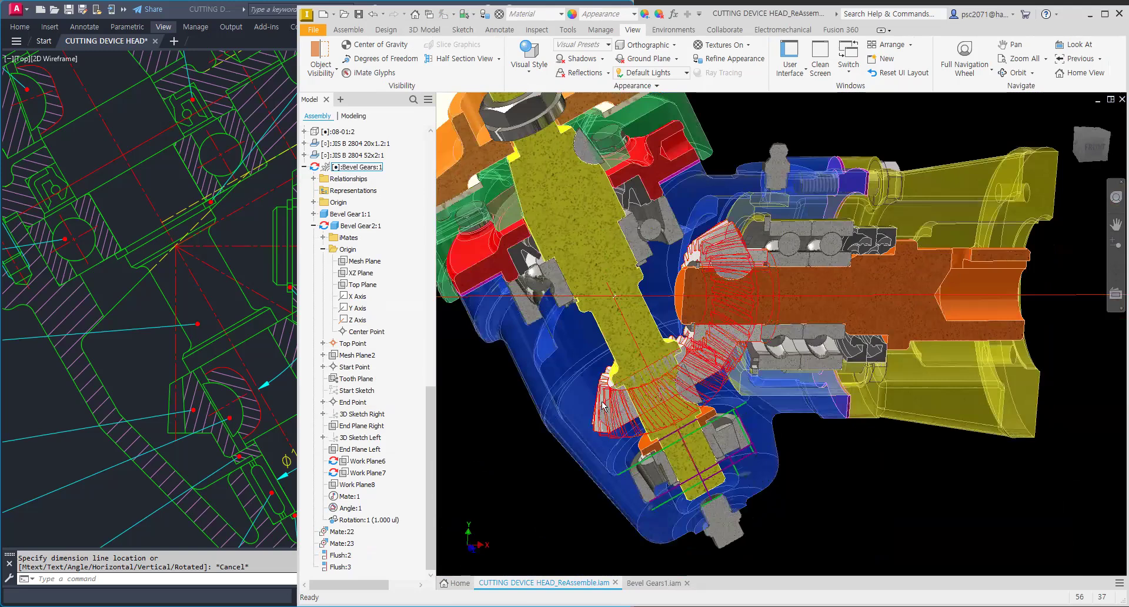
Step: Activate Bevel Gear1 for in-place editing within the cutting device head assembly
{"action": "double_click", "coordinate": [603, 404]}
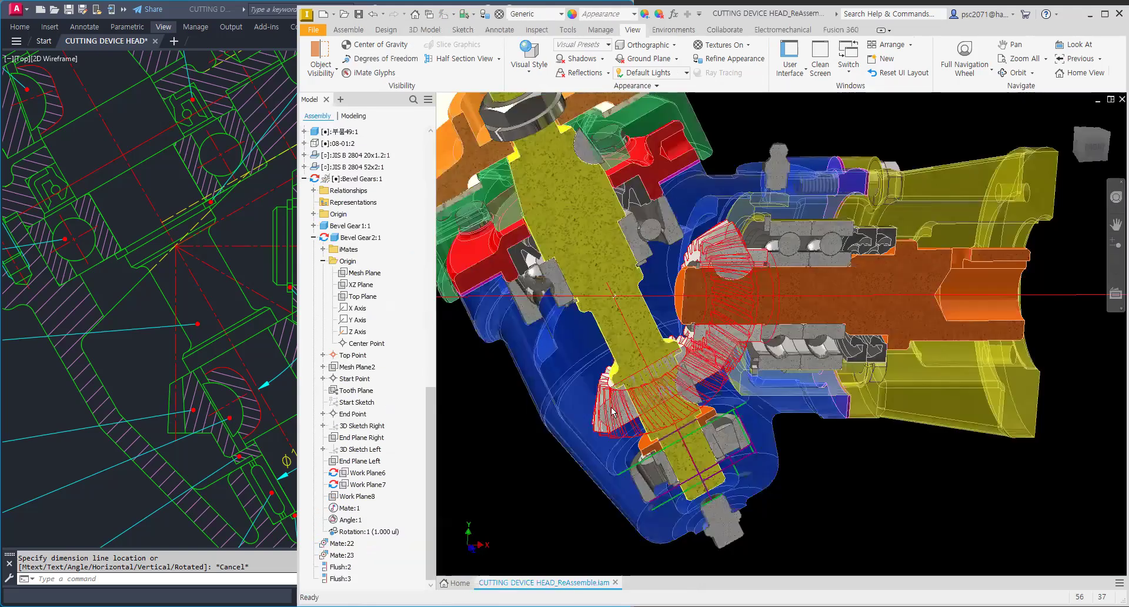
{"action": "double_click", "coordinate": [610, 411]}
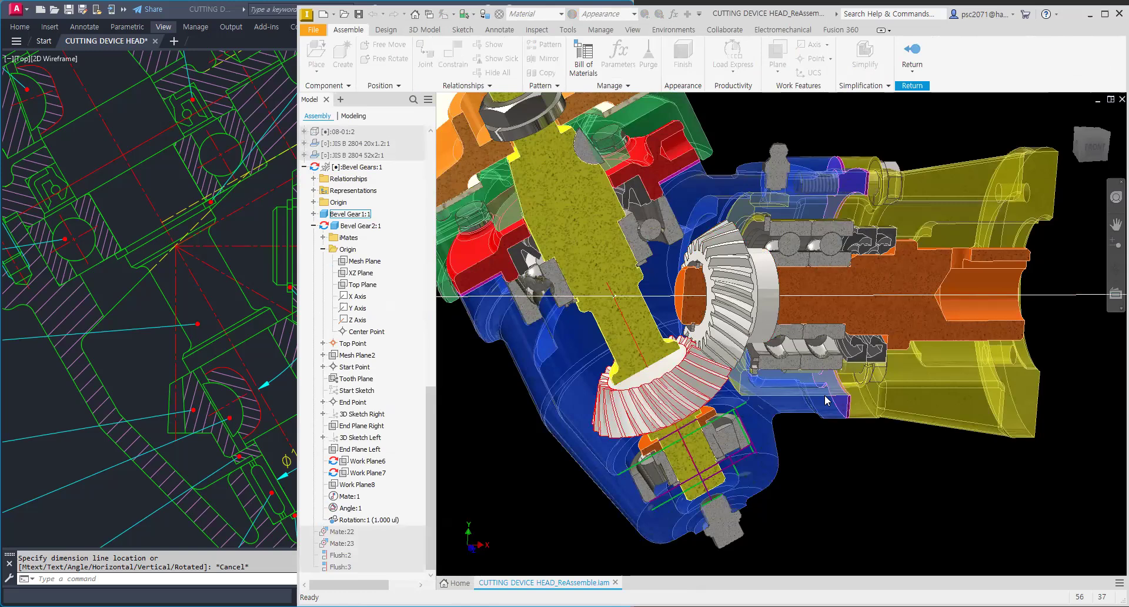
{"action": "double_click", "coordinate": [608, 409]}
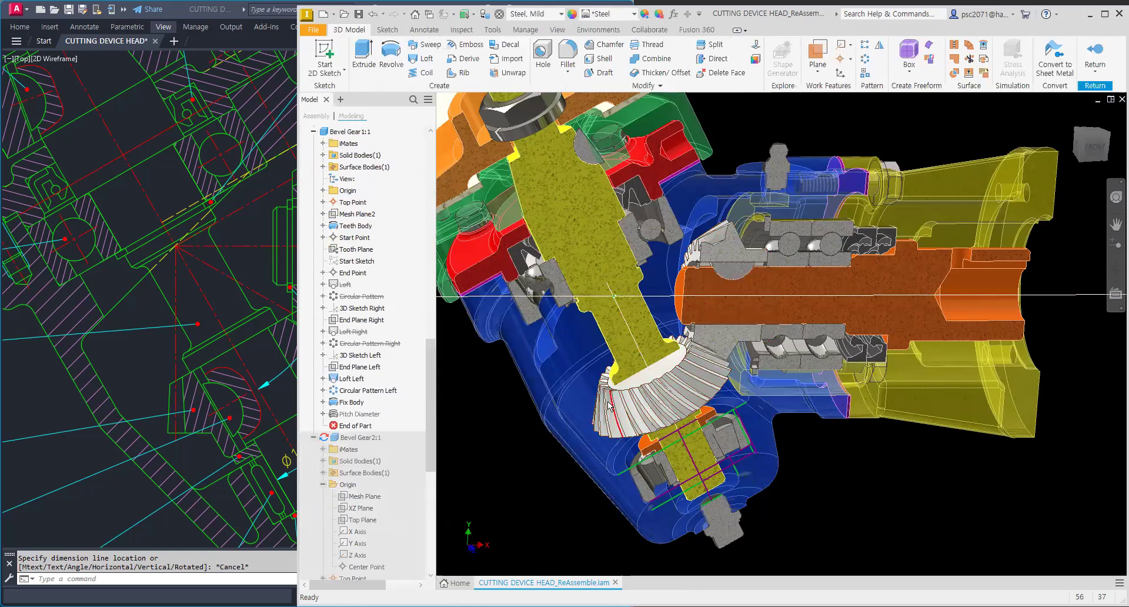
Step: Start a 2D sketch on the assembly's XY Plane with sliced graphics, framing the gear hub and shaft section
{"action": "scroll", "coordinate": [660, 361], "scroll_direction": "up", "scroll_amount": 3}
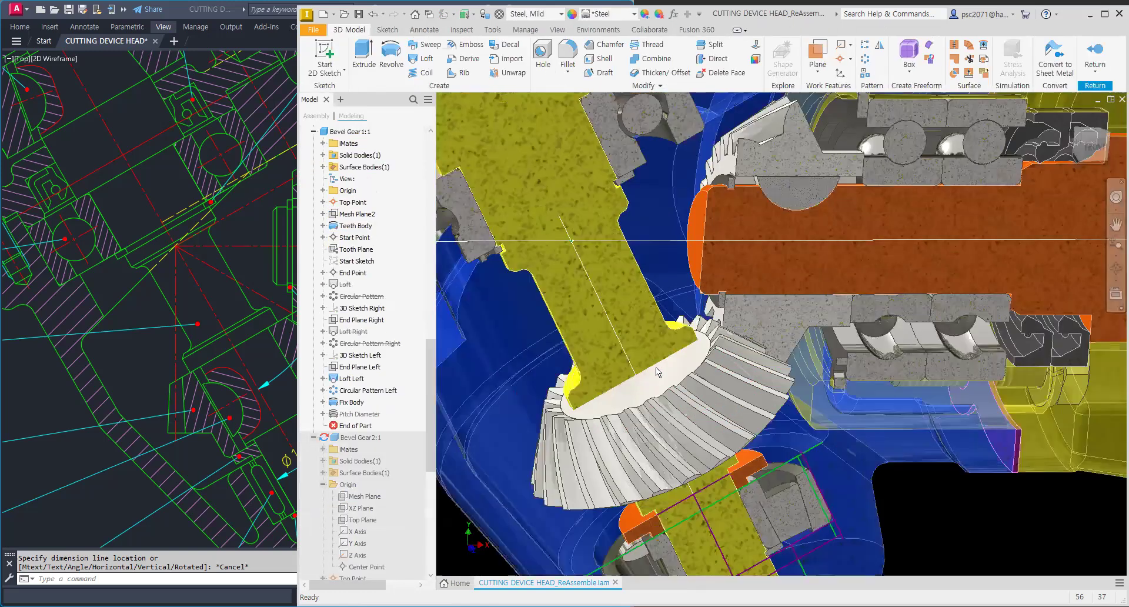
{"action": "scroll", "coordinate": [654, 374], "scroll_direction": "down", "scroll_amount": 3}
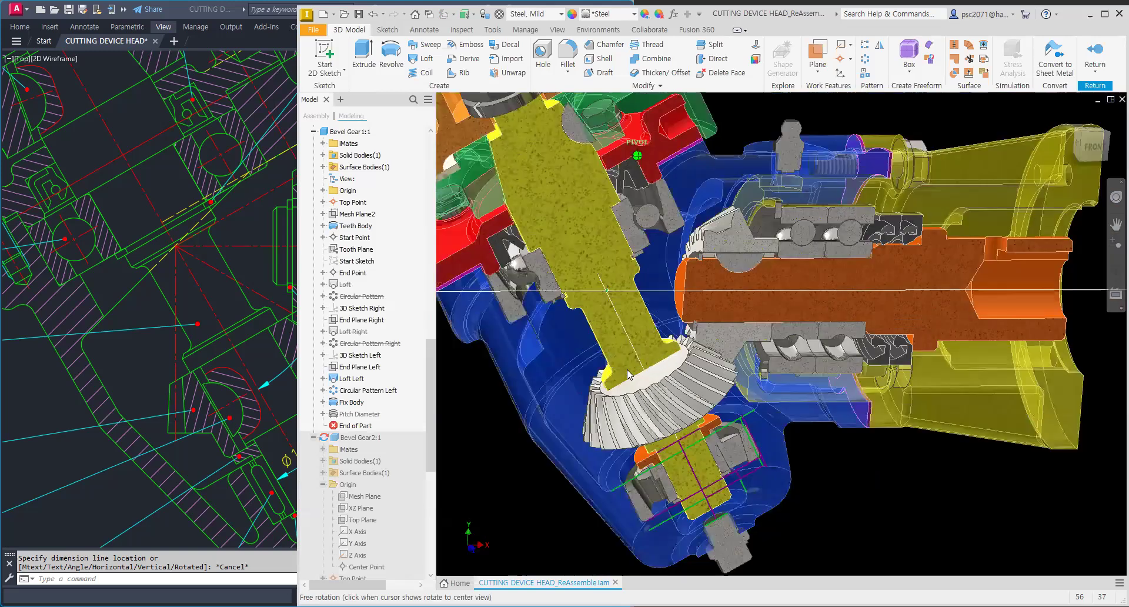
{"action": "middle_click_drag", "start_coordinate": [629, 374], "coordinate": [705, 364], "text": "shift"}
{"action": "left_click", "coordinate": [331, 52]}
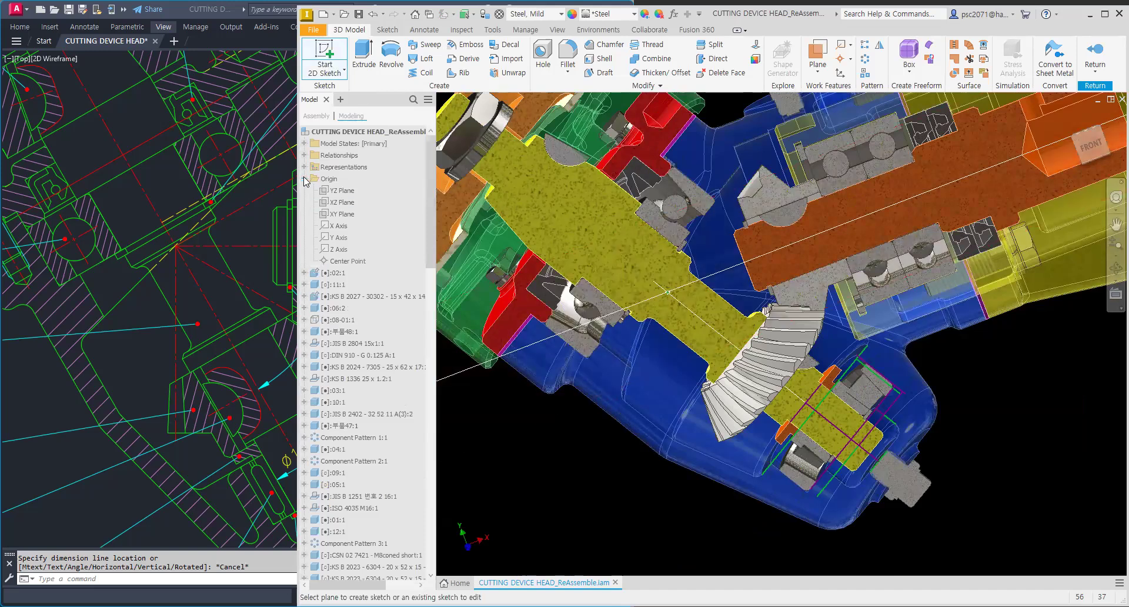
{"action": "left_click", "coordinate": [335, 215]}
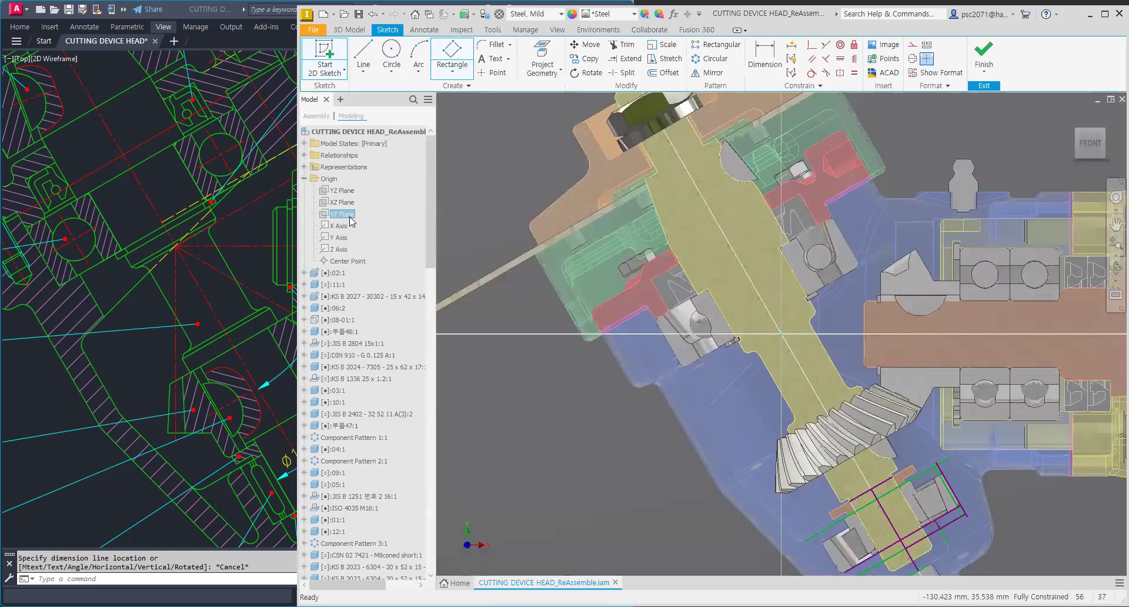
{"action": "key", "text": "F7"}
{"action": "scroll", "coordinate": [826, 466], "scroll_direction": "up", "scroll_amount": 3}
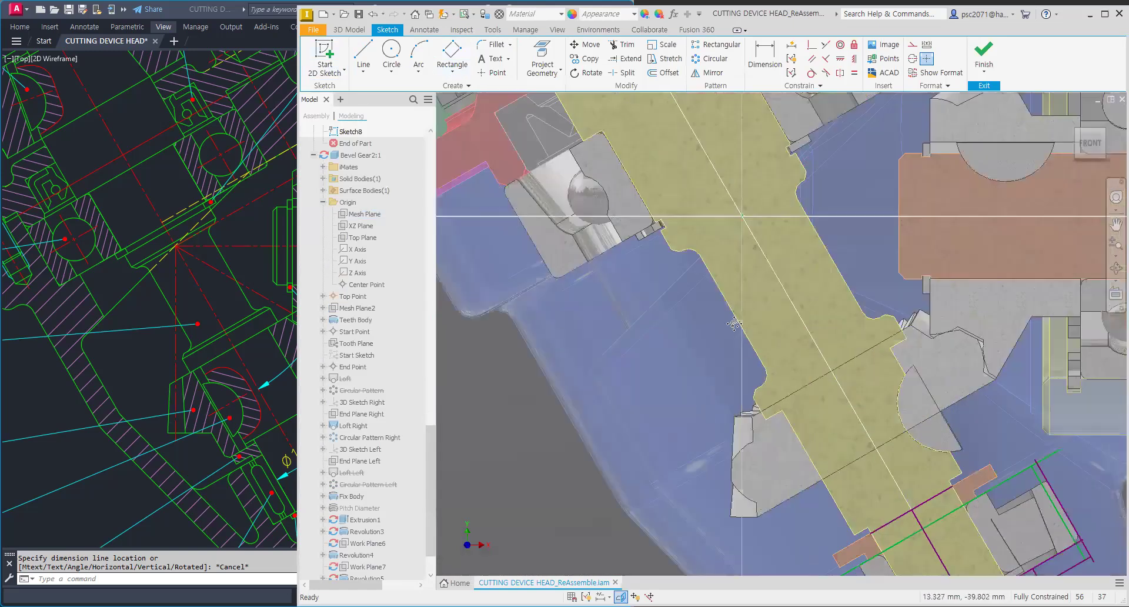
{"action": "scroll", "coordinate": [725, 299], "scroll_direction": "up", "scroll_amount": 3}
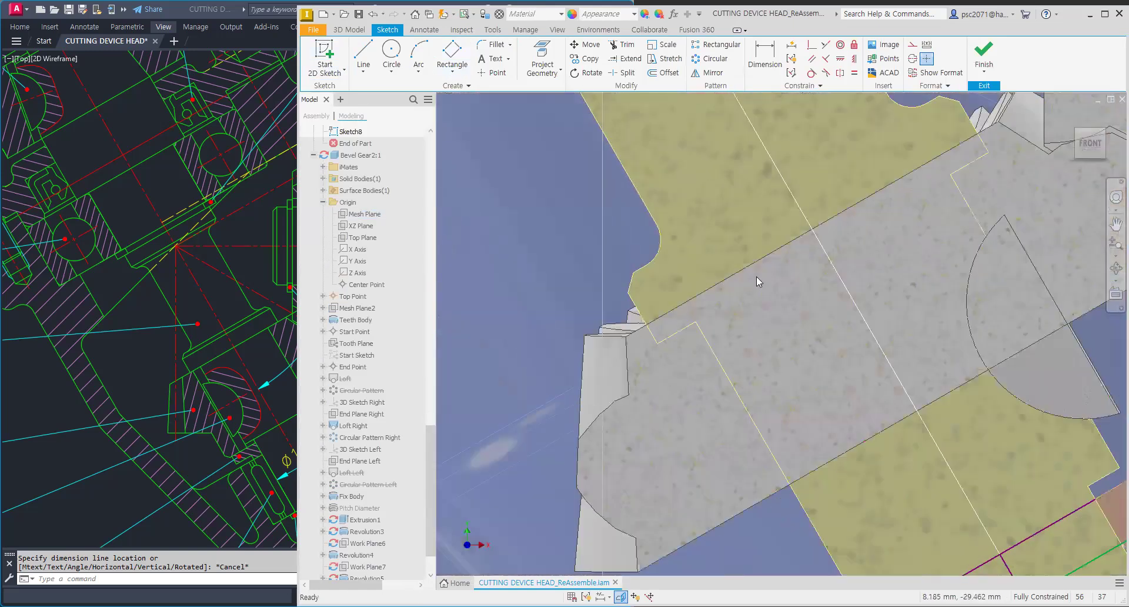
{"action": "scroll", "coordinate": [679, 335], "scroll_direction": "down", "scroll_amount": 2}
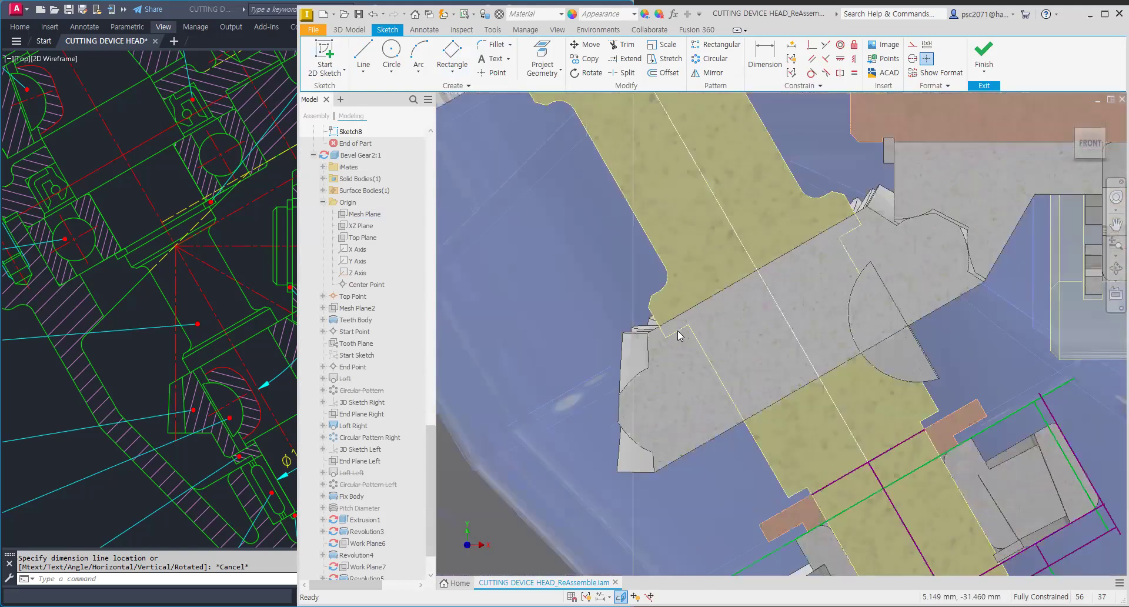
{"action": "middle_click_drag", "start_coordinate": [815, 306], "coordinate": [804, 321]}
{"action": "middle_click_drag", "start_coordinate": [859, 184], "coordinate": [837, 325]}
{"action": "middle_click_drag", "start_coordinate": [801, 429], "coordinate": [807, 372]}
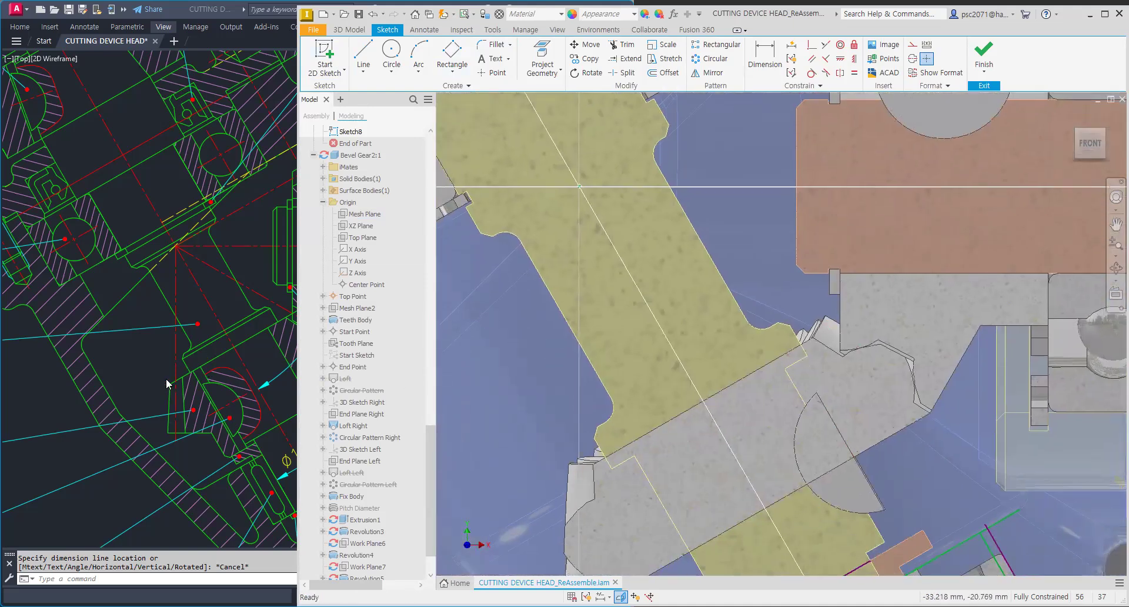
Step: Project the gear's hub face edge into the sketch
{"action": "middle_click_drag", "start_coordinate": [618, 391], "coordinate": [649, 306]}
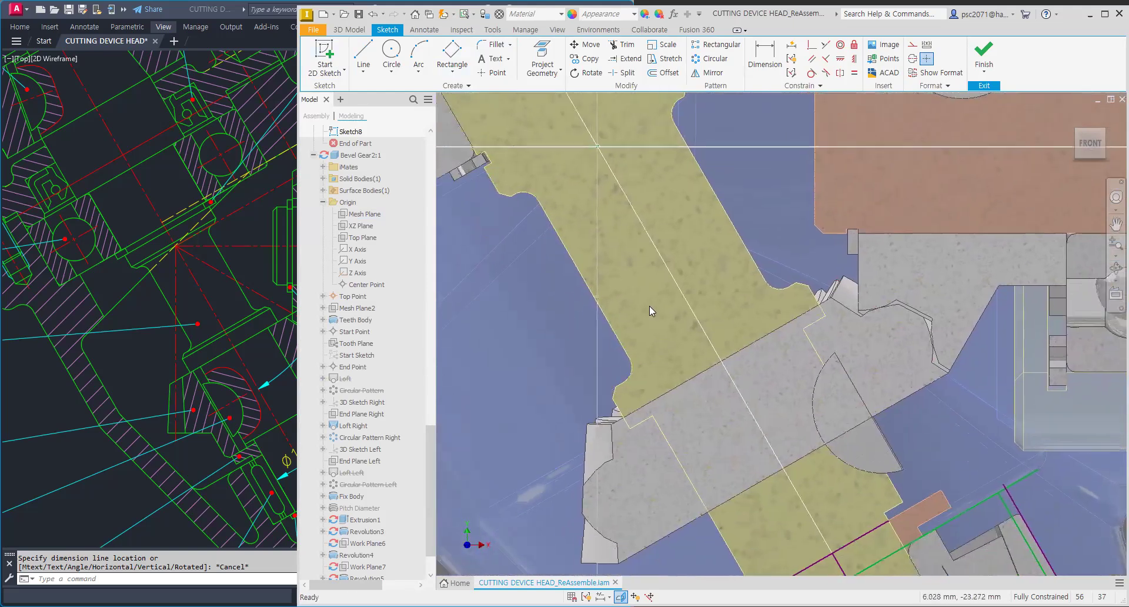
{"action": "left_click", "coordinate": [542, 60]}
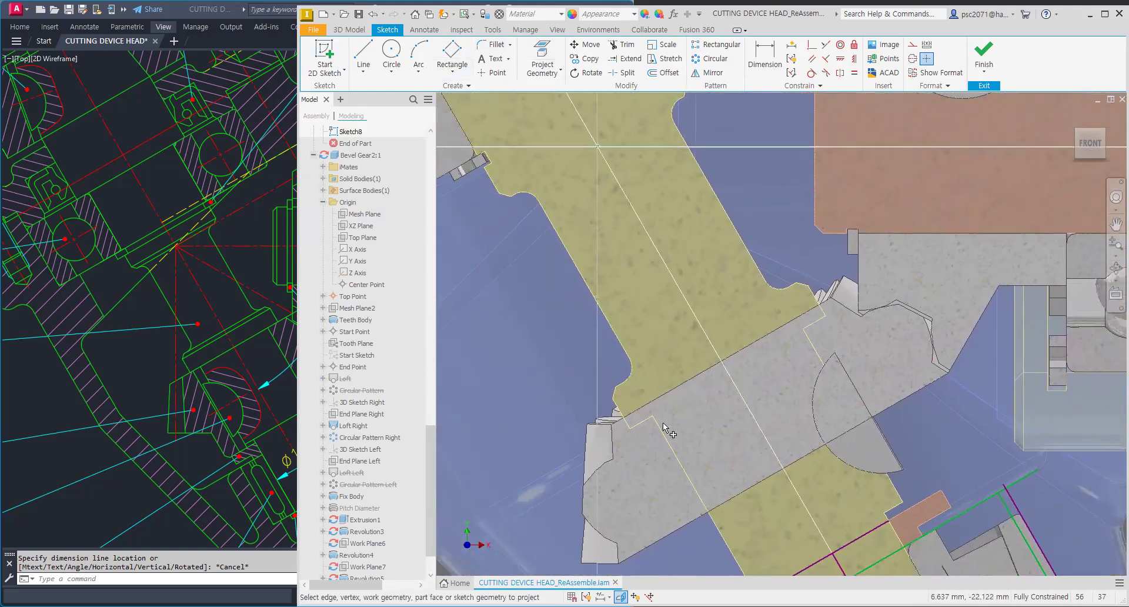
{"action": "left_click", "coordinate": [647, 423]}
{"action": "middle_click_drag", "start_coordinate": [718, 447], "coordinate": [729, 374]}
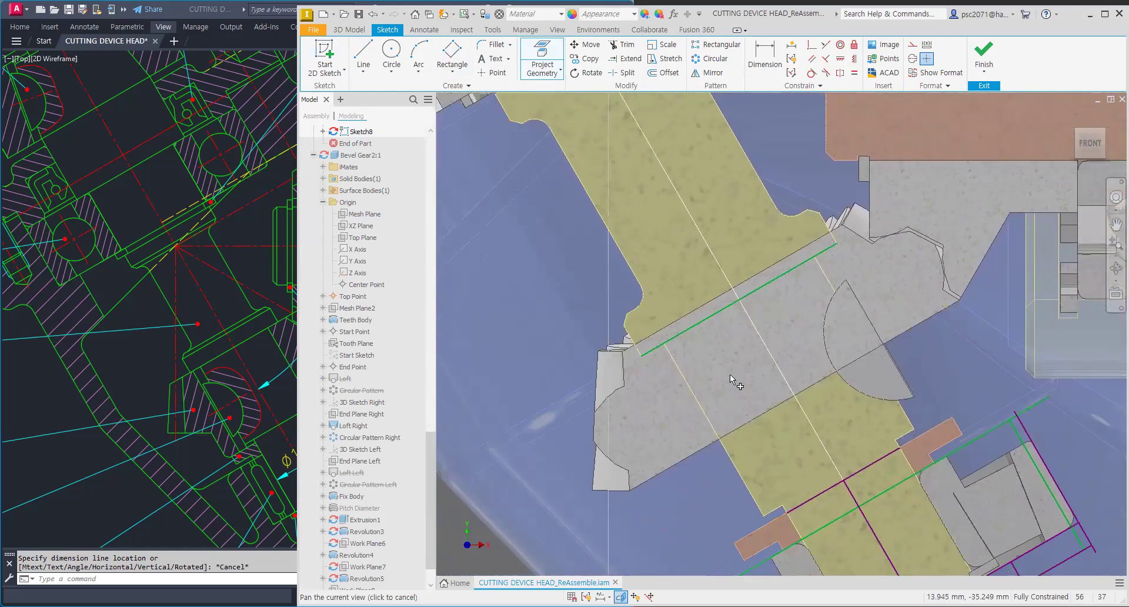
{"action": "middle_click_drag", "start_coordinate": [577, 396], "coordinate": [587, 437]}
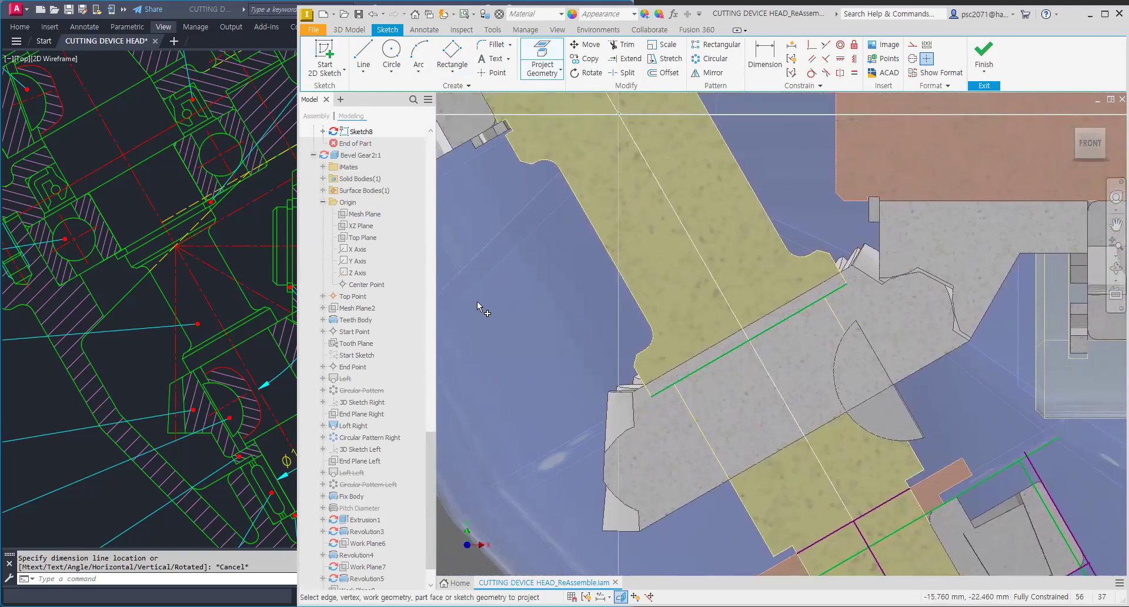
Step: Draw a rotated rectangle over the gear hub and constrain its lower edge collinear with the projected edge
{"action": "left_click", "coordinate": [450, 69]}
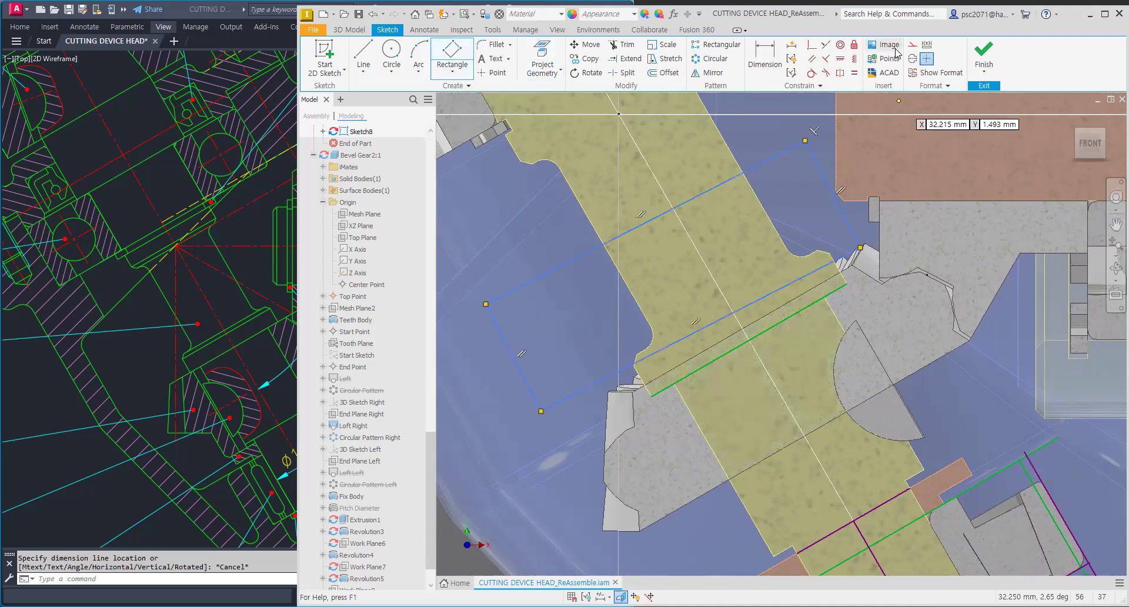
{"action": "left_click", "coordinate": [825, 45]}
{"action": "left_click", "coordinate": [791, 289]}
{"action": "left_click", "coordinate": [804, 308]}
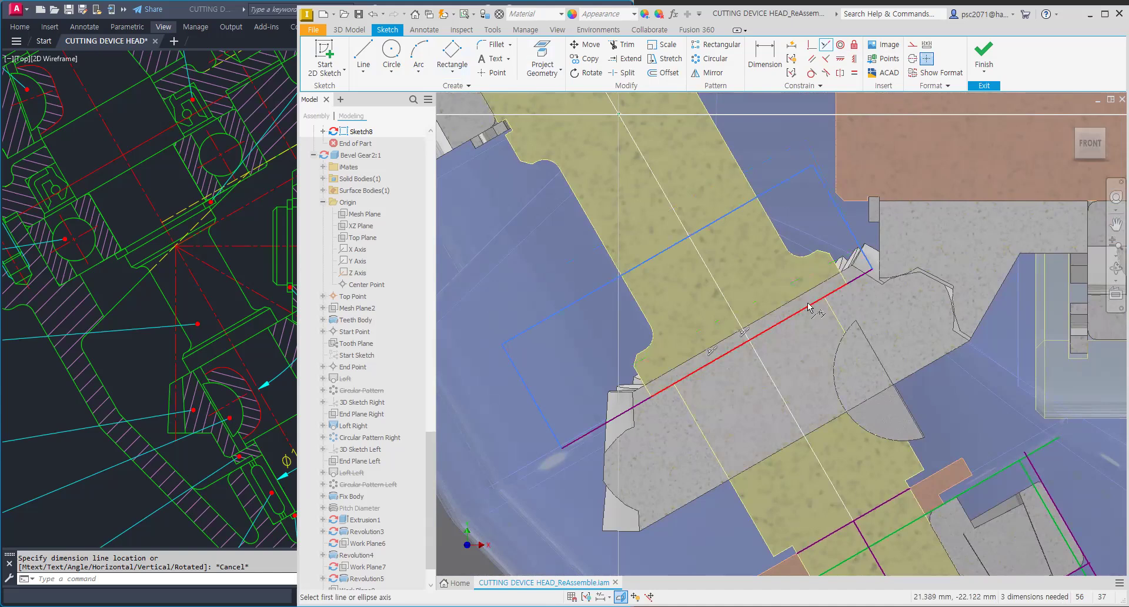
{"action": "key", "text": "Escape"}
{"action": "left_click_drag", "start_coordinate": [852, 243], "coordinate": [912, 218]}
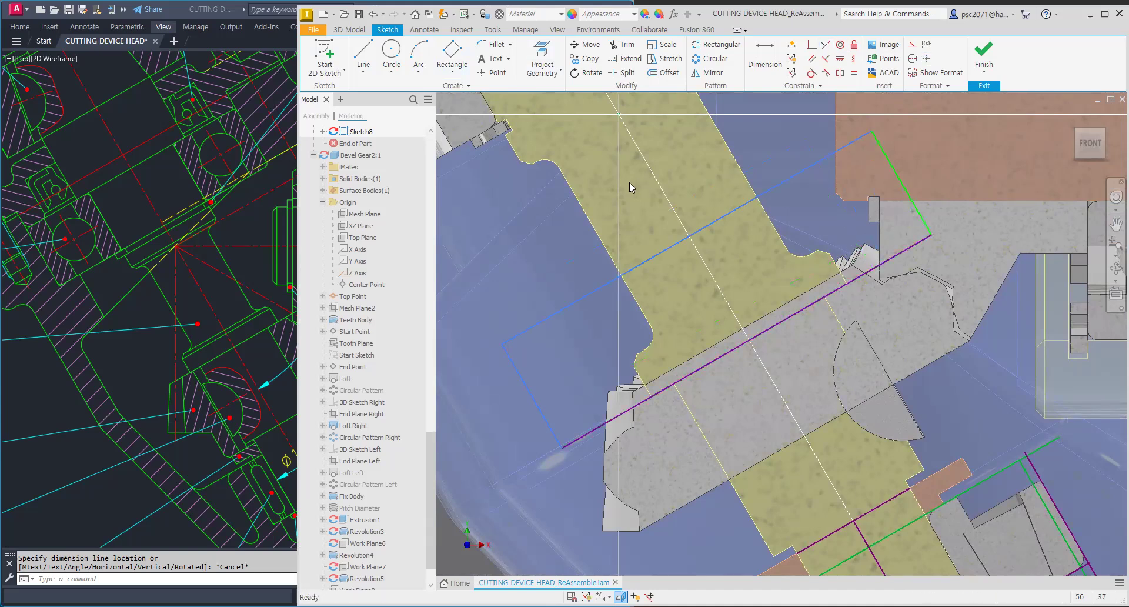
Step: Cut-extrude the rectangle profile from the bevel gear hub
{"action": "left_click", "coordinate": [359, 33]}
{"action": "left_click", "coordinate": [366, 56]}
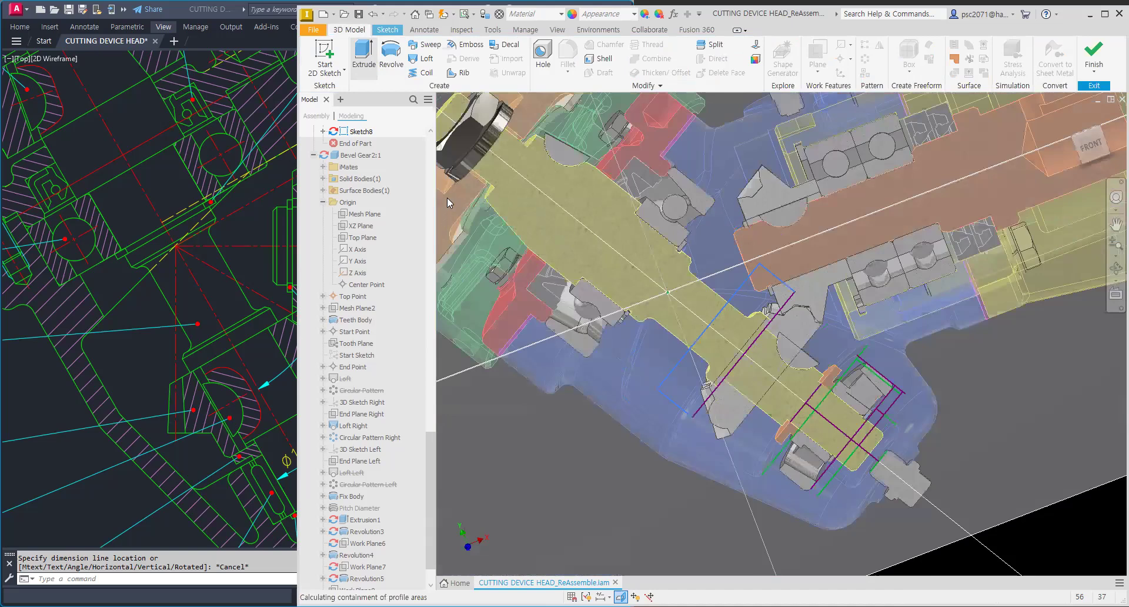
{"action": "left_click", "coordinate": [384, 288]}
Step: Edit Extrusion1 so the cut extends Through All
{"action": "scroll", "coordinate": [747, 329], "scroll_direction": "up", "scroll_amount": 5}
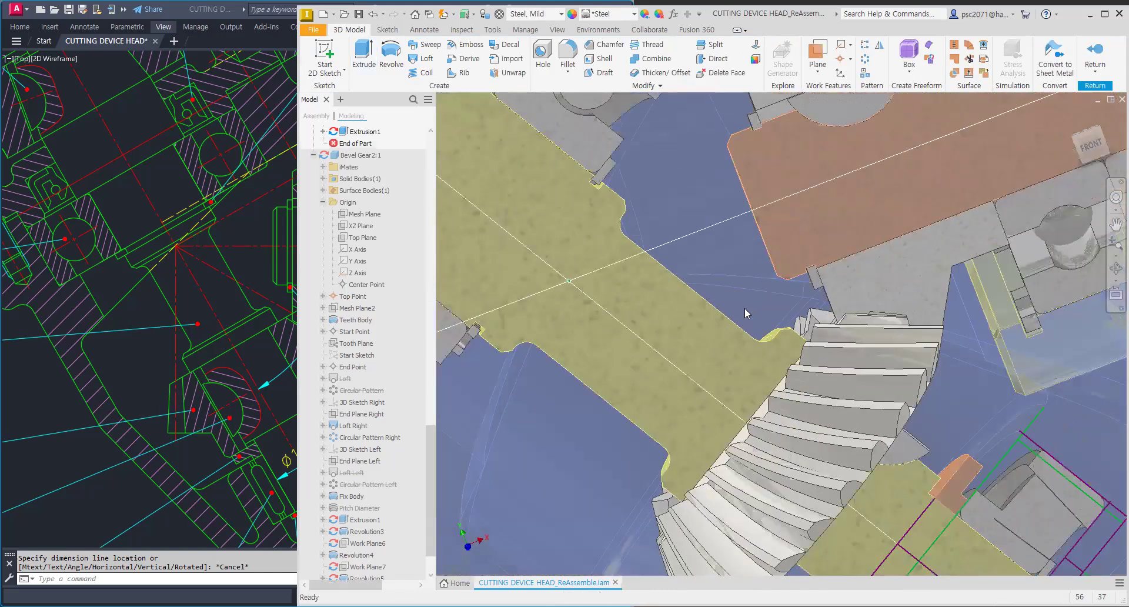
{"action": "mouse_move", "coordinate": [763, 340]}
{"action": "middle_mouse_down", "text": "shift"}
{"action": "mouse_move", "coordinate": [771, 364]}
{"action": "mouse_move", "coordinate": [795, 374]}
{"action": "mouse_move", "coordinate": [783, 381]}
{"action": "middle_mouse_up", "text": "shift"}
{"action": "left_click_drag", "start_coordinate": [427, 439], "coordinate": [428, 388]}
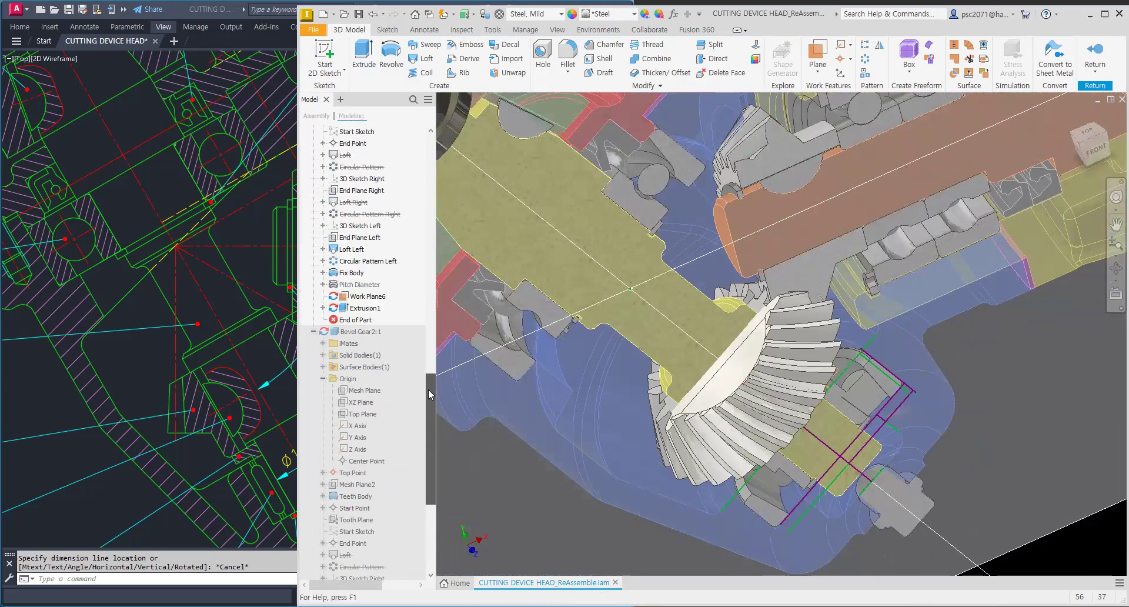
{"action": "double_click", "coordinate": [344, 311]}
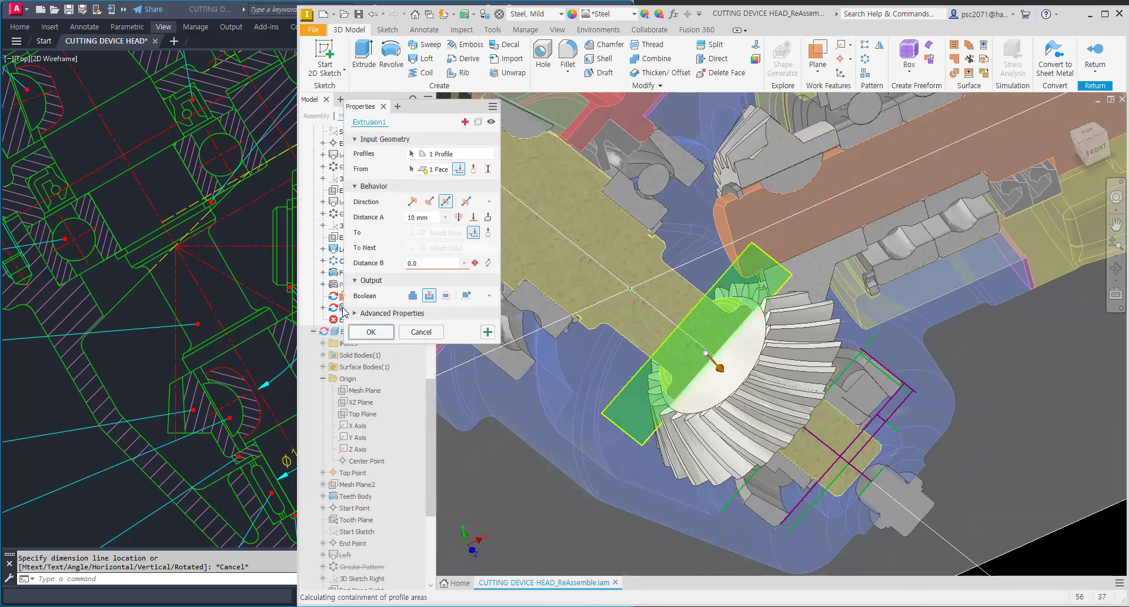
{"action": "left_click", "coordinate": [458, 218]}
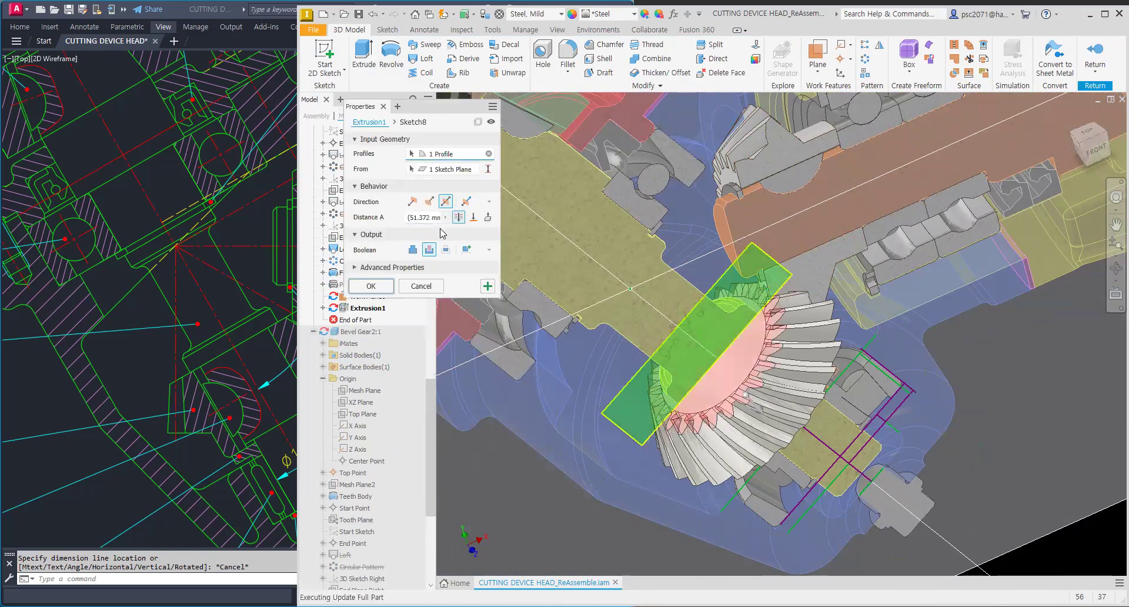
{"action": "left_click", "coordinate": [371, 287]}
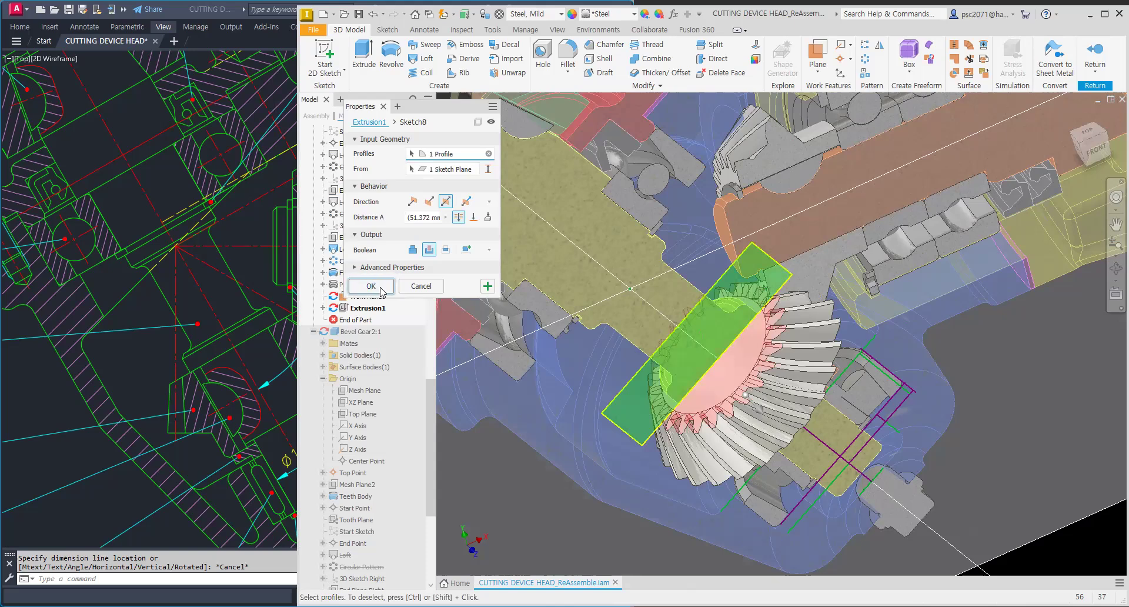
Step: Measure the hub section along its slanted axis in the AutoCAD drawing with an aligned dimension
{"action": "scroll", "coordinate": [755, 322], "scroll_direction": "up", "scroll_amount": 3}
{"action": "middle_click_drag", "start_coordinate": [766, 337], "coordinate": [714, 307], "text": "shift"}
{"action": "middle_click_drag", "start_coordinate": [722, 260], "coordinate": [733, 278], "text": "shift"}
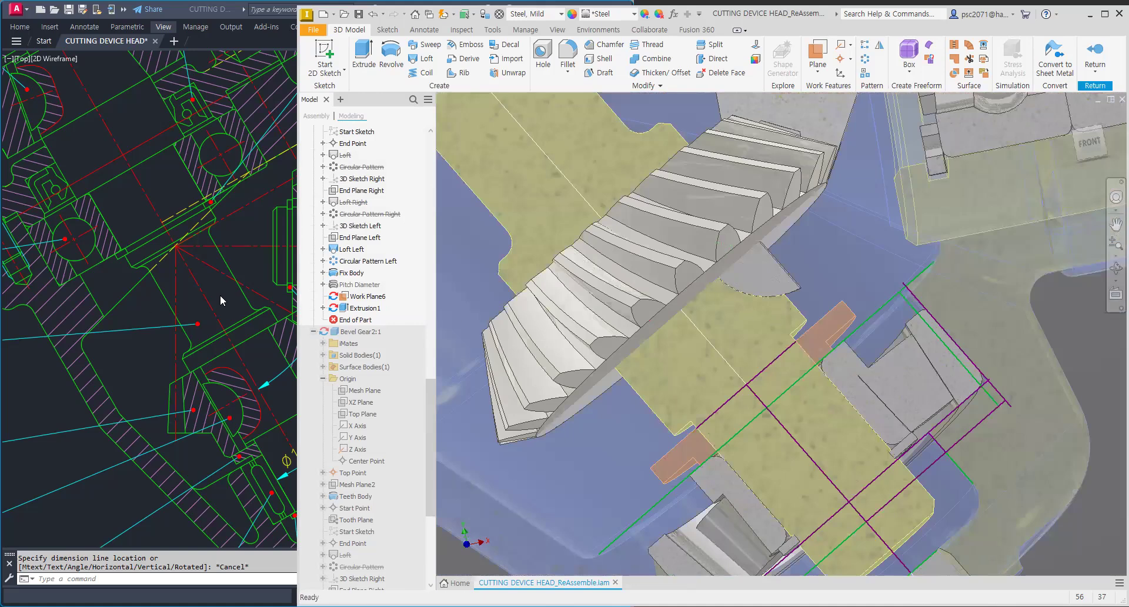
{"action": "middle_click_drag", "start_coordinate": [227, 344], "coordinate": [206, 293]}
{"action": "scroll", "coordinate": [334, 298], "scroll_direction": "up", "scroll_amount": 4}
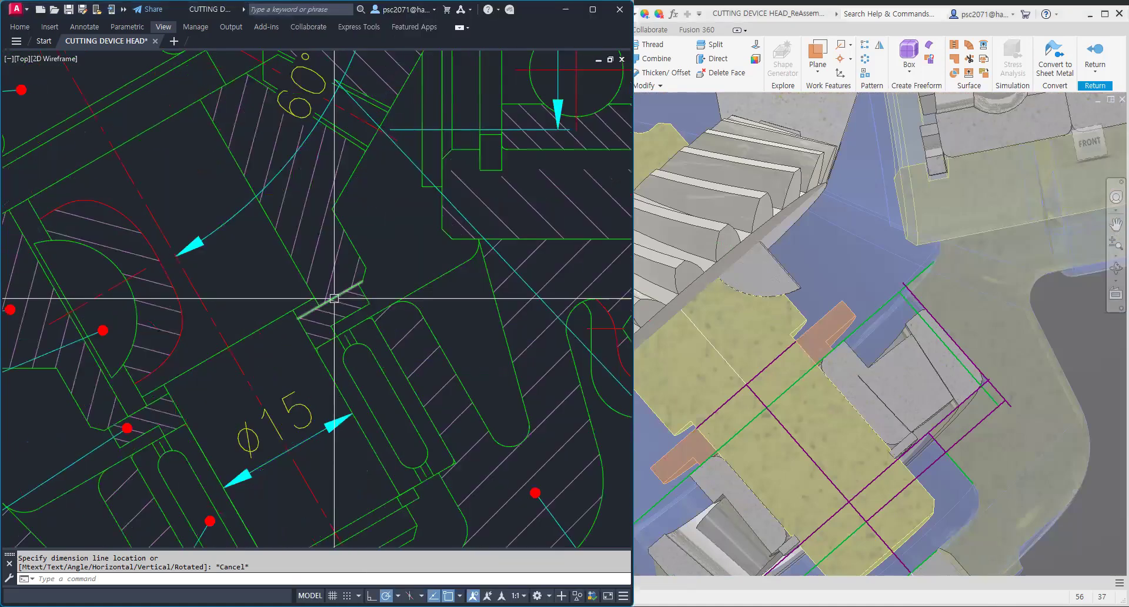
{"action": "scroll", "coordinate": [349, 275], "scroll_direction": "down", "scroll_amount": 2}
{"action": "scroll", "coordinate": [349, 275], "scroll_direction": "down", "scroll_amount": 2}
{"action": "mouse_move", "coordinate": [349, 274]}
{"action": "middle_mouse_down"}
{"action": "mouse_move", "coordinate": [410, 389]}
{"action": "mouse_move", "coordinate": [380, 320]}
{"action": "middle_mouse_up"}
{"action": "key", "text": "Escape"}
{"action": "key", "text": "Escape"}
{"action": "type", "text": "D"}
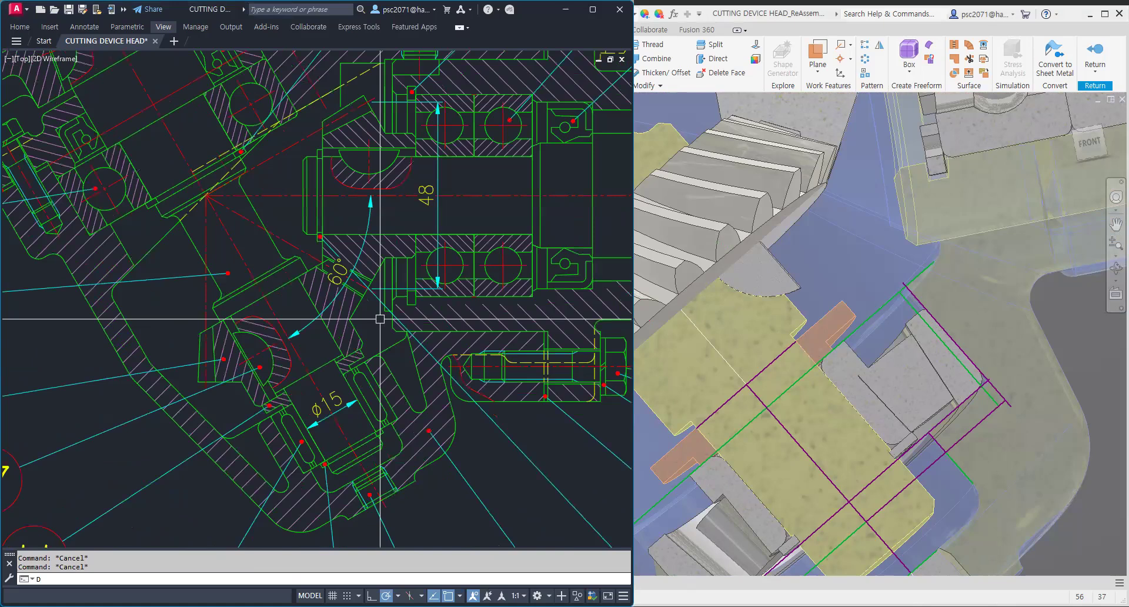
{"action": "type", "text": "IMAL"}
{"action": "key", "text": "space"}
{"action": "scroll", "coordinate": [357, 340], "scroll_direction": "up", "scroll_amount": 2}
{"action": "left_click", "coordinate": [367, 345]}
{"action": "left_click", "coordinate": [200, 445]}
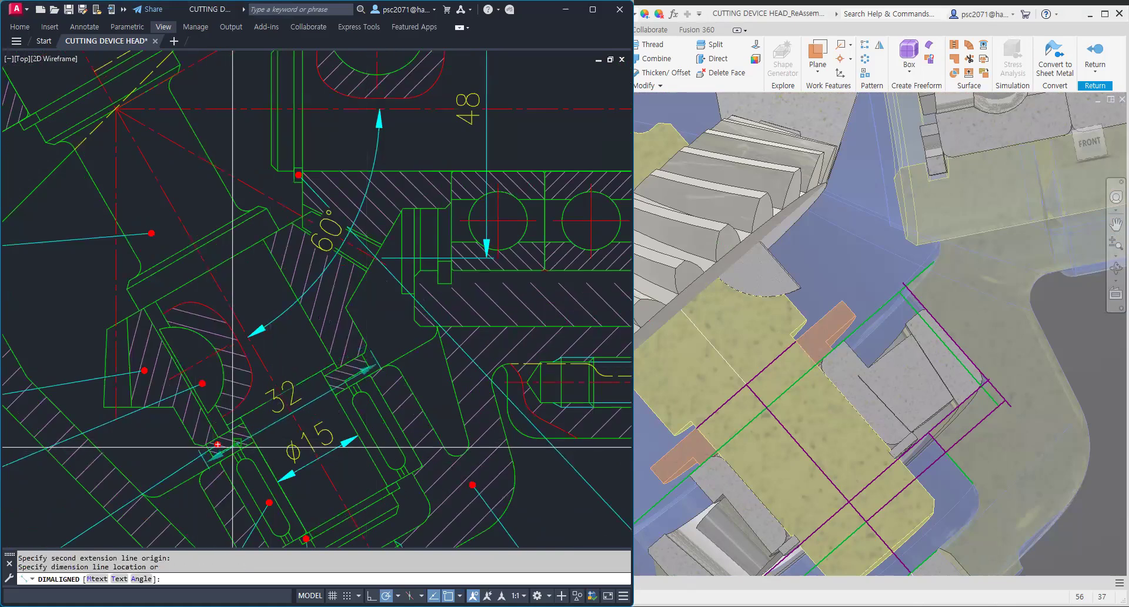
{"action": "key", "text": "Escape"}
Step: Start a new 2D sketch on the XY Plane of the edited gear part
{"action": "scroll", "coordinate": [764, 287], "scroll_direction": "up", "scroll_amount": 2}
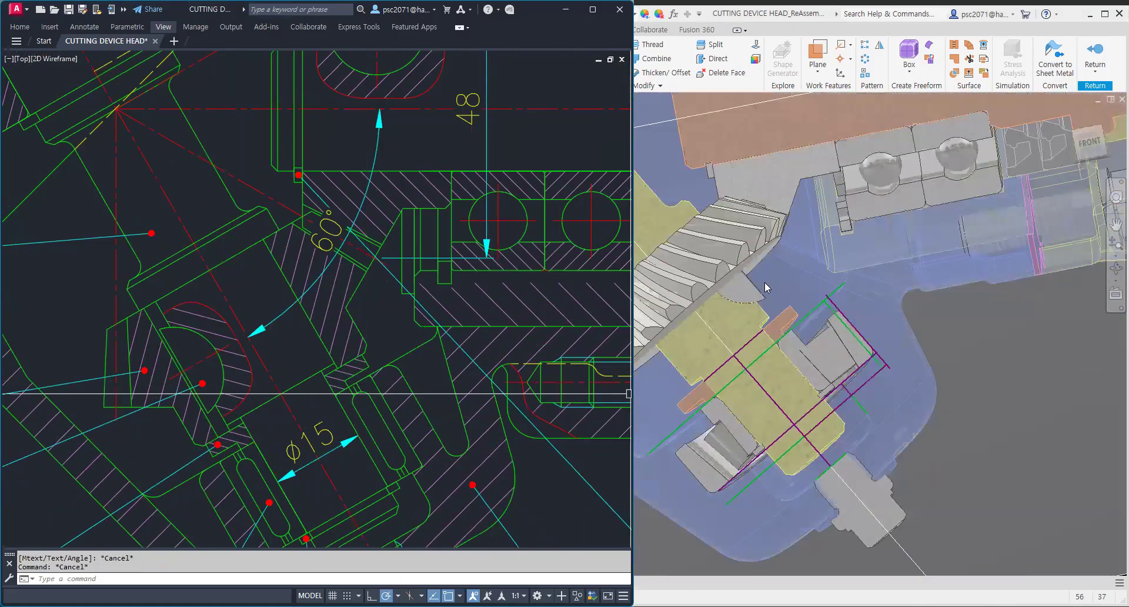
{"action": "middle_click_drag", "start_coordinate": [637, 315], "coordinate": [696, 331]}
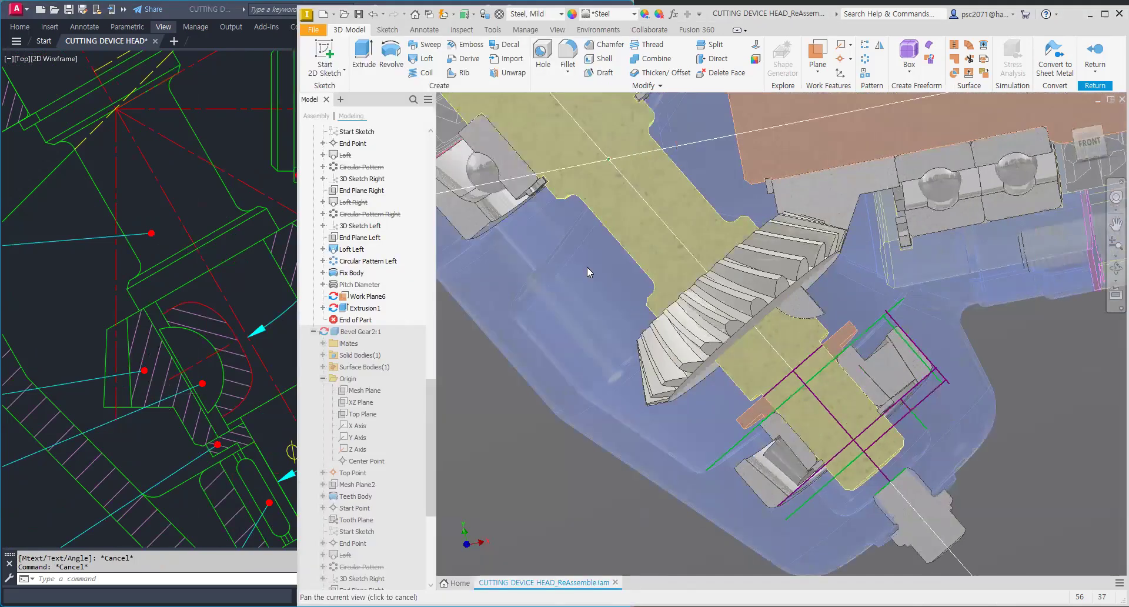
{"action": "left_click", "coordinate": [318, 50]}
{"action": "left_click_drag", "start_coordinate": [428, 411], "coordinate": [459, 96]}
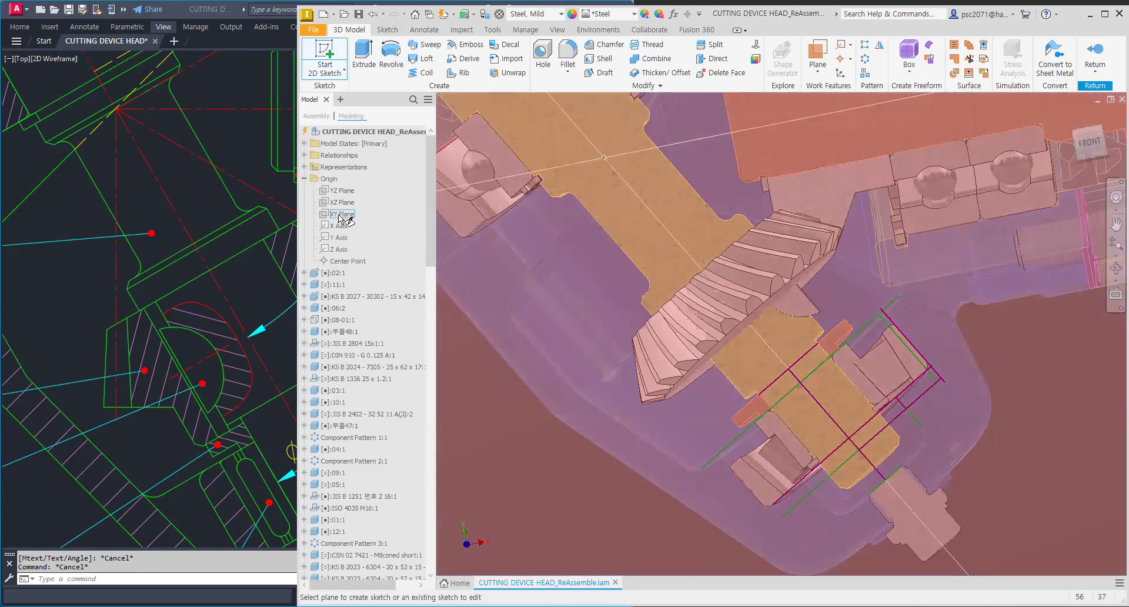
{"action": "left_click", "coordinate": [341, 214]}
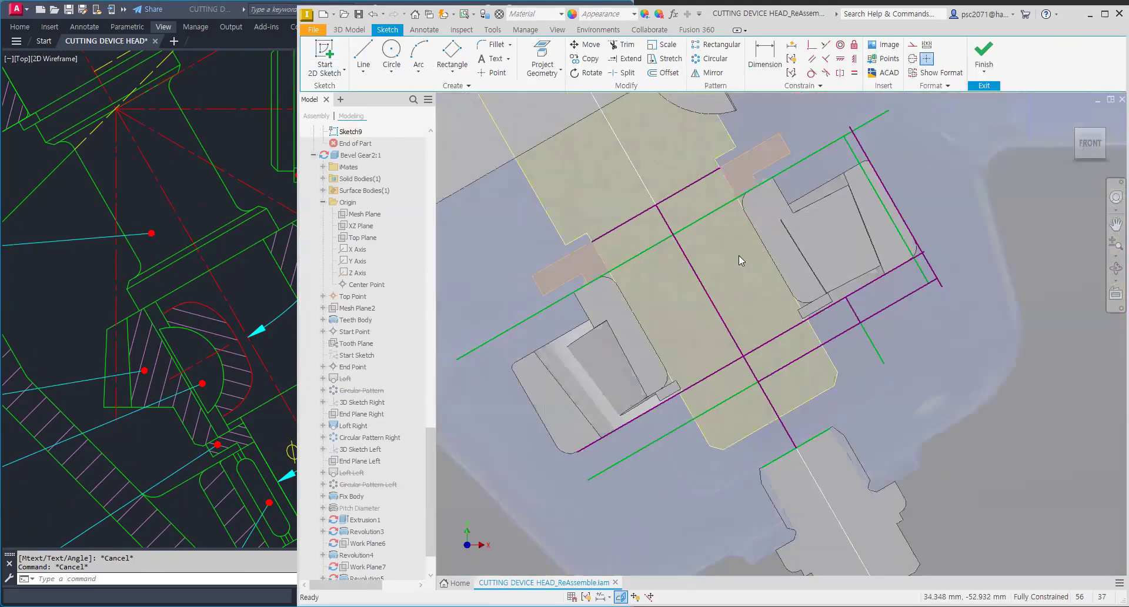
Step: Project the gear's flange edge and hub face edge into the new sketch
{"action": "middle_click_drag", "start_coordinate": [824, 305], "coordinate": [815, 375]}
{"action": "middle_click_drag", "start_coordinate": [963, 362], "coordinate": [915, 360]}
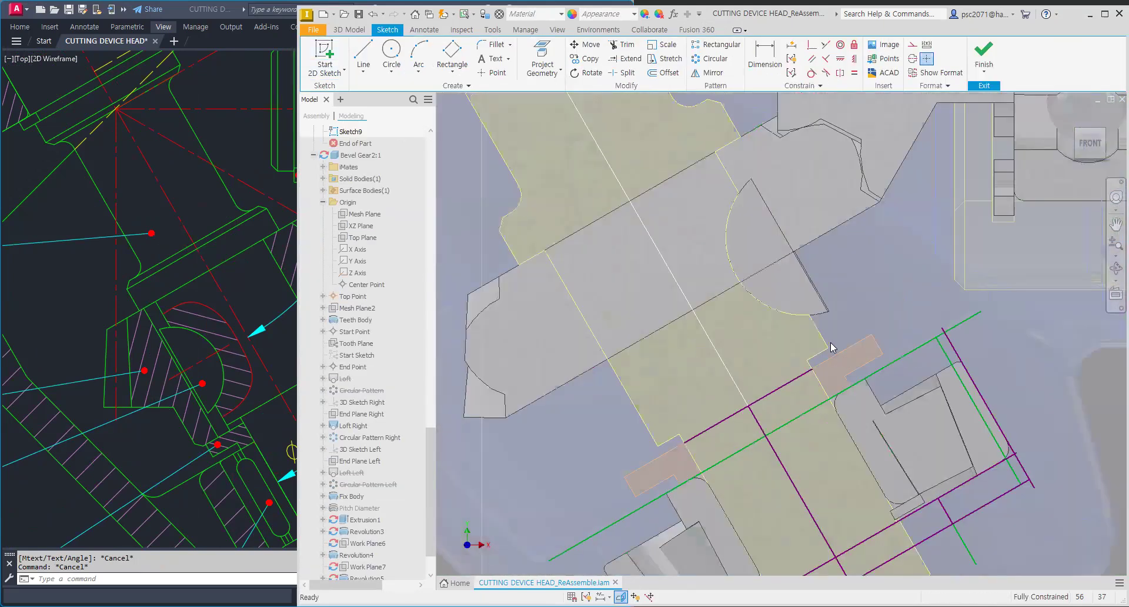
{"action": "left_click", "coordinate": [537, 56]}
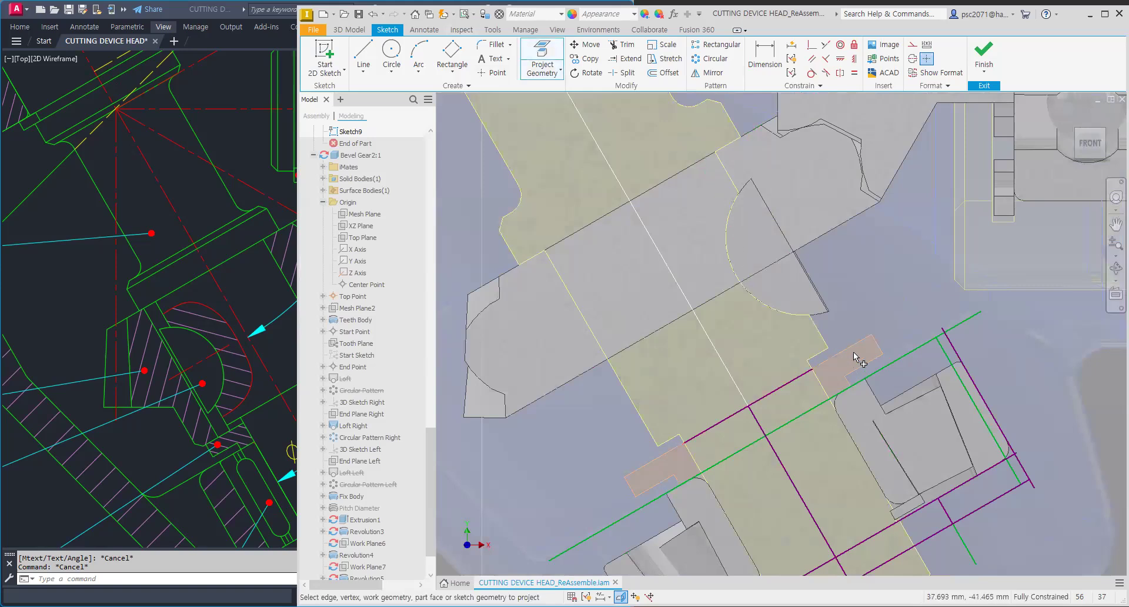
{"action": "left_click", "coordinate": [852, 348]}
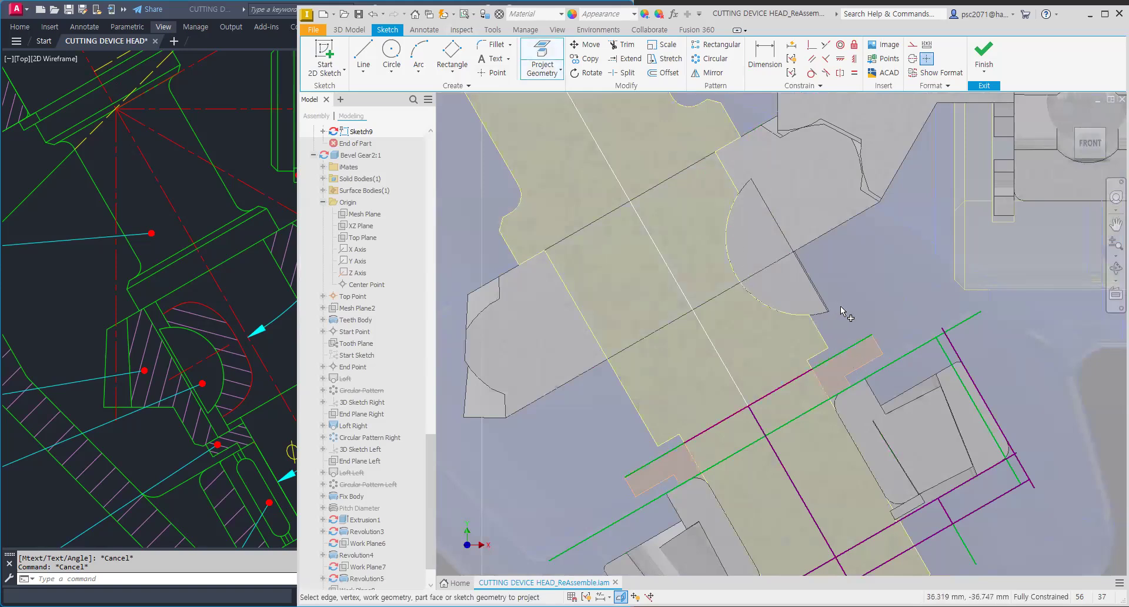
{"action": "middle_click_drag", "start_coordinate": [844, 312], "coordinate": [862, 334]}
{"action": "scroll", "coordinate": [858, 326], "scroll_direction": "down", "scroll_amount": 5}
{"action": "scroll", "coordinate": [858, 314], "scroll_direction": "up", "scroll_amount": 6}
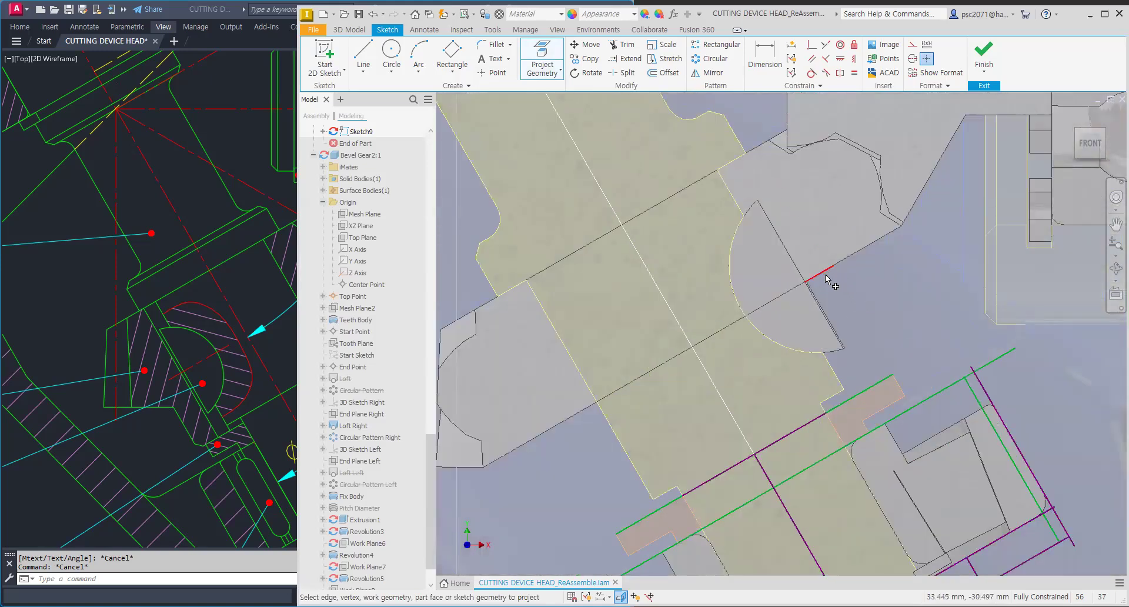
{"action": "left_click", "coordinate": [826, 276]}
Step: Draw a rectangle across the gear hub and shaft section
{"action": "left_click", "coordinate": [463, 63]}
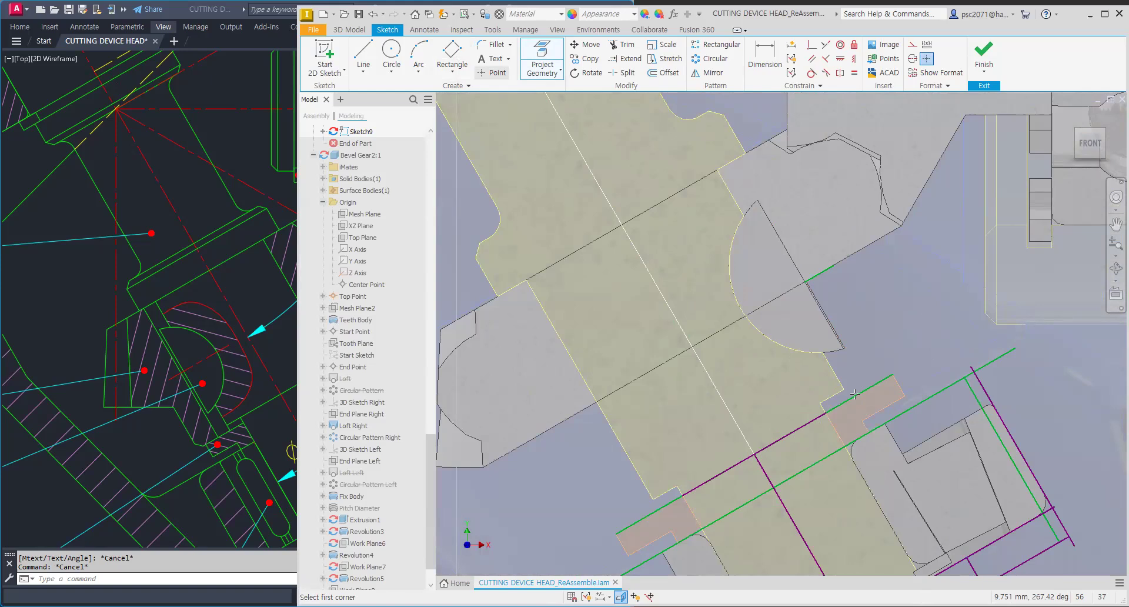
{"action": "left_click", "coordinate": [766, 61]}
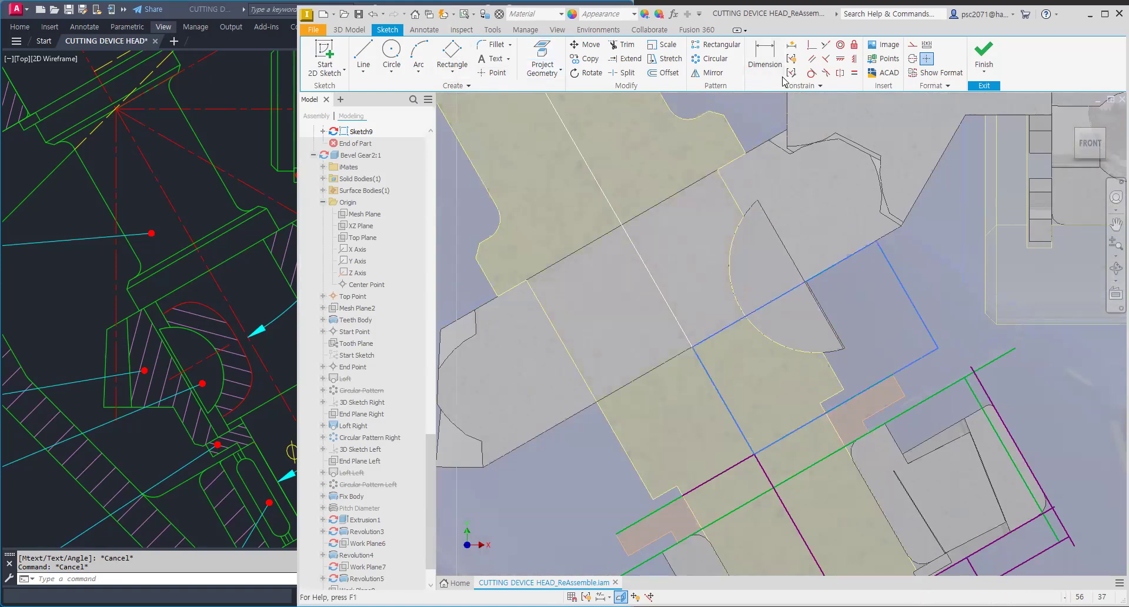
{"action": "left_click", "coordinate": [921, 364]}
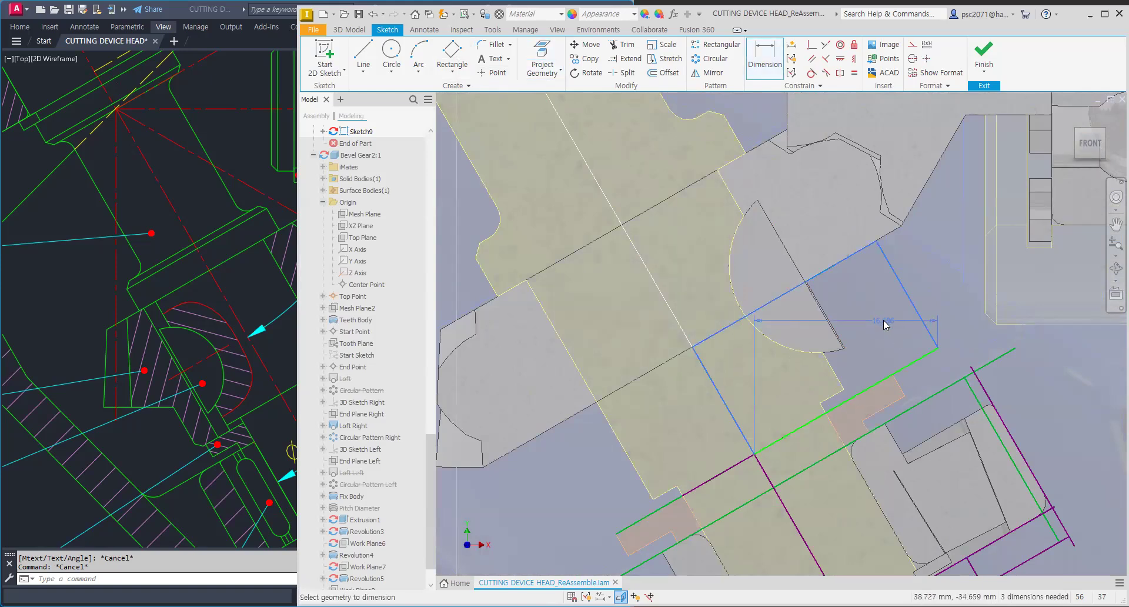
{"action": "key", "text": "Escape"}
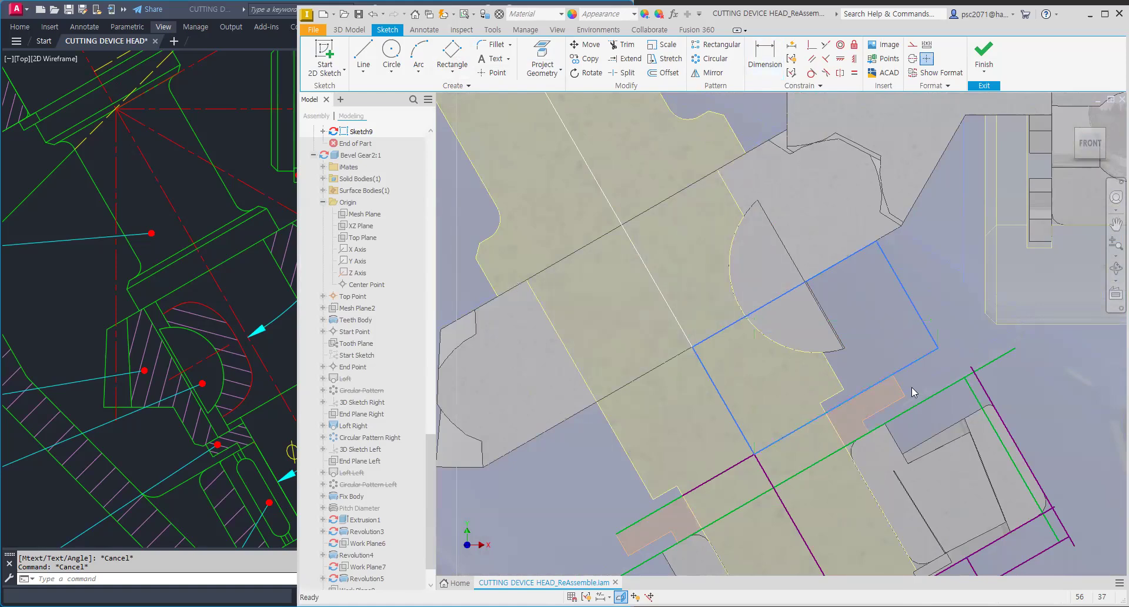
Step: Add an aligned dimension to the rectangle's width and set it to 16 mm
{"action": "key", "text": "d"}
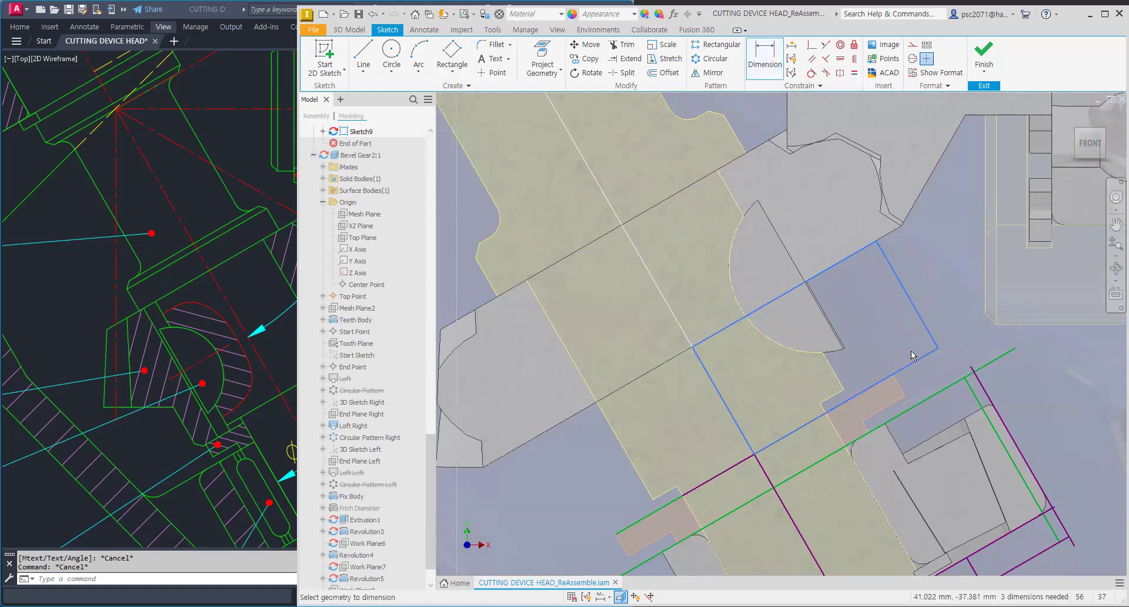
{"action": "left_click", "coordinate": [914, 369]}
{"action": "right_click", "coordinate": [887, 323]}
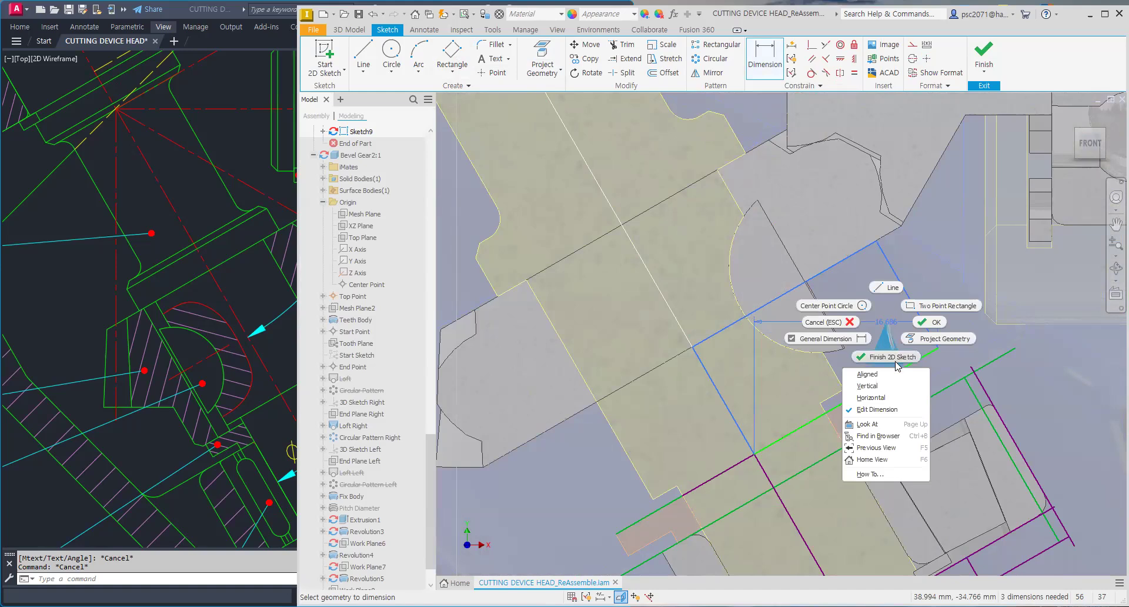
{"action": "left_click", "coordinate": [867, 374]}
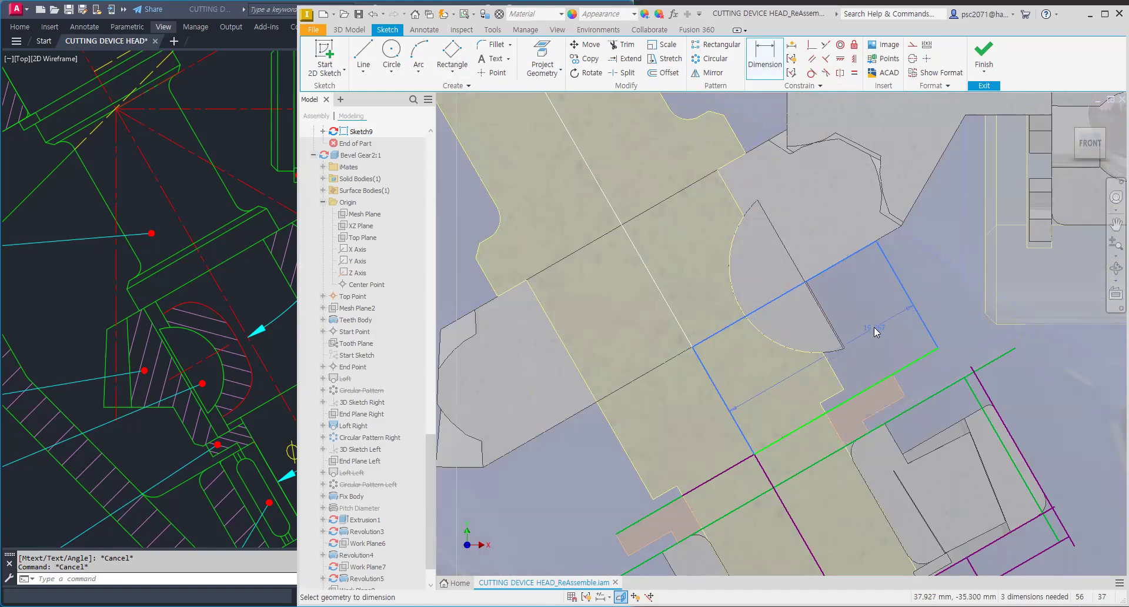
{"action": "left_click", "coordinate": [874, 332]}
{"action": "type", "text": "1"}
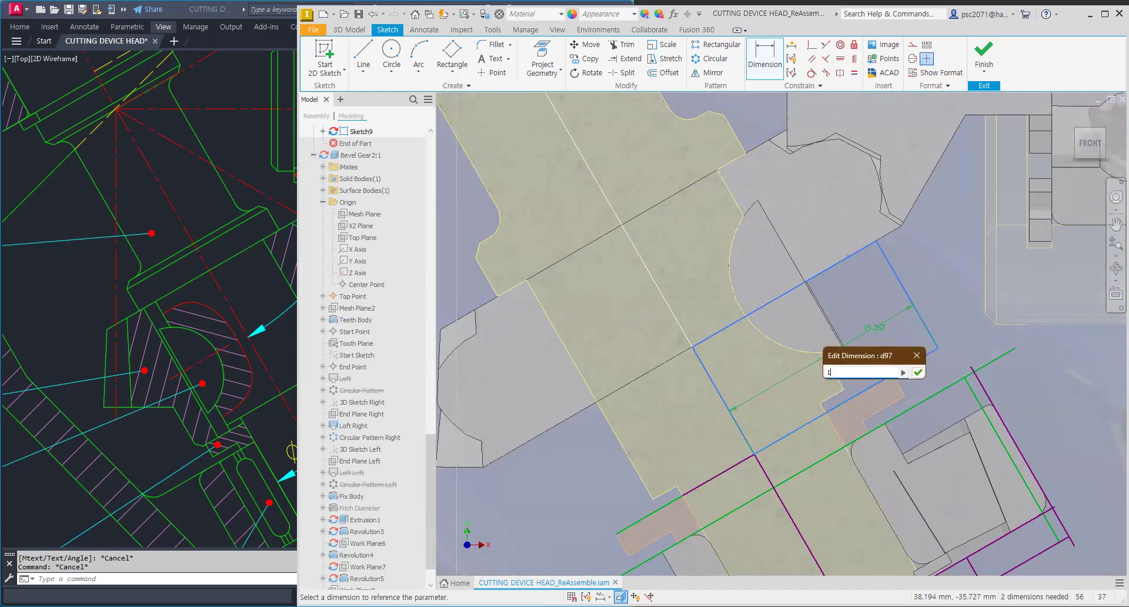
{"action": "type", "text": "6"}
{"action": "key", "text": "Return"}
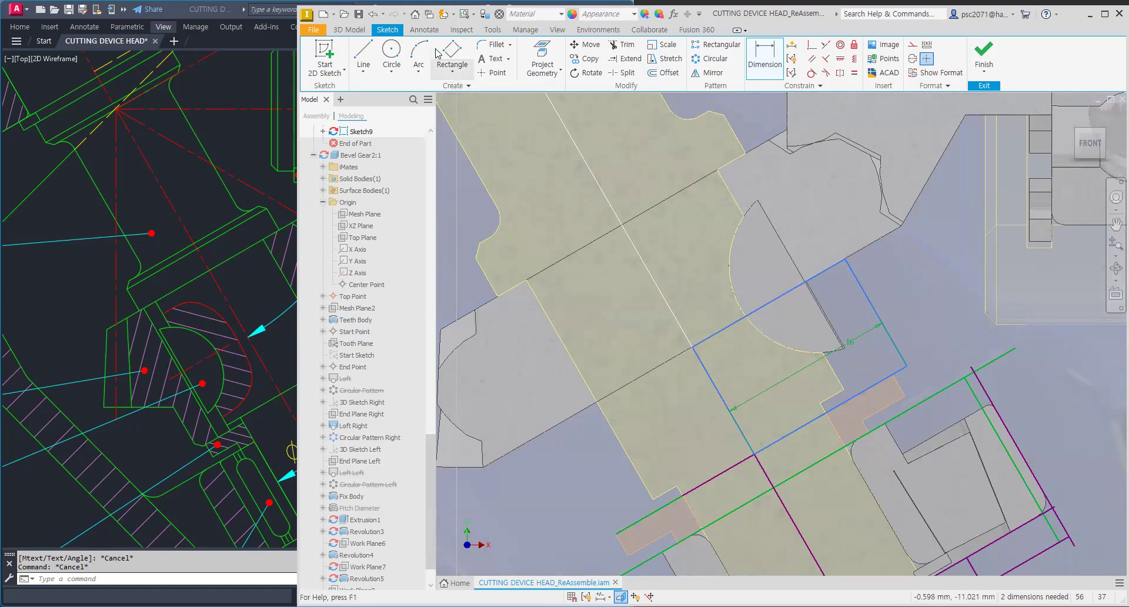
Step: Constrain the rectangle's upper edge to line up with the projected gear hub edge
{"action": "left_click", "coordinate": [363, 55]}
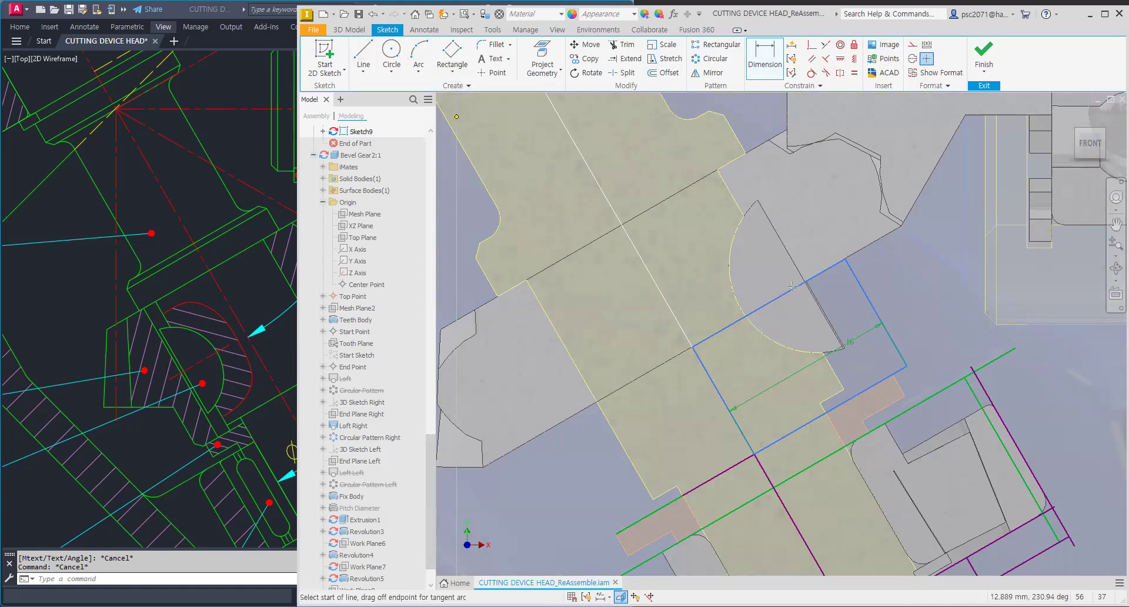
{"action": "left_click", "coordinate": [826, 59]}
{"action": "left_click", "coordinate": [803, 301]}
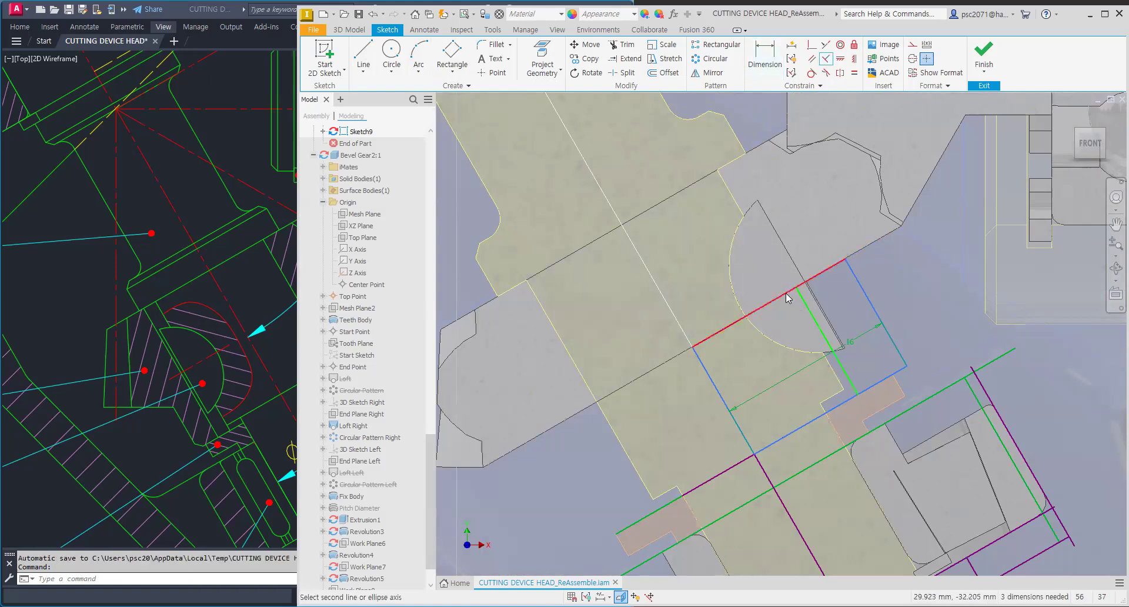
{"action": "left_click", "coordinate": [786, 293]}
{"action": "left_click", "coordinate": [656, 119]}
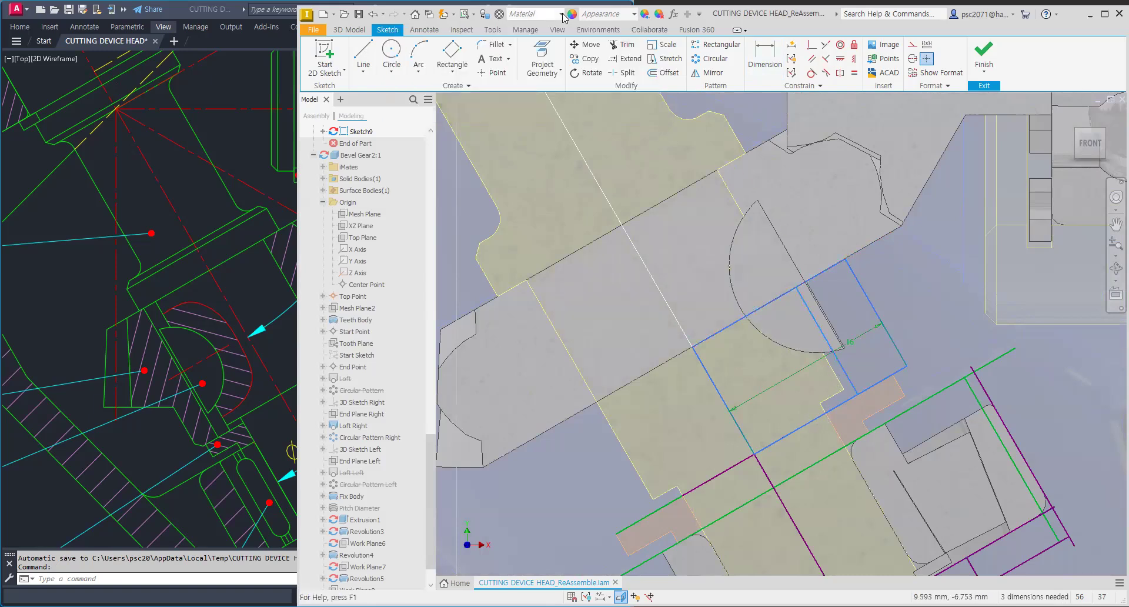
Step: Project the shaft's edge into the sketch and constrain the rectangle's side collinear with it
{"action": "key", "text": "p"}
{"action": "left_click", "coordinate": [835, 379]}
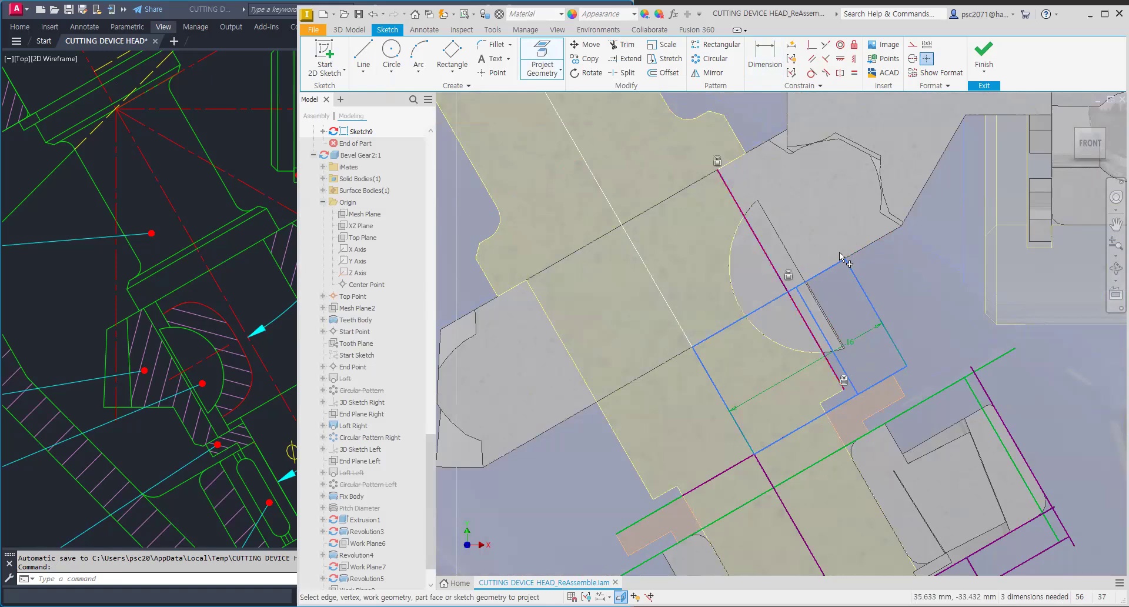
{"action": "left_click", "coordinate": [825, 44]}
{"action": "left_click", "coordinate": [834, 374]}
{"action": "left_click", "coordinate": [834, 376]}
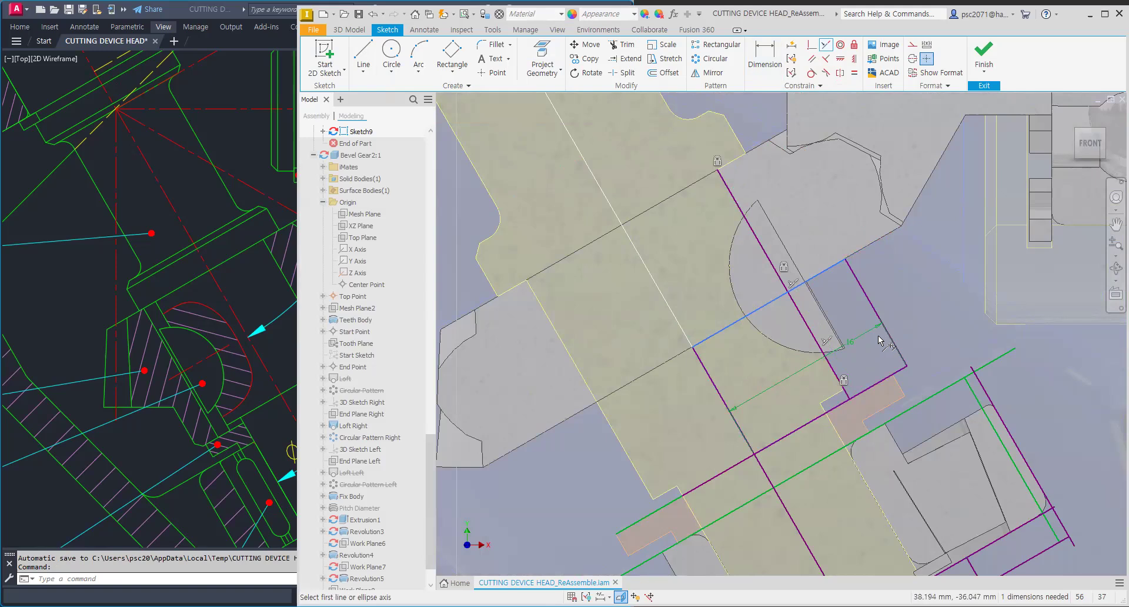
Step: Revolve the rectangle profile a full 360° around the shaft axis to add the hub
{"action": "left_click", "coordinate": [360, 30]}
{"action": "left_click", "coordinate": [390, 56]}
{"action": "scroll", "coordinate": [819, 289], "scroll_direction": "down", "scroll_amount": 3}
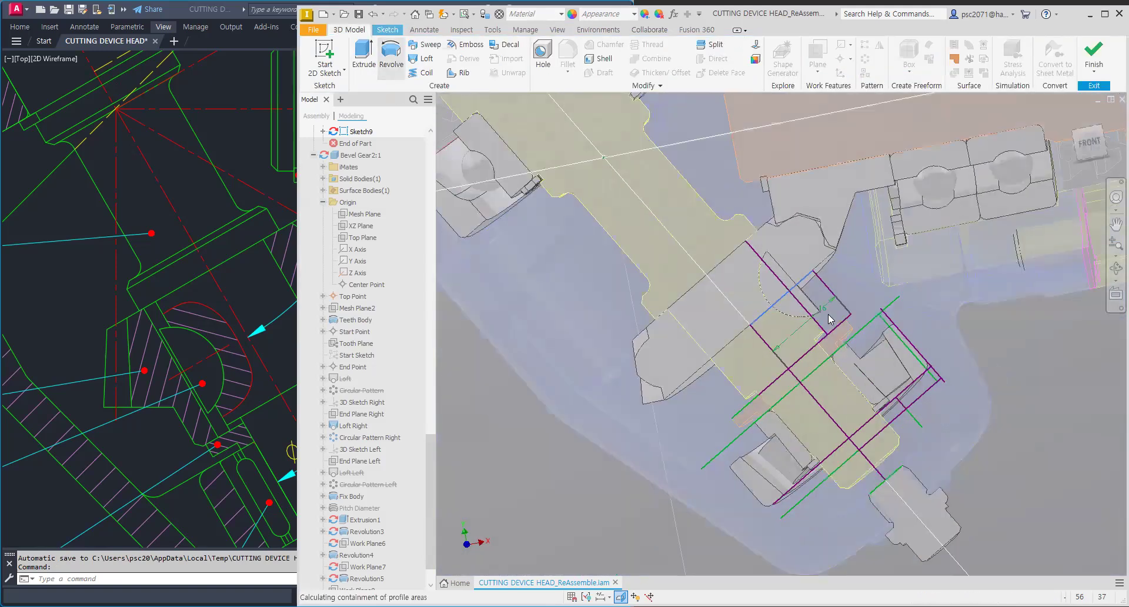
{"action": "left_click", "coordinate": [450, 170]}
{"action": "left_click", "coordinate": [776, 353]}
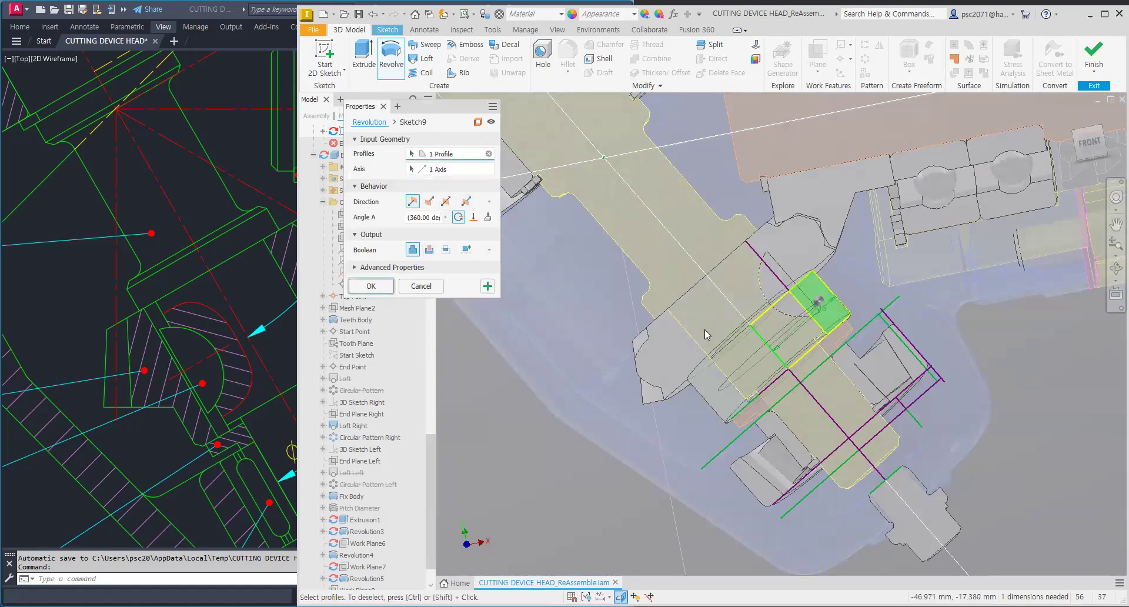
{"action": "key", "text": "Return"}
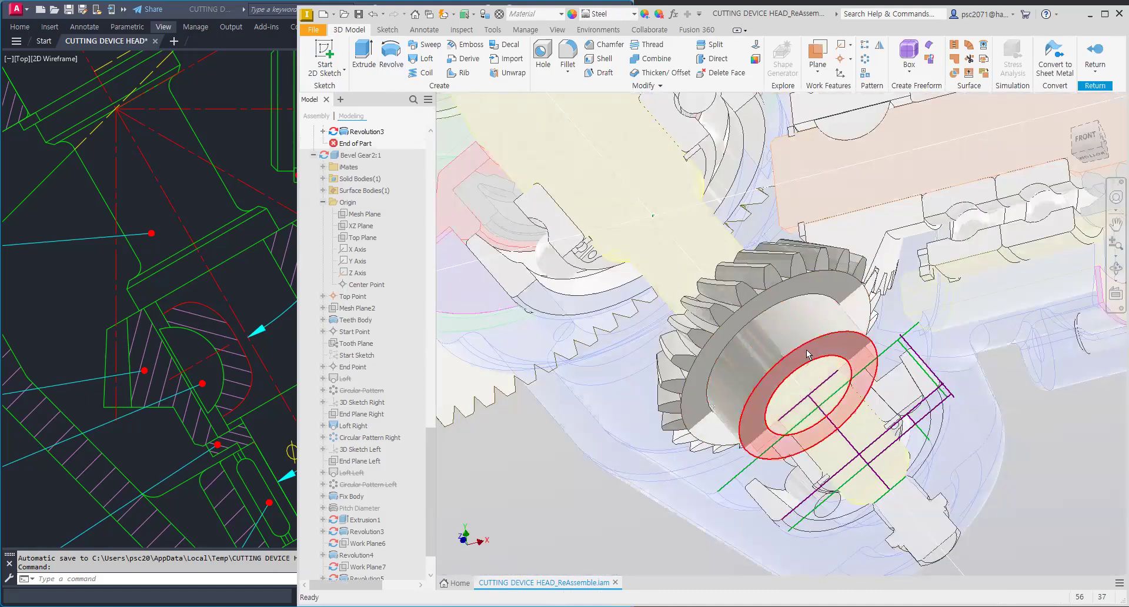
Step: Remove a face of the revolved hub with Delete Face
{"action": "middle_click_drag", "start_coordinate": [772, 298], "coordinate": [781, 325], "text": "shift"}
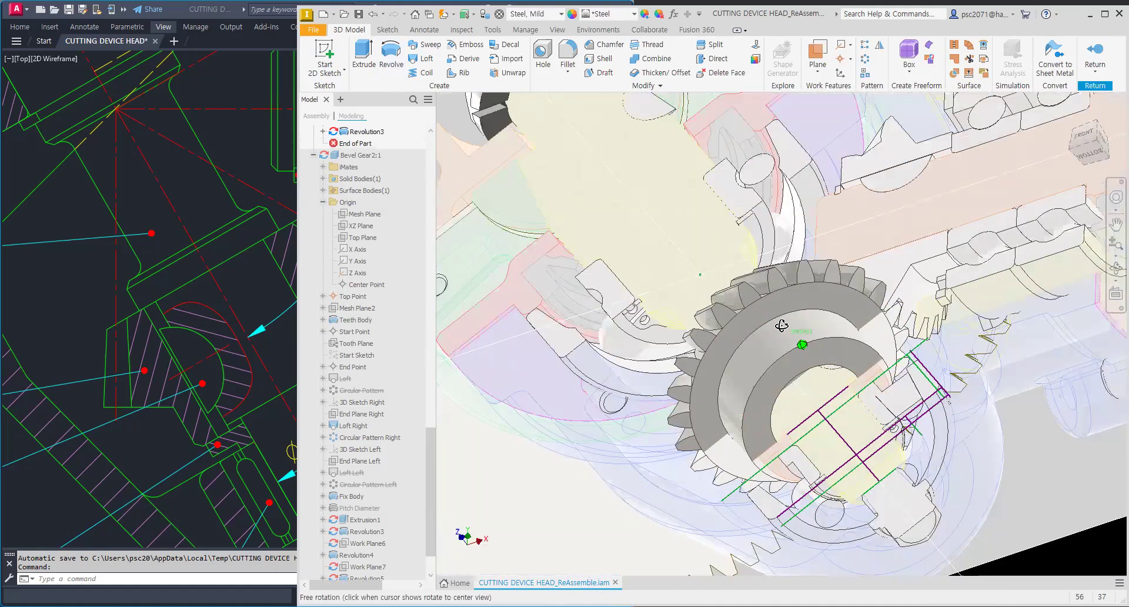
{"action": "left_click", "coordinate": [706, 74]}
{"action": "left_click", "coordinate": [812, 389]}
{"action": "mouse_move", "coordinate": [789, 239]}
{"action": "middle_mouse_down", "text": "shift"}
{"action": "mouse_move", "coordinate": [745, 327]}
{"action": "mouse_move", "coordinate": [851, 366]}
{"action": "mouse_move", "coordinate": [860, 422]}
{"action": "mouse_move", "coordinate": [769, 369]}
{"action": "mouse_move", "coordinate": [586, 153]}
{"action": "mouse_move", "coordinate": [686, 214]}
{"action": "middle_mouse_up", "text": "shift"}
{"action": "middle_click_drag", "start_coordinate": [767, 301], "coordinate": [817, 318], "text": "shift"}
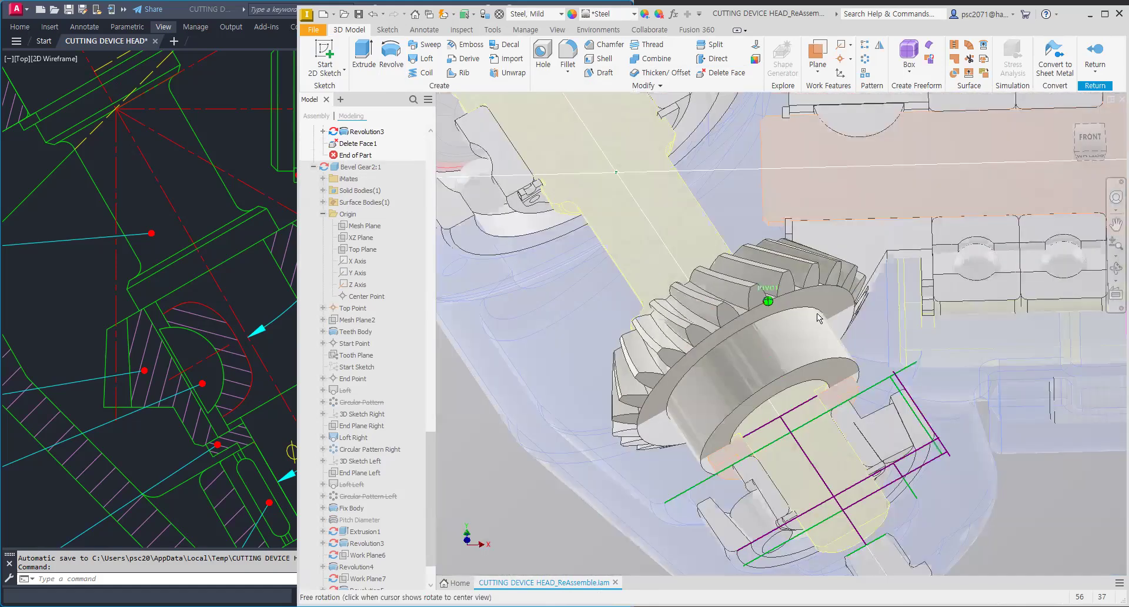
Step: Inspect the gear hub and its fit on the shaft from several viewing angles
{"action": "scroll", "coordinate": [828, 258], "scroll_direction": "up", "scroll_amount": 3}
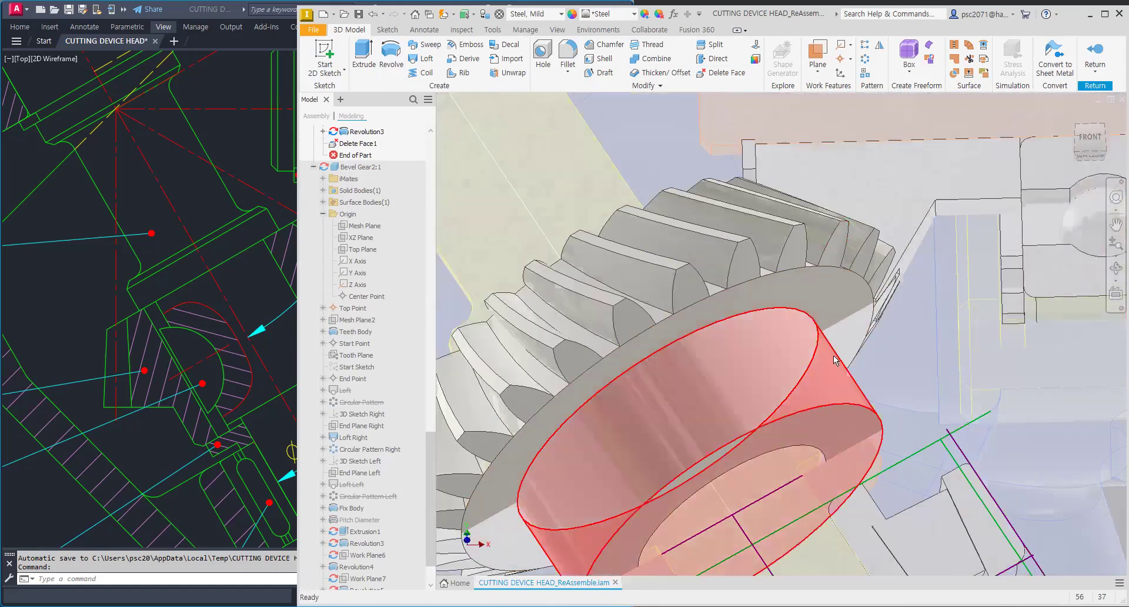
{"action": "scroll", "coordinate": [830, 351], "scroll_direction": "down", "scroll_amount": 5}
{"action": "mouse_move", "coordinate": [779, 335]}
{"action": "middle_mouse_down", "text": "shift"}
{"action": "mouse_move", "coordinate": [737, 311]}
{"action": "mouse_move", "coordinate": [767, 301]}
{"action": "mouse_move", "coordinate": [759, 308]}
{"action": "middle_mouse_up", "text": "shift"}
{"action": "scroll", "coordinate": [644, 287], "scroll_direction": "up", "scroll_amount": 4}
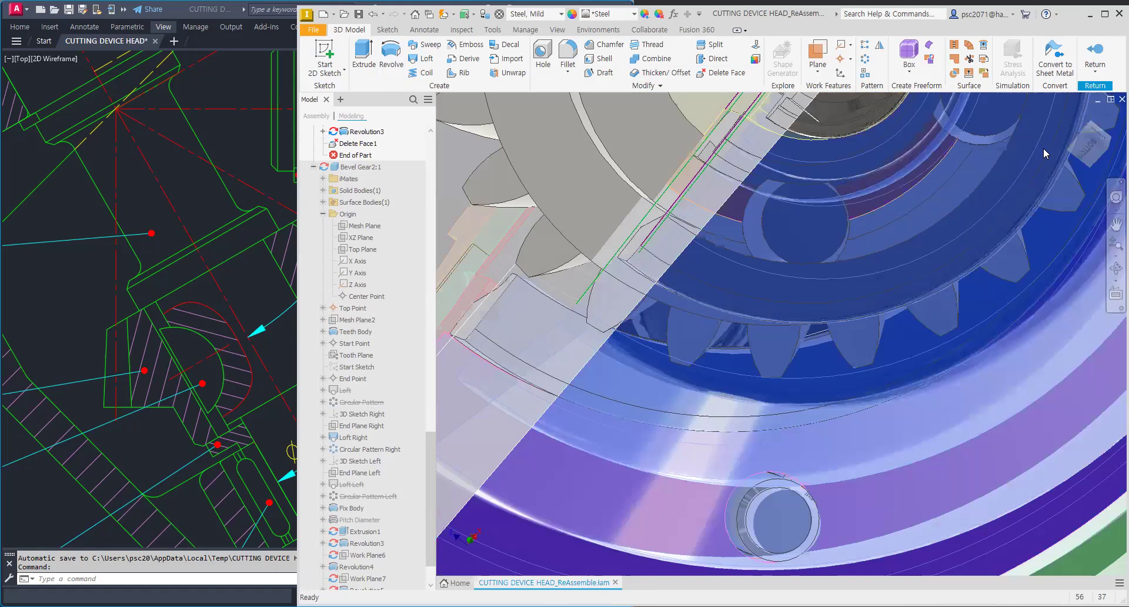
{"action": "scroll", "coordinate": [1045, 154], "scroll_direction": "down", "scroll_amount": 5}
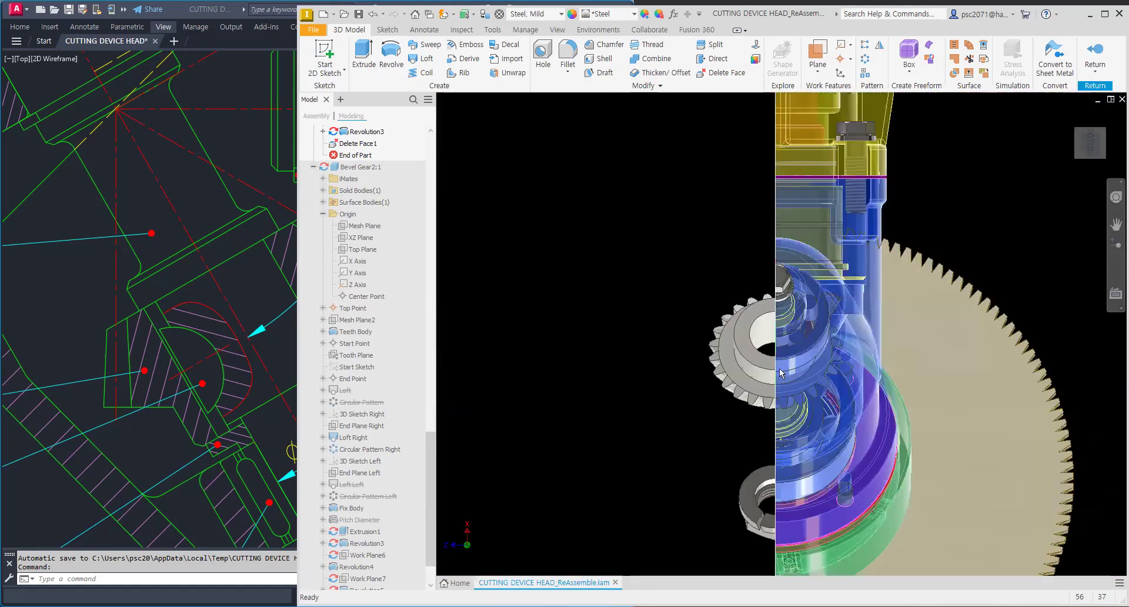
{"action": "scroll", "coordinate": [779, 371], "scroll_direction": "up", "scroll_amount": 3}
{"action": "scroll", "coordinate": [781, 472], "scroll_direction": "up", "scroll_amount": 3}
{"action": "scroll", "coordinate": [739, 497], "scroll_direction": "down", "scroll_amount": 4}
{"action": "middle_click_drag", "start_coordinate": [768, 417], "coordinate": [784, 387], "text": "shift"}
{"action": "scroll", "coordinate": [753, 315], "scroll_direction": "down", "scroll_amount": 3}
{"action": "scroll", "coordinate": [785, 386], "scroll_direction": "up", "scroll_amount": 3}
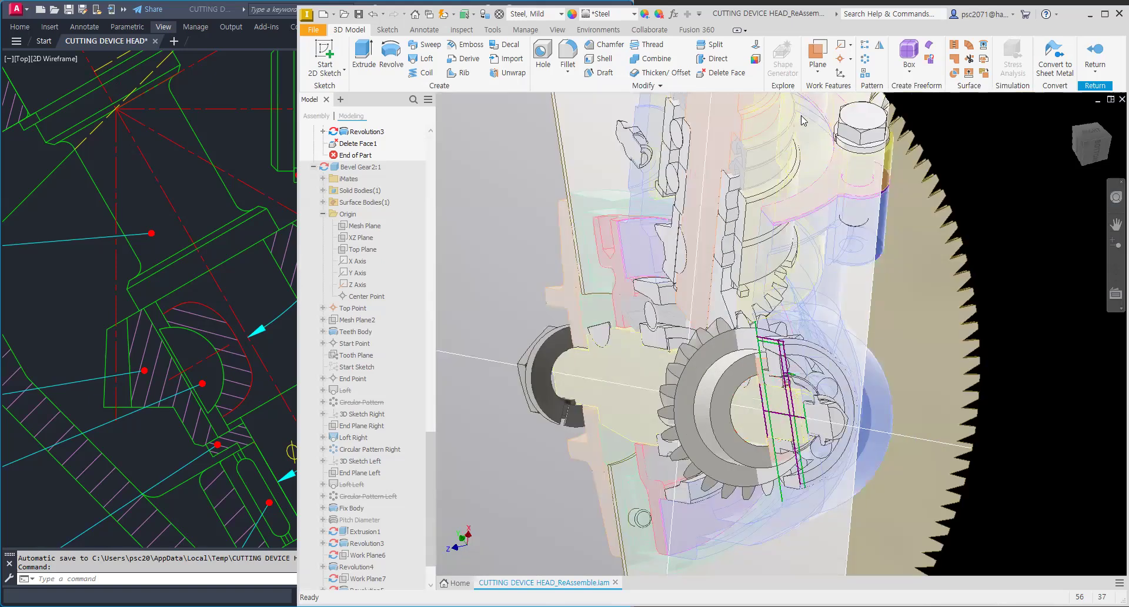
Step: Create a work plane through the shaft axis at 90 degrees to the selected plane
{"action": "left_click", "coordinate": [817, 54]}
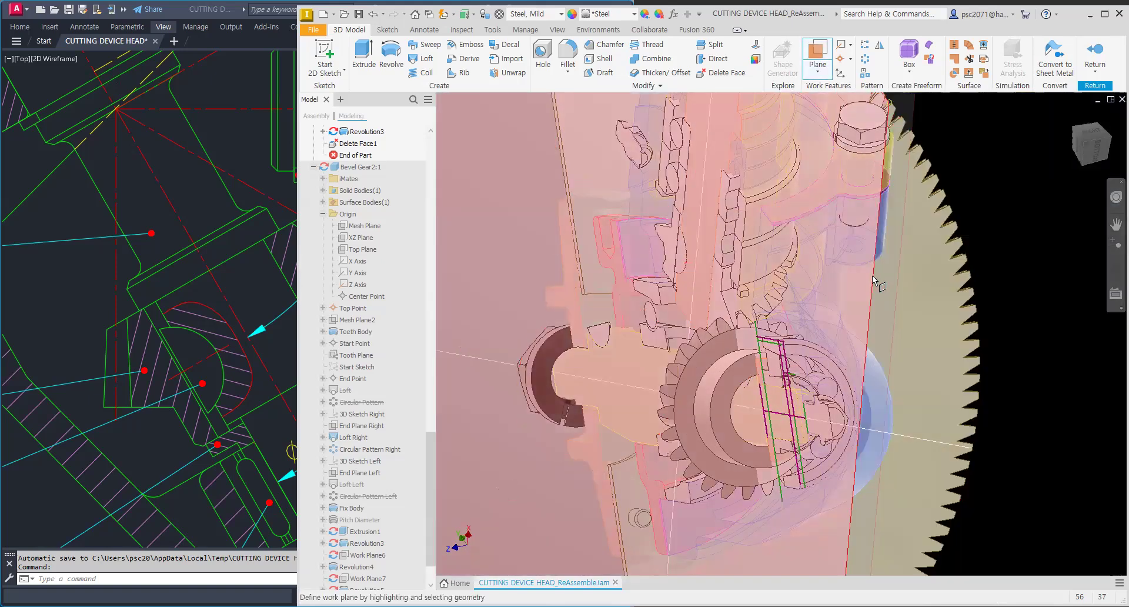
{"action": "left_click", "coordinate": [874, 281]}
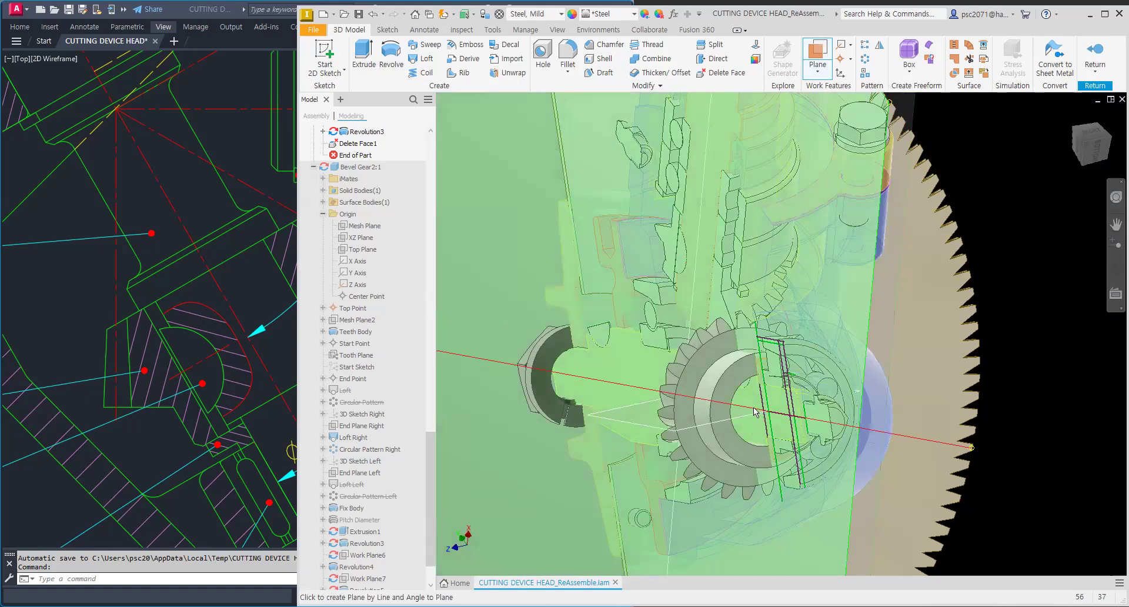
{"action": "left_click", "coordinate": [1008, 153]}
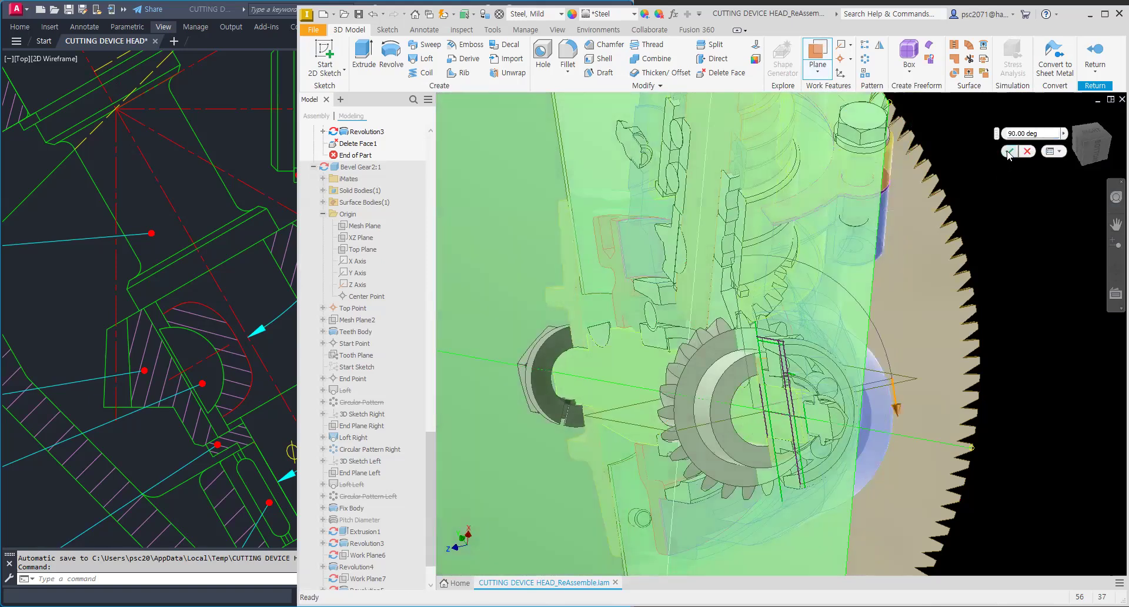
Step: Create another work plane by line and angle, 10 degrees from the previous work plane about the axis
{"action": "middle_click_drag", "start_coordinate": [809, 376], "coordinate": [655, 444], "text": "shift"}
{"action": "scroll", "coordinate": [648, 428], "scroll_direction": "up", "scroll_amount": 3}
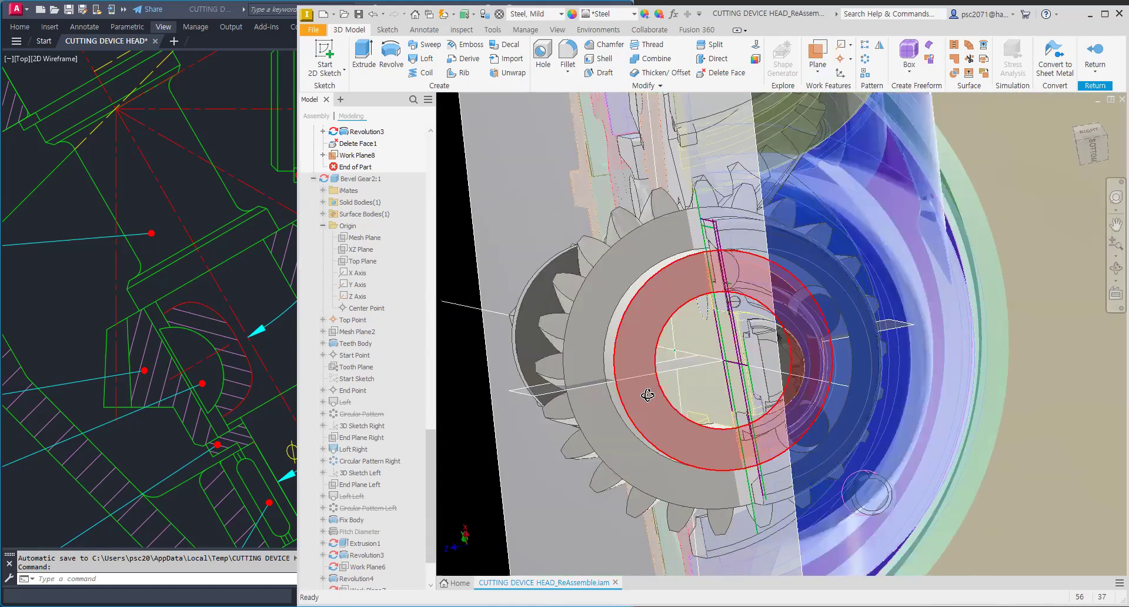
{"action": "middle_click_drag", "start_coordinate": [648, 393], "coordinate": [690, 399], "text": "shift"}
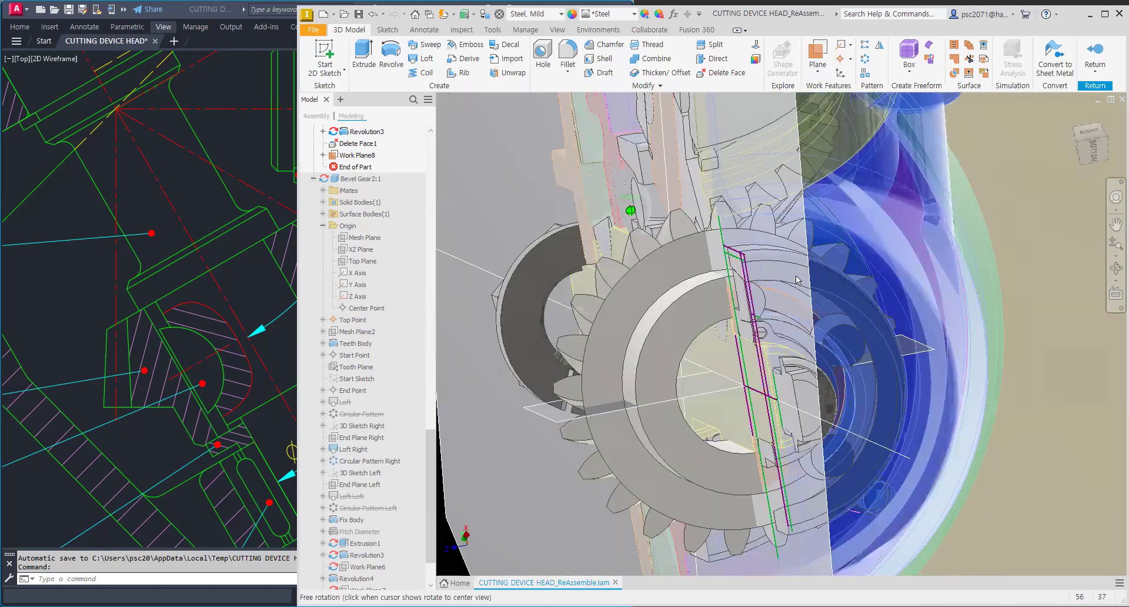
{"action": "middle_click_drag", "start_coordinate": [797, 281], "coordinate": [896, 181], "text": "shift"}
{"action": "left_click", "coordinate": [817, 58]}
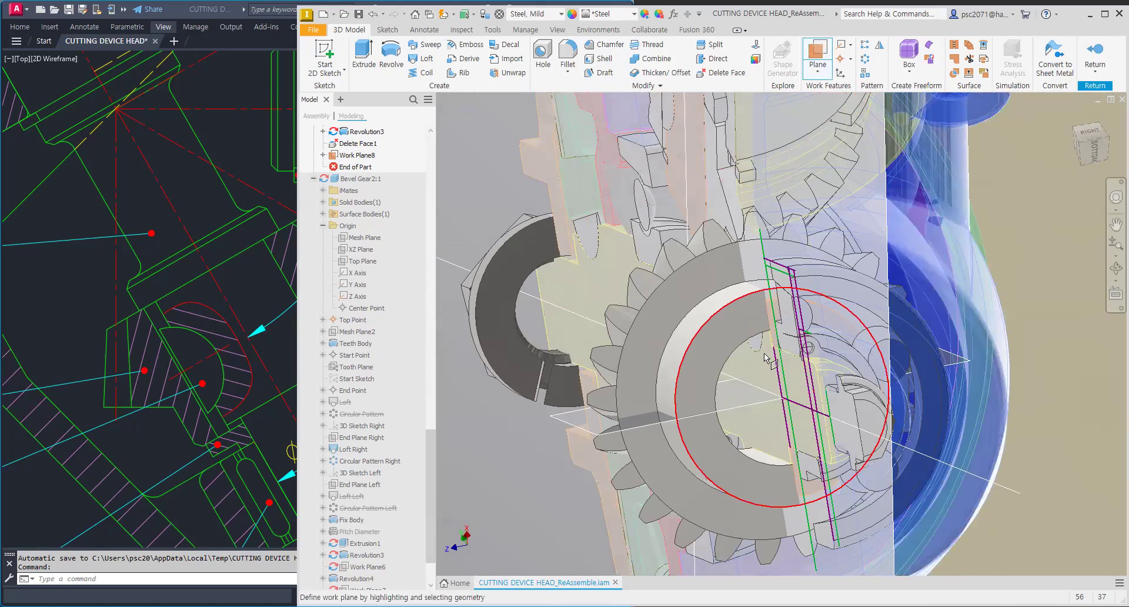
{"action": "left_click", "coordinate": [764, 412]}
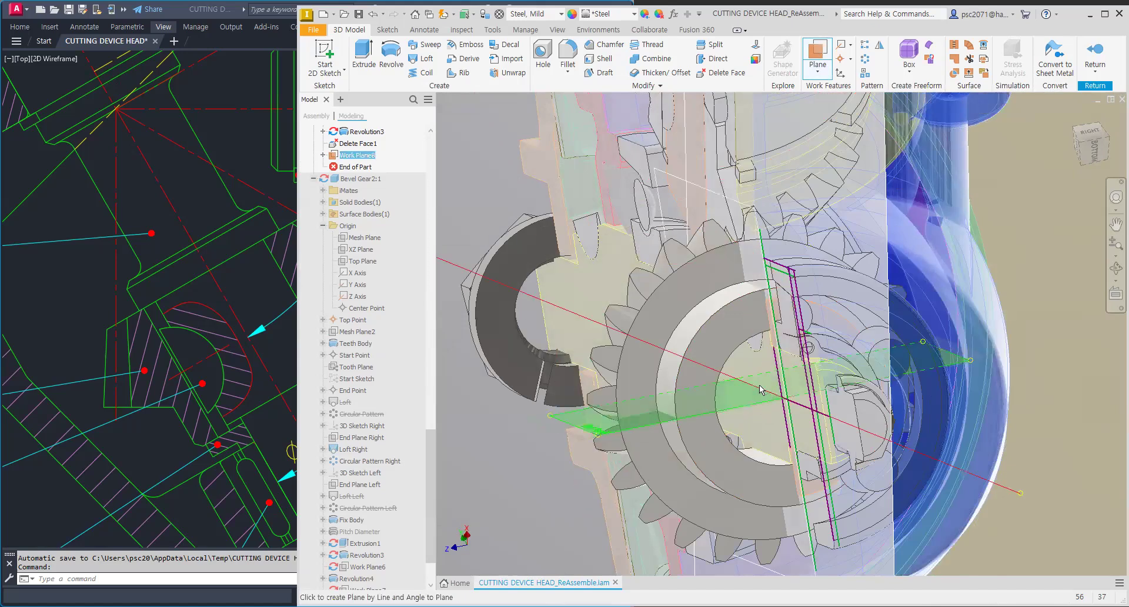
{"action": "left_click", "coordinate": [760, 385]}
{"action": "type", "text": "10"}
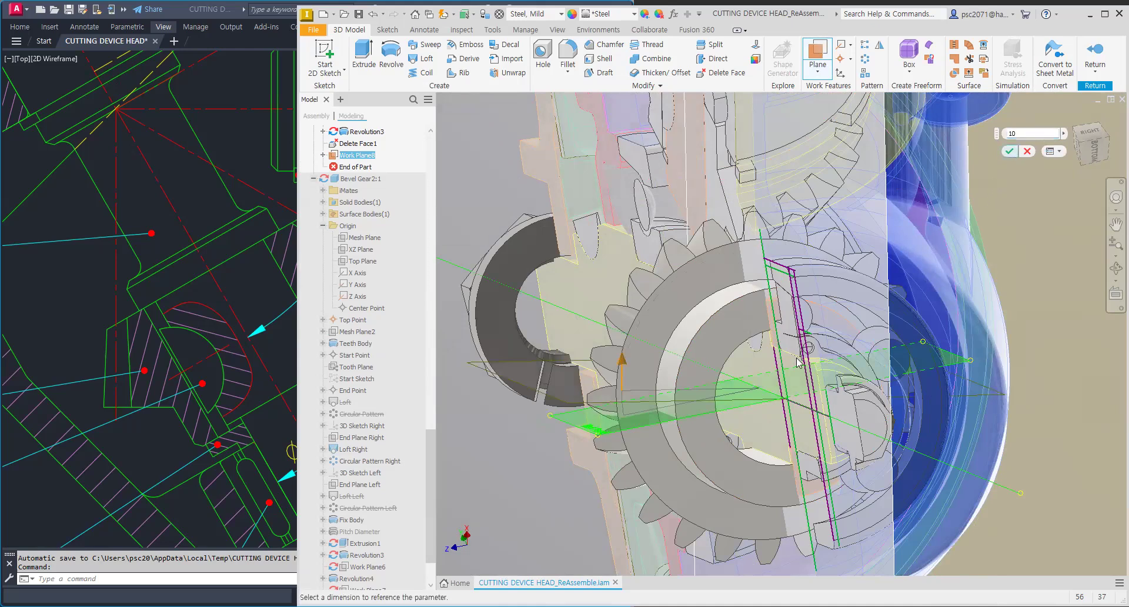
{"action": "middle_click_drag", "start_coordinate": [799, 363], "coordinate": [796, 322], "text": "shift"}
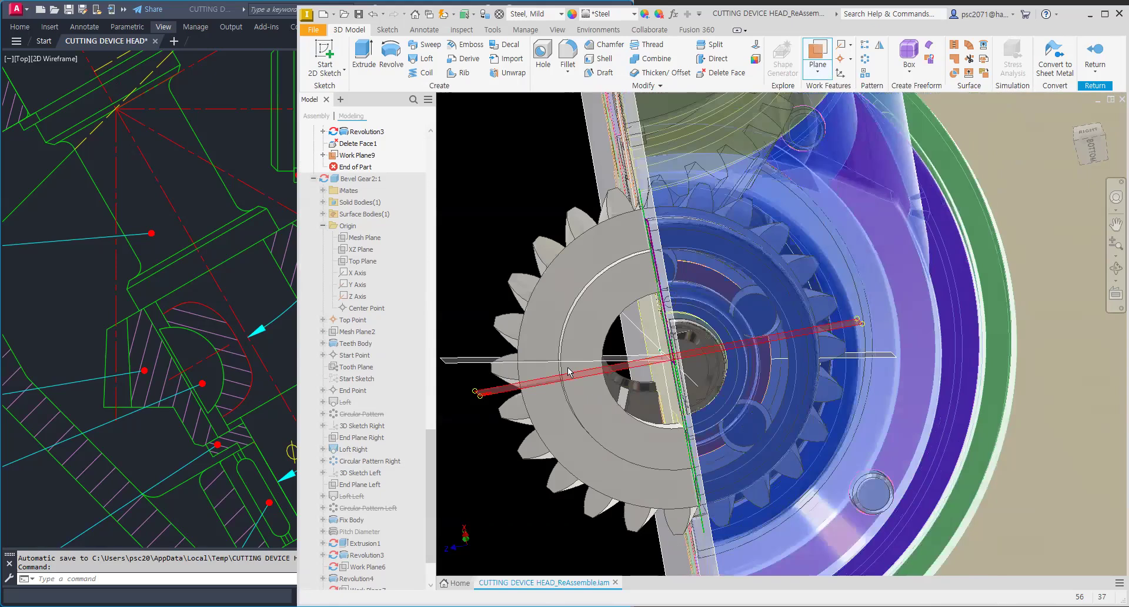
Step: Start a new 2D sketch on the angled work plane
{"action": "scroll", "coordinate": [568, 372], "scroll_direction": "up", "scroll_amount": 3}
{"action": "mouse_move", "coordinate": [610, 331]}
{"action": "middle_mouse_down", "text": "shift"}
{"action": "mouse_move", "coordinate": [621, 334]}
{"action": "mouse_move", "coordinate": [579, 314]}
{"action": "mouse_move", "coordinate": [600, 321]}
{"action": "middle_mouse_up", "text": "shift"}
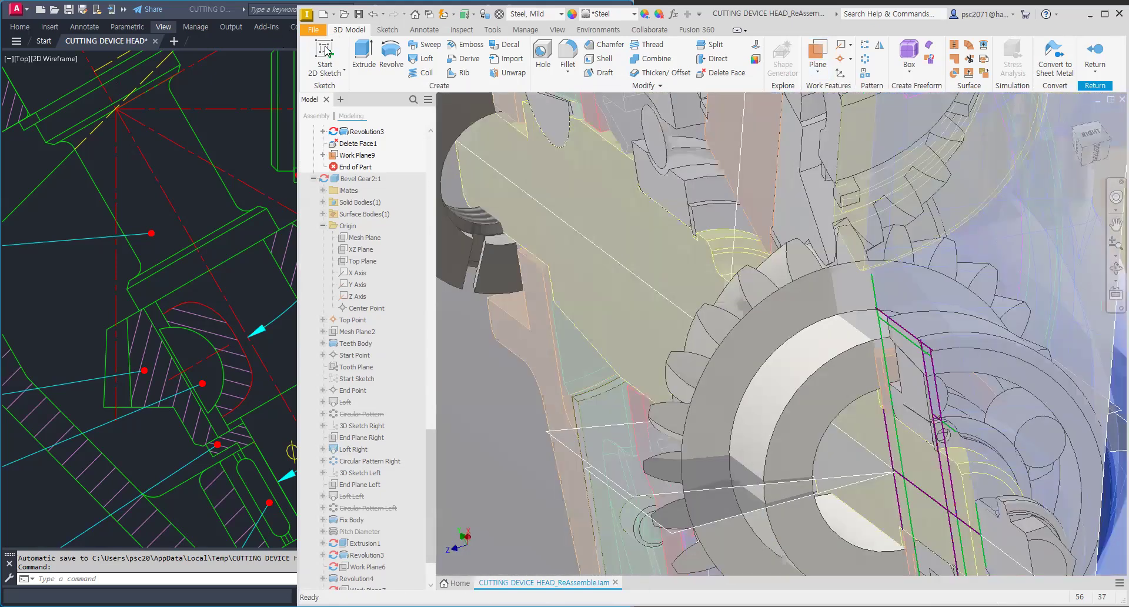
{"action": "left_click", "coordinate": [327, 52]}
{"action": "left_click", "coordinate": [568, 444]}
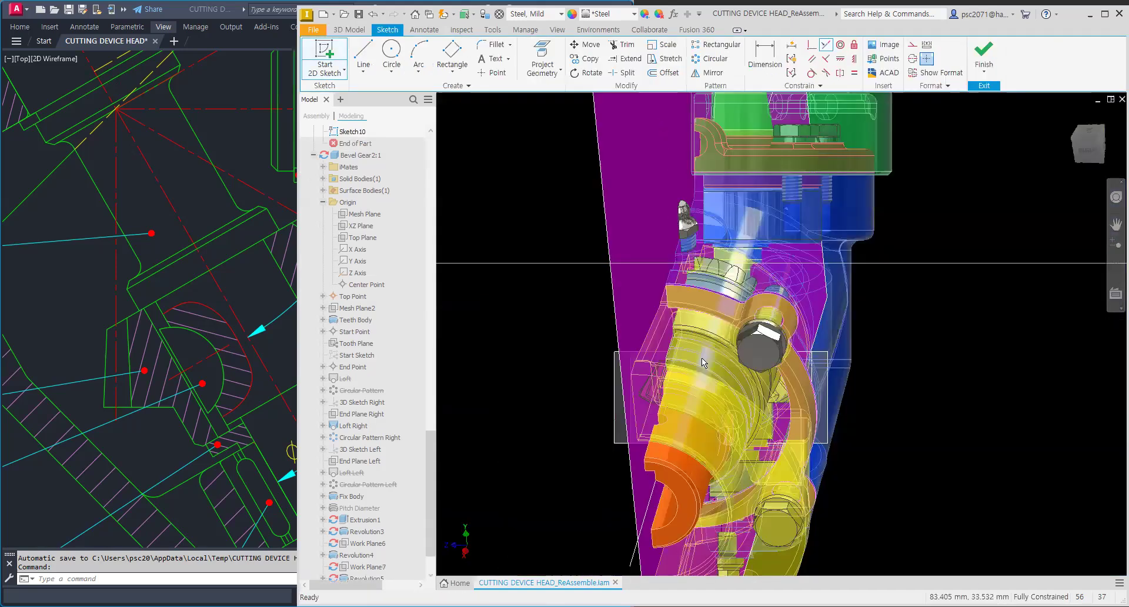
Step: Project the cut edges of the parts onto the new sketch plane with Project Cut Edges
{"action": "scroll", "coordinate": [703, 358], "scroll_direction": "up", "scroll_amount": 3}
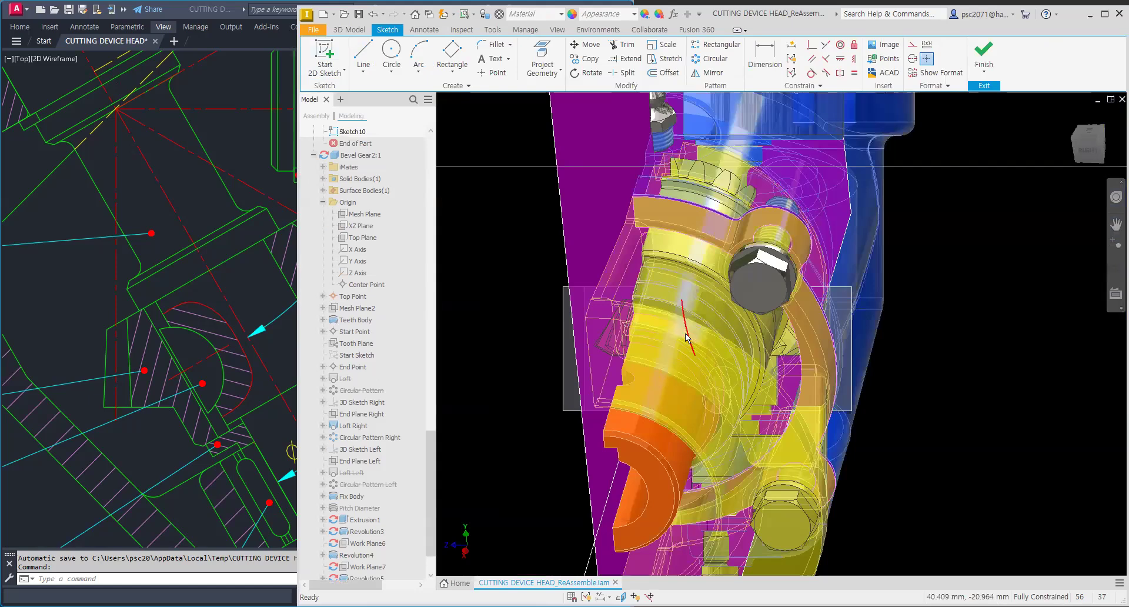
{"action": "mouse_move", "coordinate": [721, 313]}
{"action": "middle_mouse_down", "text": "shift"}
{"action": "mouse_move", "coordinate": [739, 312]}
{"action": "mouse_move", "coordinate": [673, 302]}
{"action": "mouse_move", "coordinate": [675, 287]}
{"action": "mouse_move", "coordinate": [748, 243]}
{"action": "mouse_move", "coordinate": [736, 259]}
{"action": "middle_mouse_up", "text": "shift"}
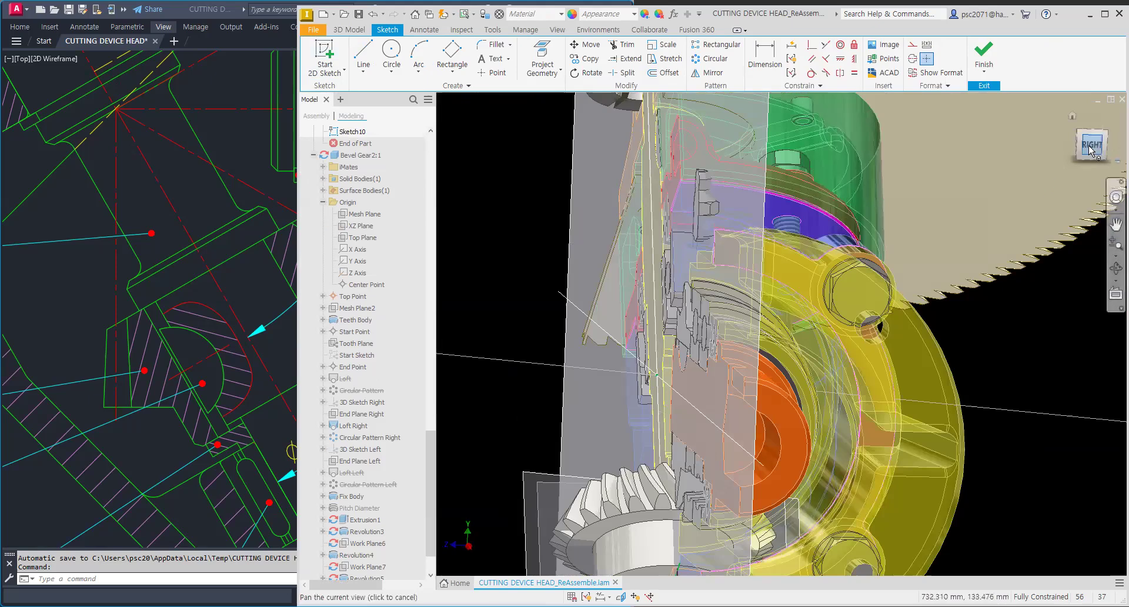
{"action": "middle_click_drag", "start_coordinate": [550, 433], "coordinate": [586, 361], "text": "shift"}
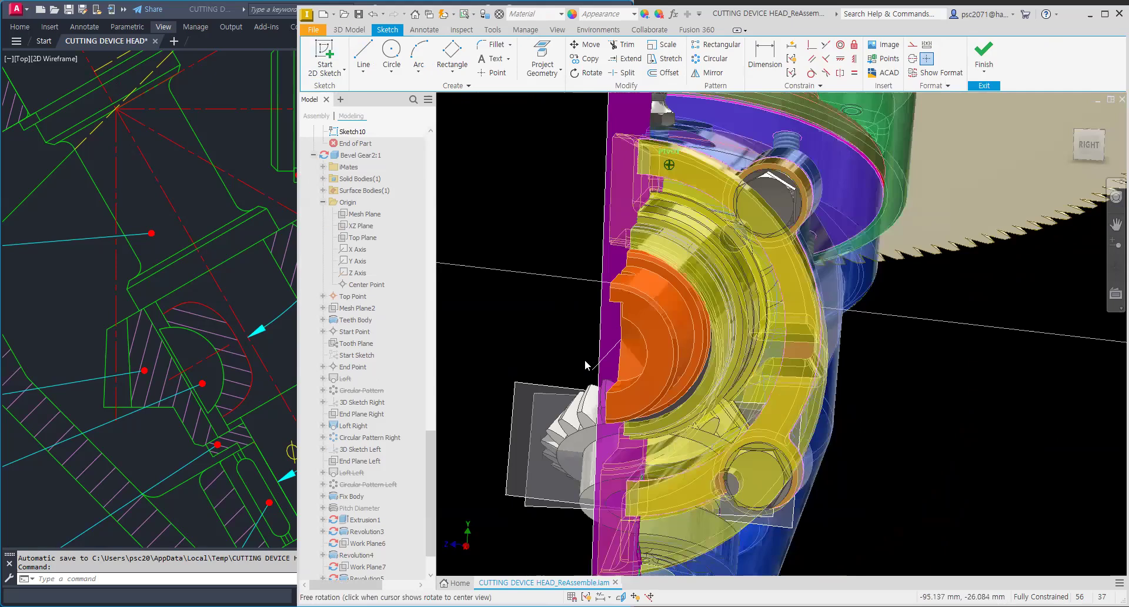
{"action": "scroll", "coordinate": [585, 478], "scroll_direction": "up", "scroll_amount": 4}
{"action": "scroll", "coordinate": [639, 417], "scroll_direction": "up", "scroll_amount": 2}
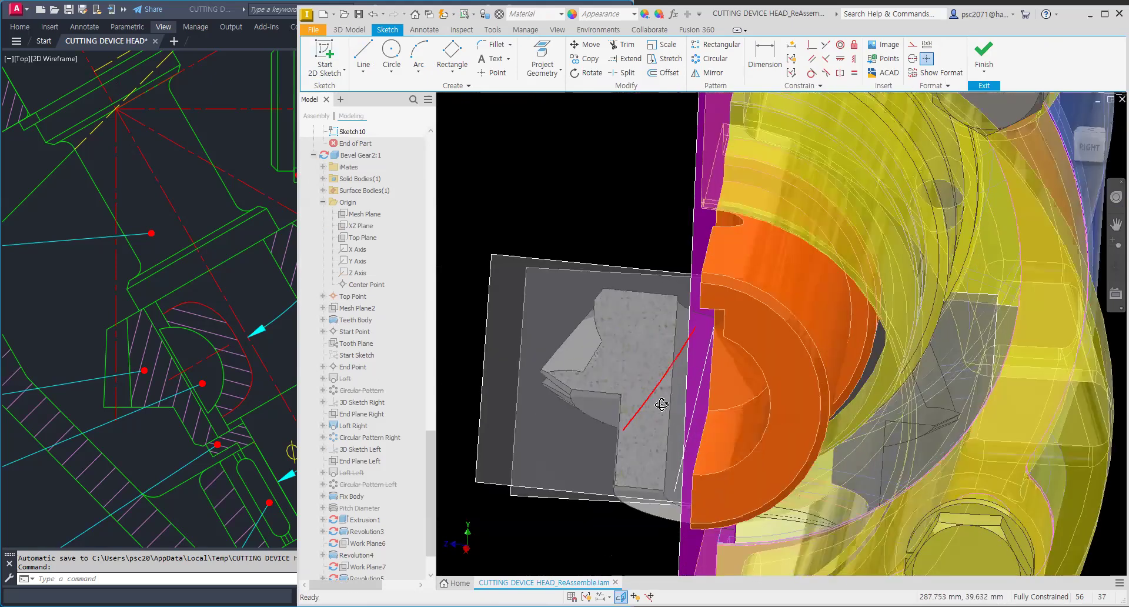
{"action": "scroll", "coordinate": [664, 418], "scroll_direction": "up", "scroll_amount": 2}
{"action": "mouse_move", "coordinate": [651, 392]}
{"action": "middle_mouse_down", "text": "shift"}
{"action": "mouse_move", "coordinate": [638, 353]}
{"action": "mouse_move", "coordinate": [588, 311]}
{"action": "middle_mouse_up", "text": "shift"}
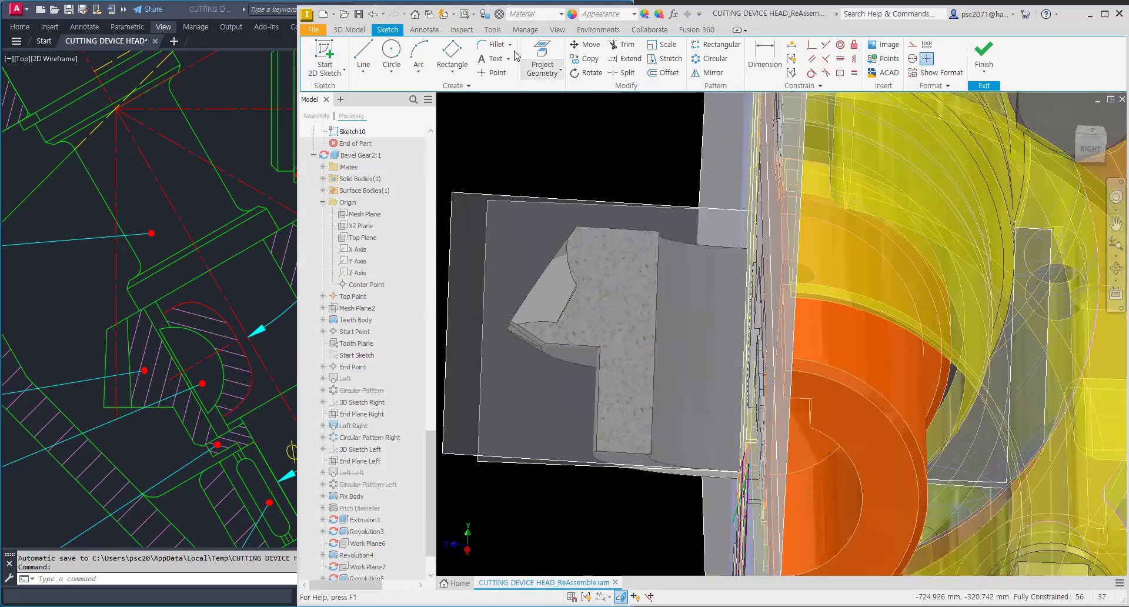
{"action": "left_click", "coordinate": [536, 52]}
{"action": "scroll", "coordinate": [529, 335], "scroll_direction": "up", "scroll_amount": 5}
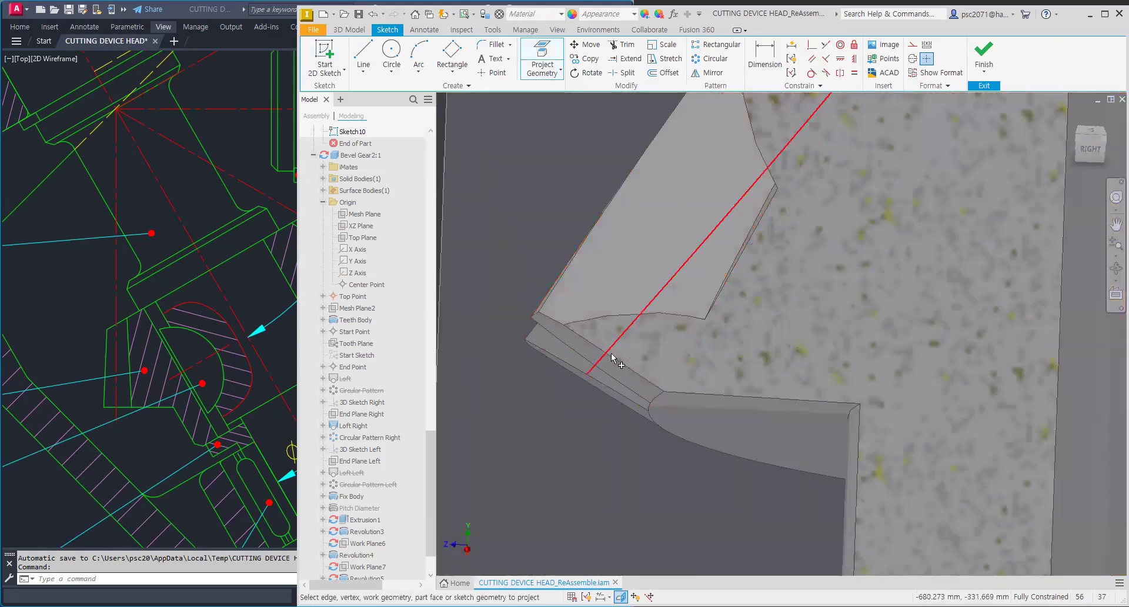
{"action": "scroll", "coordinate": [618, 365], "scroll_direction": "down", "scroll_amount": 5}
{"action": "left_click", "coordinate": [541, 73]}
{"action": "left_click", "coordinate": [562, 116]}
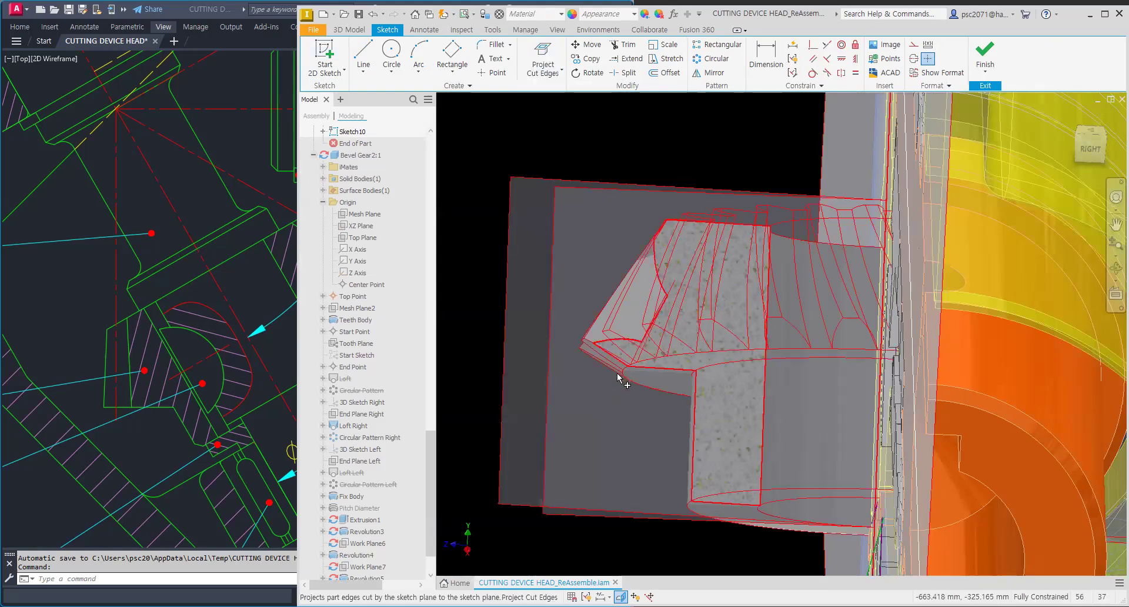
Step: Constrain the sketch line against the projected gear cut edge
{"action": "scroll", "coordinate": [623, 374], "scroll_direction": "up", "scroll_amount": 5}
{"action": "scroll", "coordinate": [631, 370], "scroll_direction": "up", "scroll_amount": 3}
{"action": "key", "text": "l"}
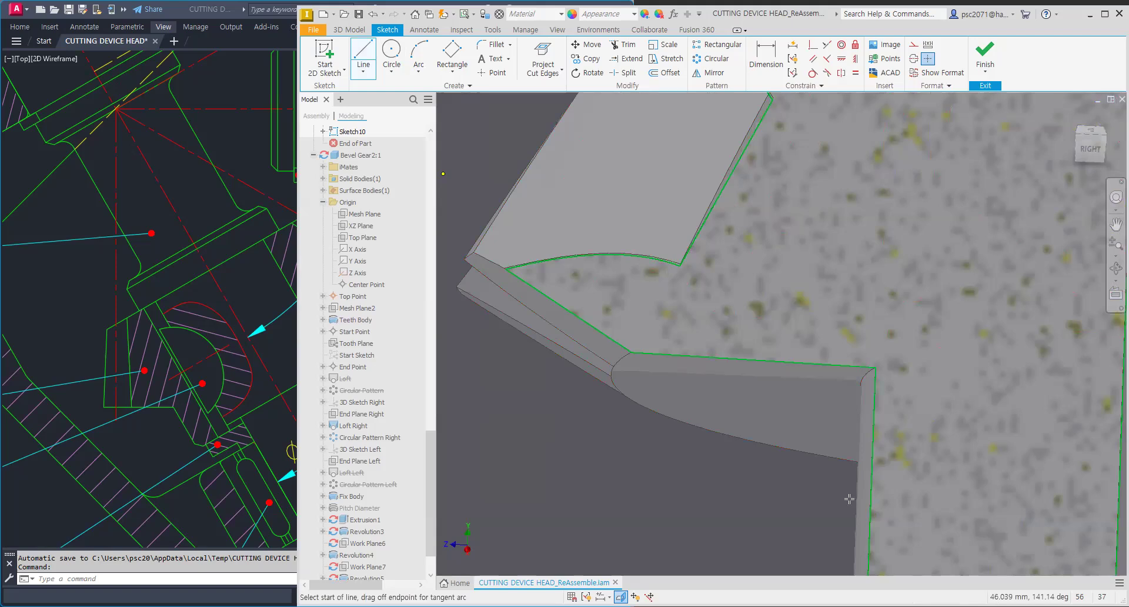
{"action": "left_click", "coordinate": [826, 45]}
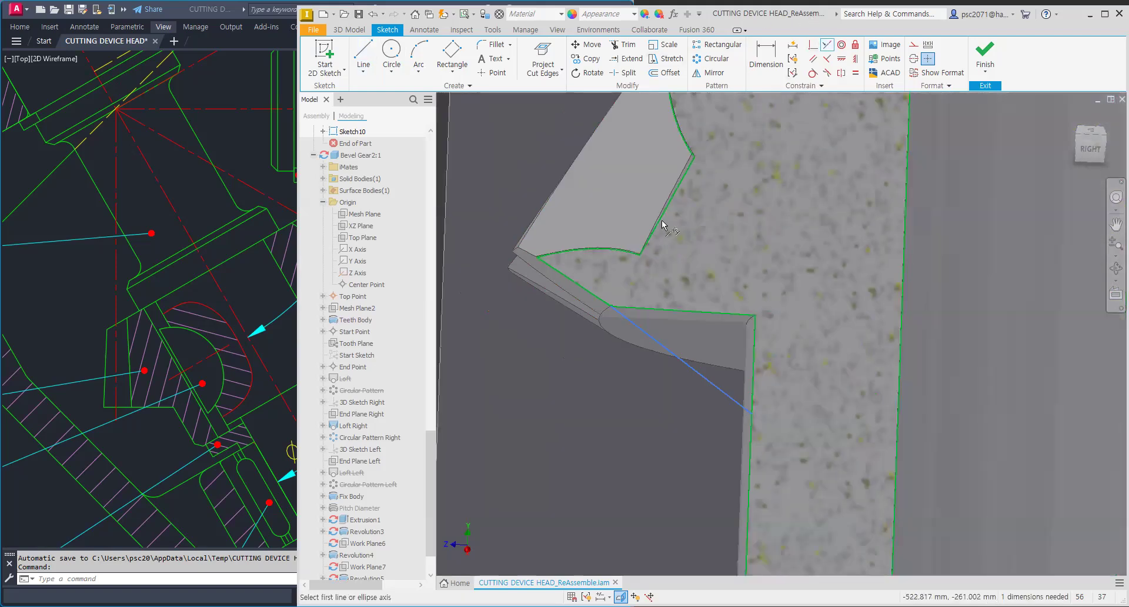
{"action": "left_click", "coordinate": [593, 298]}
{"action": "left_click", "coordinate": [649, 335]}
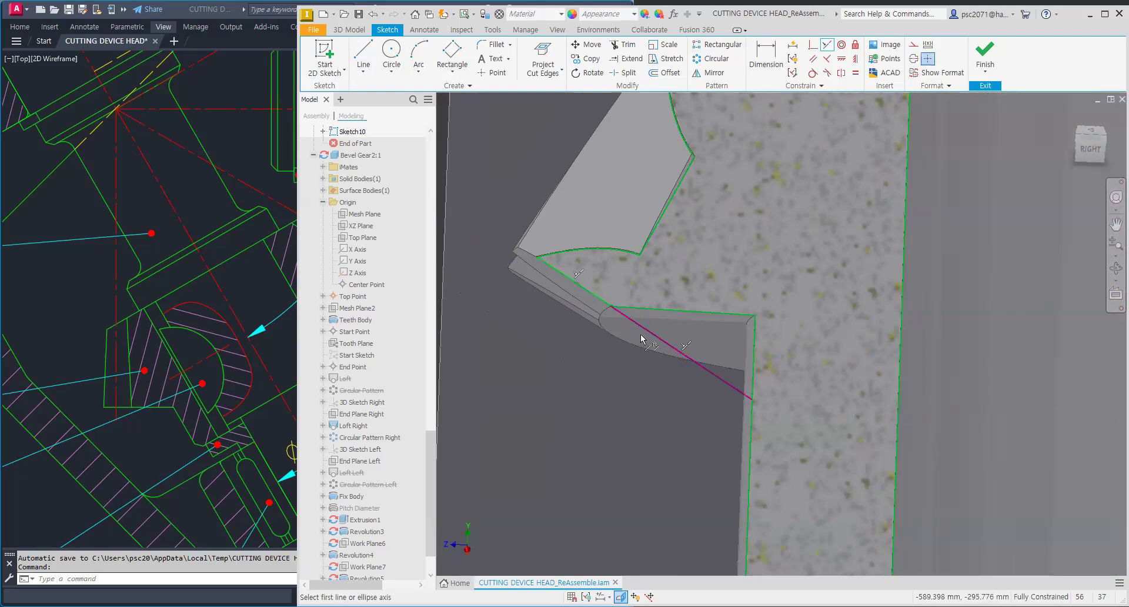
{"action": "scroll", "coordinate": [796, 333], "scroll_direction": "up", "scroll_amount": 3}
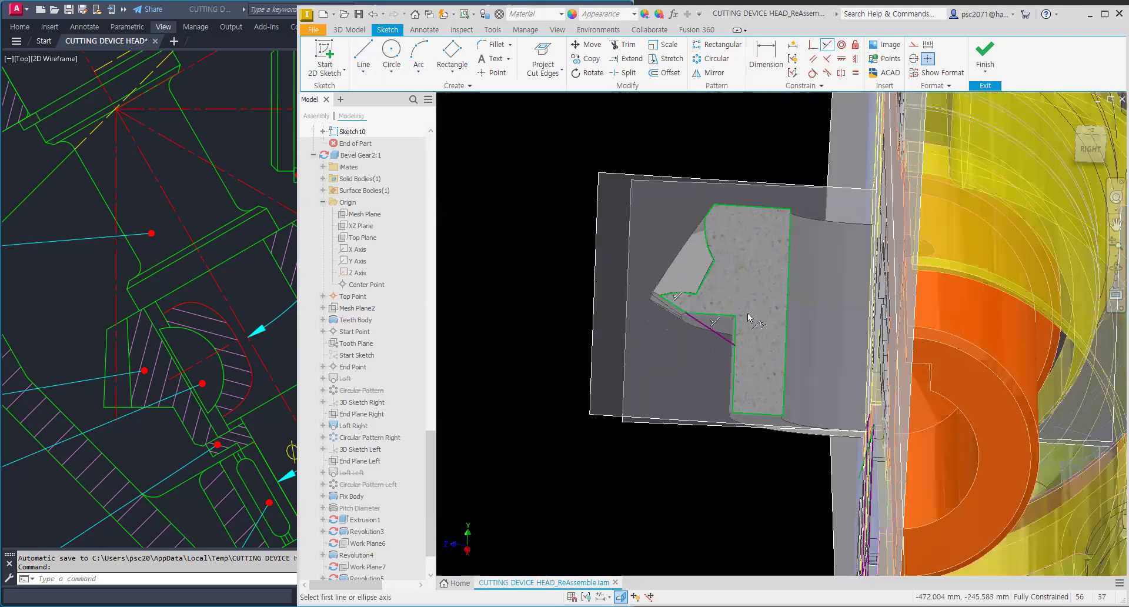
{"action": "scroll", "coordinate": [772, 332], "scroll_direction": "down", "scroll_amount": 3}
{"action": "left_click", "coordinate": [363, 56]}
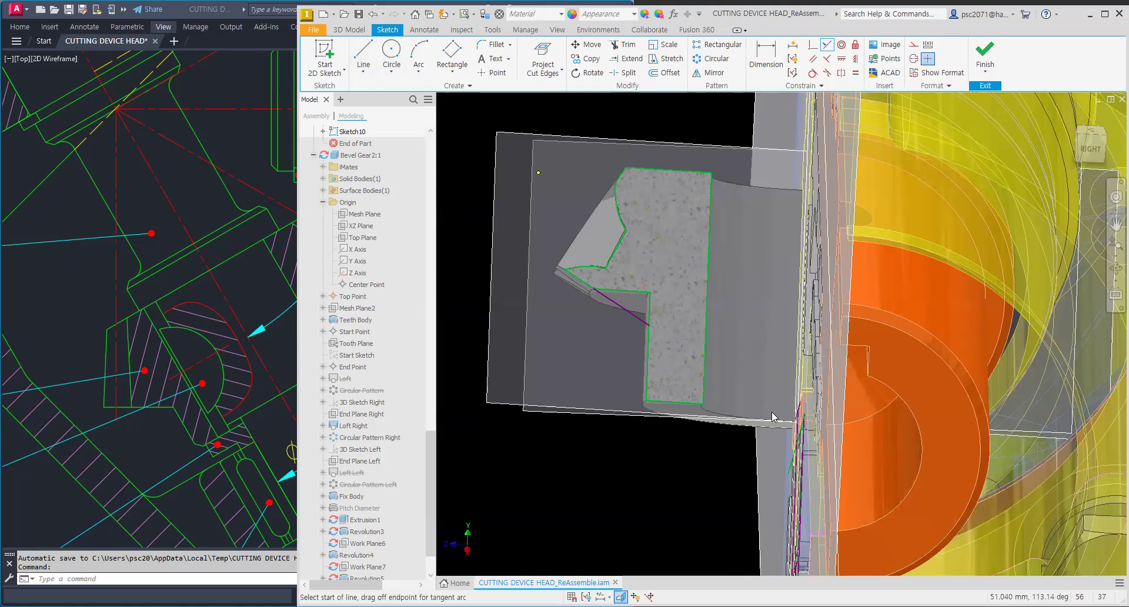
{"action": "key", "text": "Escape"}
{"action": "left_click", "coordinate": [556, 65]}
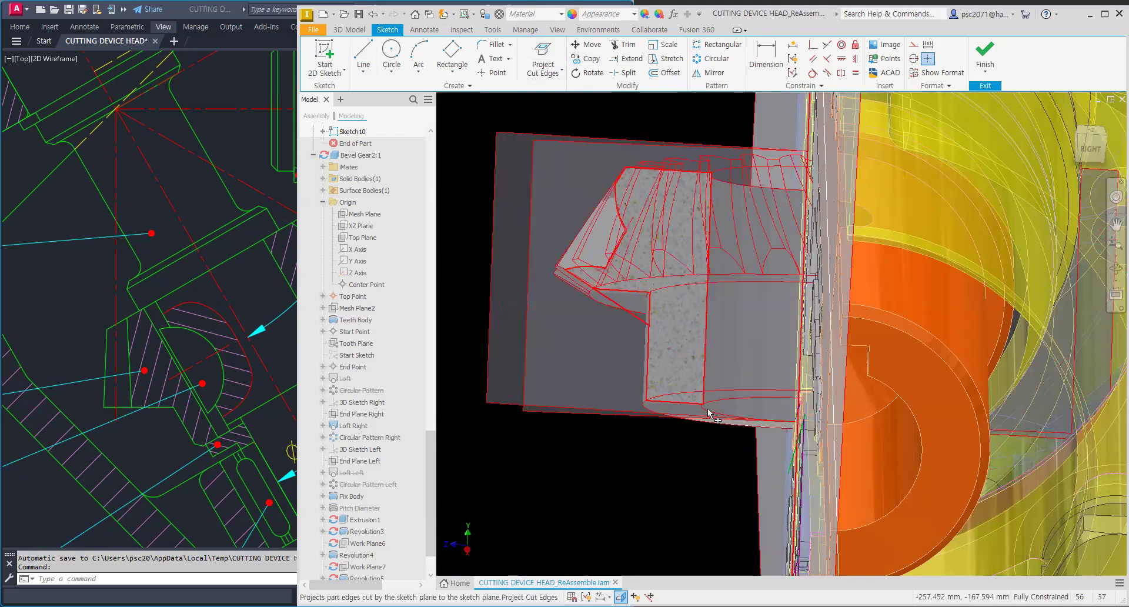
{"action": "left_click", "coordinate": [543, 69]}
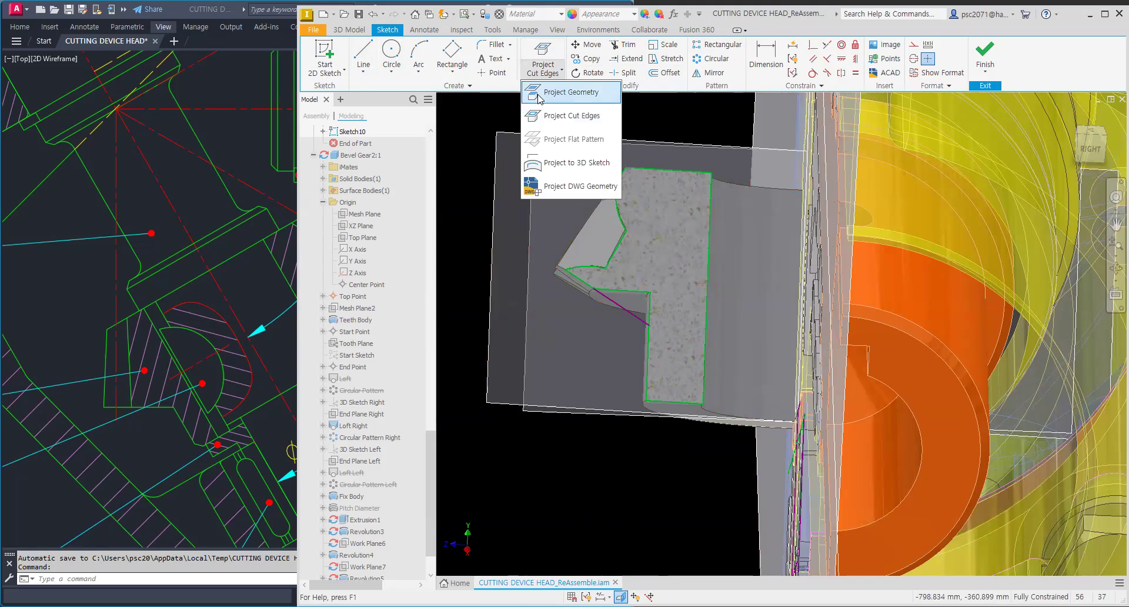
{"action": "left_click", "coordinate": [558, 92]}
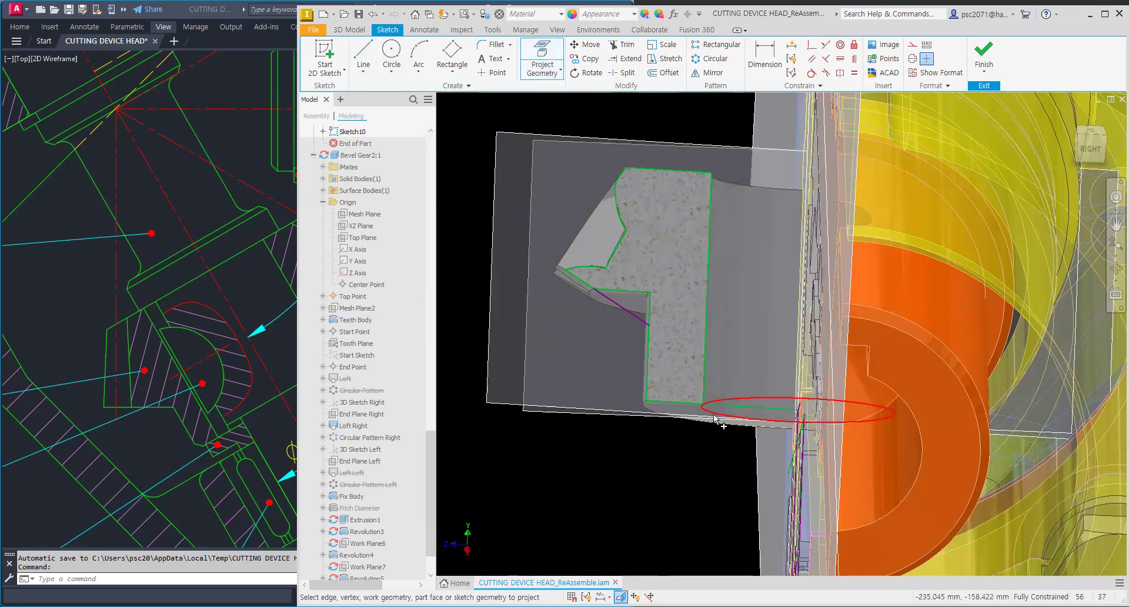
{"action": "left_click", "coordinate": [363, 58]}
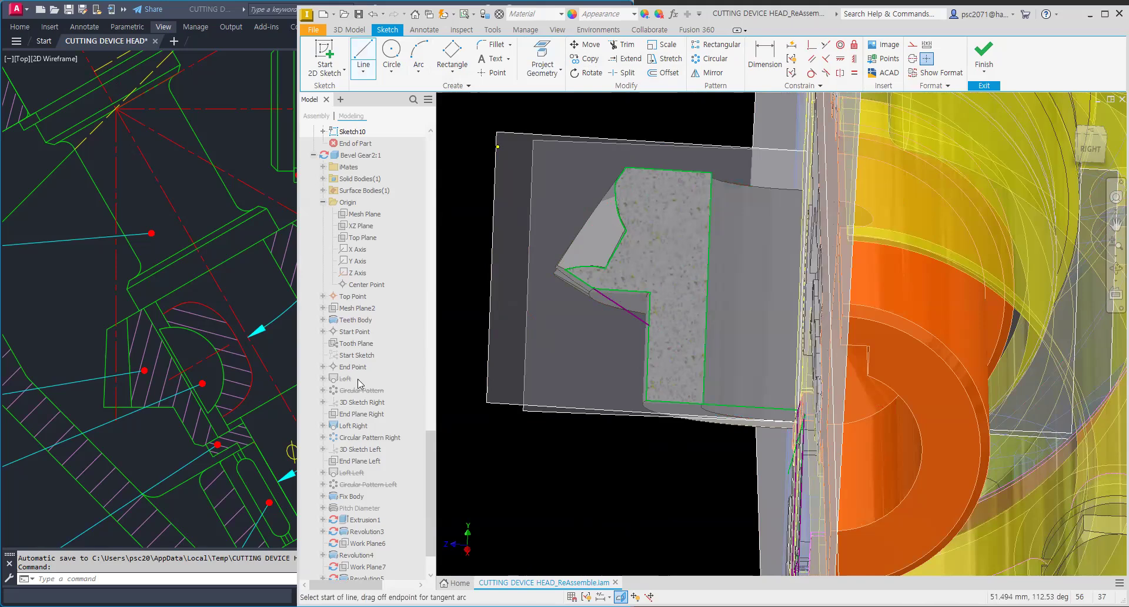
{"action": "key", "text": "Escape"}
Step: Revolve the sketch profile about the gear's axis to shape the gear body
{"action": "left_click", "coordinate": [350, 29]}
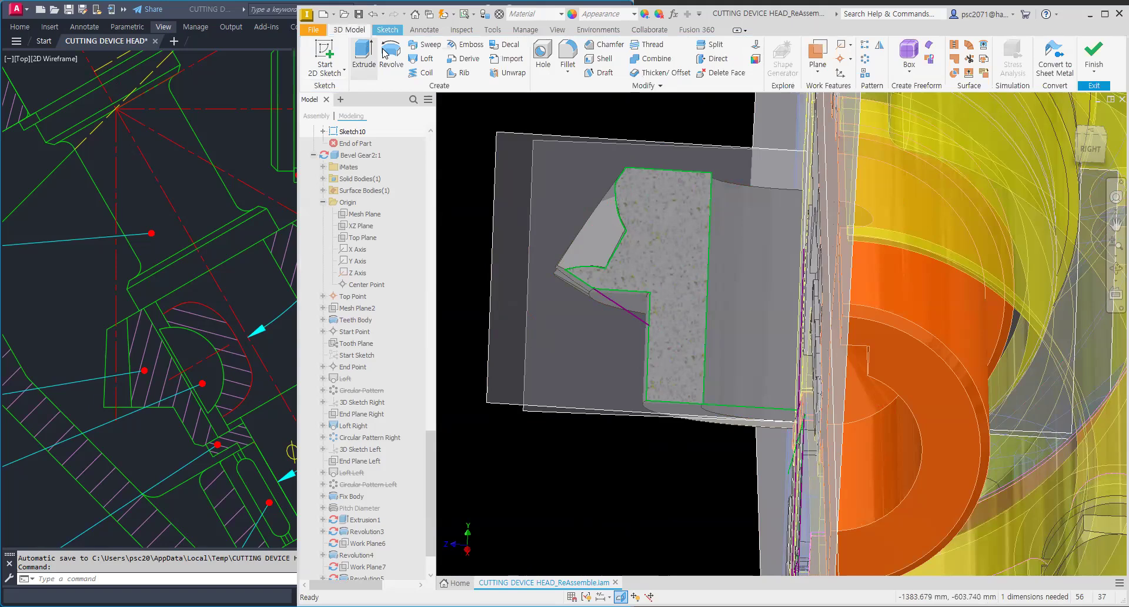
{"action": "left_click", "coordinate": [389, 55]}
{"action": "left_click", "coordinate": [635, 301]}
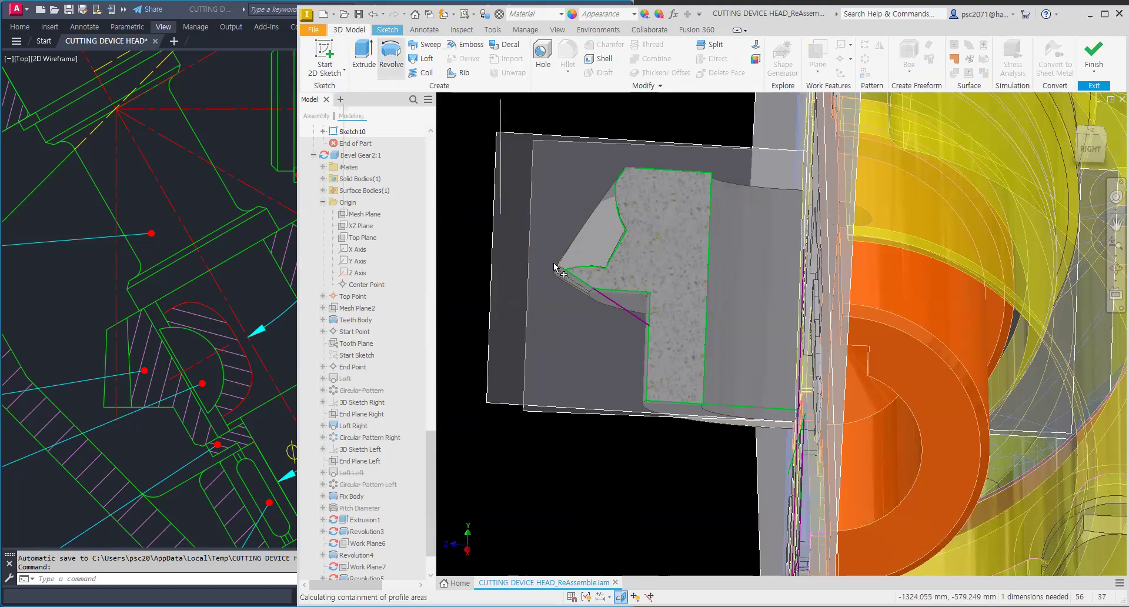
{"action": "left_click", "coordinate": [799, 330]}
{"action": "left_click", "coordinate": [375, 287]}
Step: Finish editing the gear part and return to the bevel gear subassembly
{"action": "mouse_move", "coordinate": [694, 300]}
{"action": "middle_mouse_down", "text": "shift"}
{"action": "mouse_move", "coordinate": [733, 253]}
{"action": "mouse_move", "coordinate": [754, 257]}
{"action": "middle_mouse_up", "text": "shift"}
{"action": "scroll", "coordinate": [767, 233], "scroll_direction": "down", "scroll_amount": 3}
{"action": "middle_click_drag", "start_coordinate": [625, 331], "coordinate": [647, 321], "text": "shift"}
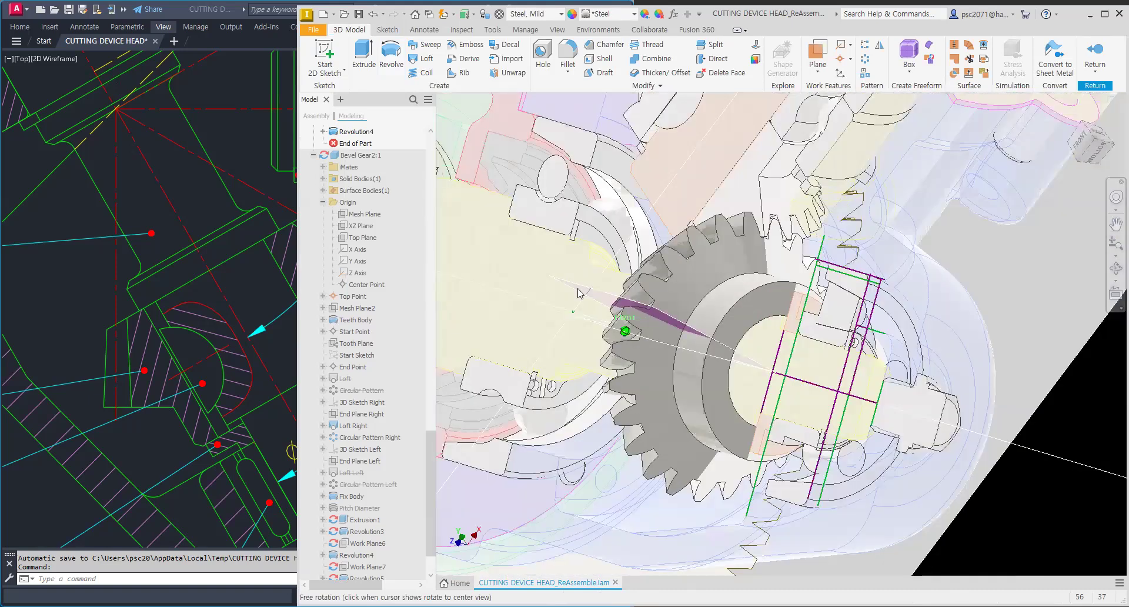
{"action": "middle_click_drag", "start_coordinate": [577, 289], "coordinate": [606, 289], "text": "shift"}
{"action": "middle_click_drag", "start_coordinate": [672, 295], "coordinate": [706, 257], "text": "shift"}
{"action": "scroll", "coordinate": [745, 413], "scroll_direction": "down", "scroll_amount": 3}
{"action": "middle_click_drag", "start_coordinate": [745, 413], "coordinate": [735, 289]}
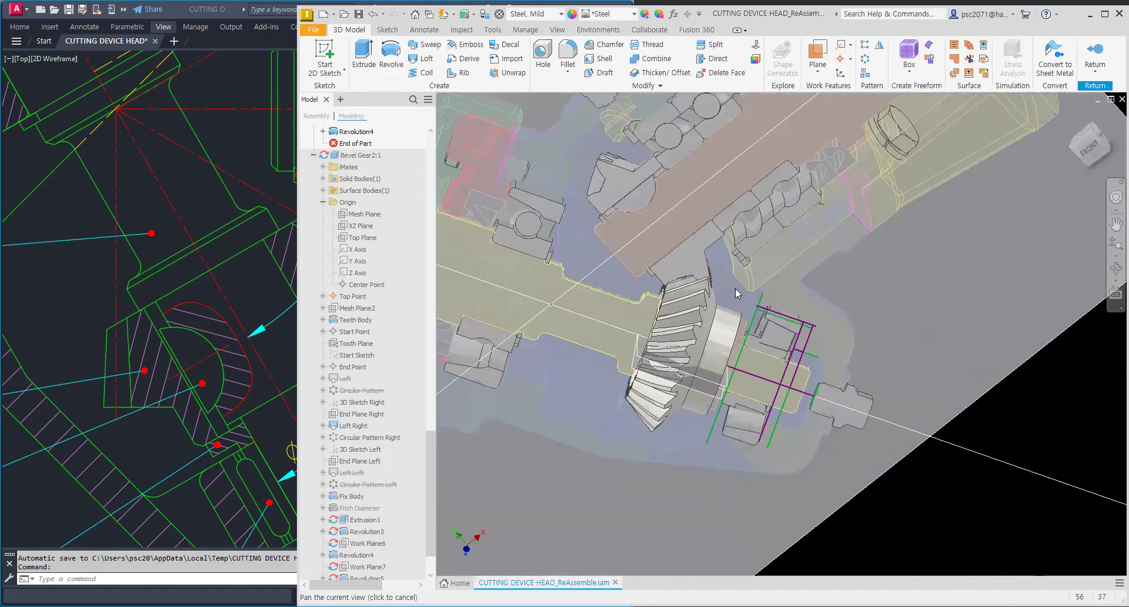
{"action": "left_click", "coordinate": [1094, 51]}
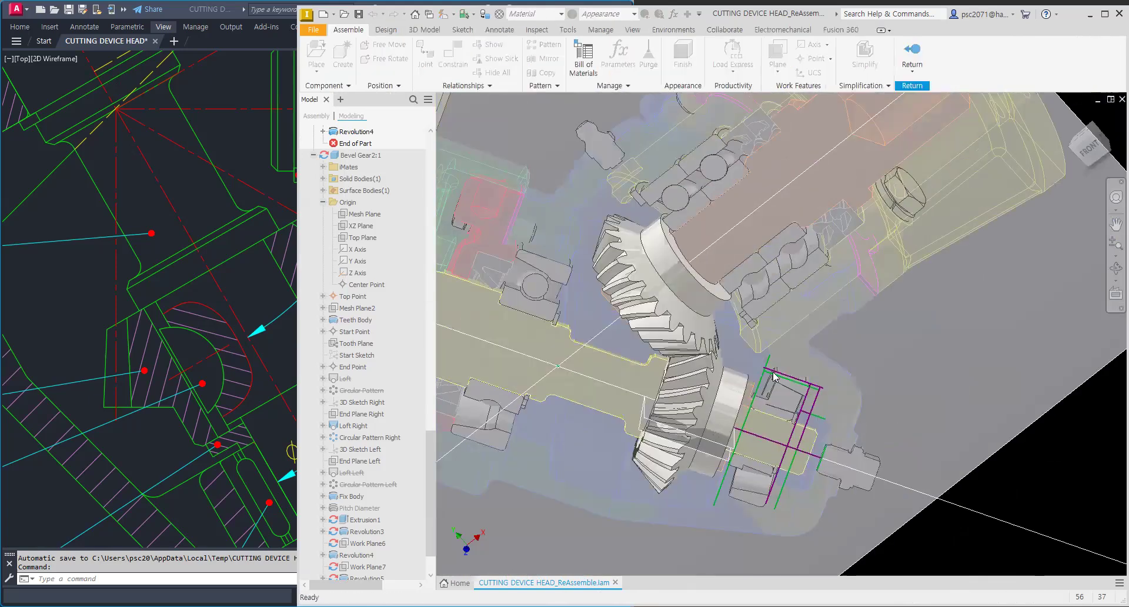
Step: Orbit around the meshing bevel gears to check them, then return to the top-level assembly
{"action": "middle_click_drag", "start_coordinate": [829, 312], "coordinate": [641, 329], "text": "shift"}
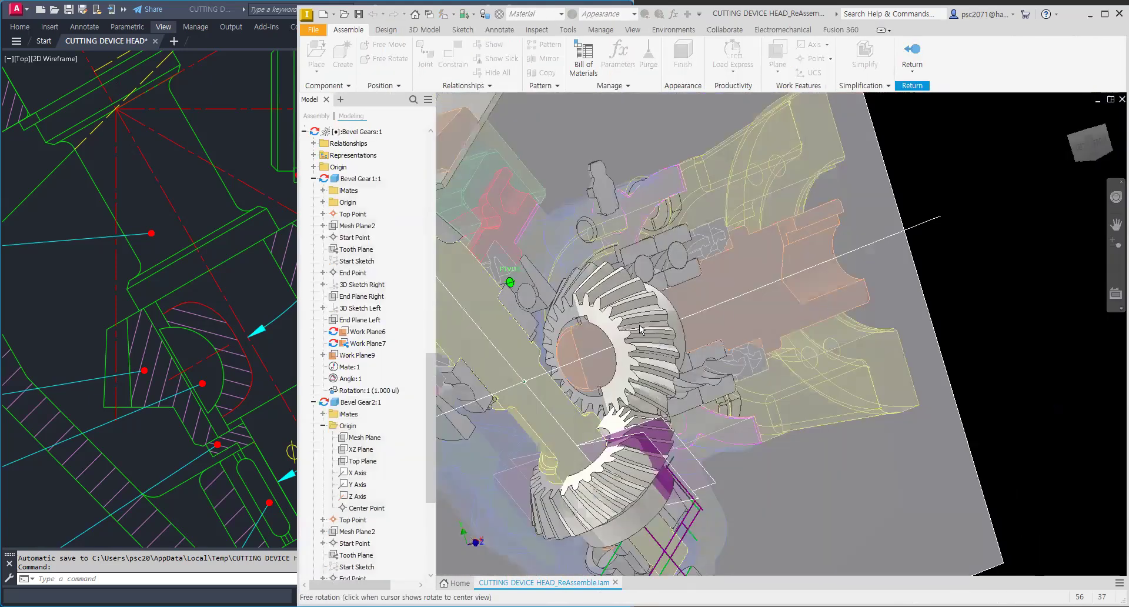
{"action": "middle_click_drag", "start_coordinate": [743, 297], "coordinate": [738, 283], "text": "shift"}
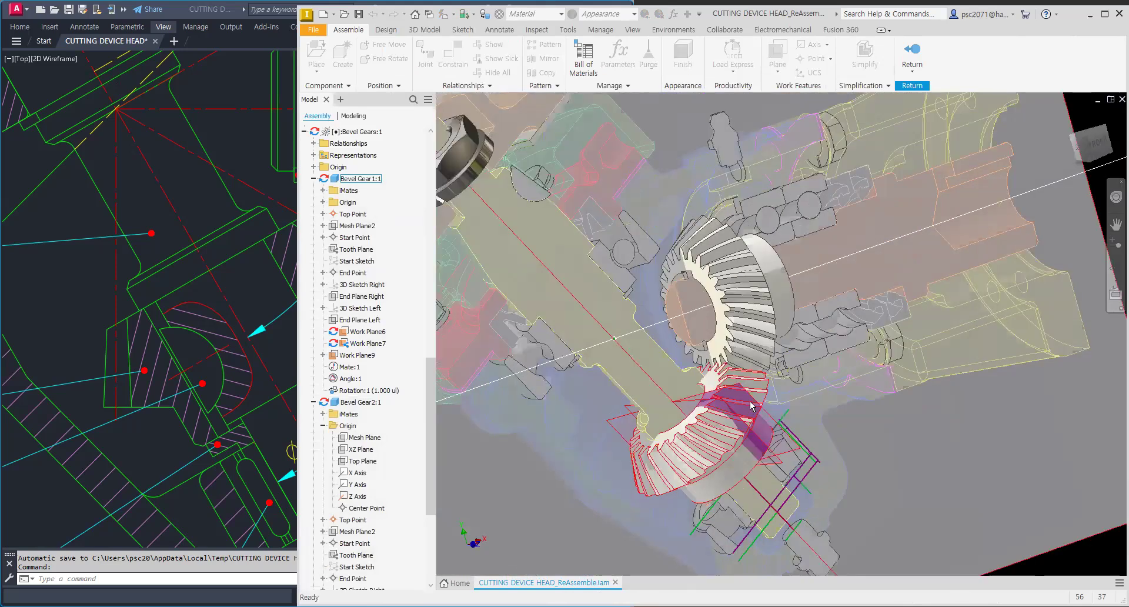
{"action": "left_click", "coordinate": [750, 405]}
{"action": "left_click_drag", "start_coordinate": [433, 382], "coordinate": [433, 485]}
{"action": "middle_click_drag", "start_coordinate": [757, 299], "coordinate": [707, 339], "text": "shift"}
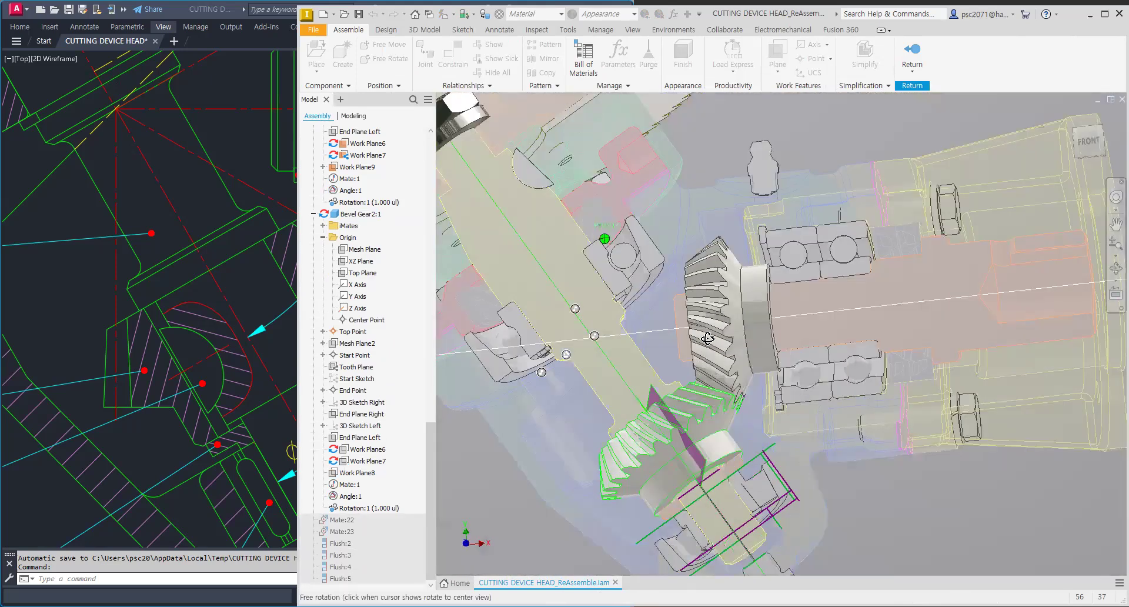
{"action": "middle_click_drag", "start_coordinate": [585, 52], "coordinate": [700, 284], "text": "shift"}
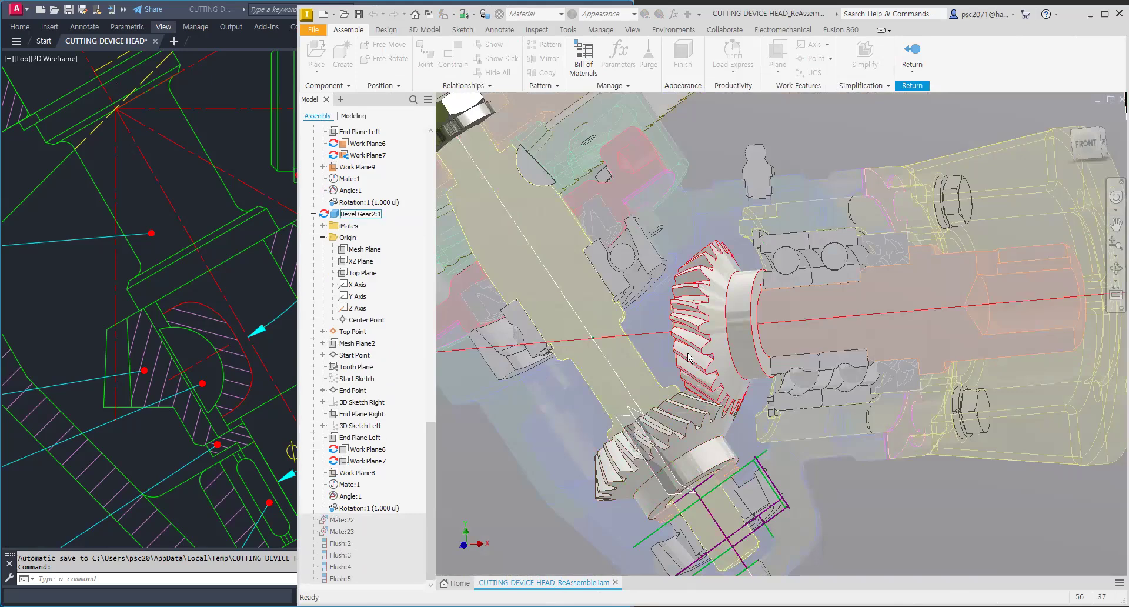
{"action": "middle_click_drag", "start_coordinate": [689, 355], "coordinate": [708, 360], "text": "shift"}
{"action": "left_click", "coordinate": [914, 54]}
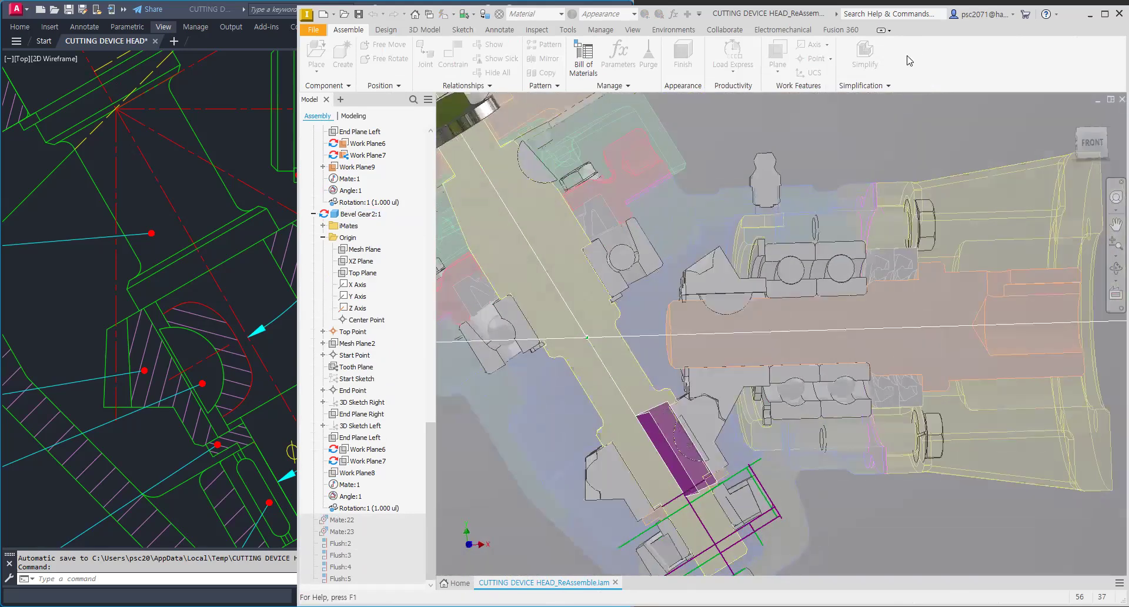
Step: Orbit, pan and zoom around the cutting device head to examine where the bevel gears sit
{"action": "scroll", "coordinate": [859, 229], "scroll_direction": "down", "scroll_amount": 3}
{"action": "scroll", "coordinate": [888, 328], "scroll_direction": "down", "scroll_amount": 3}
{"action": "middle_click_drag", "start_coordinate": [906, 293], "coordinate": [943, 134], "text": "shift"}
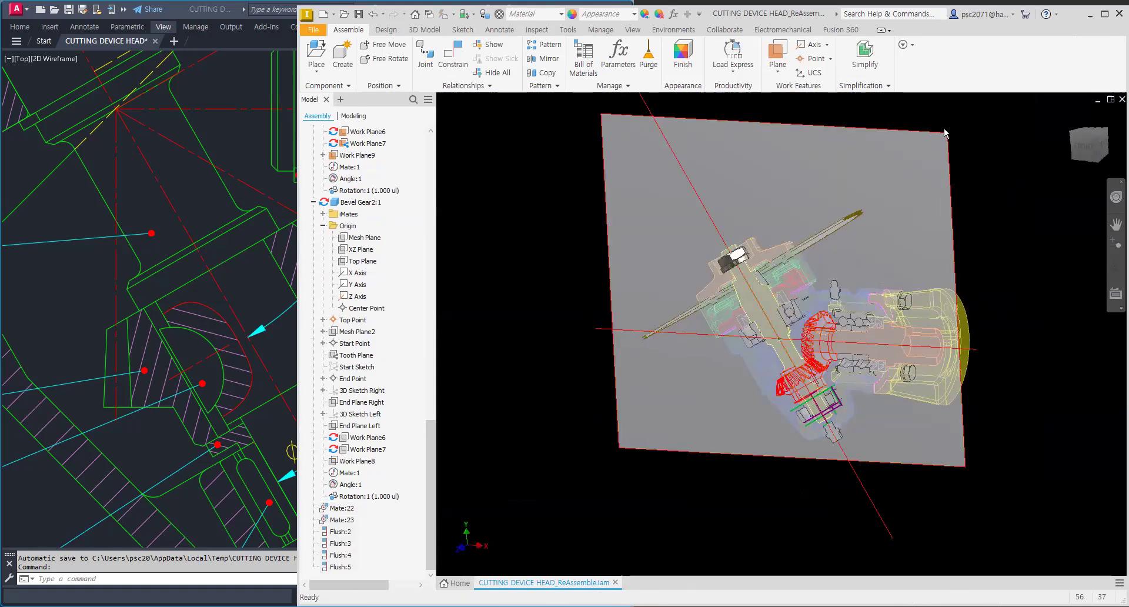
{"action": "left_click", "coordinate": [920, 190]}
{"action": "mouse_move", "coordinate": [882, 265]}
{"action": "middle_mouse_down", "text": "shift"}
{"action": "mouse_move", "coordinate": [718, 253]}
{"action": "mouse_move", "coordinate": [882, 285]}
{"action": "mouse_move", "coordinate": [852, 276]}
{"action": "mouse_move", "coordinate": [904, 268]}
{"action": "middle_mouse_up", "text": "shift"}
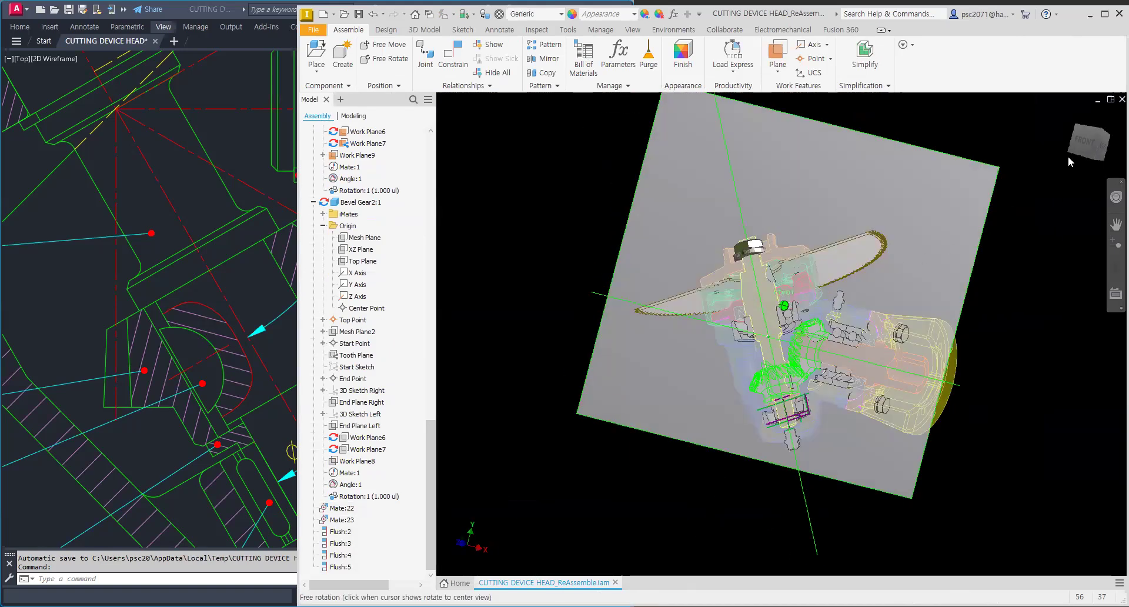
{"action": "left_click", "coordinate": [1085, 142]}
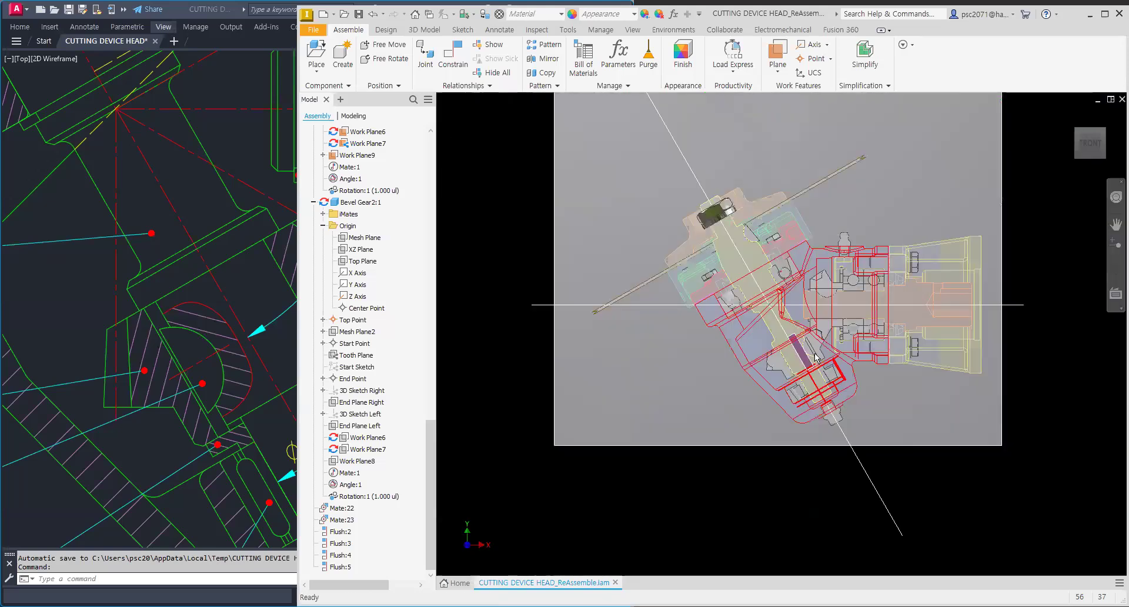
{"action": "scroll", "coordinate": [814, 355], "scroll_direction": "up", "scroll_amount": 4}
{"action": "middle_click_drag", "start_coordinate": [818, 269], "coordinate": [729, 318]}
{"action": "scroll", "coordinate": [729, 318], "scroll_direction": "up", "scroll_amount": 4}
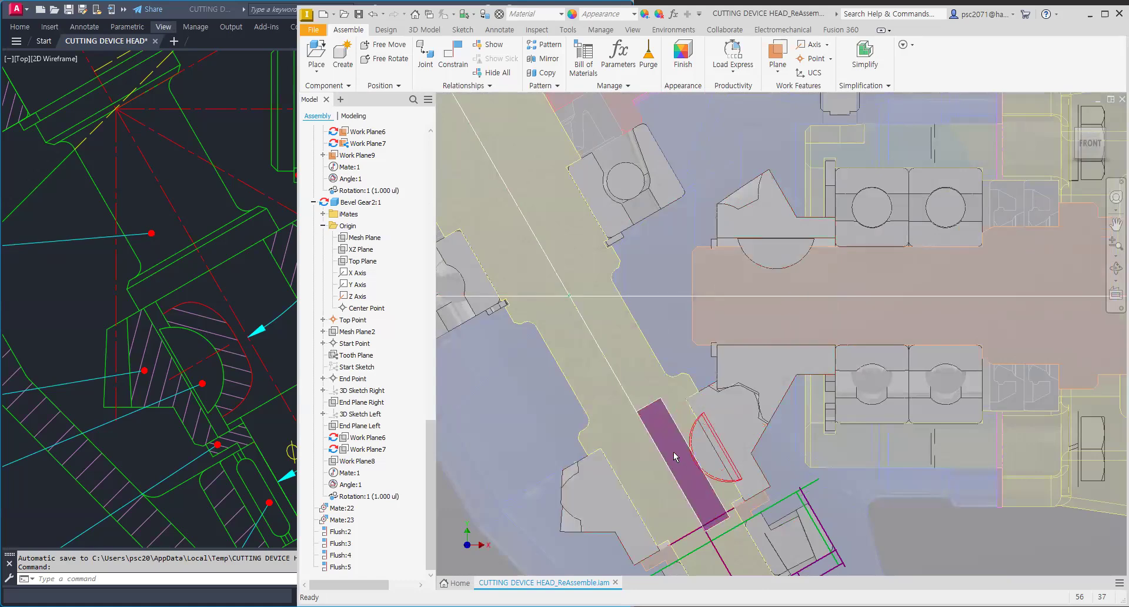
{"action": "scroll", "coordinate": [810, 289], "scroll_direction": "down", "scroll_amount": 5}
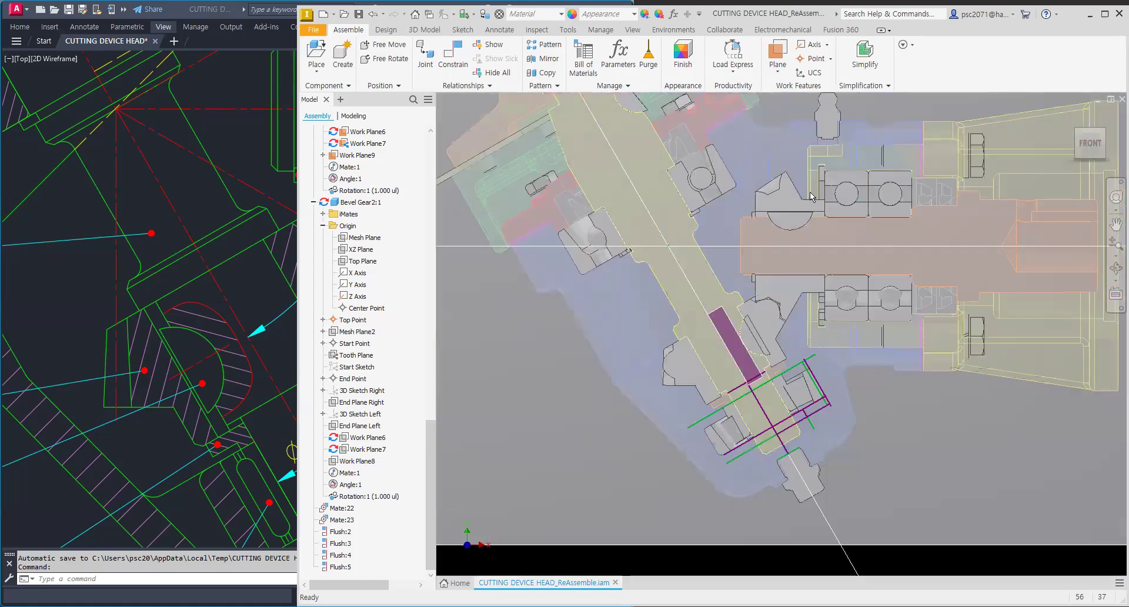
{"action": "scroll", "coordinate": [812, 295], "scroll_direction": "up", "scroll_amount": 2}
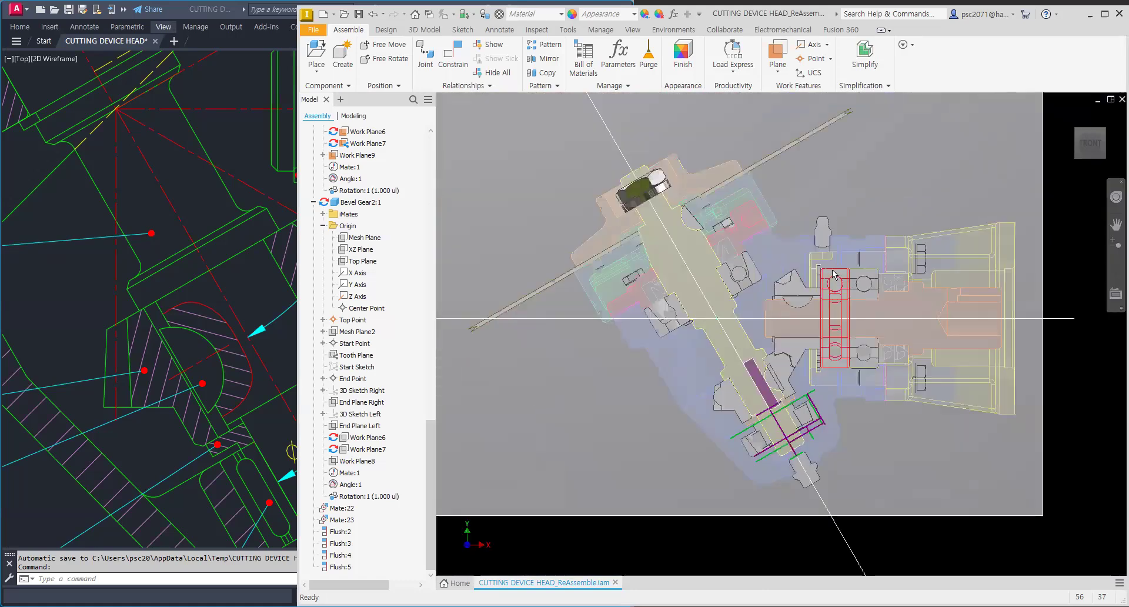
{"action": "middle_click_drag", "start_coordinate": [788, 314], "coordinate": [767, 341]}
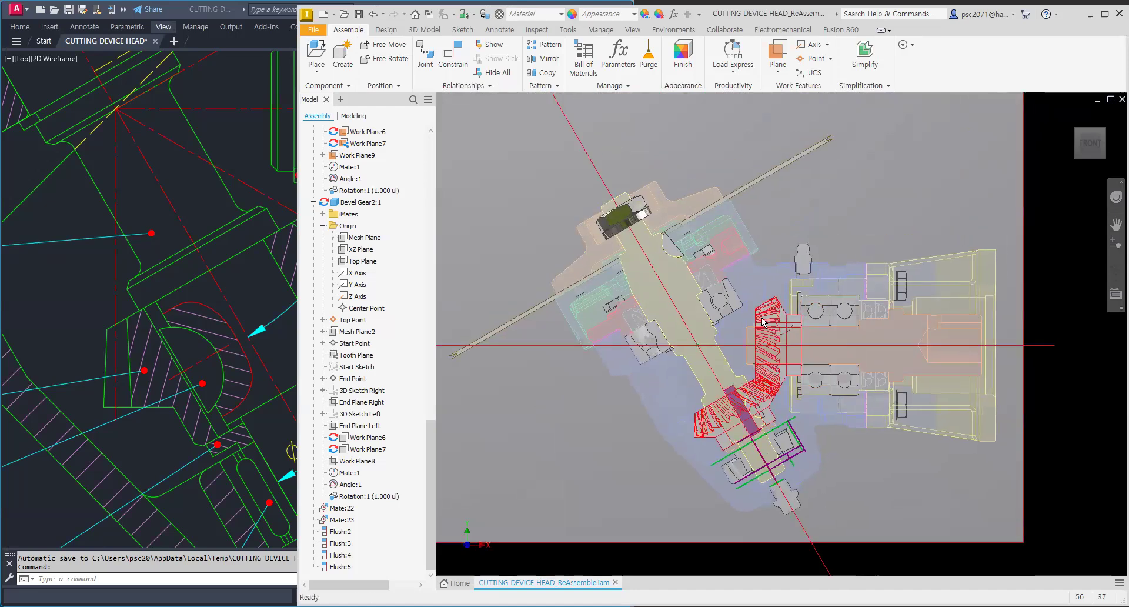
{"action": "scroll", "coordinate": [678, 320], "scroll_direction": "up", "scroll_amount": 4}
{"action": "scroll", "coordinate": [679, 327], "scroll_direction": "down", "scroll_amount": 3}
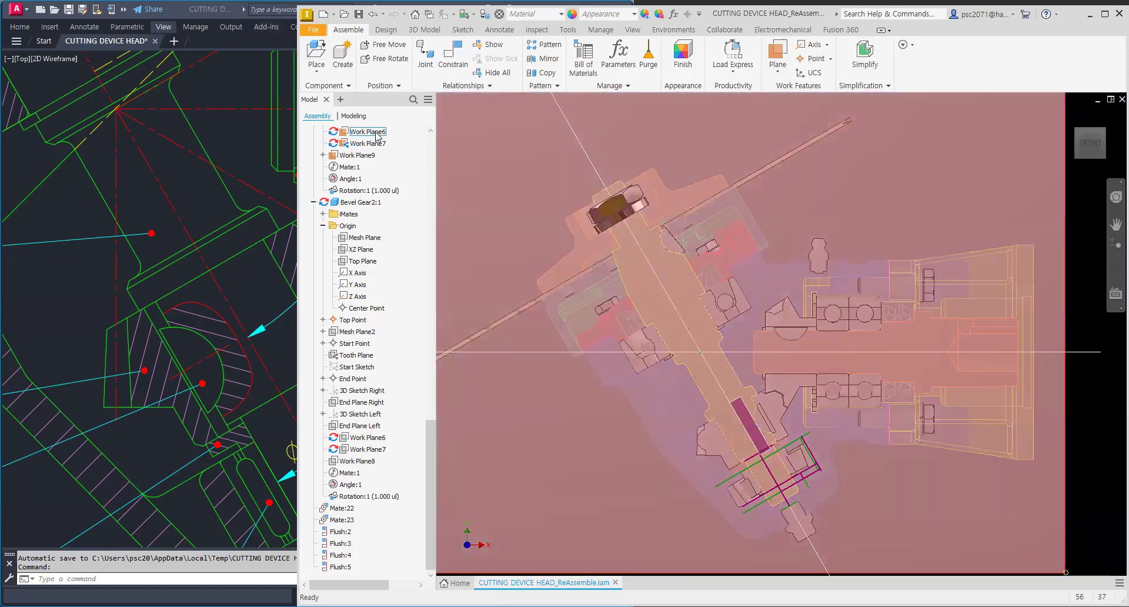
Step: Turn off the visibility of Work Plane6 and Work Plane7 in the bevel gear subassembly
{"action": "left_click", "coordinate": [368, 132]}
{"action": "right_click", "coordinate": [375, 135]}
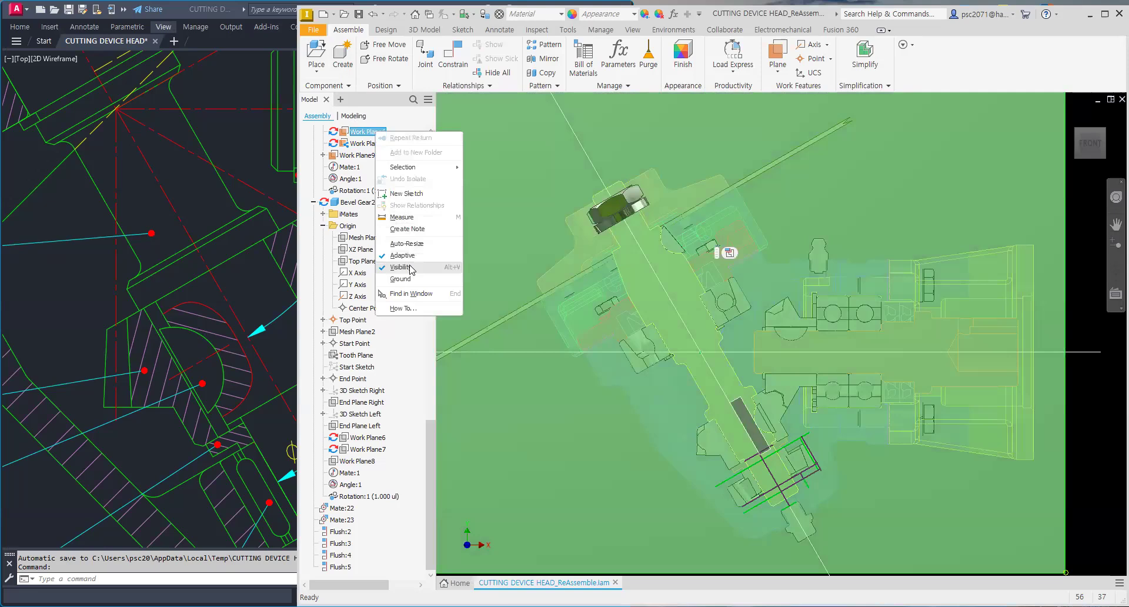
{"action": "left_click", "coordinate": [410, 269]}
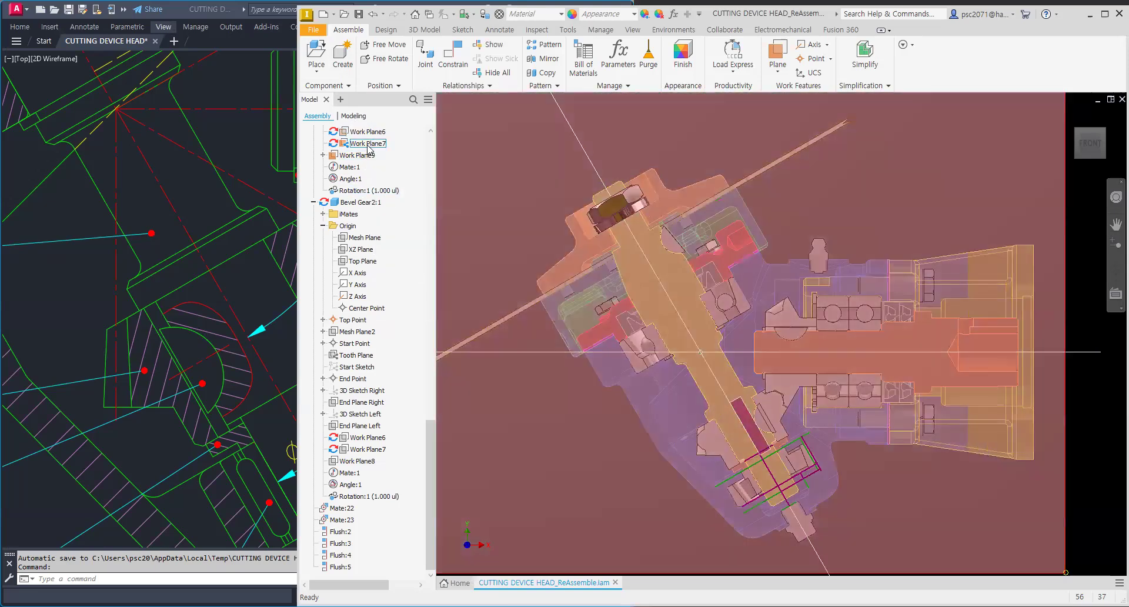
{"action": "right_click", "coordinate": [371, 146]}
{"action": "left_click", "coordinate": [394, 282]}
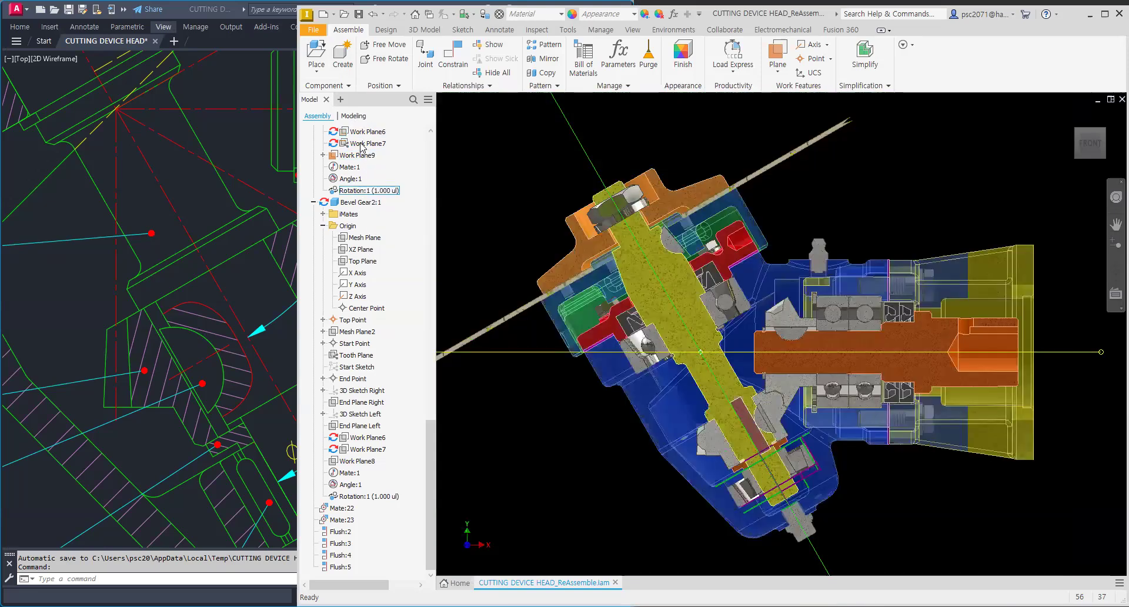
Step: Pan, orbit and zoom into the section view to inspect the gears against the input and output shafts
{"action": "middle_click_drag", "start_coordinate": [726, 371], "coordinate": [755, 278]}
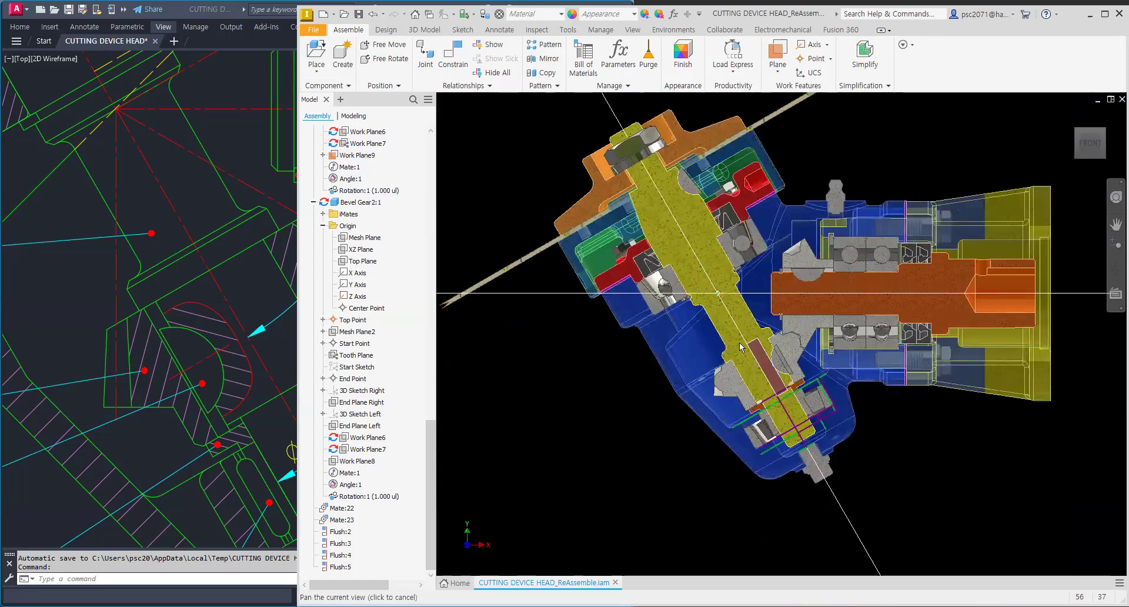
{"action": "middle_click_drag", "start_coordinate": [741, 347], "coordinate": [742, 318]}
{"action": "scroll", "coordinate": [426, 246], "scroll_direction": "up", "scroll_amount": 6}
{"action": "left_click_drag", "start_coordinate": [424, 151], "coordinate": [428, 135]}
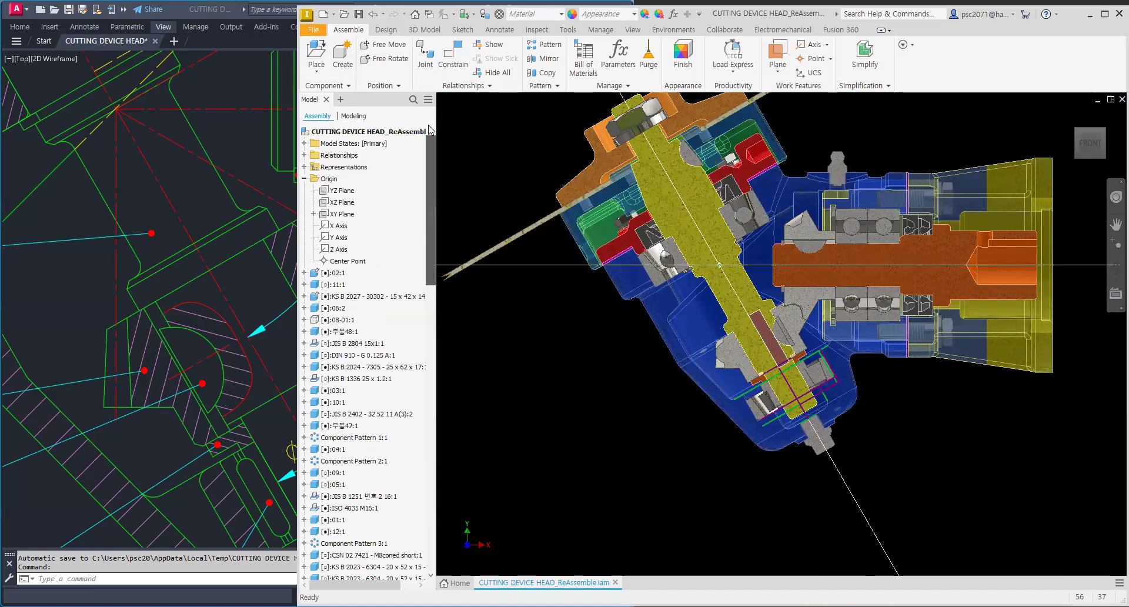
{"action": "middle_click_drag", "start_coordinate": [733, 414], "coordinate": [725, 497]}
{"action": "middle_click_drag", "start_coordinate": [629, 429], "coordinate": [674, 410], "text": "shift"}
{"action": "scroll", "coordinate": [754, 409], "scroll_direction": "up", "scroll_amount": 3}
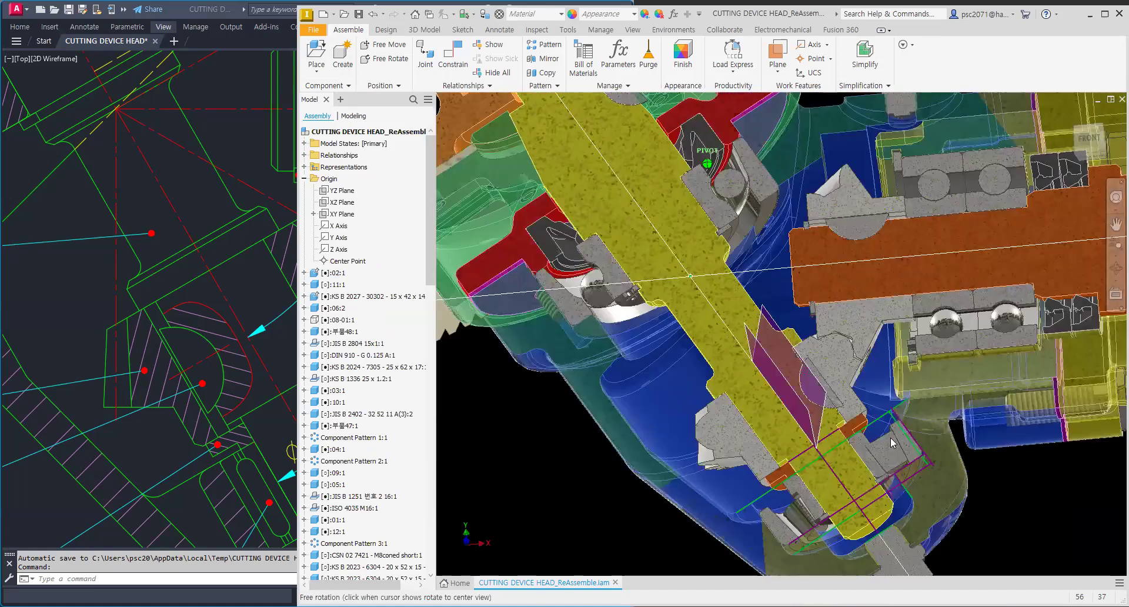
{"action": "scroll", "coordinate": [890, 438], "scroll_direction": "up", "scroll_amount": 5}
{"action": "scroll", "coordinate": [655, 314], "scroll_direction": "down", "scroll_amount": 5}
{"action": "middle_click_drag", "start_coordinate": [654, 314], "coordinate": [686, 321], "text": "shift"}
{"action": "scroll", "coordinate": [665, 309], "scroll_direction": "up", "scroll_amount": 4}
{"action": "scroll", "coordinate": [688, 332], "scroll_direction": "down", "scroll_amount": 2}
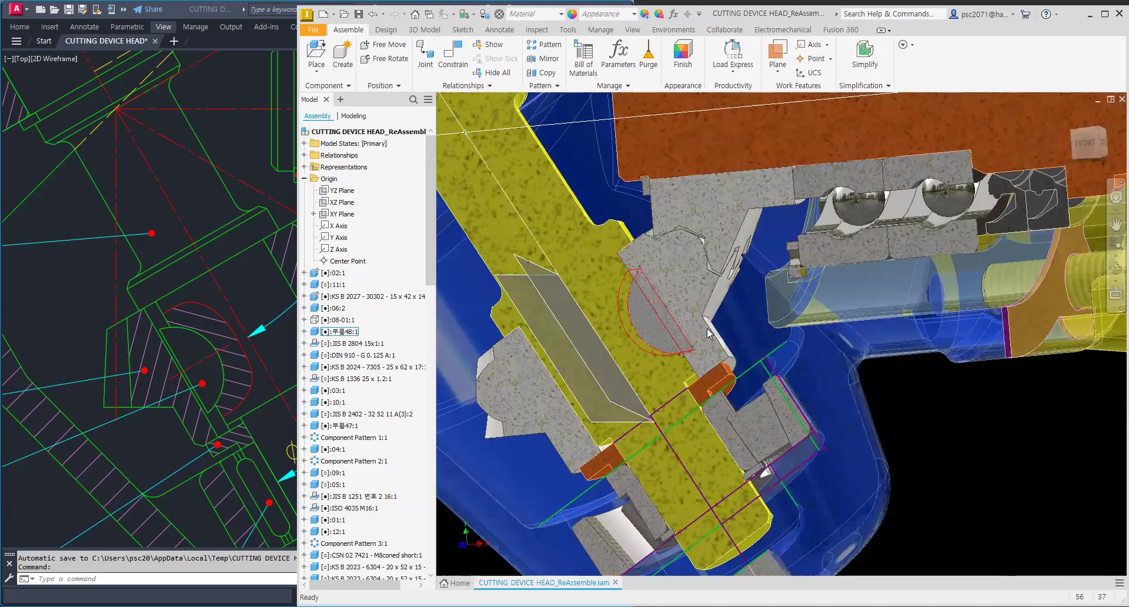
{"action": "scroll", "coordinate": [707, 322], "scroll_direction": "down", "scroll_amount": 3}
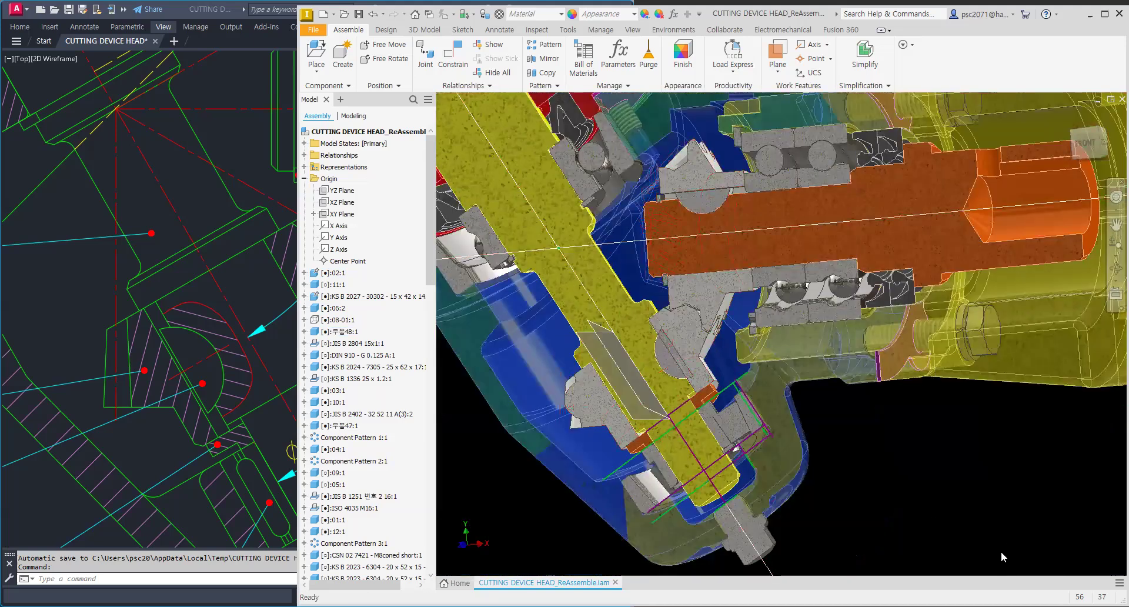